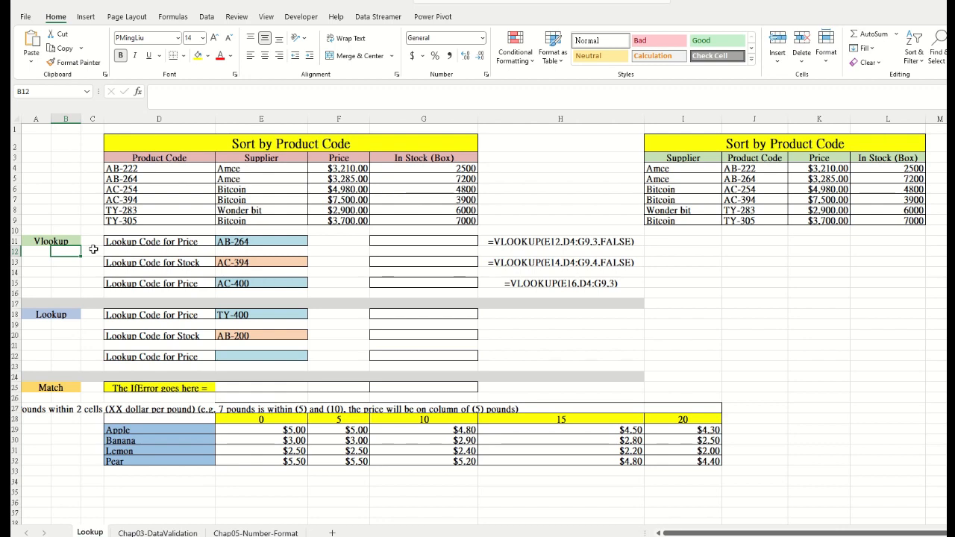
Start a VLOOKUP formula in G11 with E11 as the lookup value and D4:G9 as the table array.
left_click(264, 245)
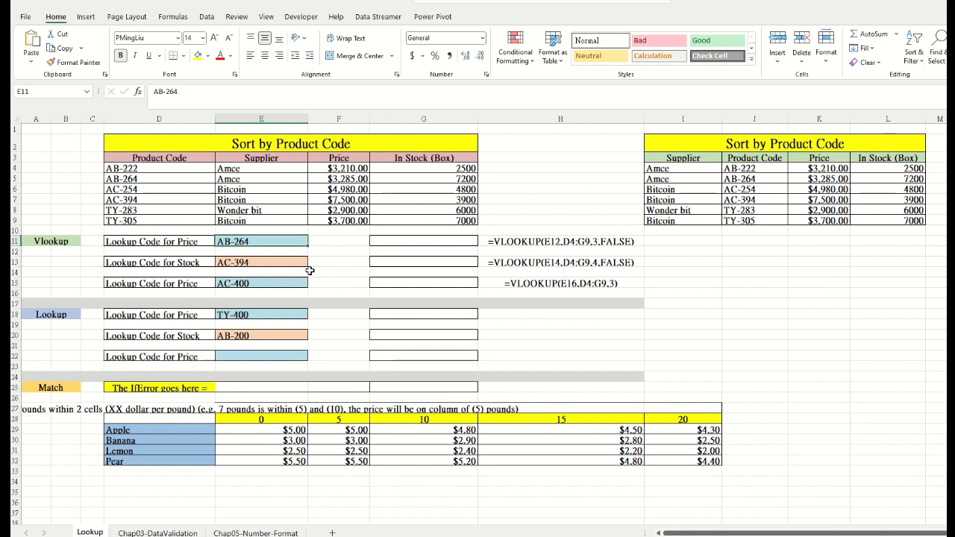
left_click(161, 243)
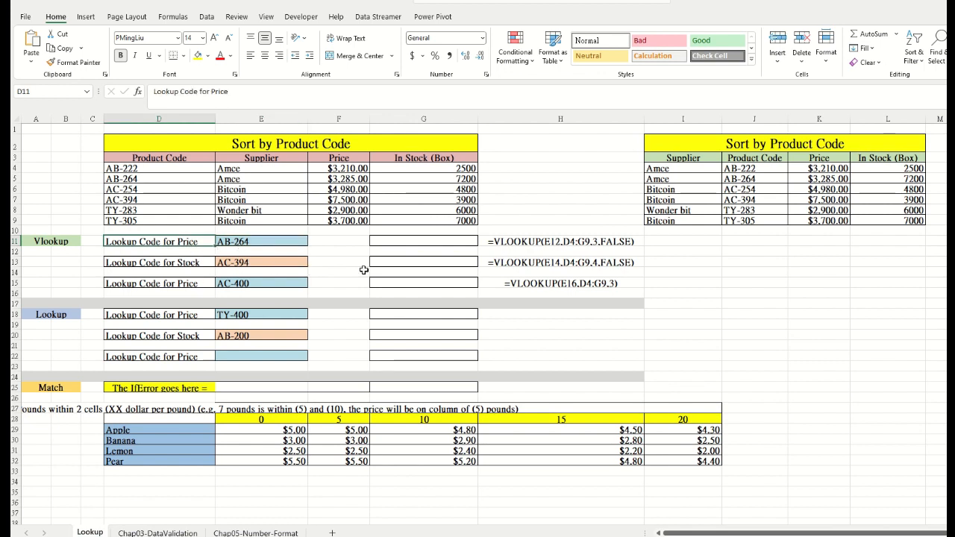
left_click(417, 242)
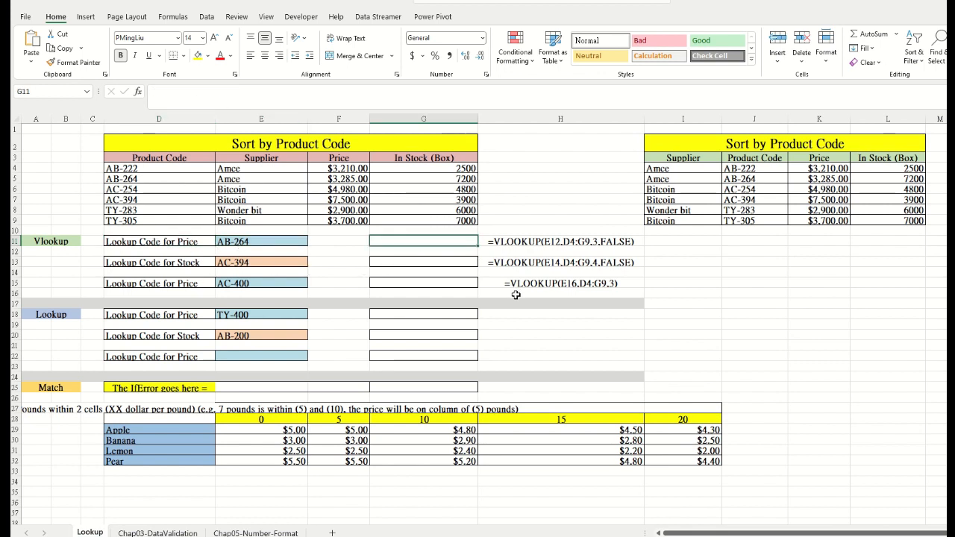
scroll(657, 347, "up", 3, "ctrl")
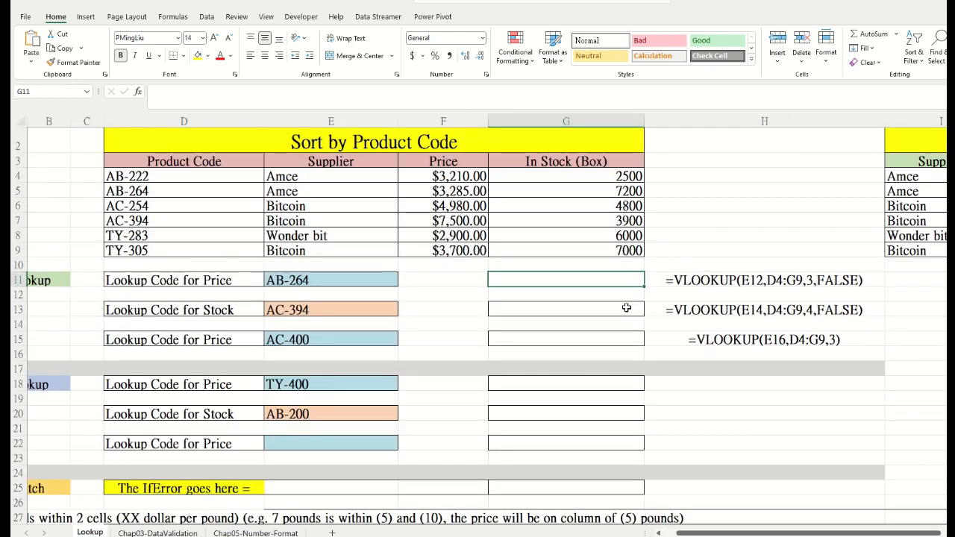
type("=")
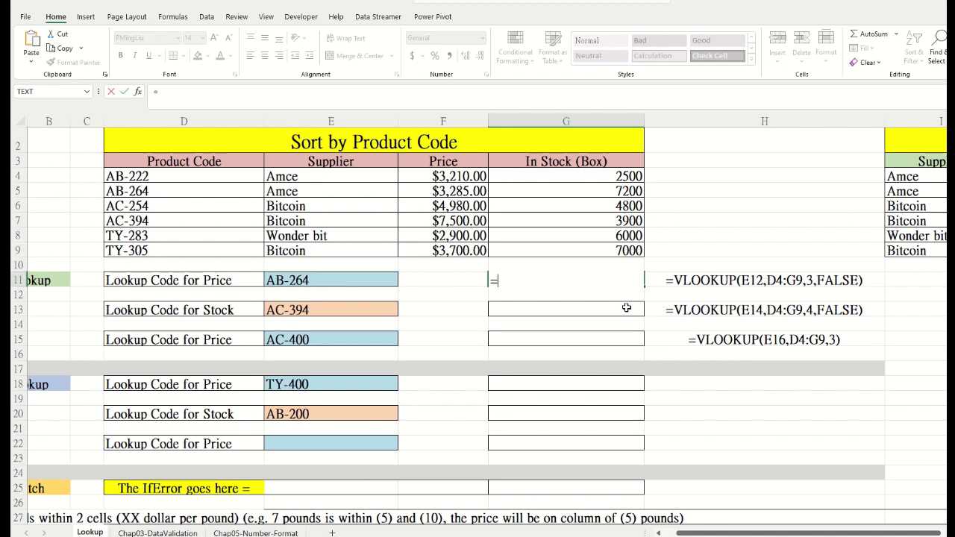
type("V")
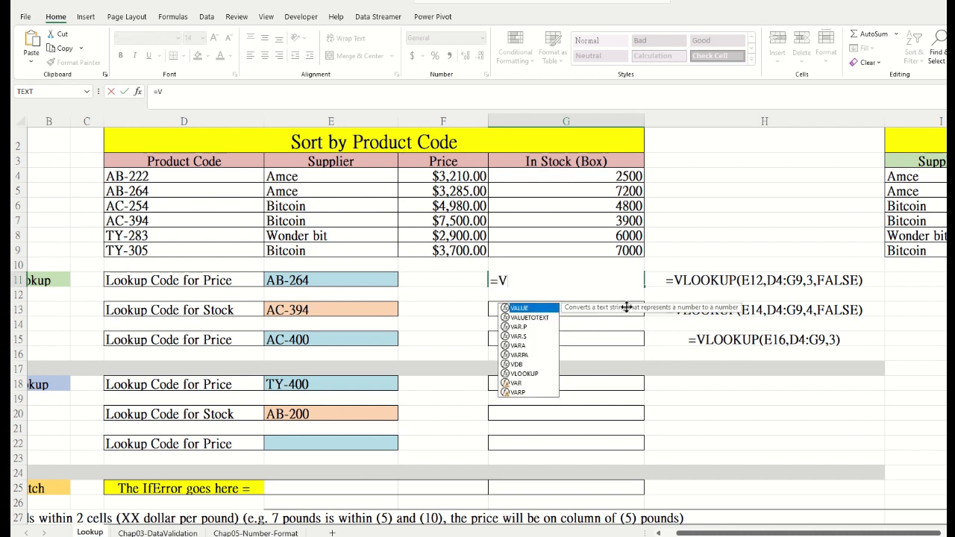
type("lookup(")
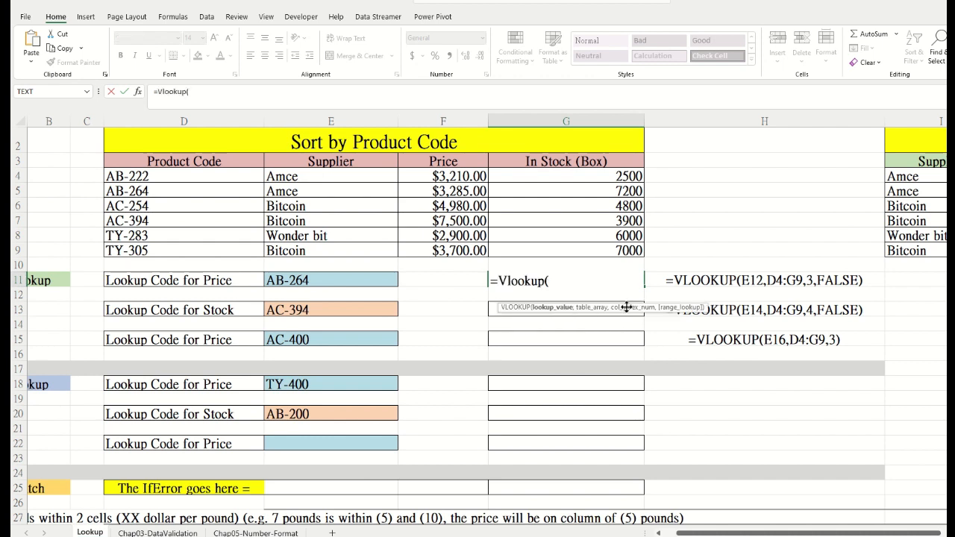
left_click(337, 280)
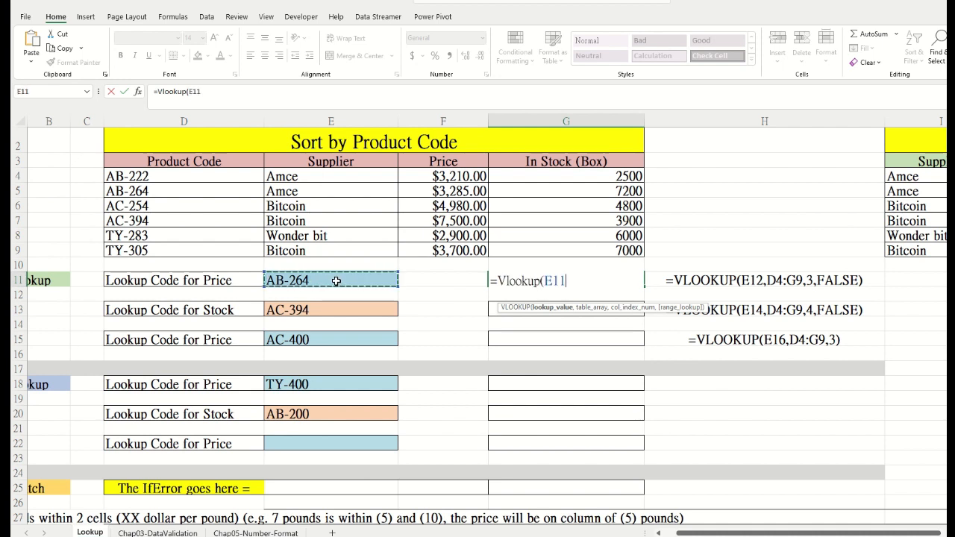
type(",")
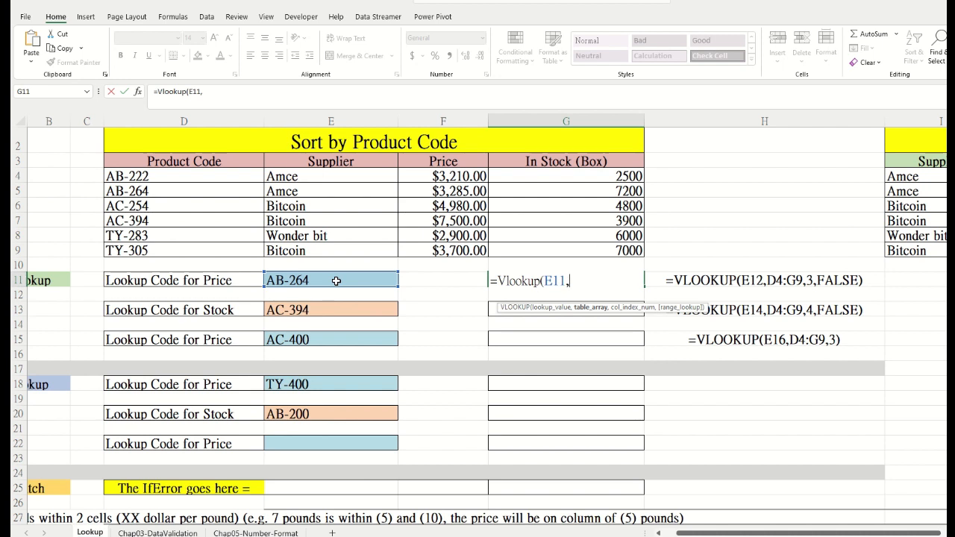
left_click_drag(198, 179, 578, 245)
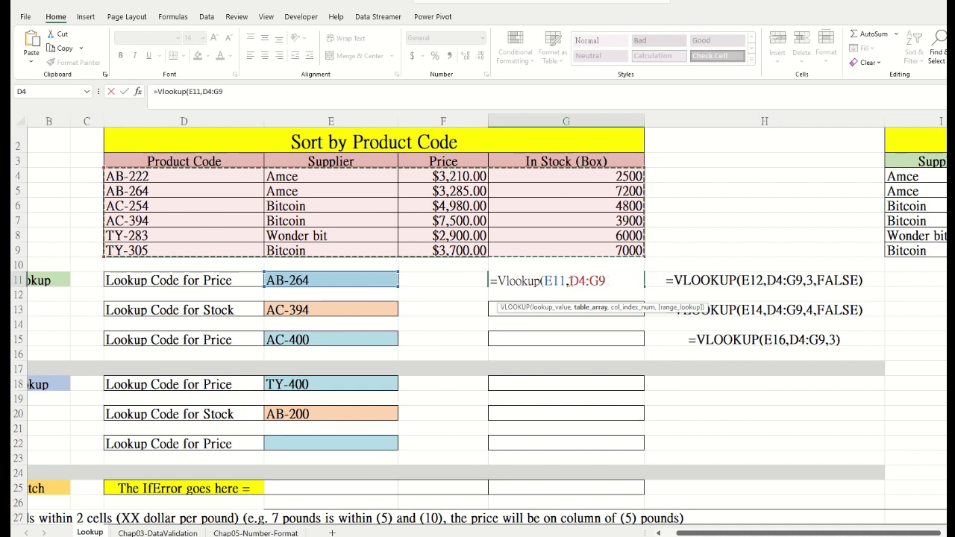
Complete the G11 VLOOKUP formula with column index 3 and False for an exact match.
left_click_drag(565, 280, 544, 281)
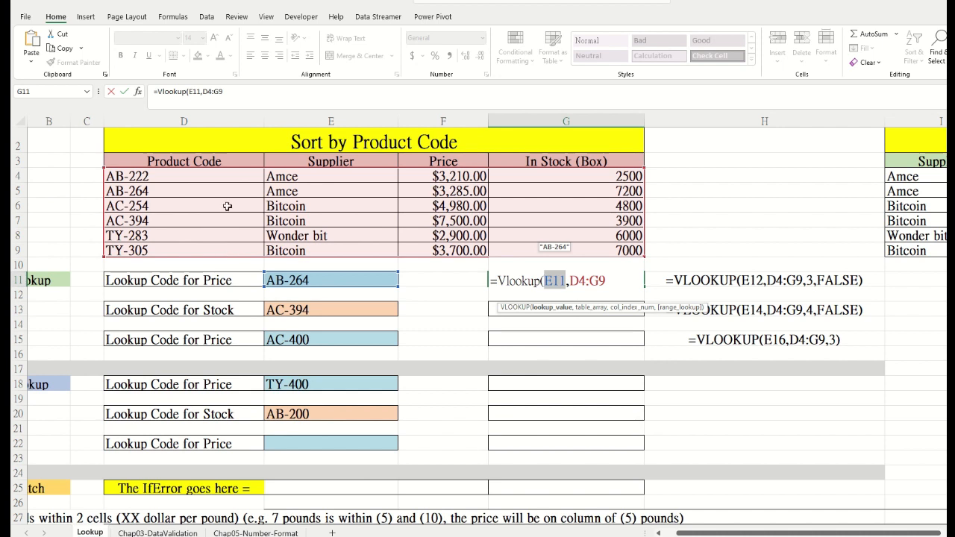
left_click(619, 280)
type(",3")
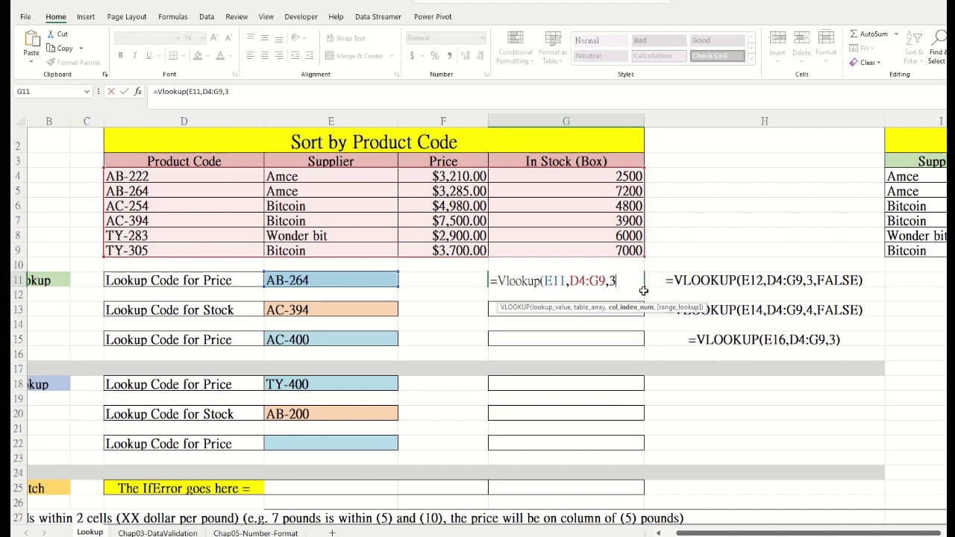
type(",")
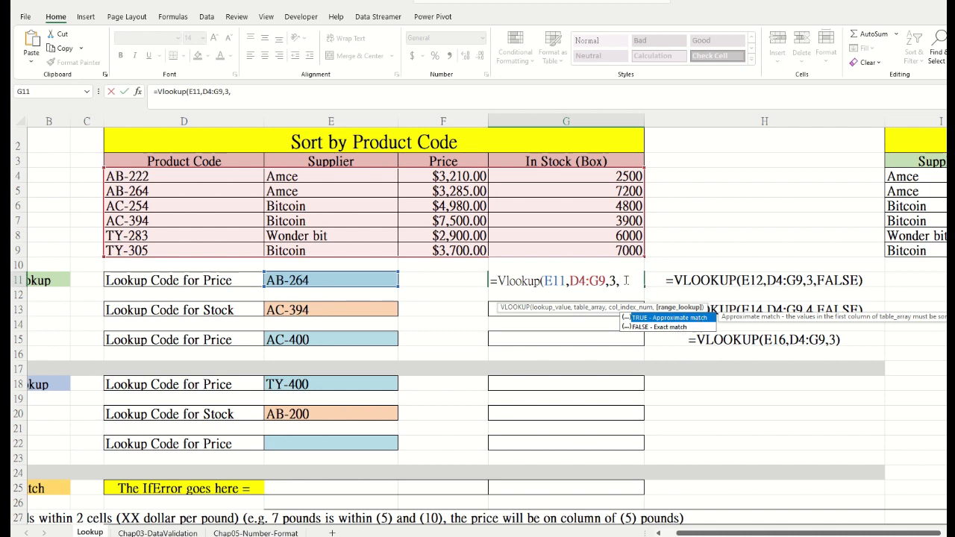
type("alse)")
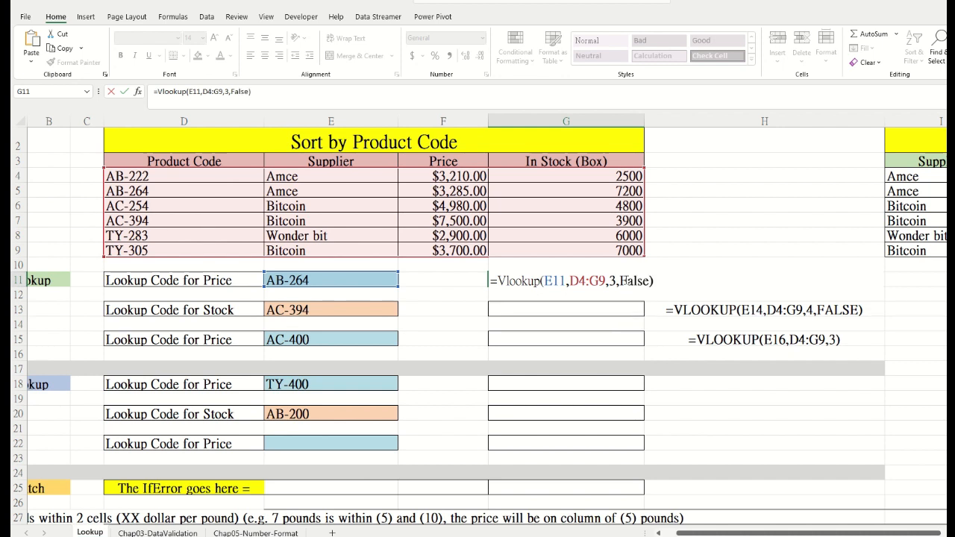
key("Return")
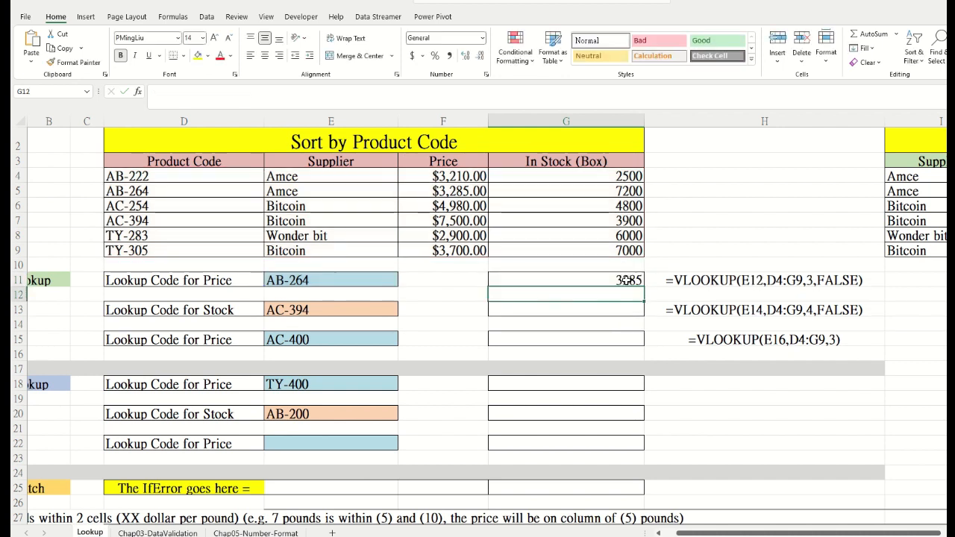
Check the G11 lookup result against the AB-264 row and its price in the product table.
left_click(624, 281)
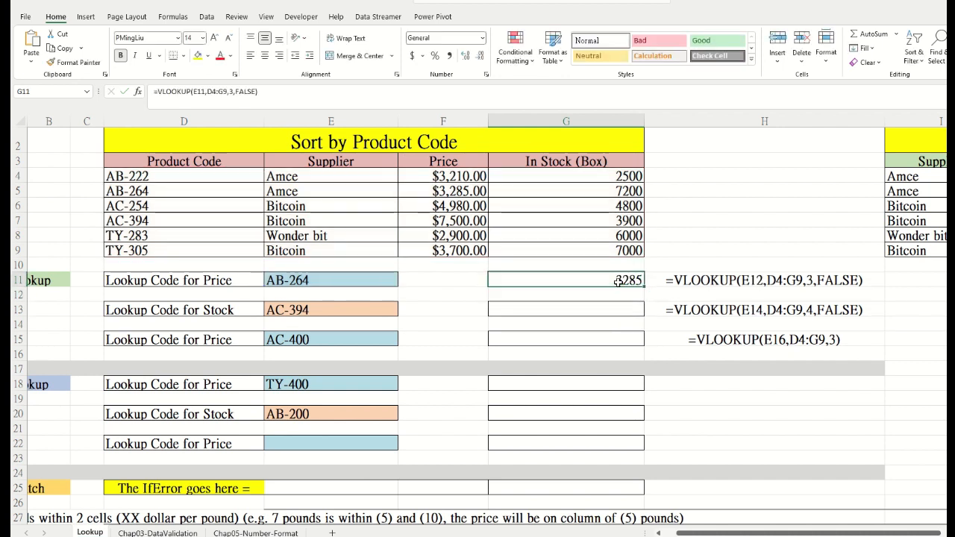
left_click(352, 283)
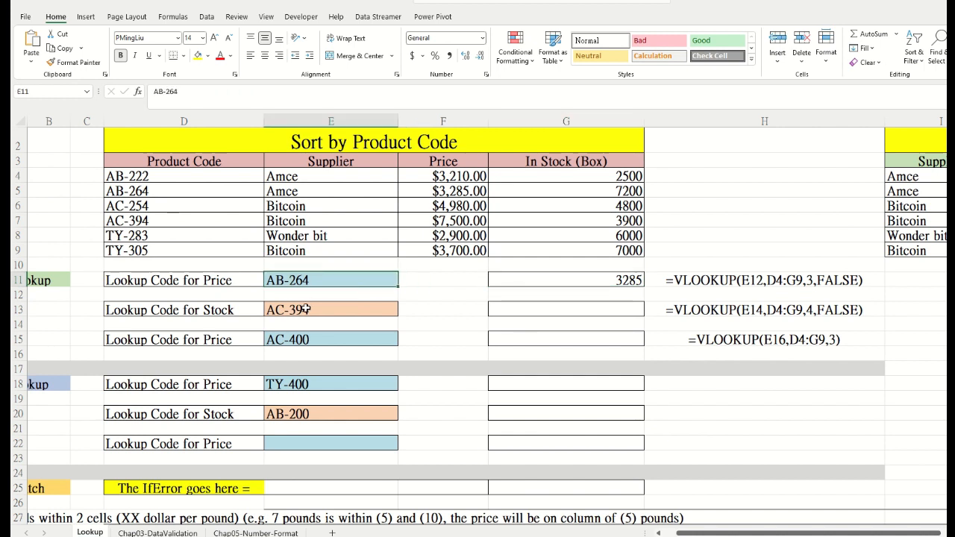
left_click_drag(213, 182, 198, 251)
left_click(195, 177)
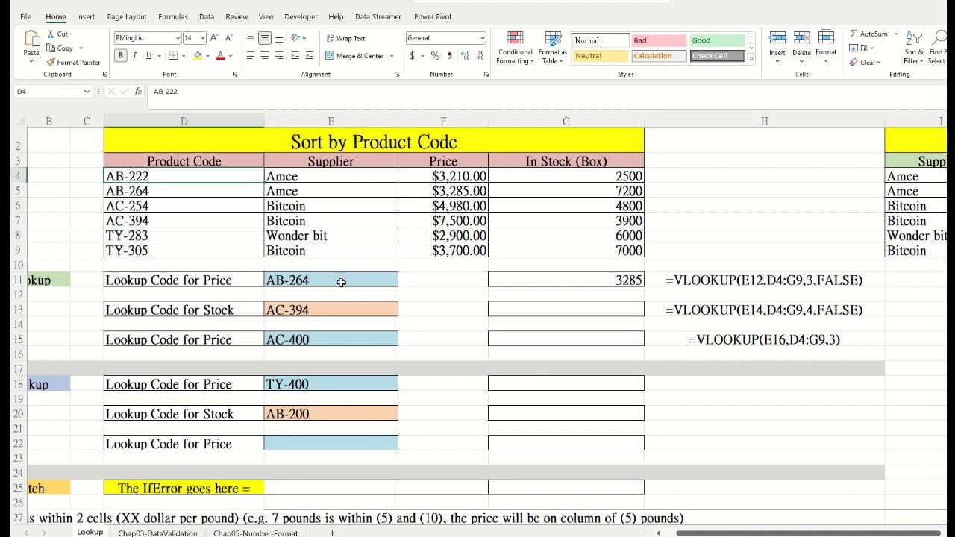
left_click(205, 194)
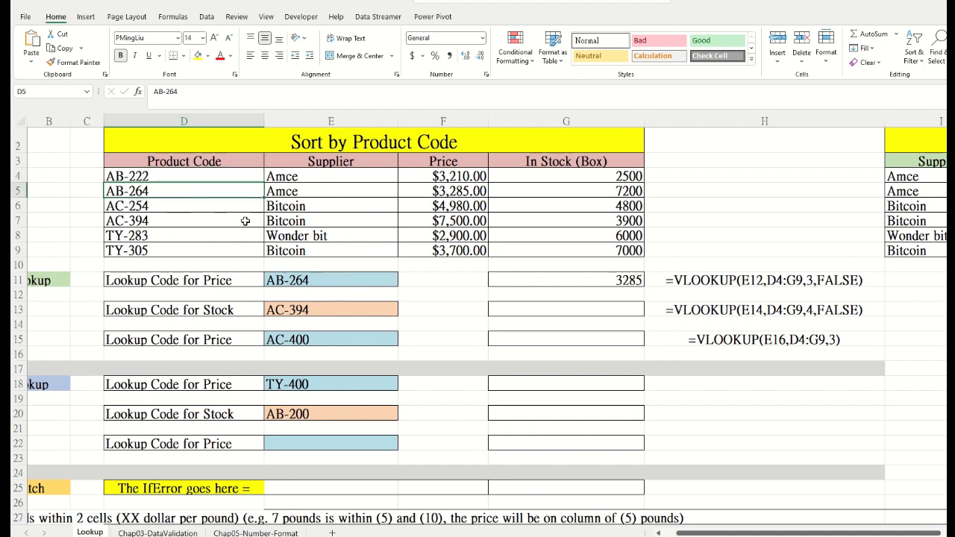
left_click(822, 281)
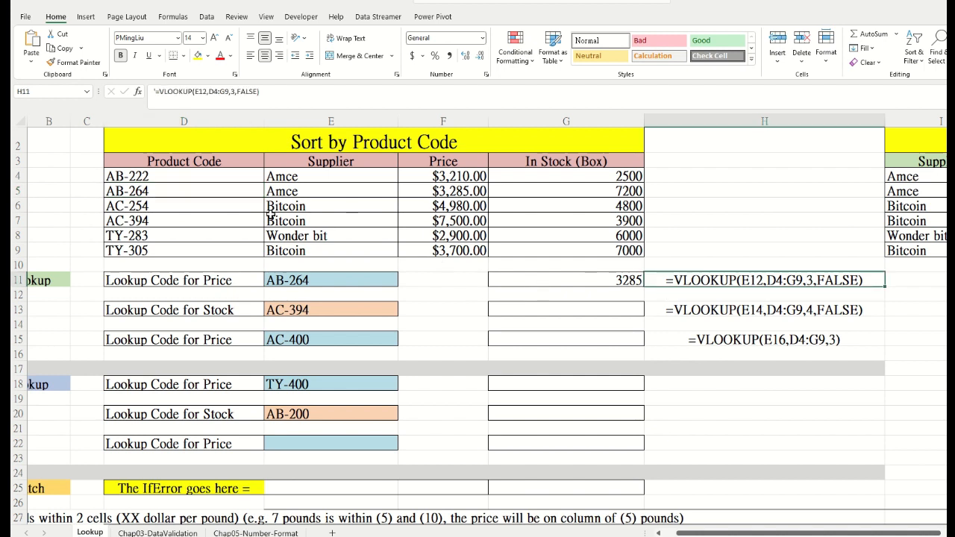
left_click(184, 193)
left_click(465, 192)
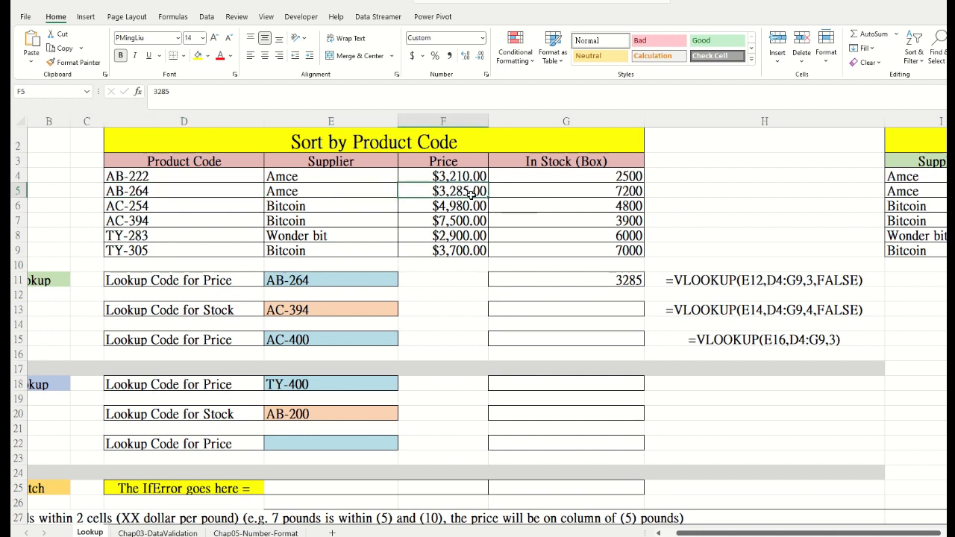
left_click(631, 284)
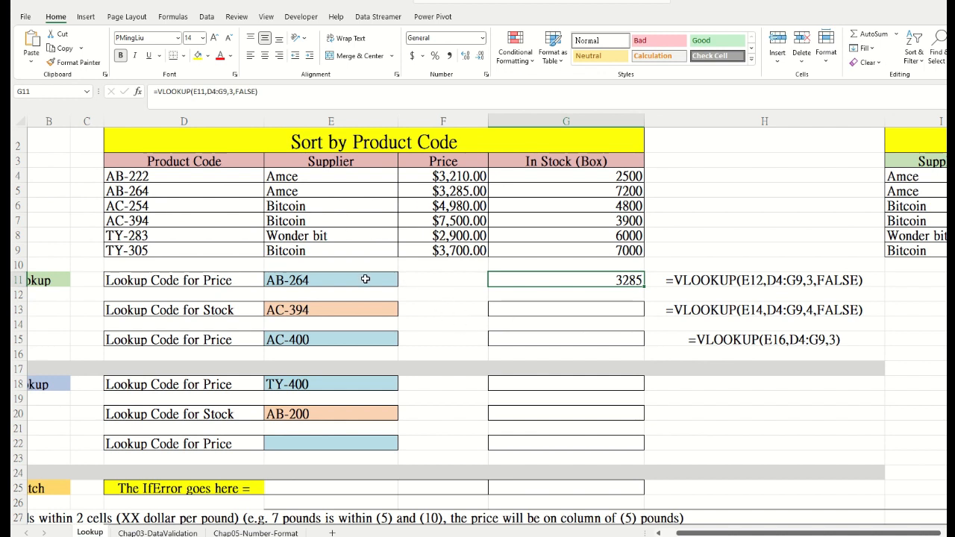
Start a VLOOKUP formula in G13 for the AC-394 stock, using E13 as lookup value and D4:G9 as table array.
left_click(197, 315)
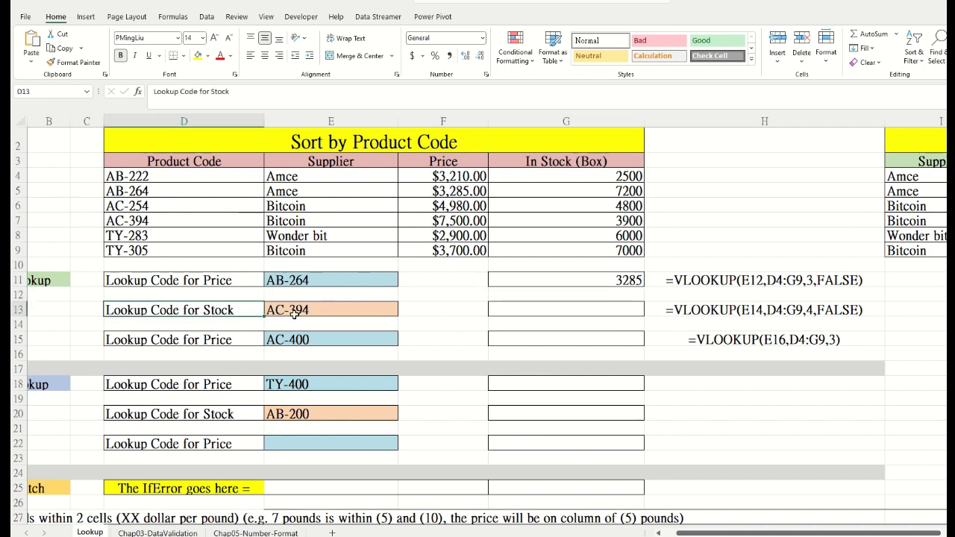
left_click(348, 316)
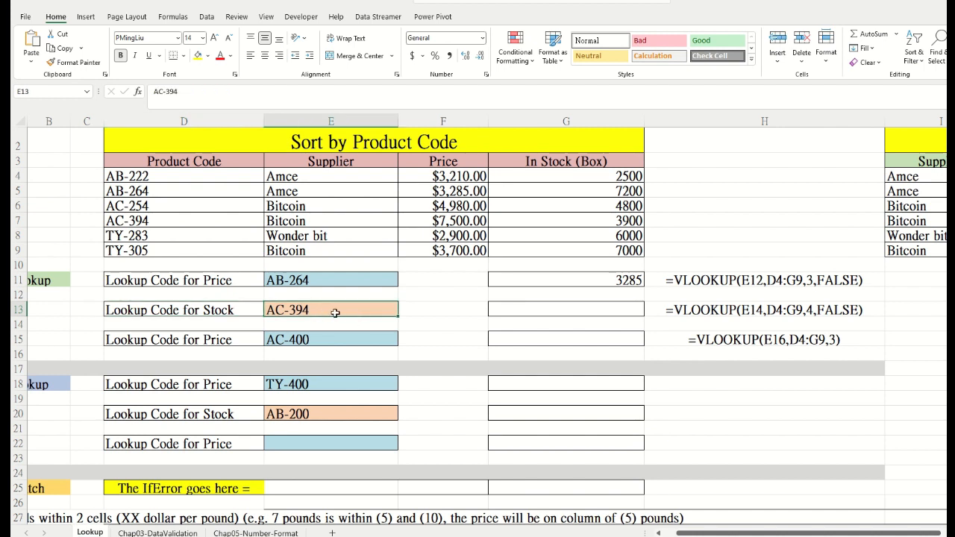
left_click_drag(183, 221, 566, 222)
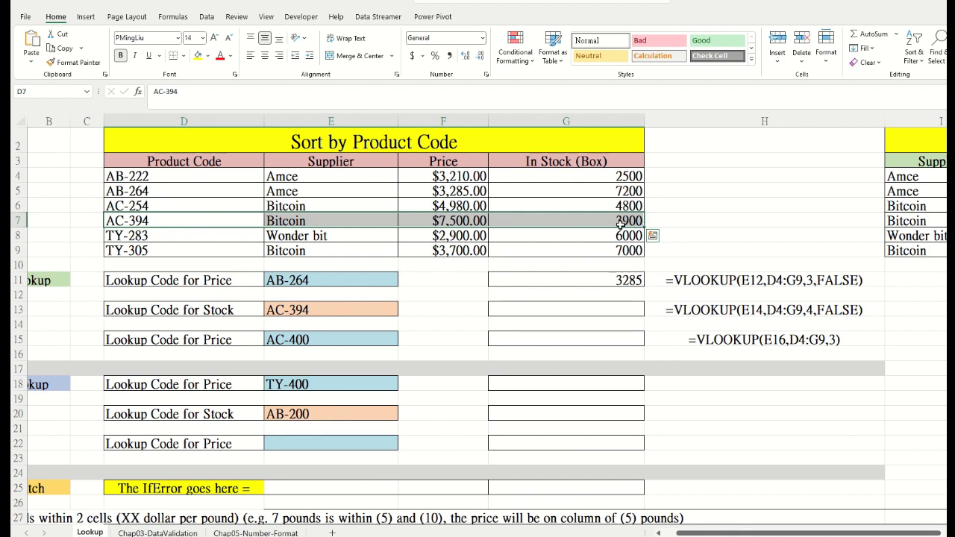
left_click(627, 310)
type("=")
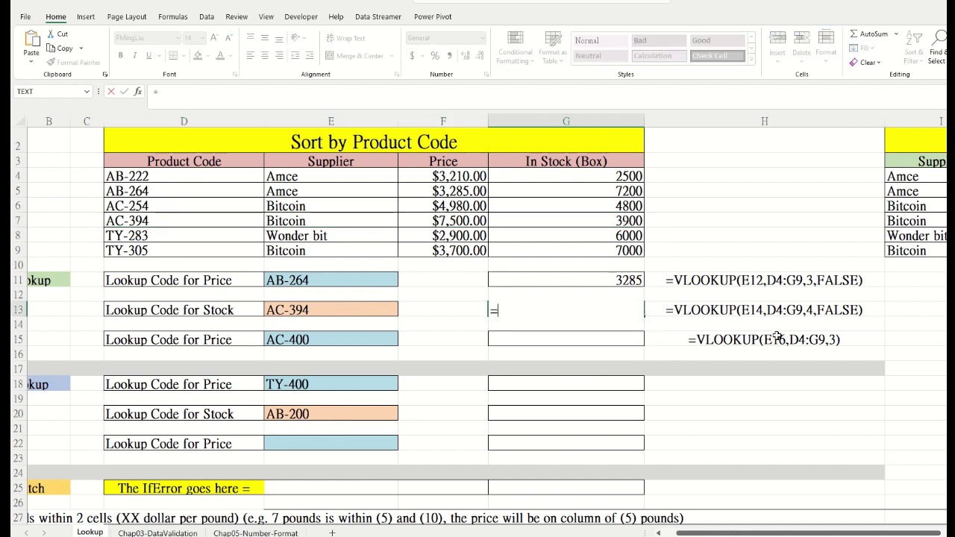
type("Vlookup(")
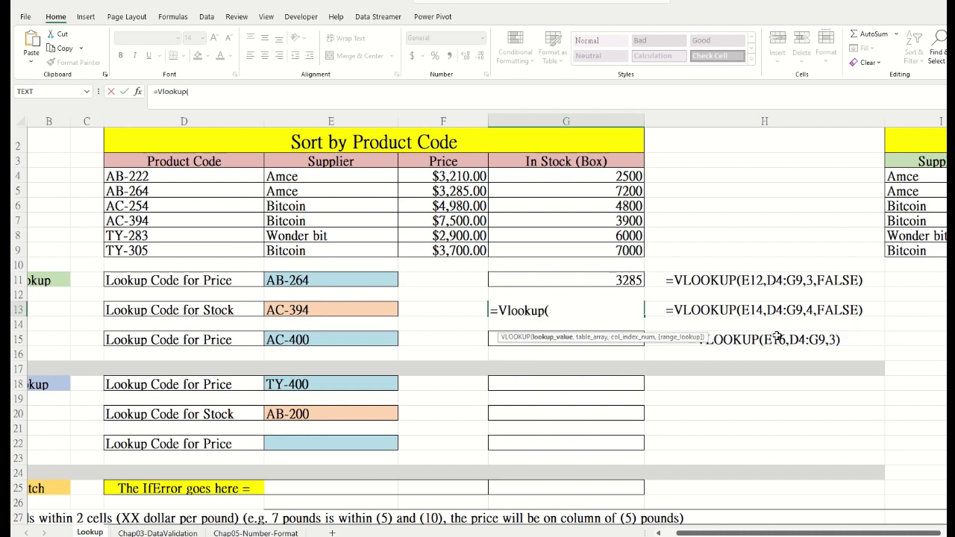
left_click(351, 311)
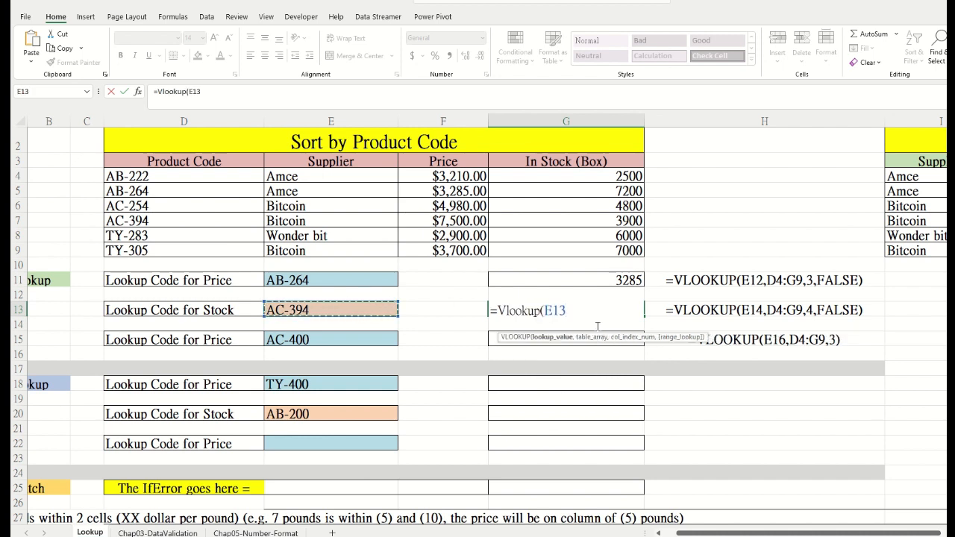
type(",")
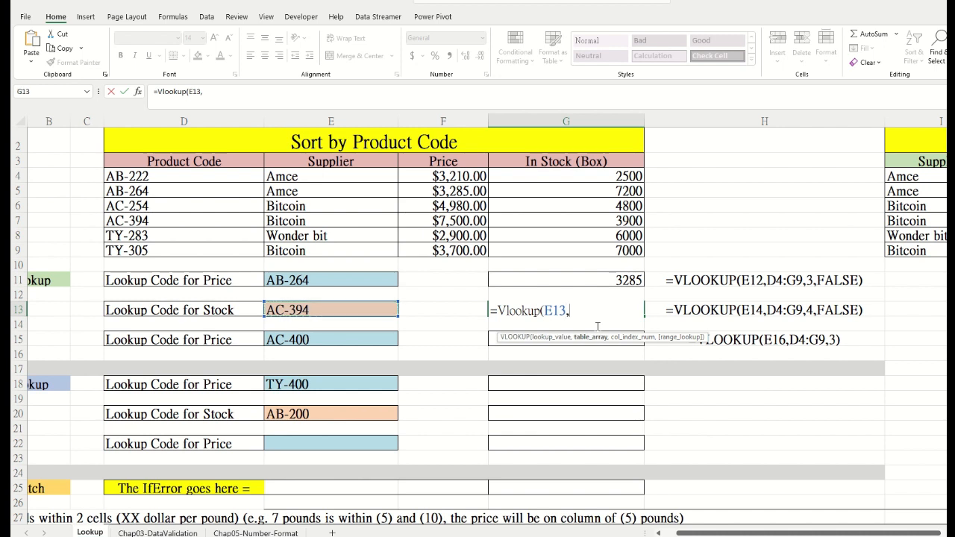
left_click_drag(223, 182, 566, 252)
Complete the G13 VLOOKUP formula with column index 4 and False for an exact match.
type(",")
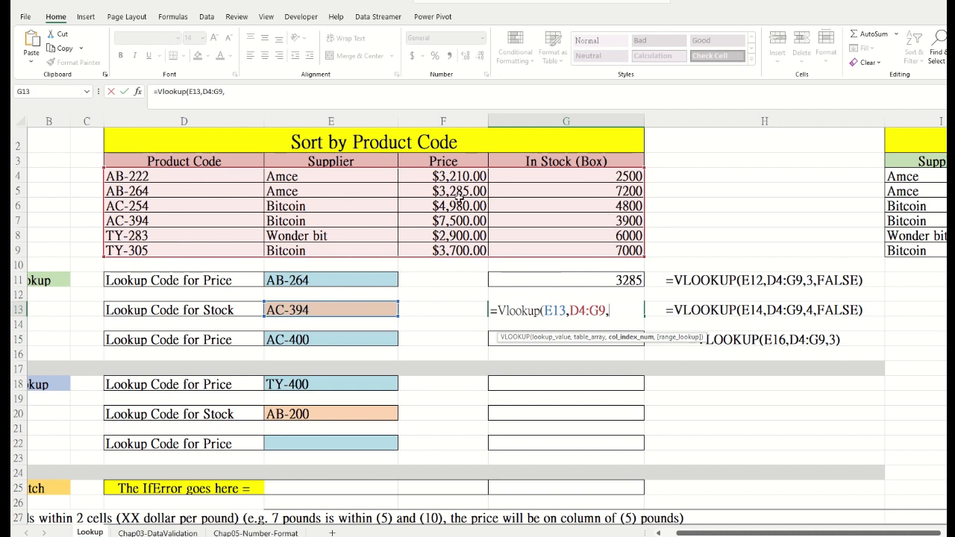
type("4")
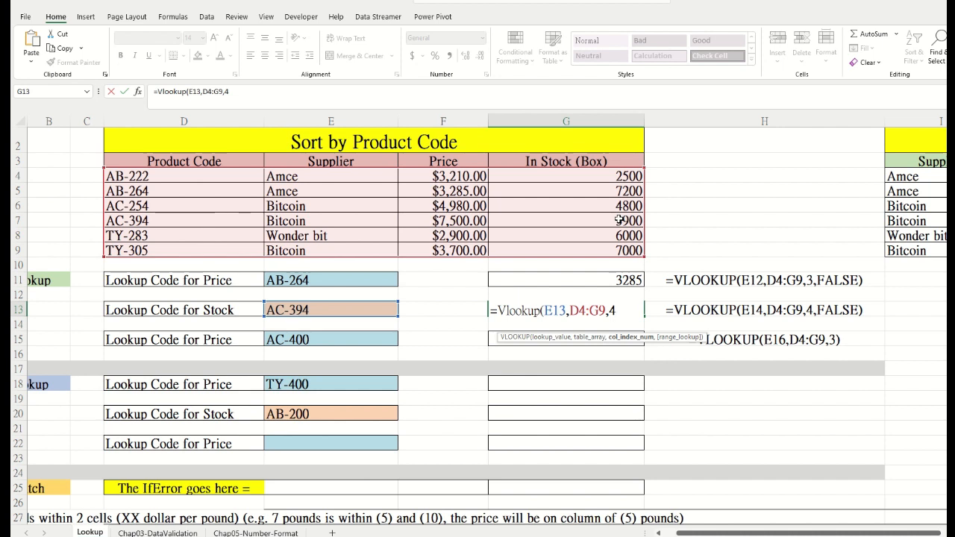
type(",False)")
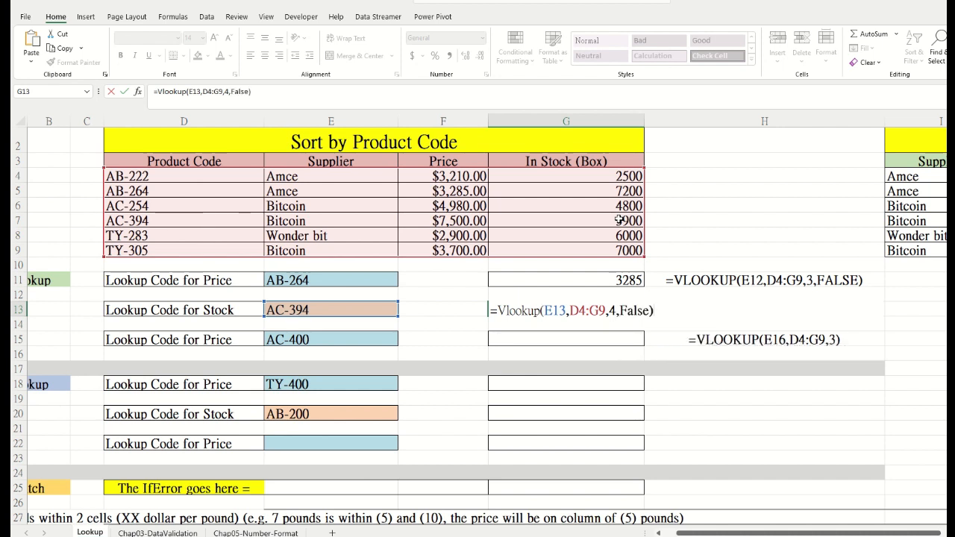
key("ctrl+Return")
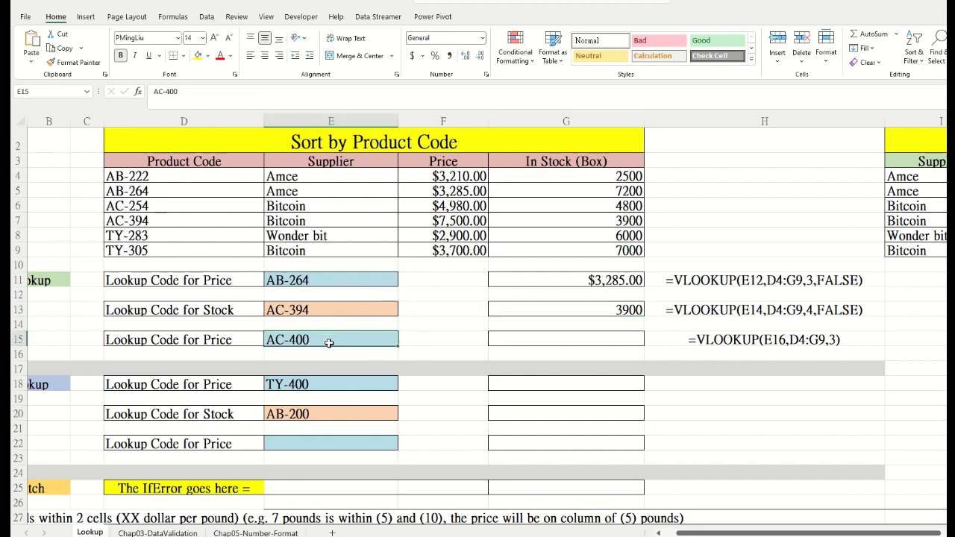
Look through the product codes in D4:D9 for the AC-400 lookup code.
left_click_drag(127, 176, 220, 250)
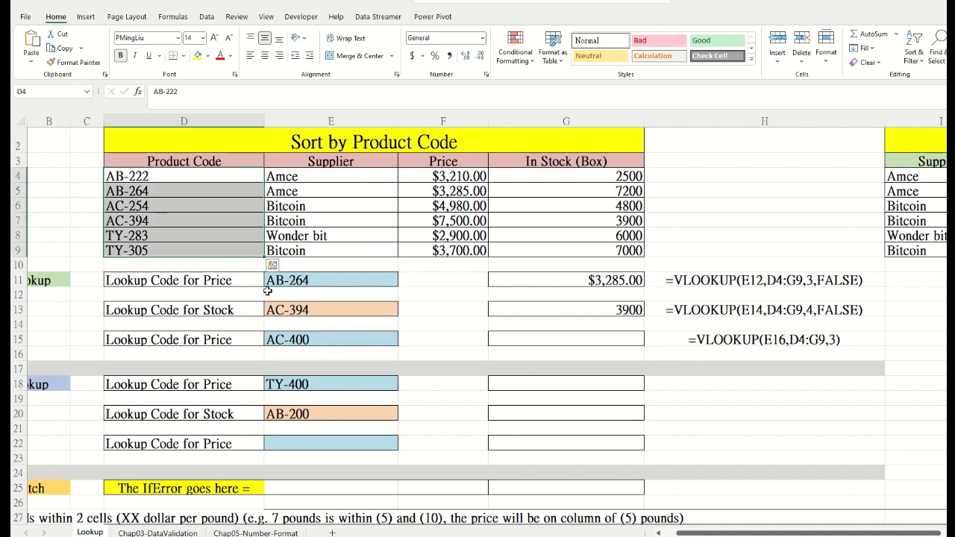
left_click(160, 224)
left_click_drag(182, 172, 246, 254)
Start a VLOOKUP formula in G15 for the AC-400 price, using E15 as lookup value and D4:G9 as table array.
left_click(556, 340)
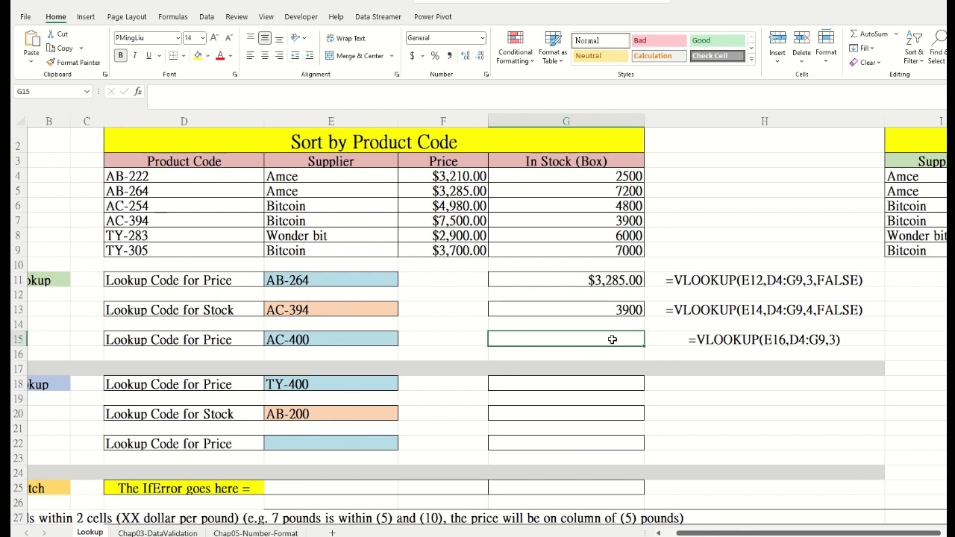
type("=V")
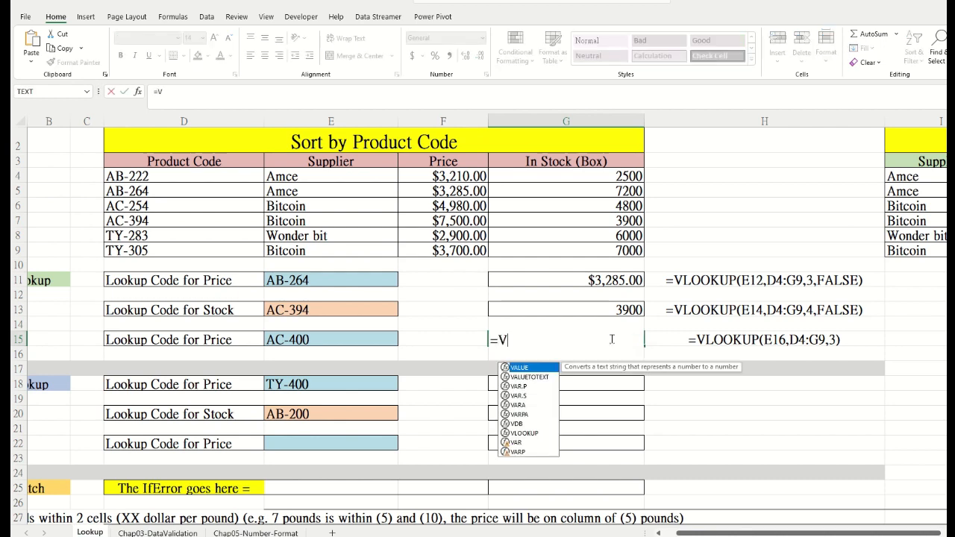
type("lookup(")
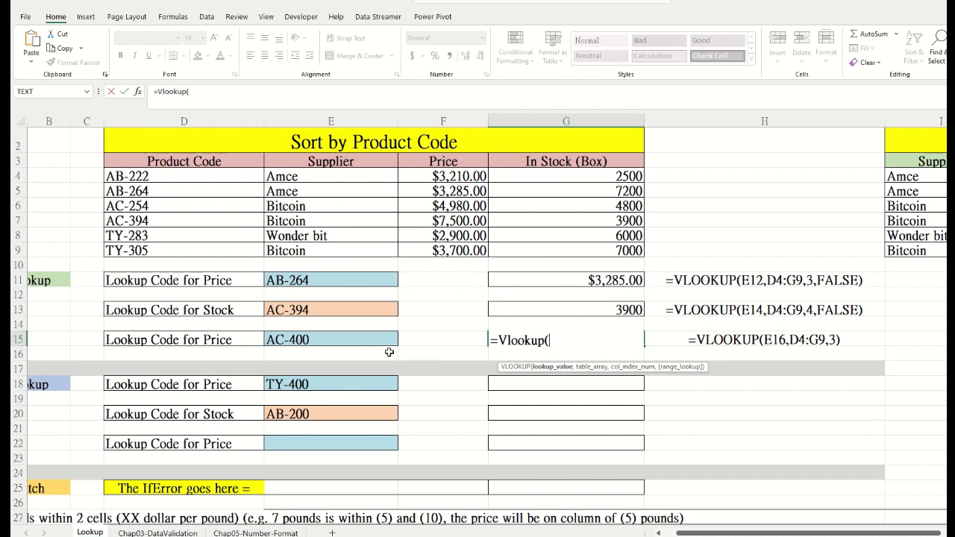
left_click(353, 342)
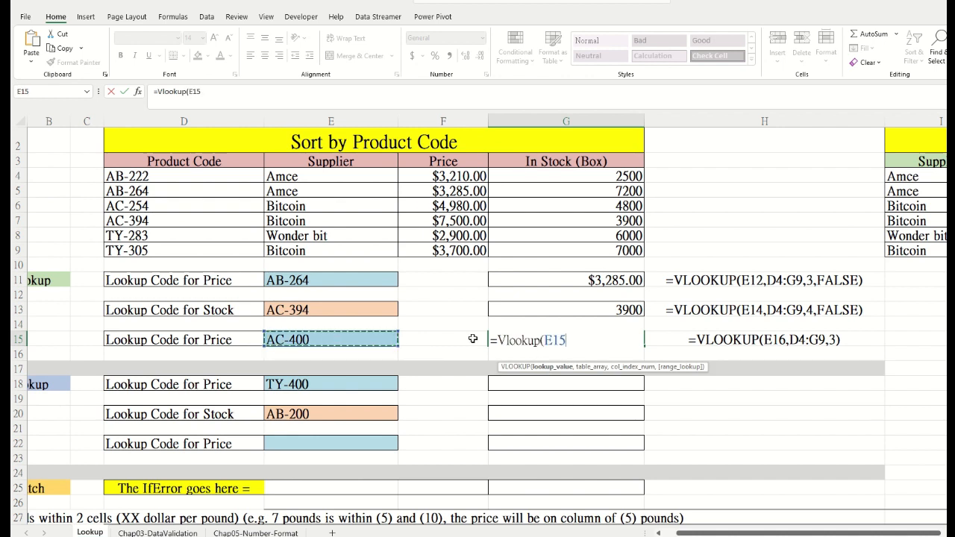
type(",")
left_click_drag(221, 177, 568, 253)
Complete the G15 VLOOKUP formula with column index 3 and True for an approximate match.
type(",3")
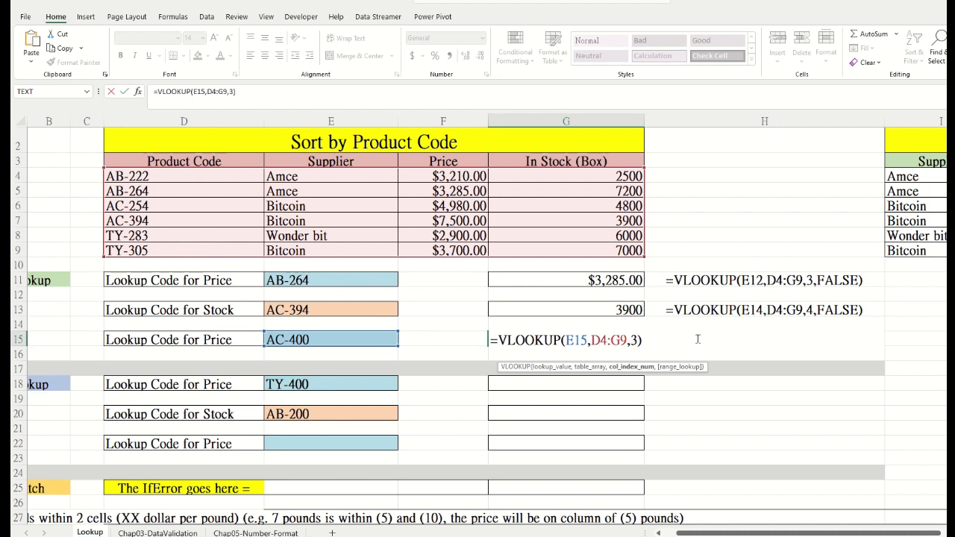
type(",")
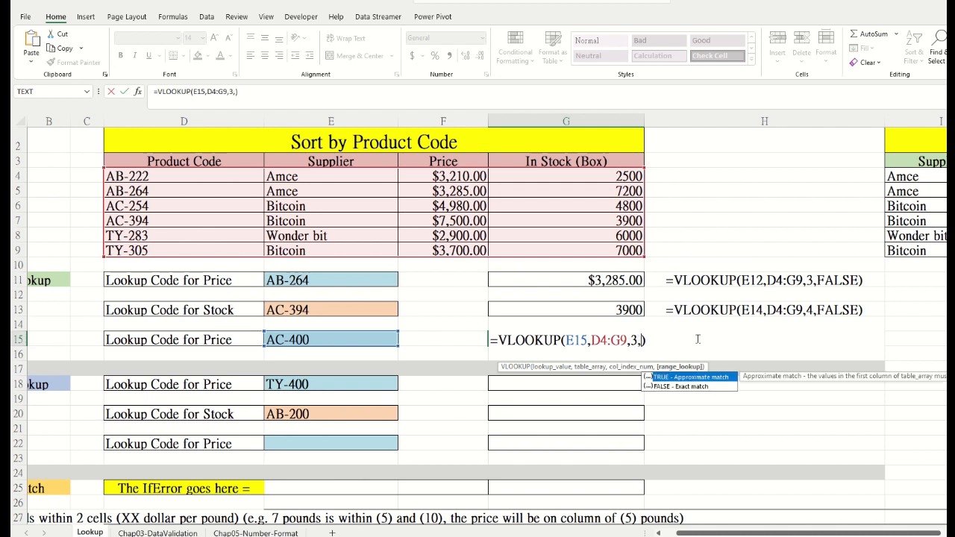
type("True")
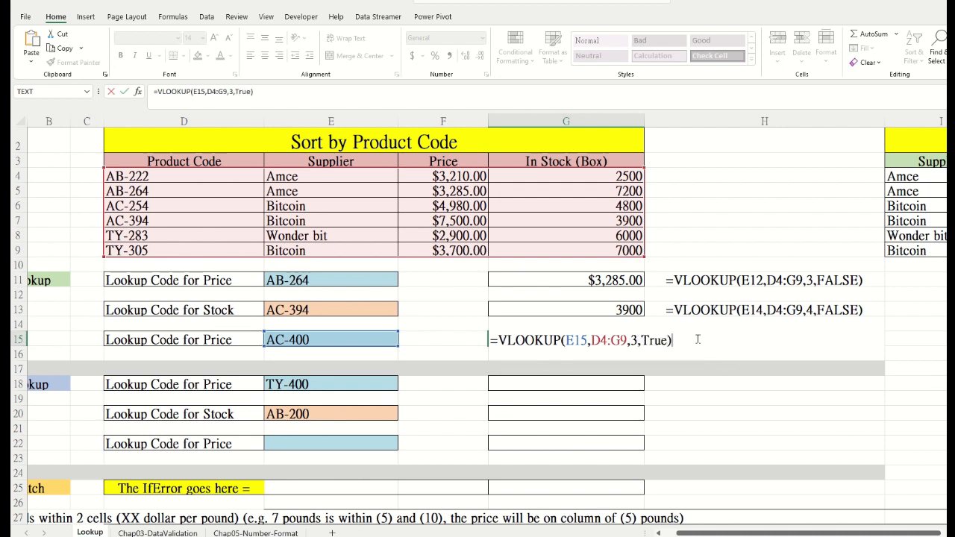
key("Return")
Compare the G15 lookup result for AC-400 with the AC-394 row of the product table.
left_click(558, 345)
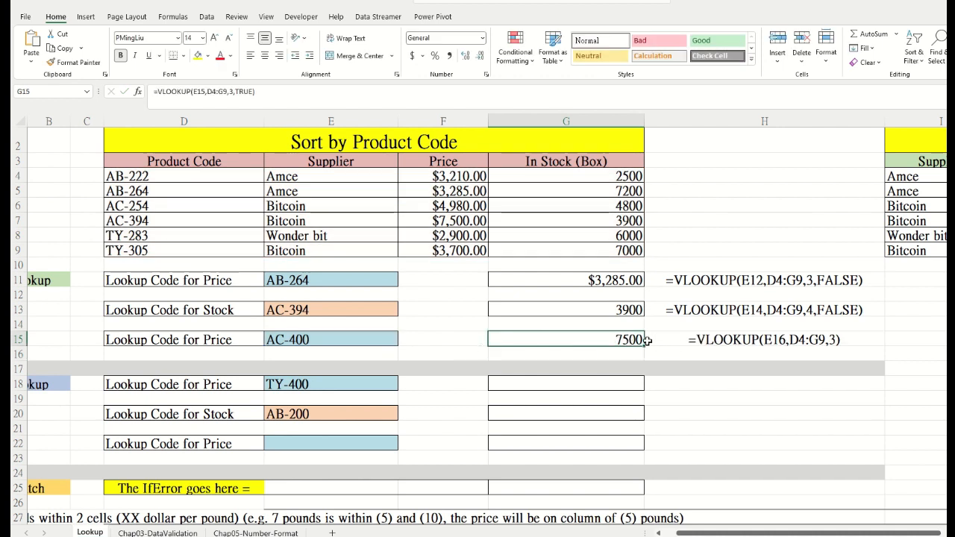
left_click(169, 221)
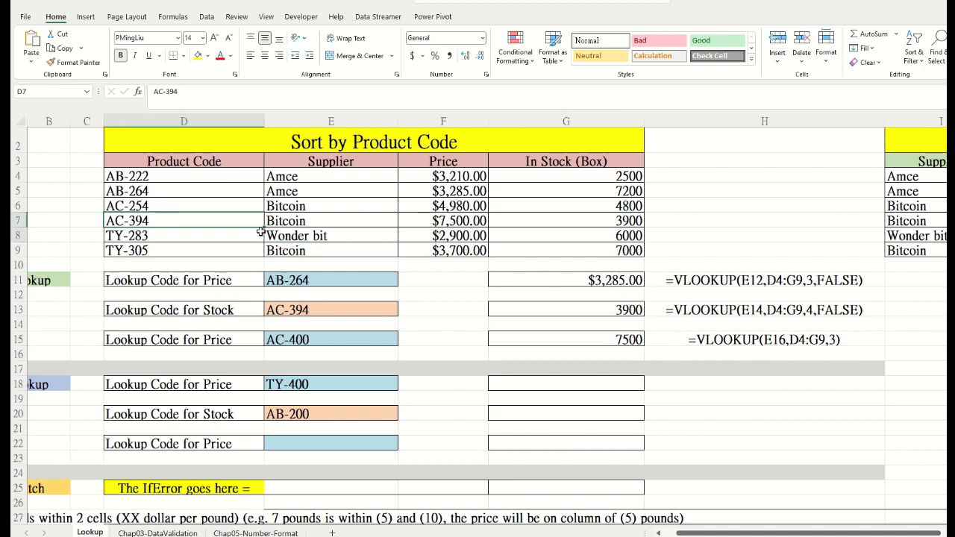
left_click_drag(254, 222, 568, 221)
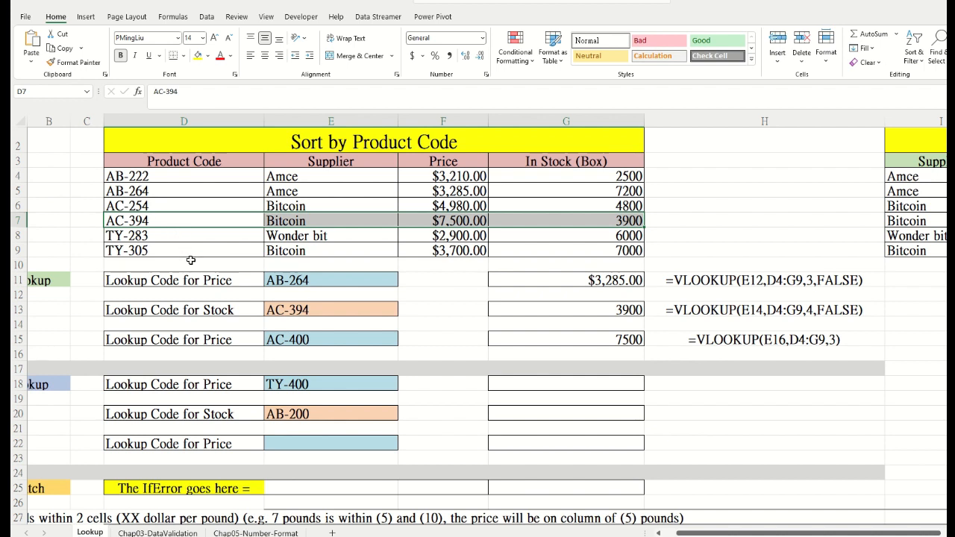
left_click(347, 347)
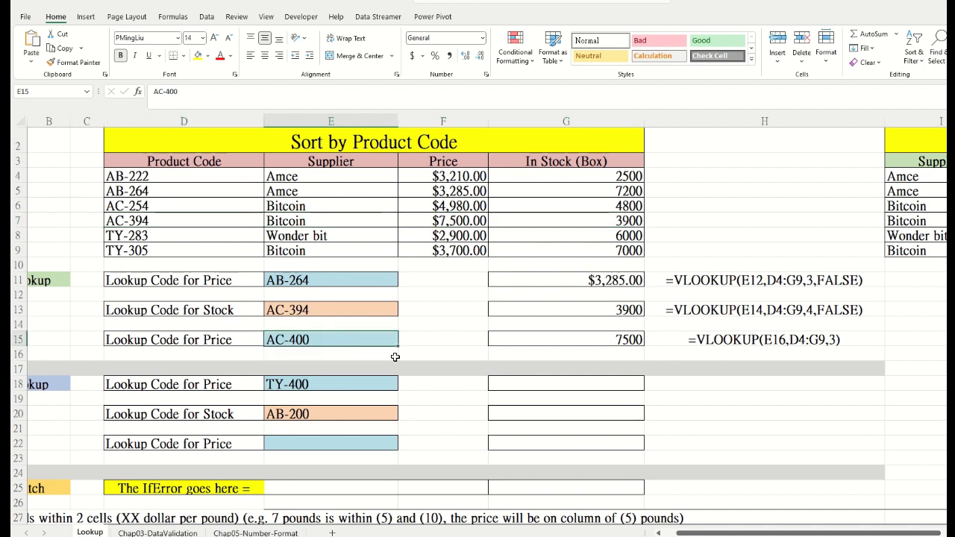
left_click(521, 341)
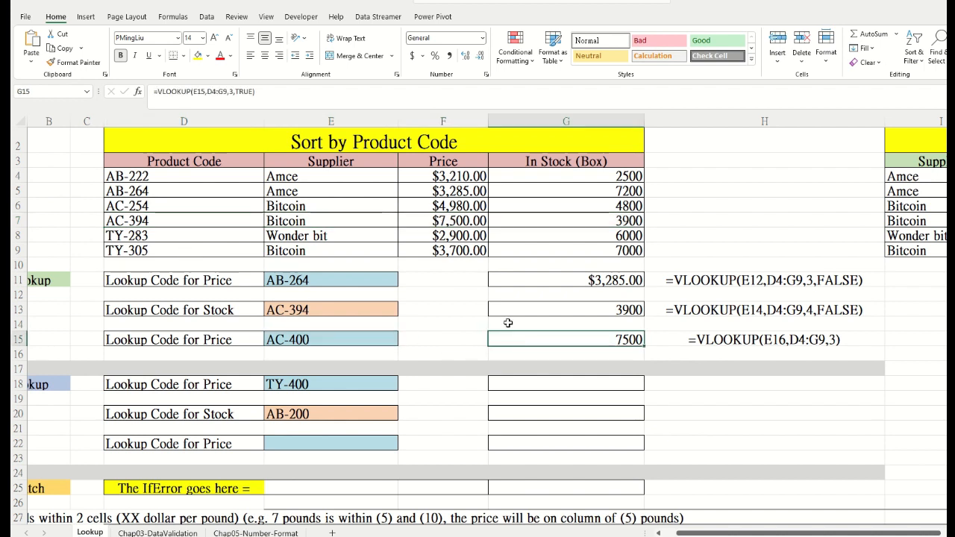
Trace the approximate match for AC-400 through the codes from AB-222 to TY-283, and compare the AC-394 price with G15.
left_click(329, 340)
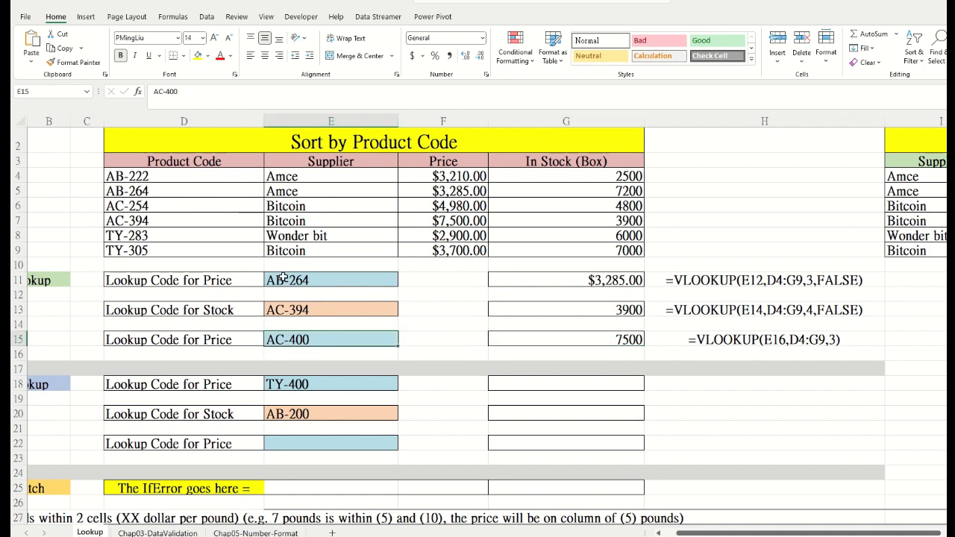
left_click(212, 177)
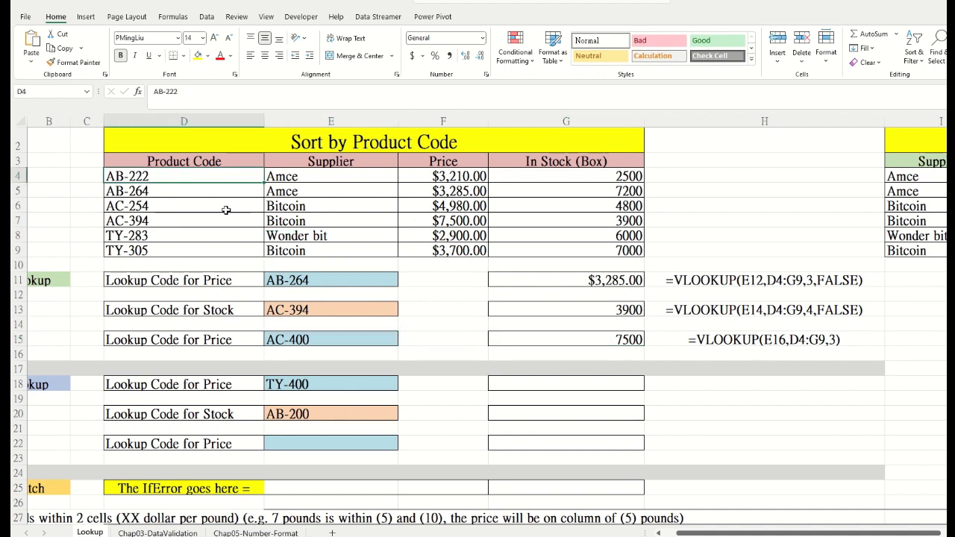
left_click(216, 189)
left_click(218, 207)
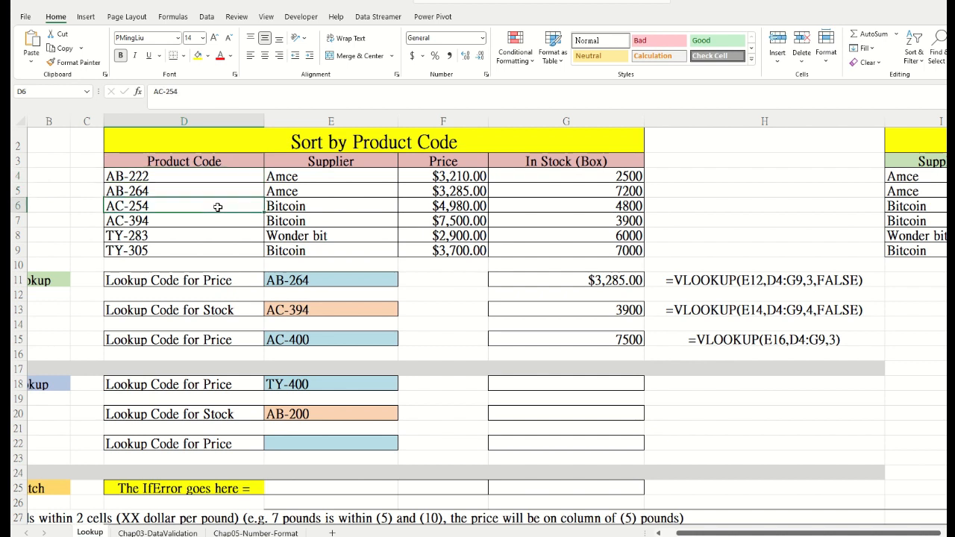
left_click(205, 223)
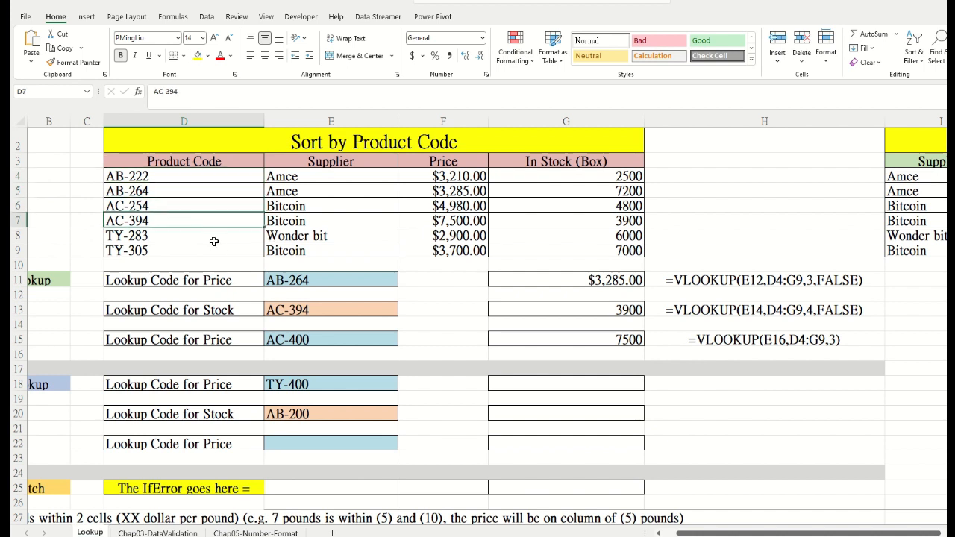
left_click(213, 237)
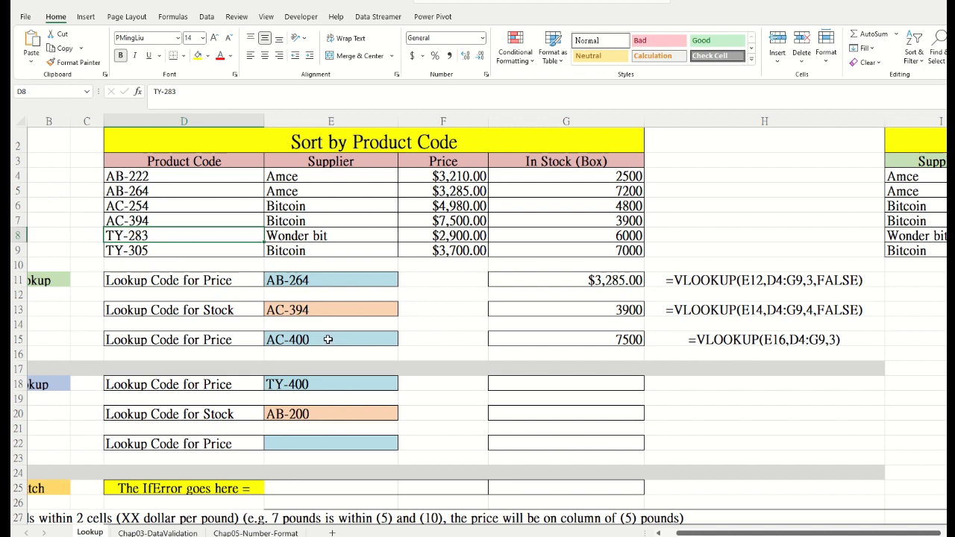
left_click(210, 219)
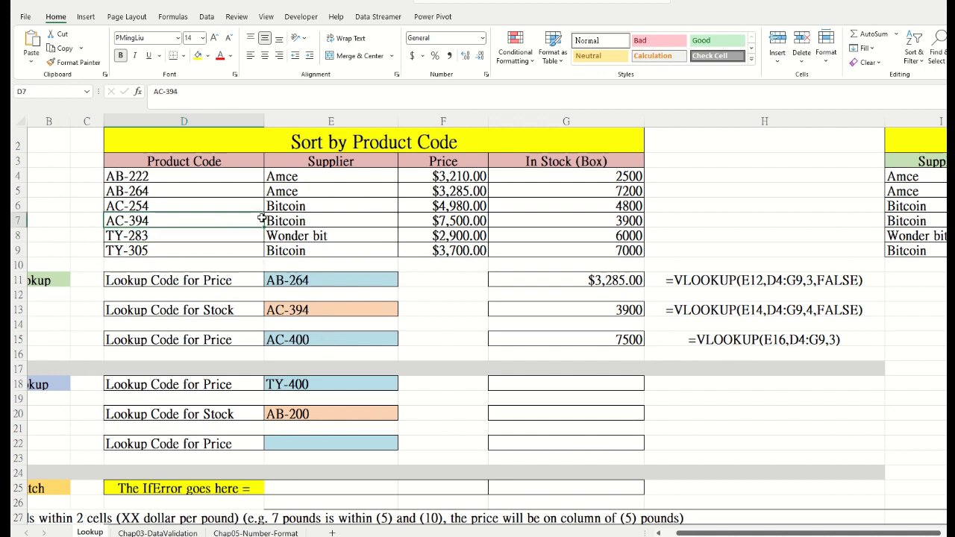
left_click_drag(261, 219, 540, 221)
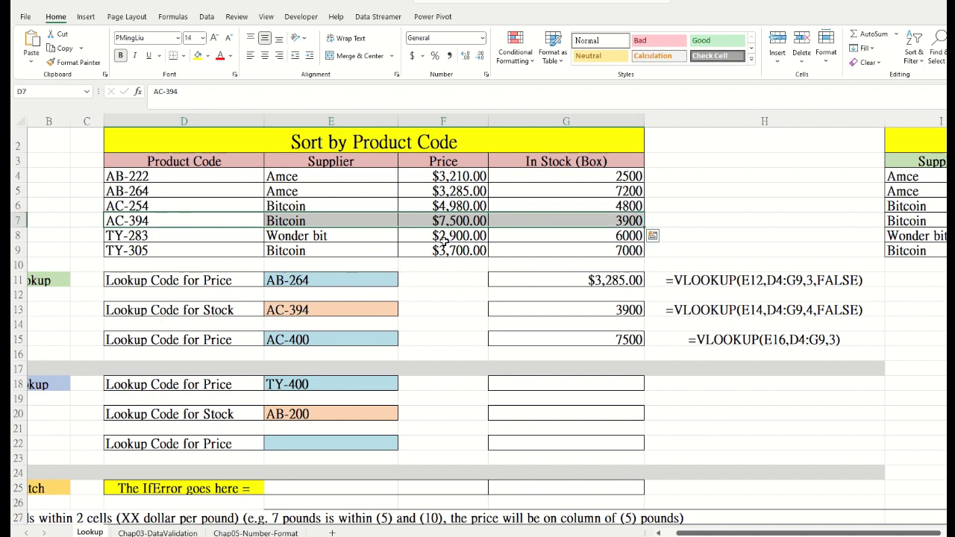
left_click(474, 224)
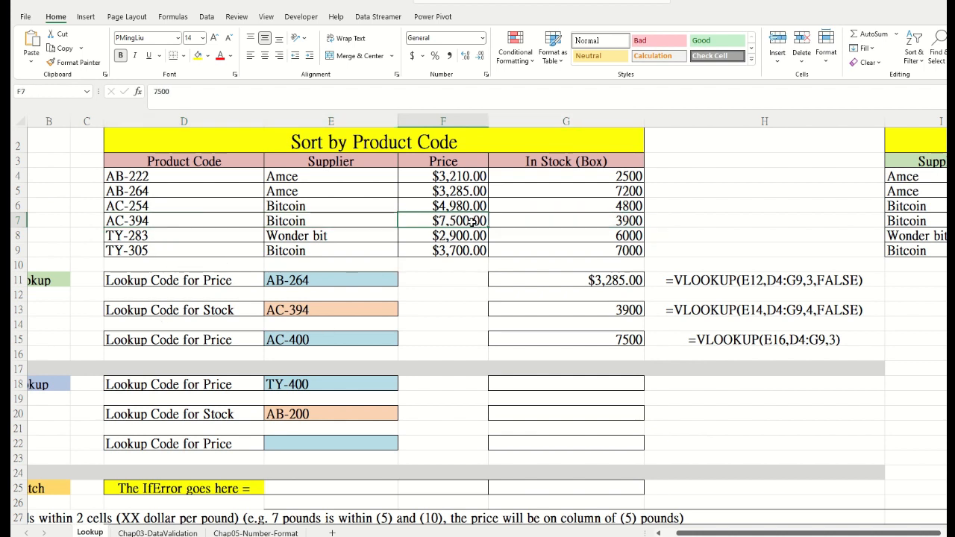
left_click(627, 341)
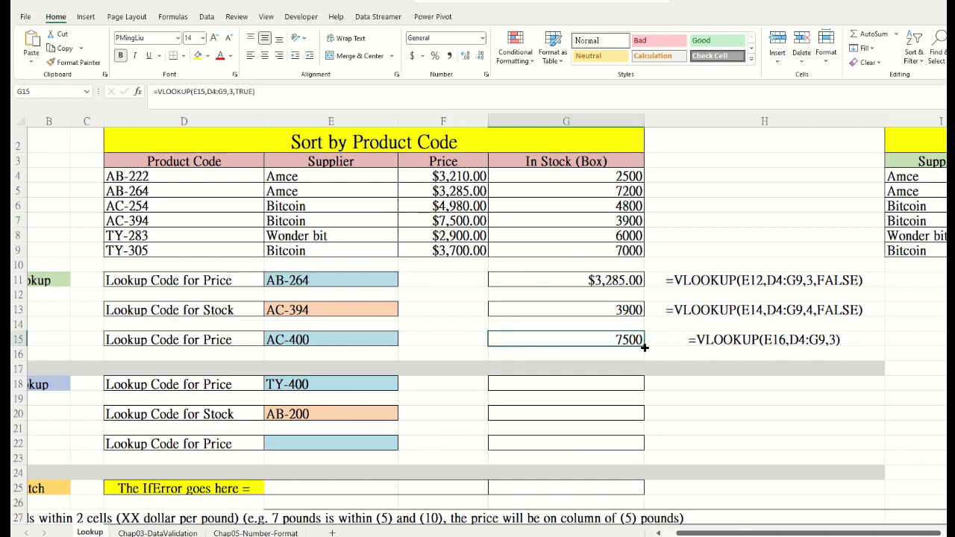
Change the range lookup argument of the G15 VLOOKUP formula to False for an exact match.
double_click(626, 339)
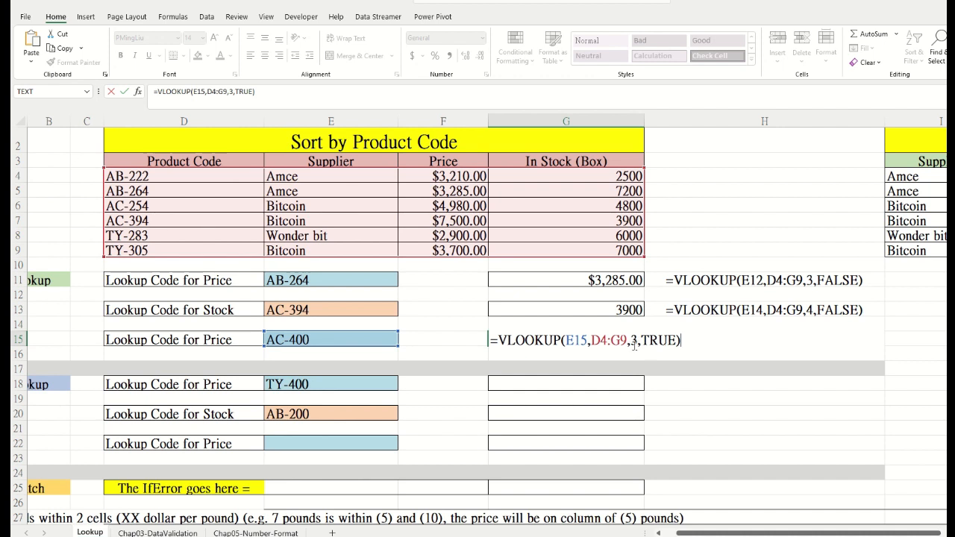
double_click(654, 340)
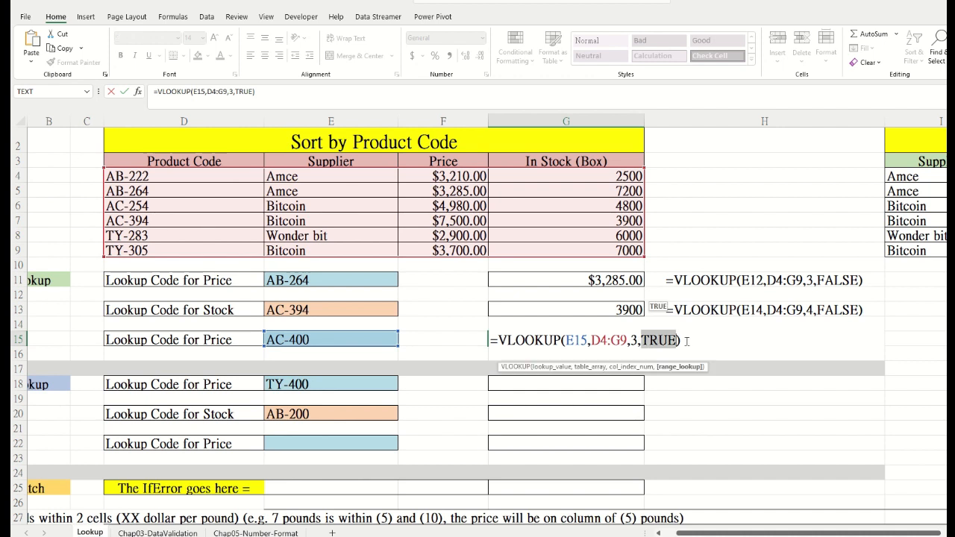
type("False")
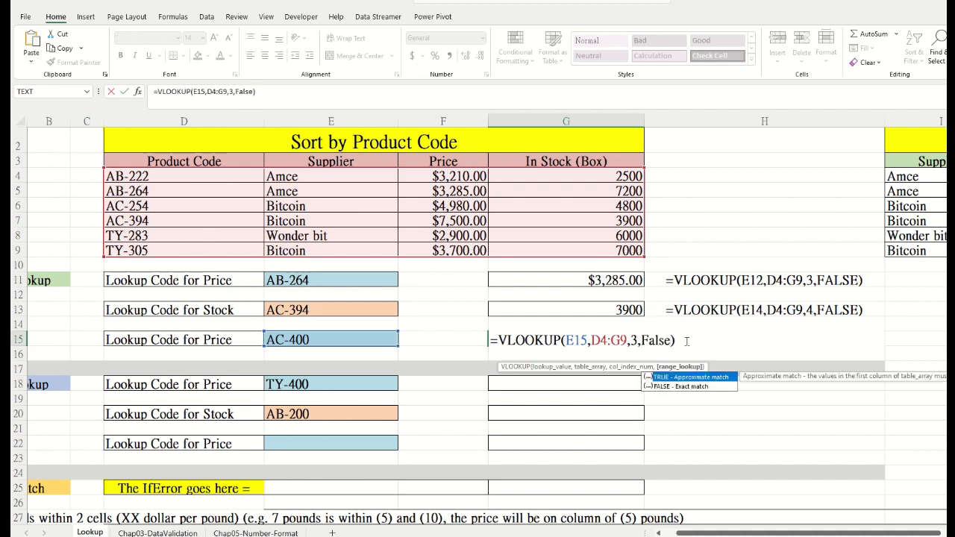
key("Return")
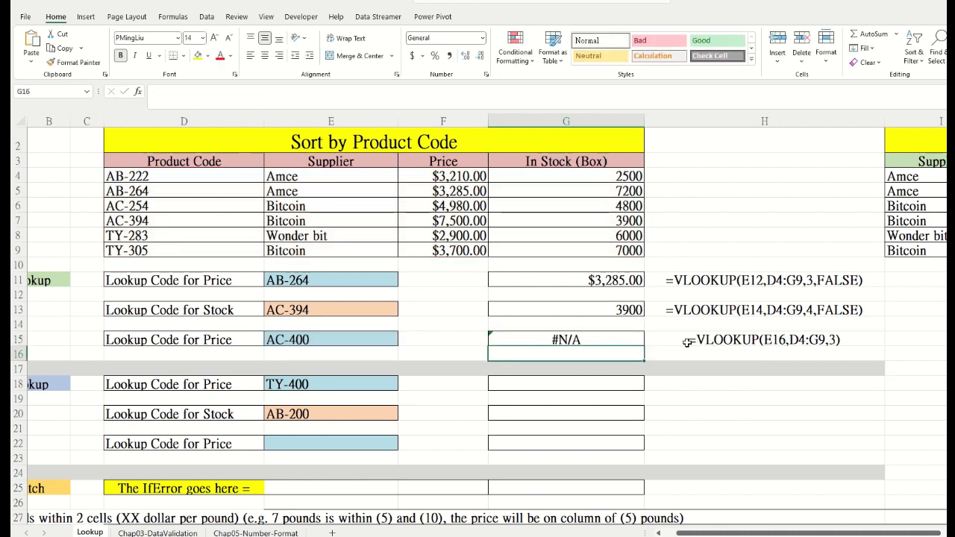
Review the G15 result against the AC-400 code in E15 and the formula's exact-match argument.
left_click(612, 338)
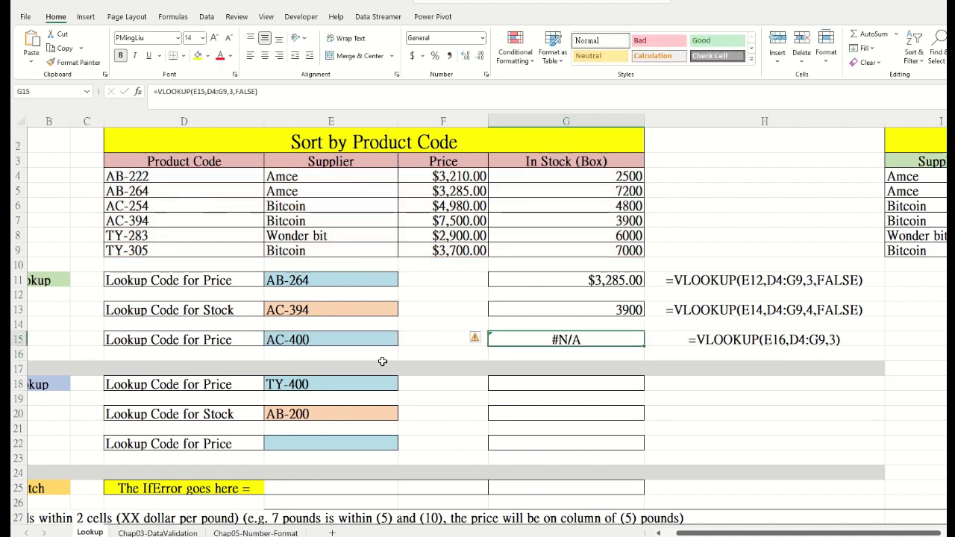
left_click(361, 341)
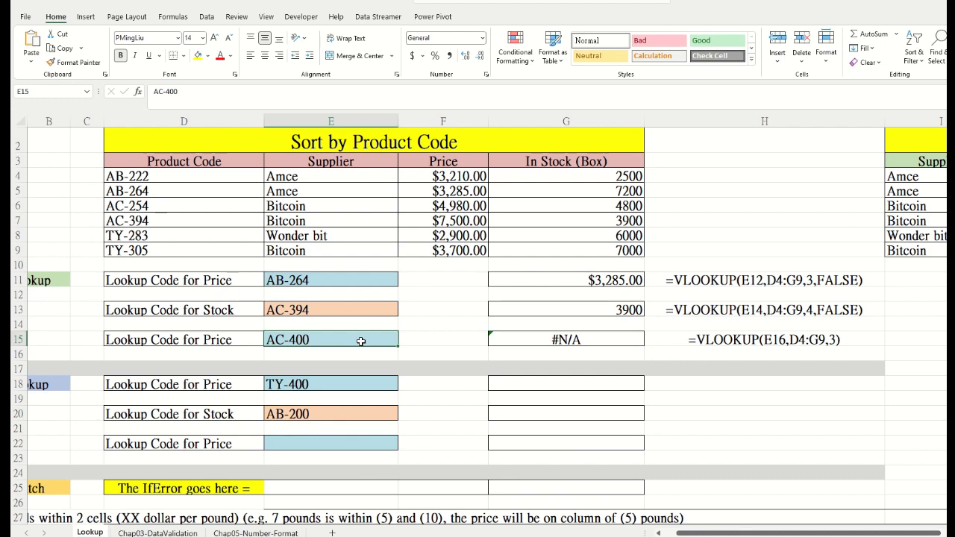
double_click(619, 339)
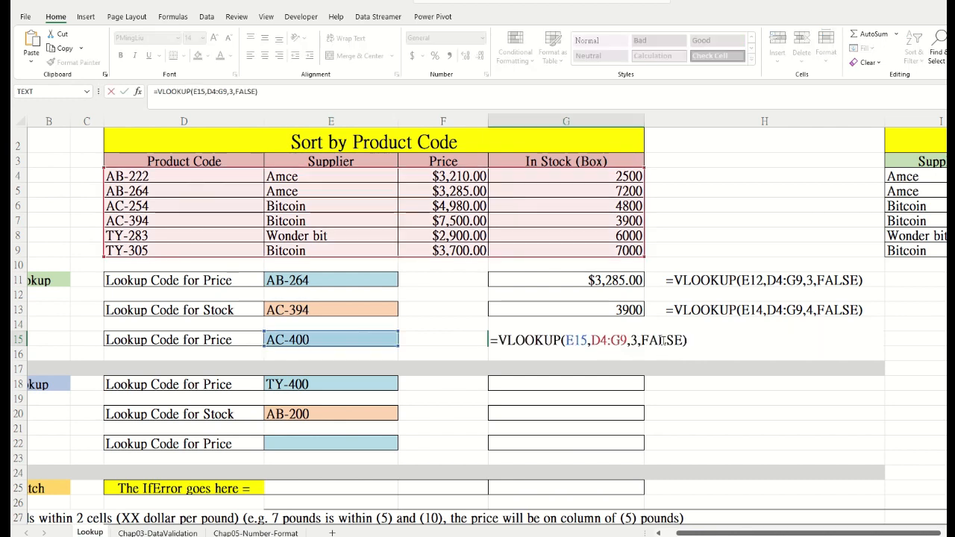
double_click(663, 341)
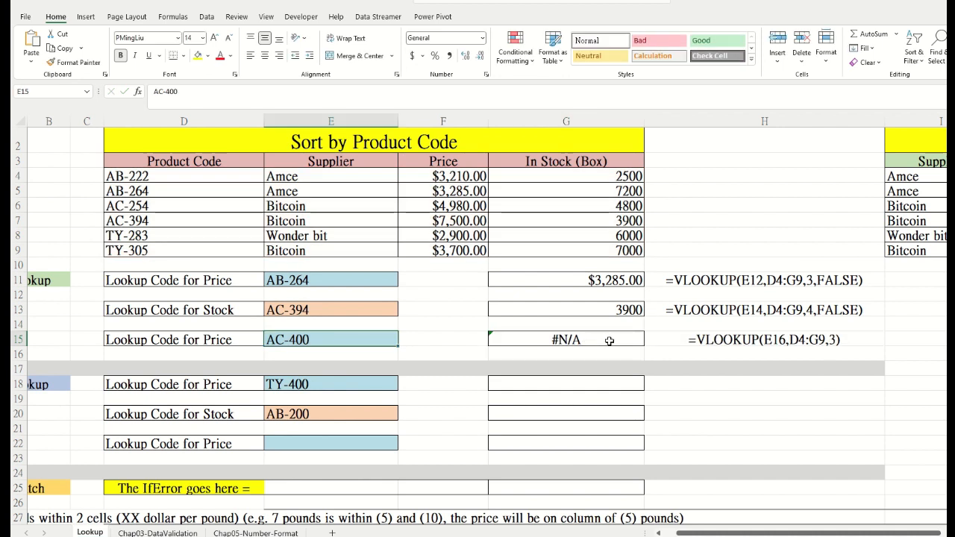
left_click(737, 416)
Wrap the G15 VLOOKUP formula in IFERROR with the message "The Product Code does not exist" and widen column G to fit it.
left_click(600, 339)
key("F2")
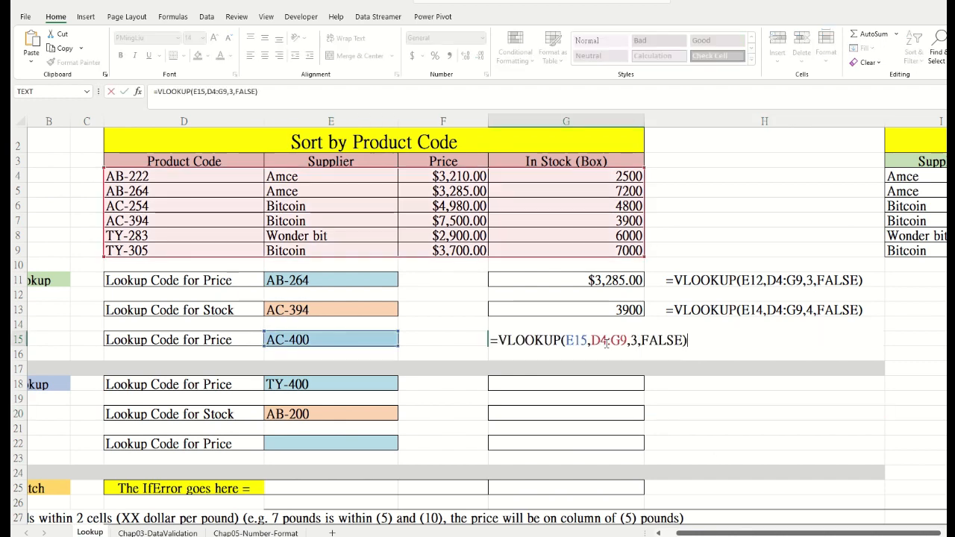
left_click(498, 341)
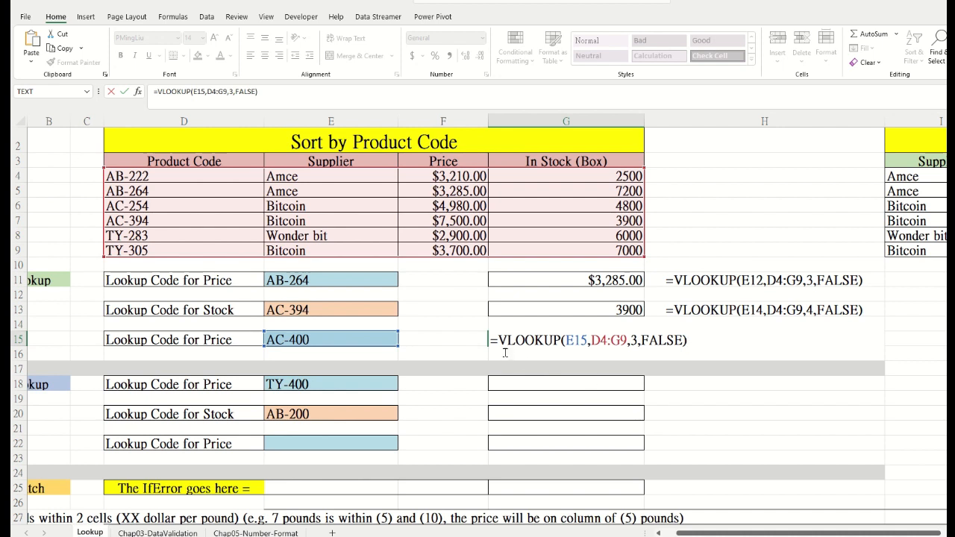
type("iferror(")
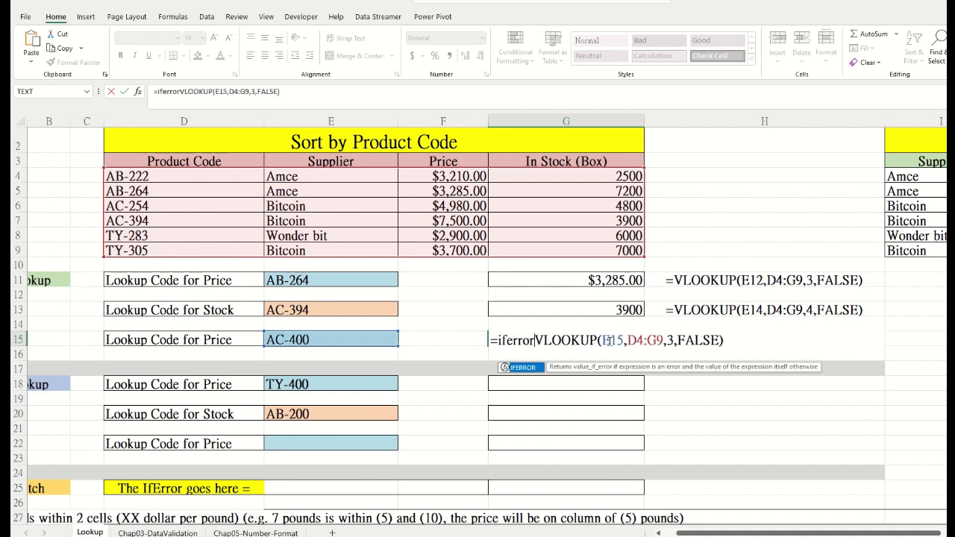
left_click_drag(542, 339, 730, 342)
left_click(734, 342)
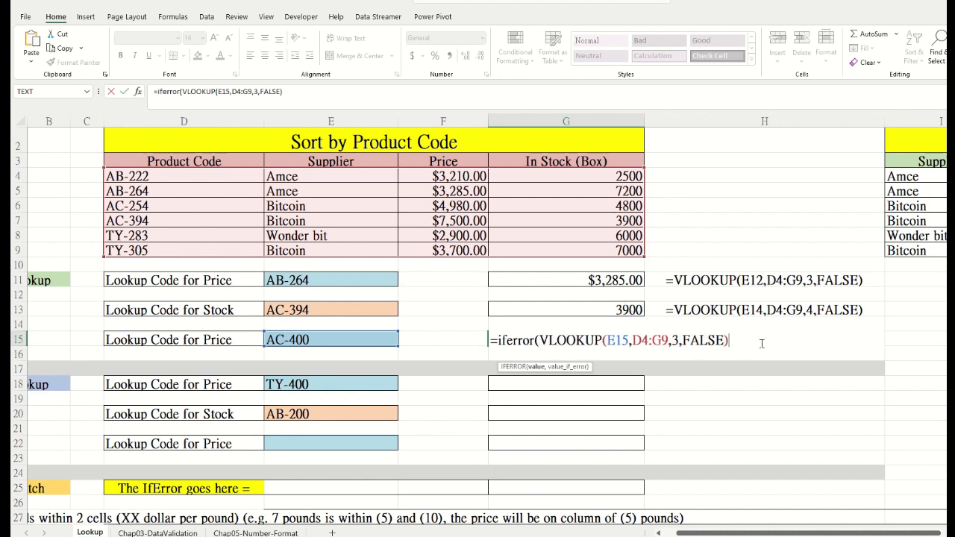
type(",\"The Product Code does not ")
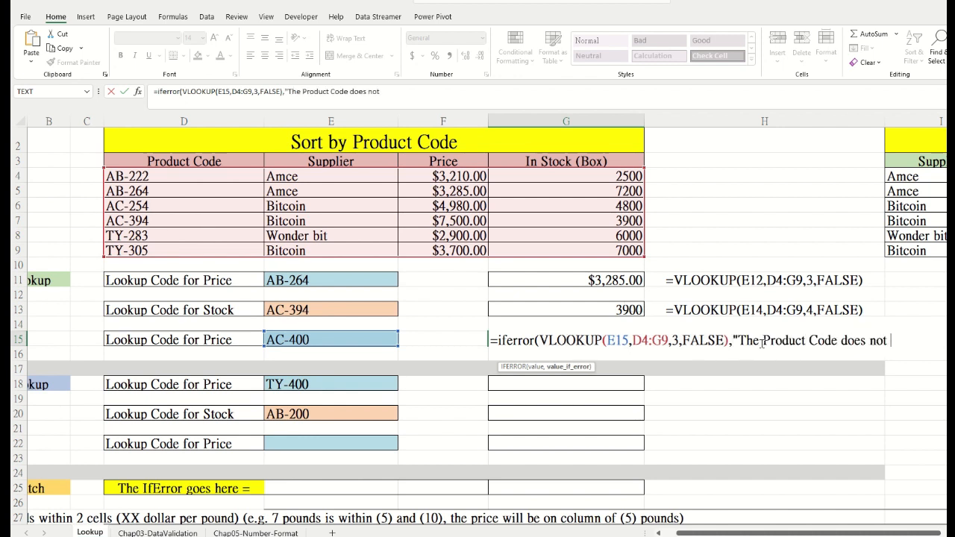
type("exist\")")
key("Return")
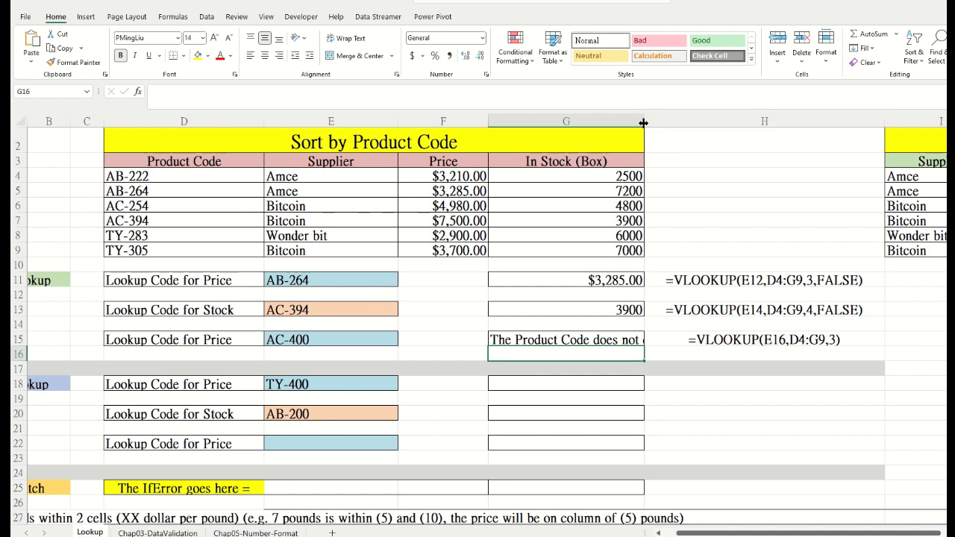
left_click_drag(644, 121, 686, 121)
left_click(597, 342)
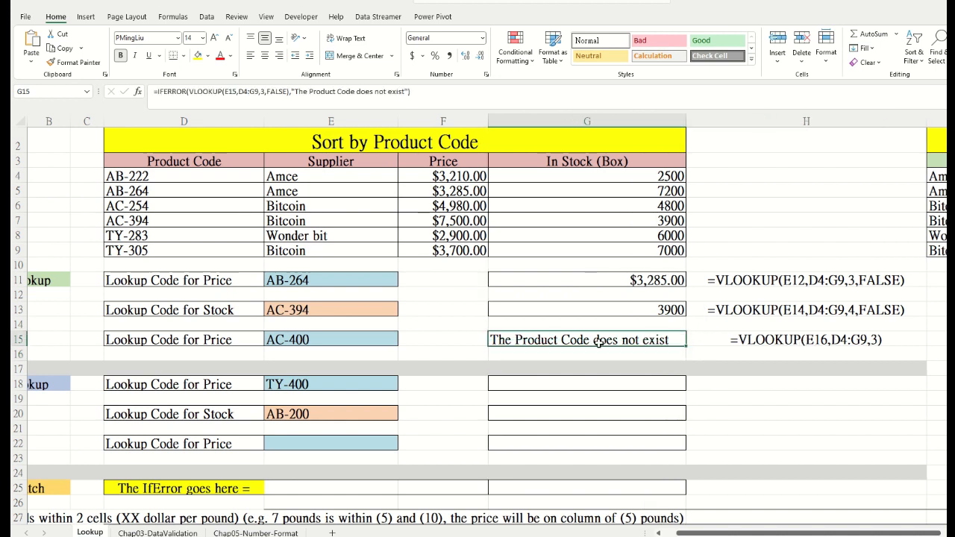
Set the lookup code in E15 to AC-394 and compare the G15 result with that product's price in F7.
left_click(328, 341)
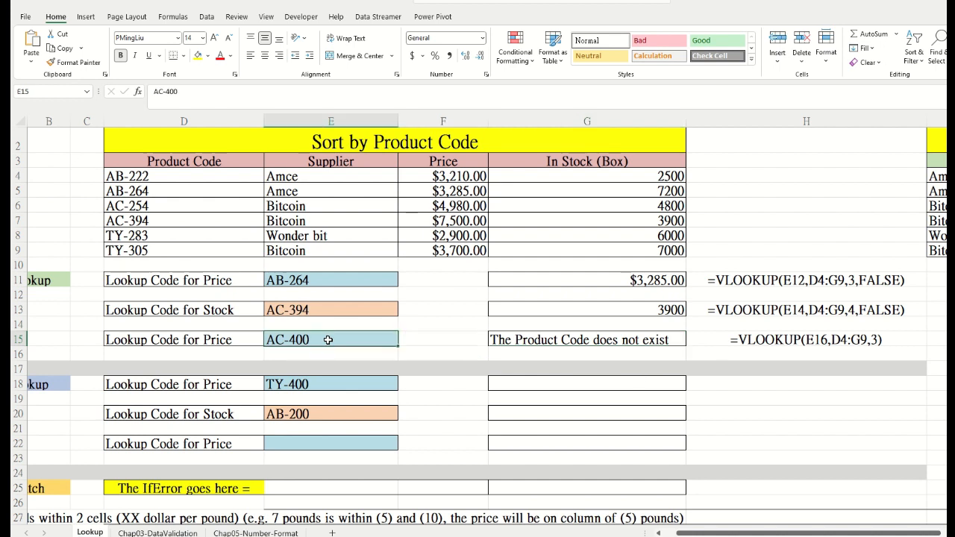
double_click(319, 340)
key("BackSpace")
key("BackSpace")
key("BackSpace")
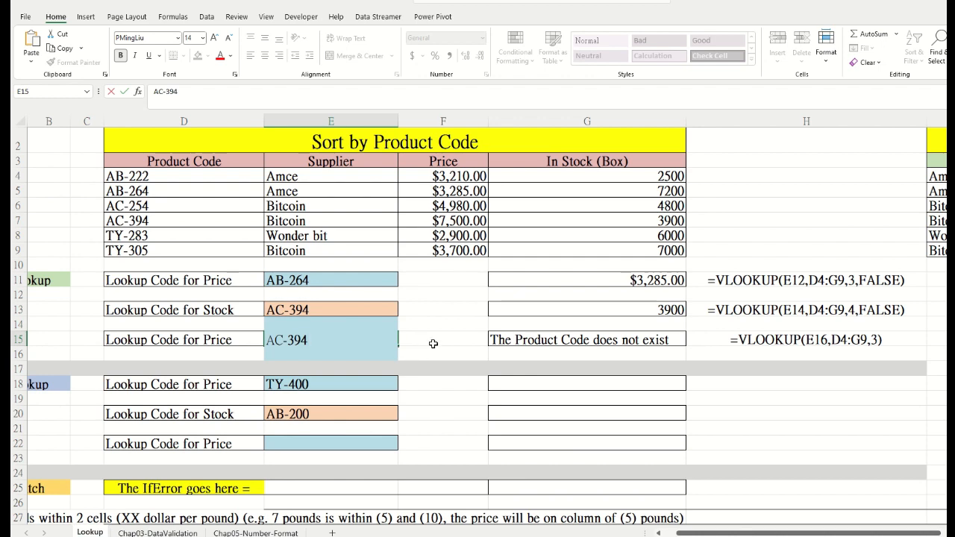
key("Return")
left_click(638, 338)
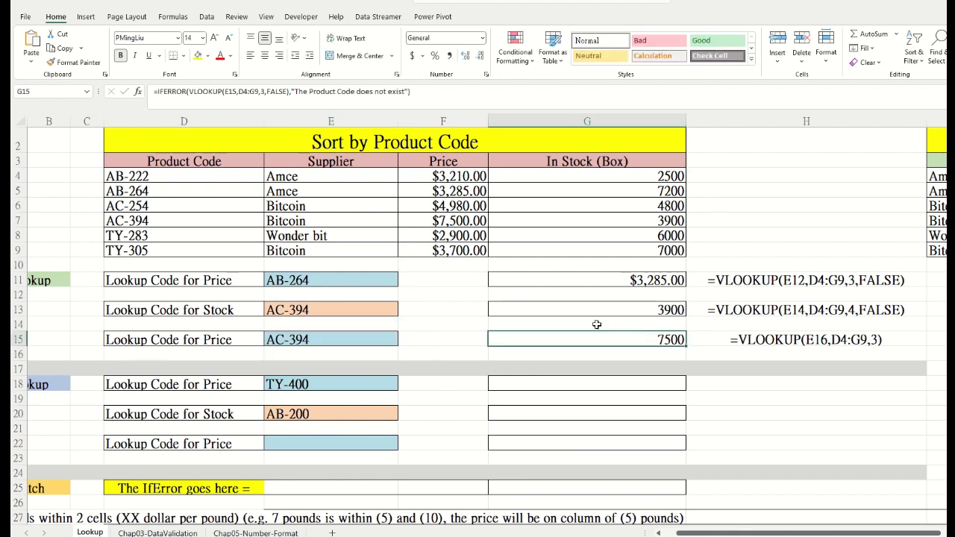
left_click(473, 223)
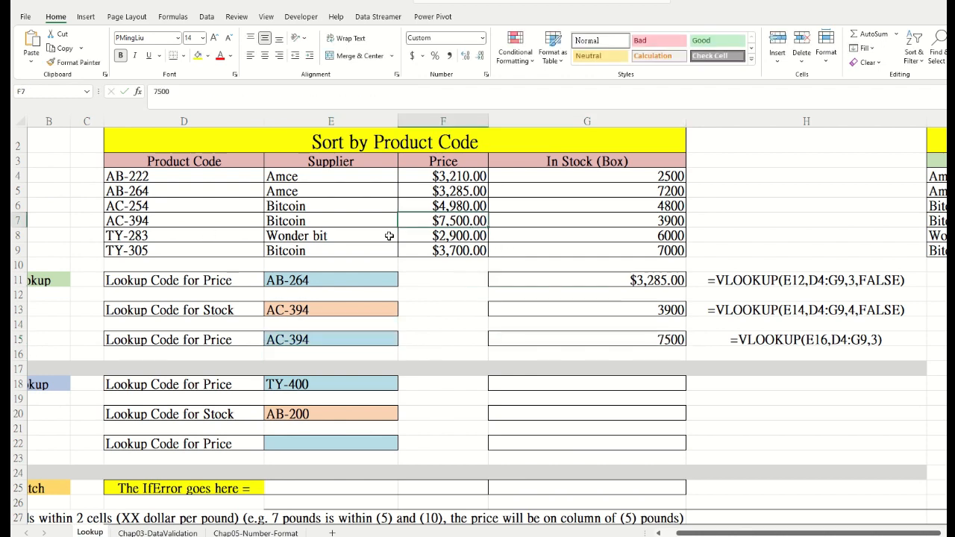
Review the lookup value, table array, column index and range lookup arguments of the VLOOKUP formula in G11.
scroll(341, 300, "down", 2, "ctrl")
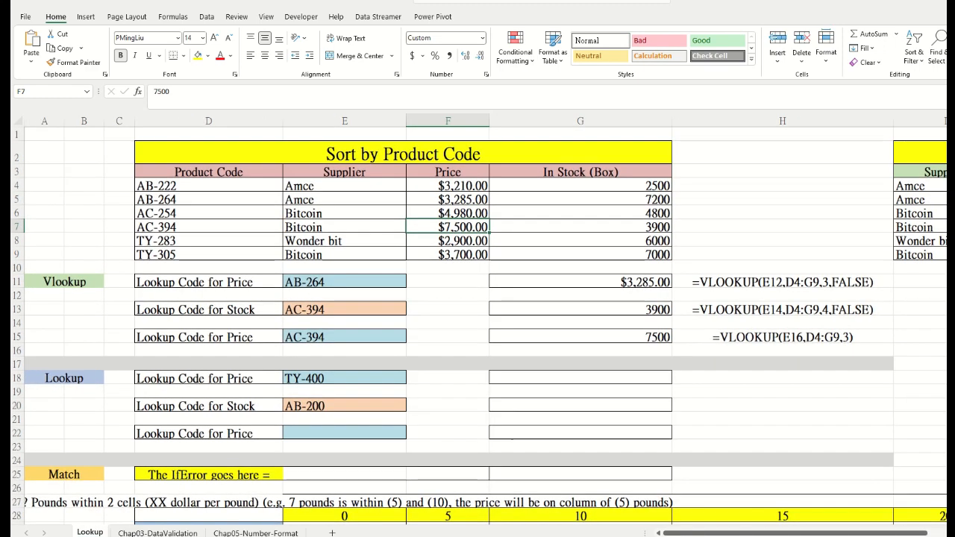
left_click(76, 270)
left_click(580, 271)
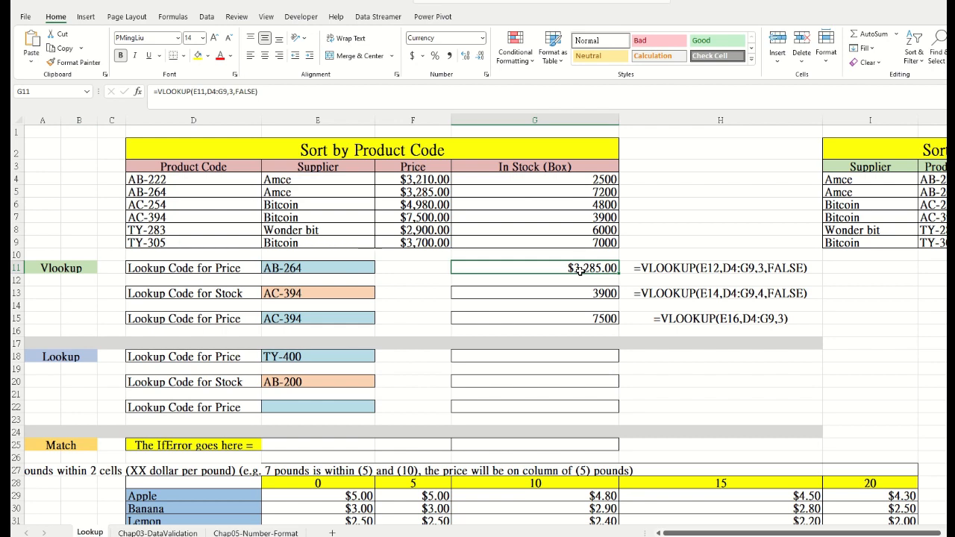
double_click(579, 271)
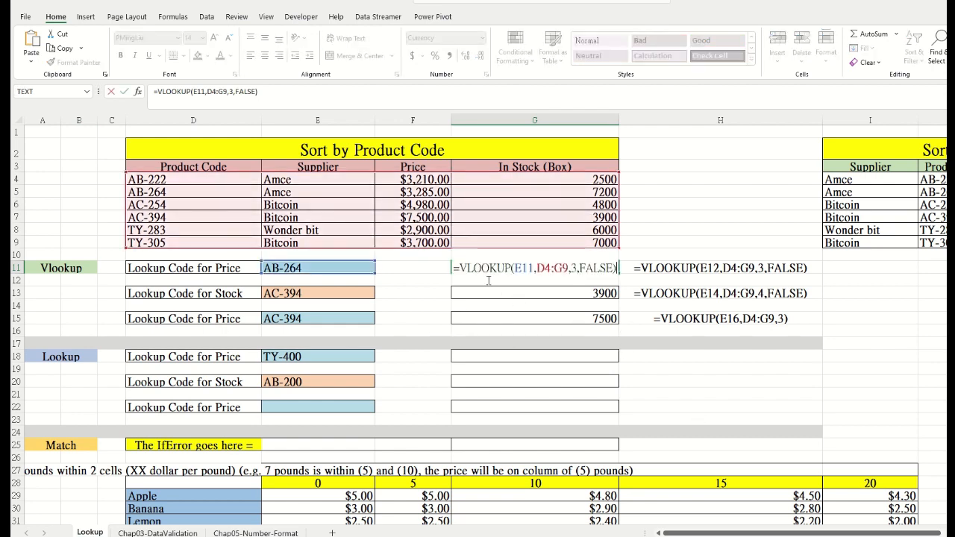
double_click(525, 268)
left_click_drag(571, 267, 535, 268)
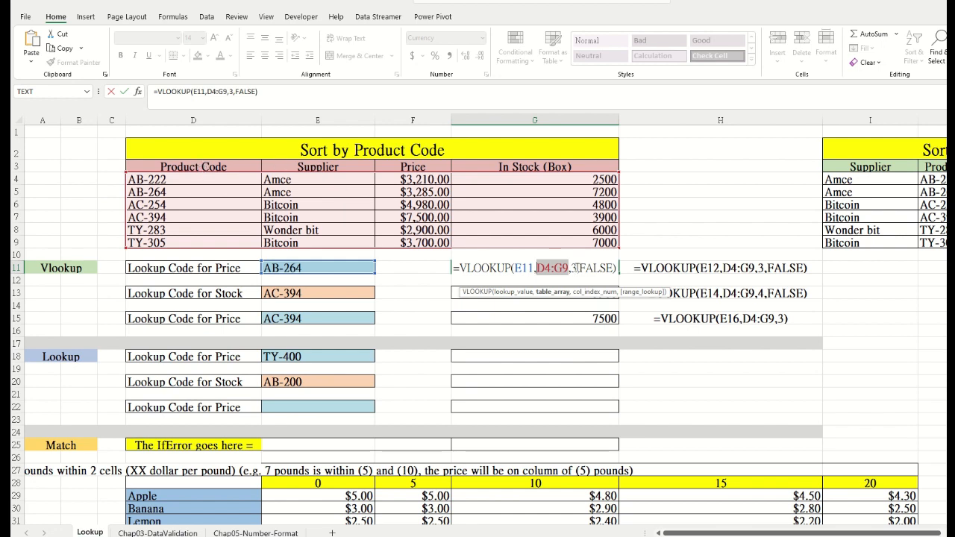
left_click_drag(578, 268, 571, 268)
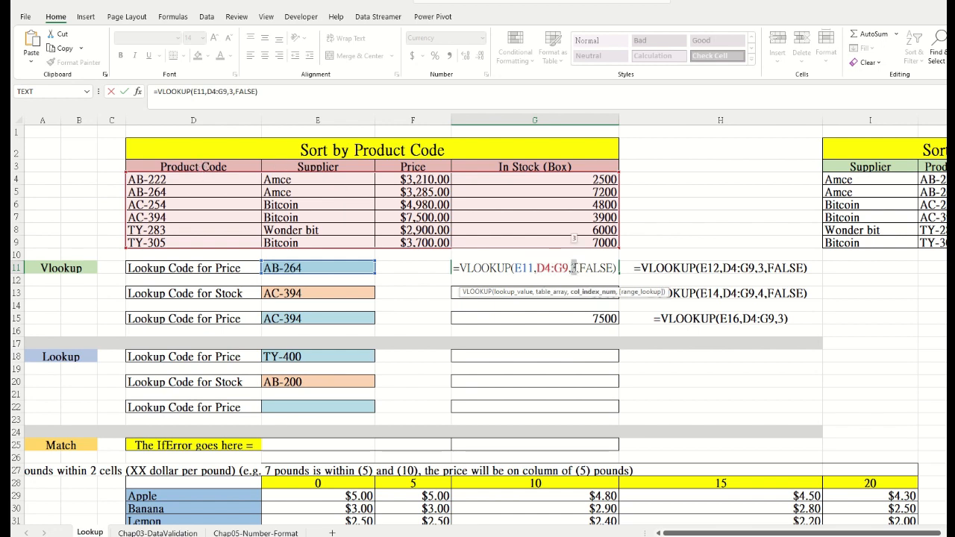
double_click(596, 268)
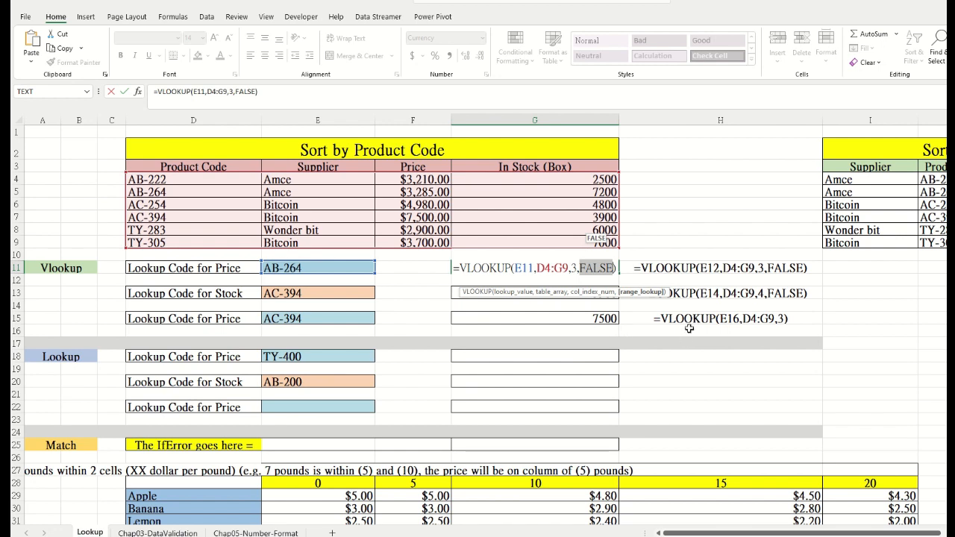
key("Return")
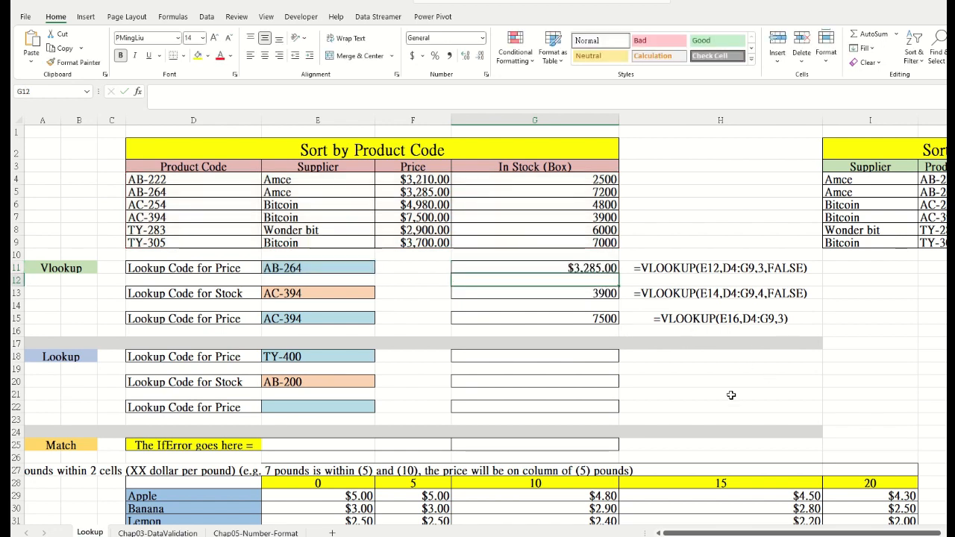
Examine the Lookup section's price code in E18 against the matching product code in the first table.
scroll(515, 335, "down", 2)
left_click(75, 284)
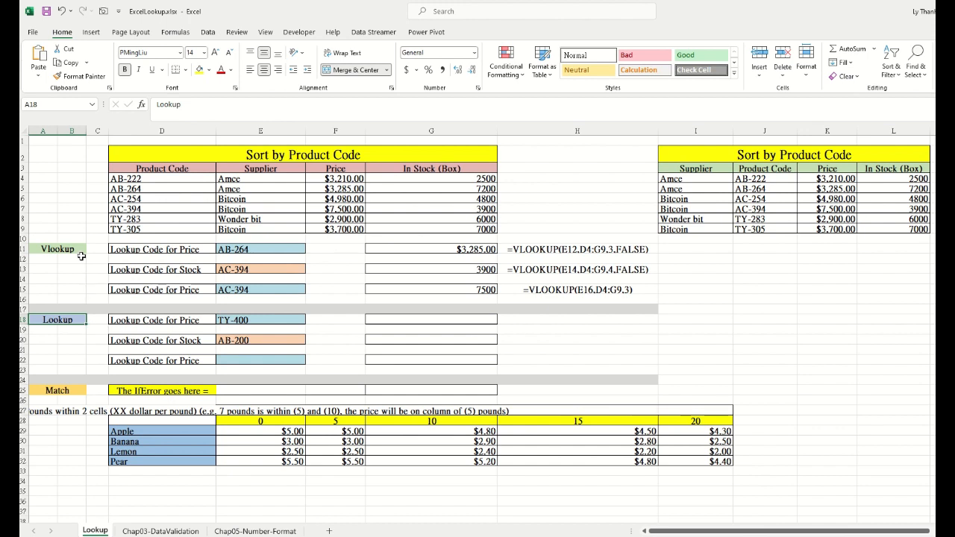
left_click(267, 321)
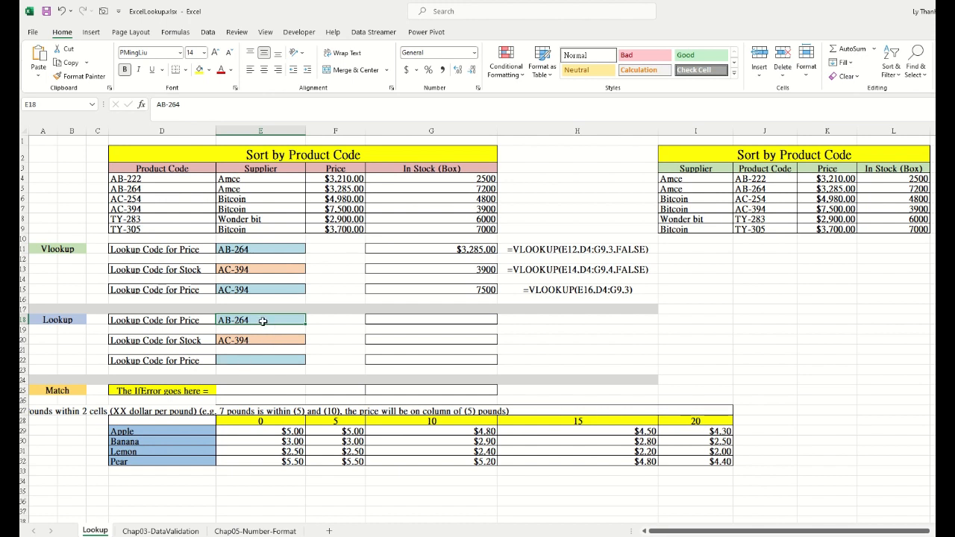
left_click(170, 189)
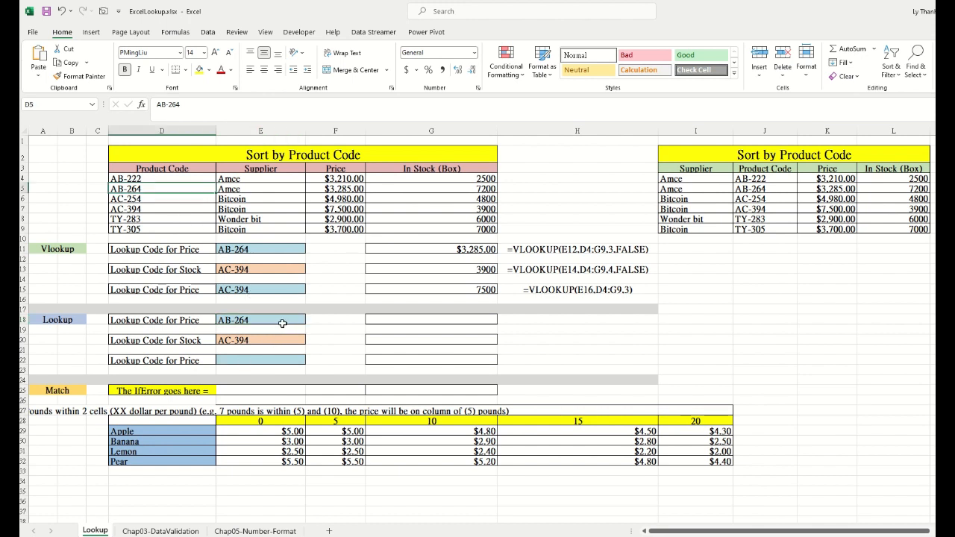
left_click(182, 319)
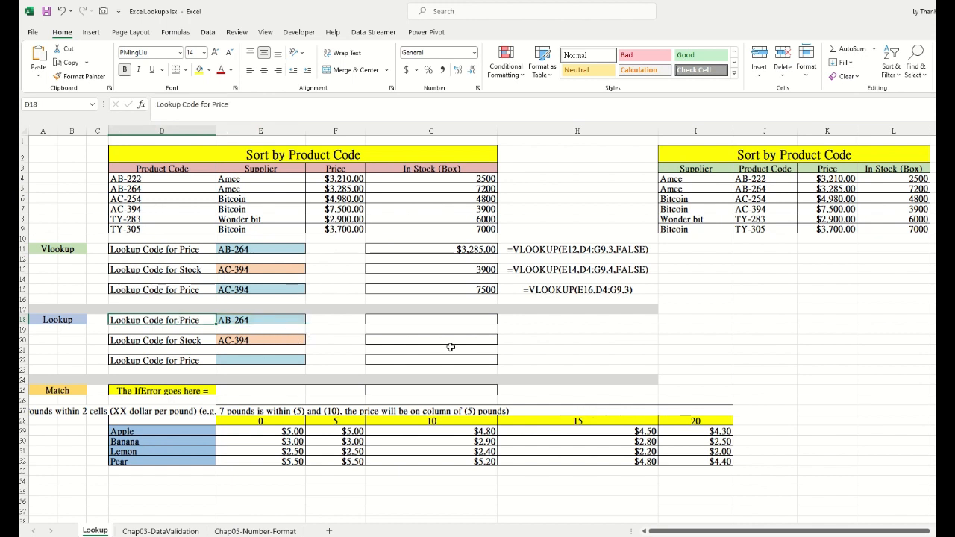
Examine the column order of the second product table, focusing on its Product Code and Price columns in relation to VLOOKUP.
left_click_drag(705, 154, 891, 231)
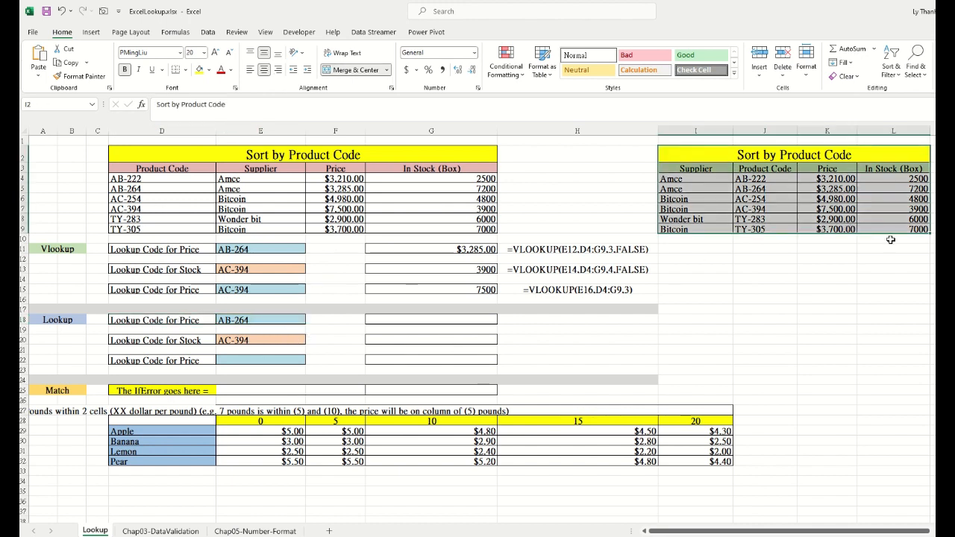
left_click(896, 289)
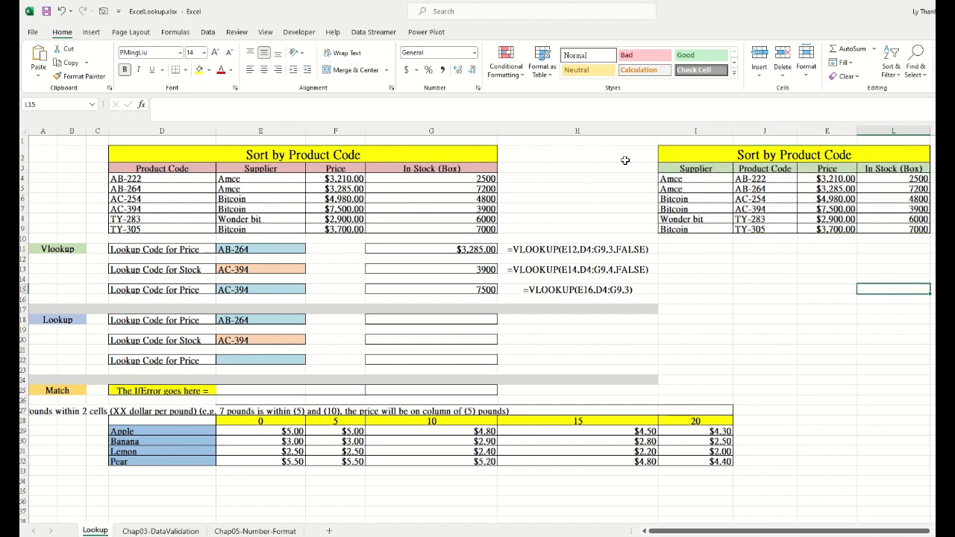
left_click(793, 204)
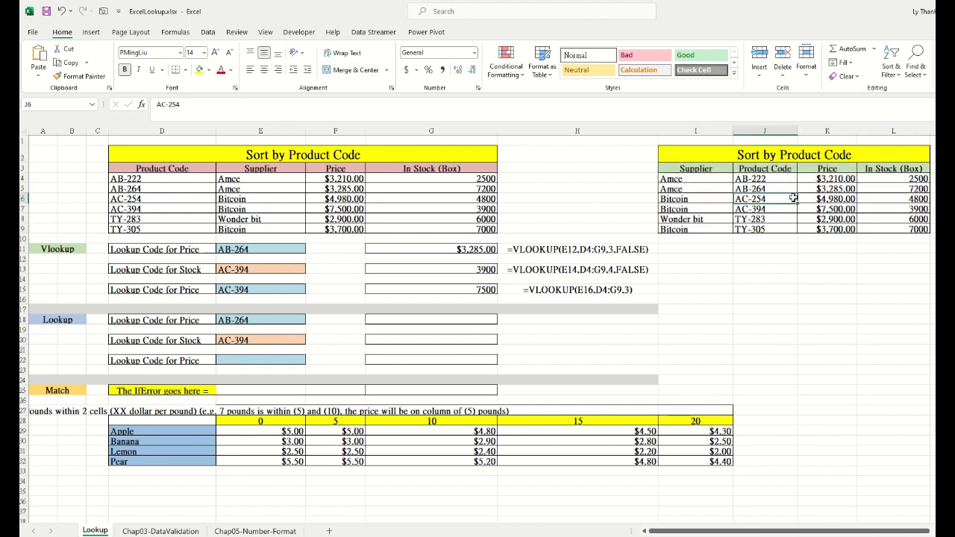
left_click_drag(780, 170, 783, 228)
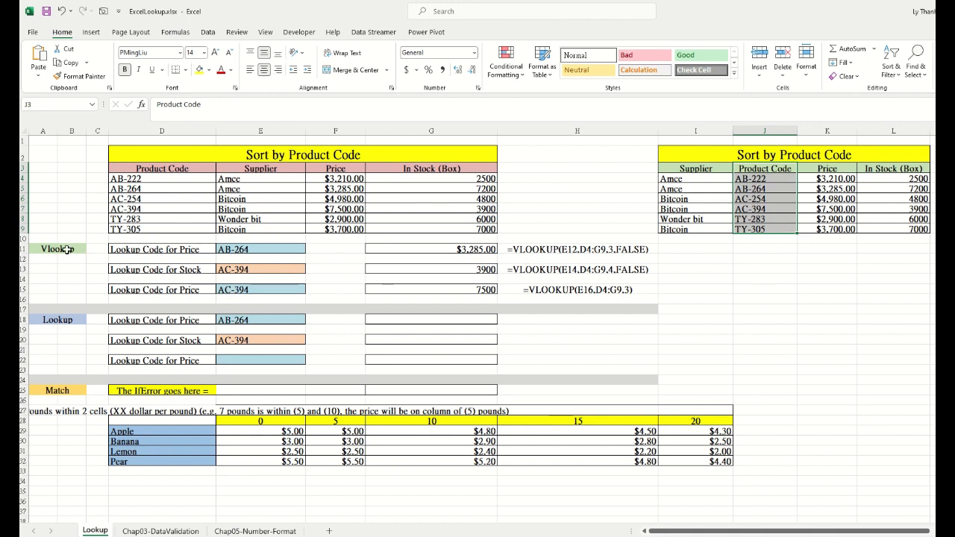
left_click(67, 250)
left_click_drag(702, 170, 873, 228)
left_click(774, 179)
left_click(846, 178)
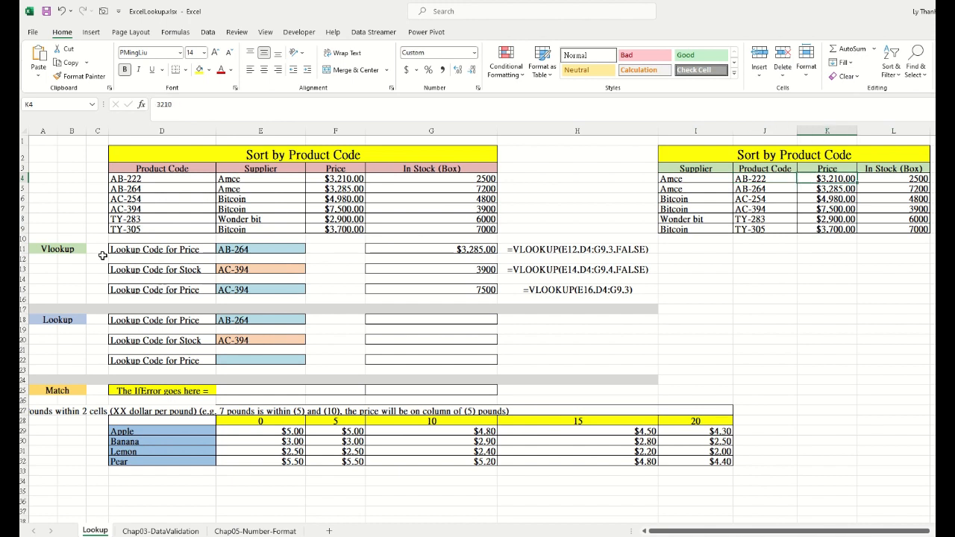
left_click(77, 252)
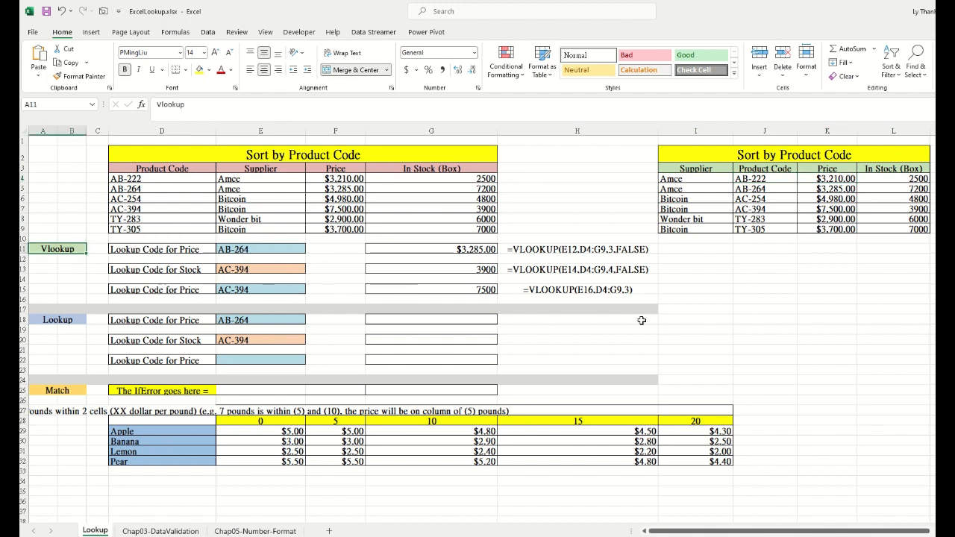
left_click_drag(775, 180, 776, 229)
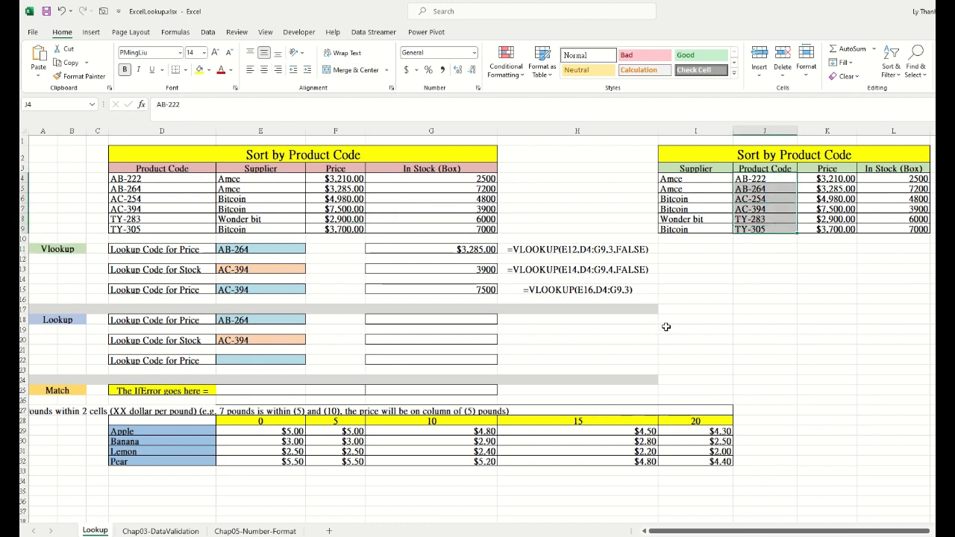
Write a LOOKUP formula in G18 with lookup value E18, lookup vector J4:J9 and result vector K4:K9.
left_click(285, 323)
left_click(437, 319)
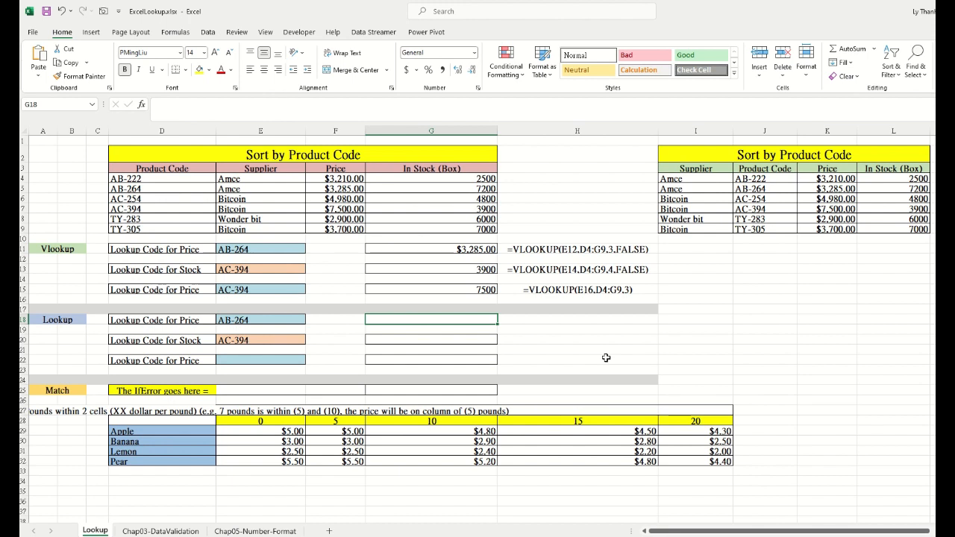
type("=Lookup(")
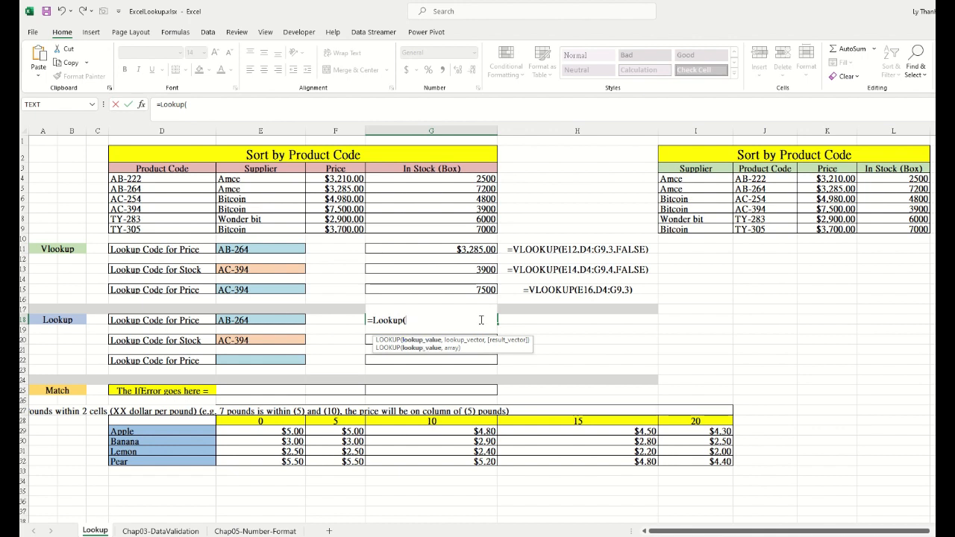
left_click(278, 322)
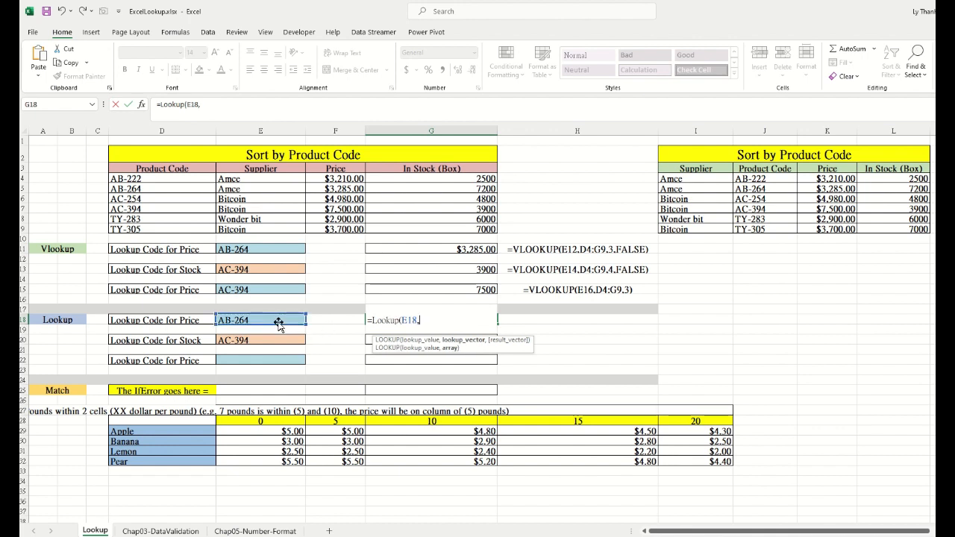
type(",")
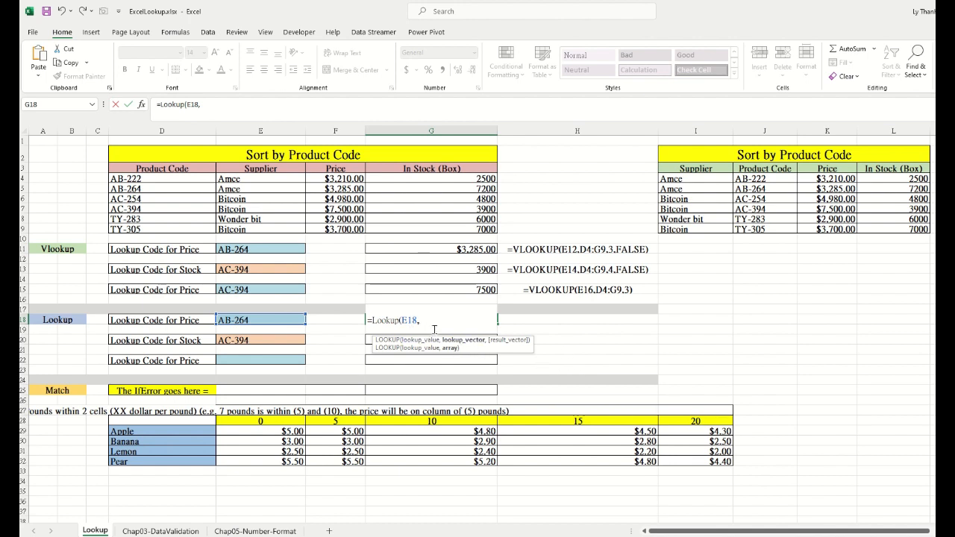
left_click_drag(785, 178, 782, 228)
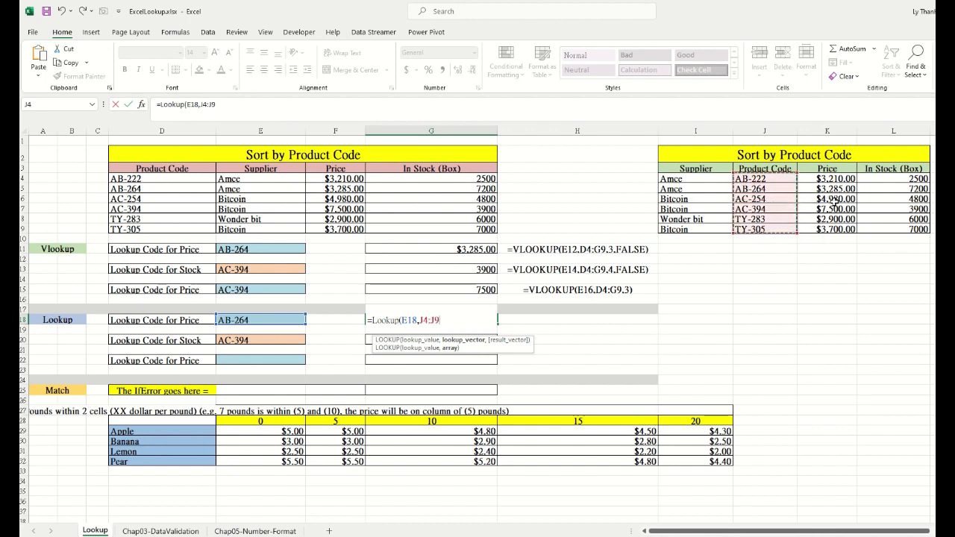
type(",")
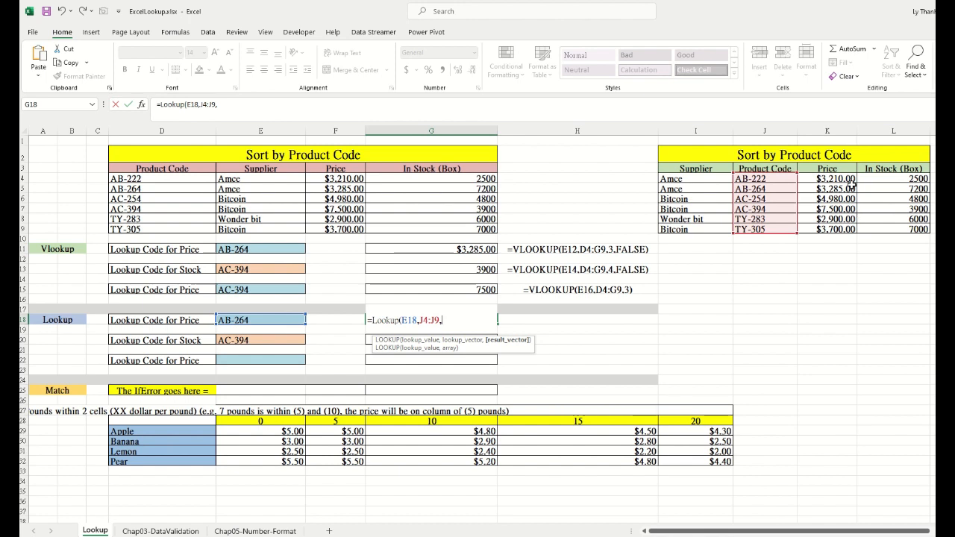
left_click_drag(842, 179, 843, 230)
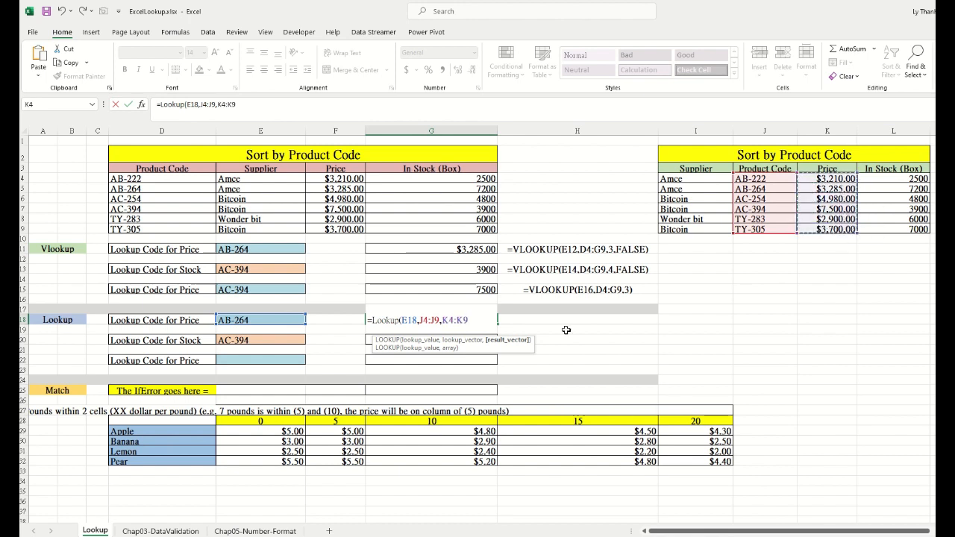
type(")")
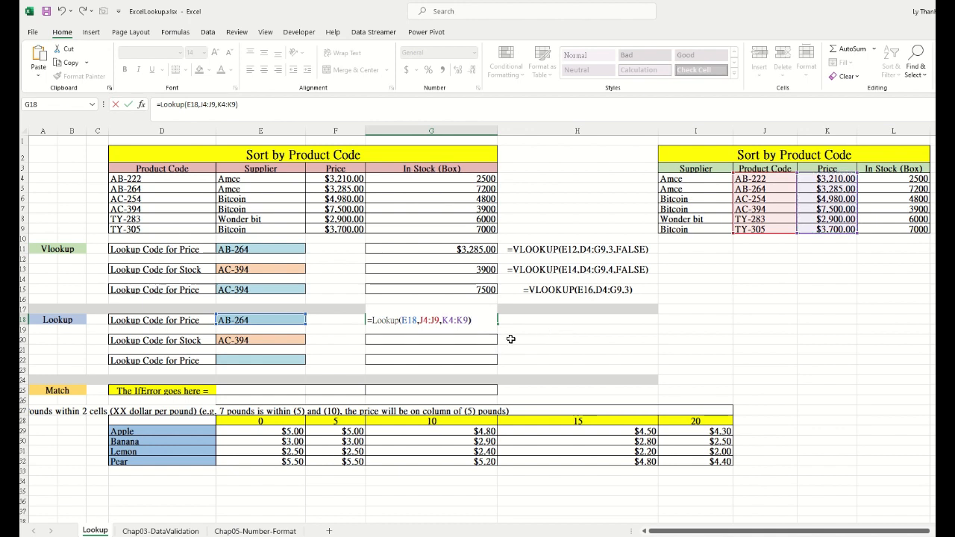
Review the lookup value, lookup vector and result vector of the LOOKUP formula in G18 and commit the formula.
left_click_drag(415, 320, 401, 320)
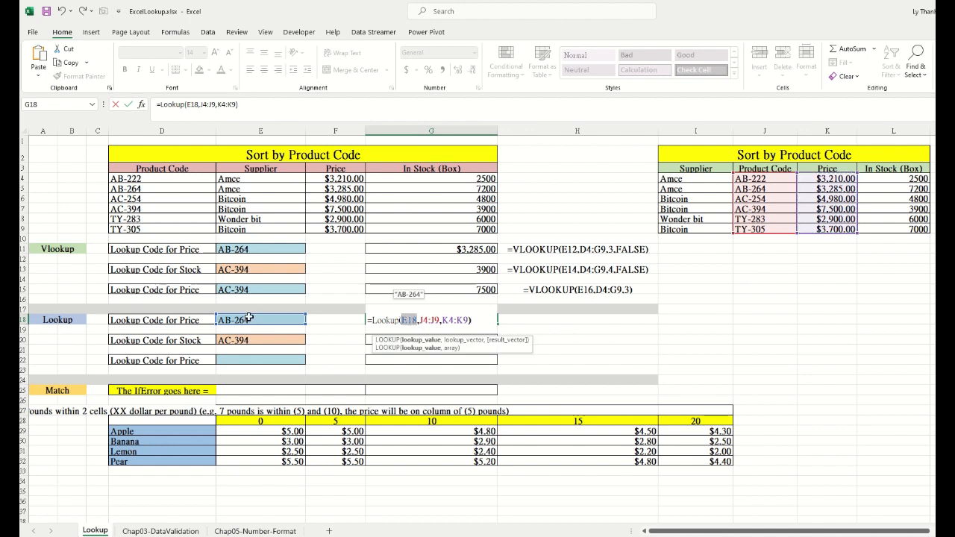
left_click_drag(439, 319, 427, 320)
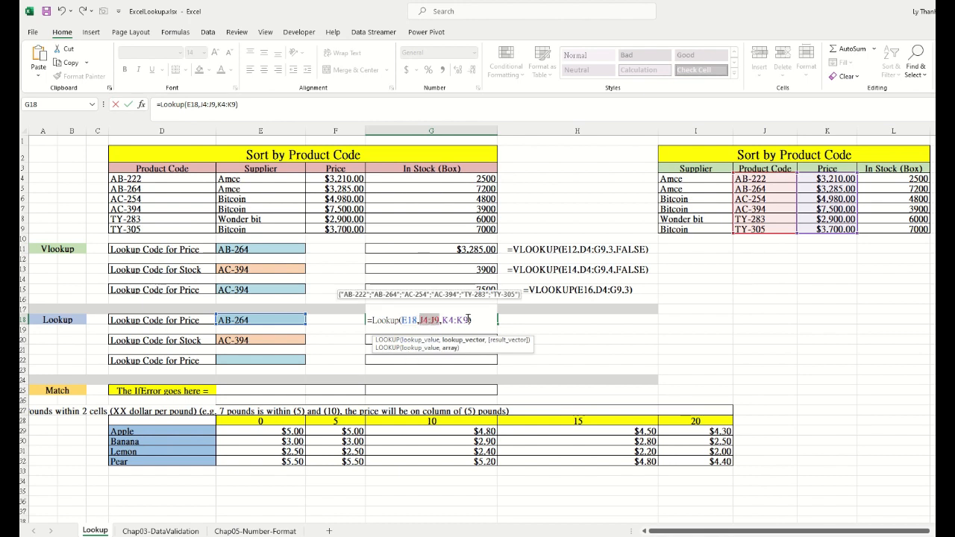
left_click_drag(468, 319, 441, 320)
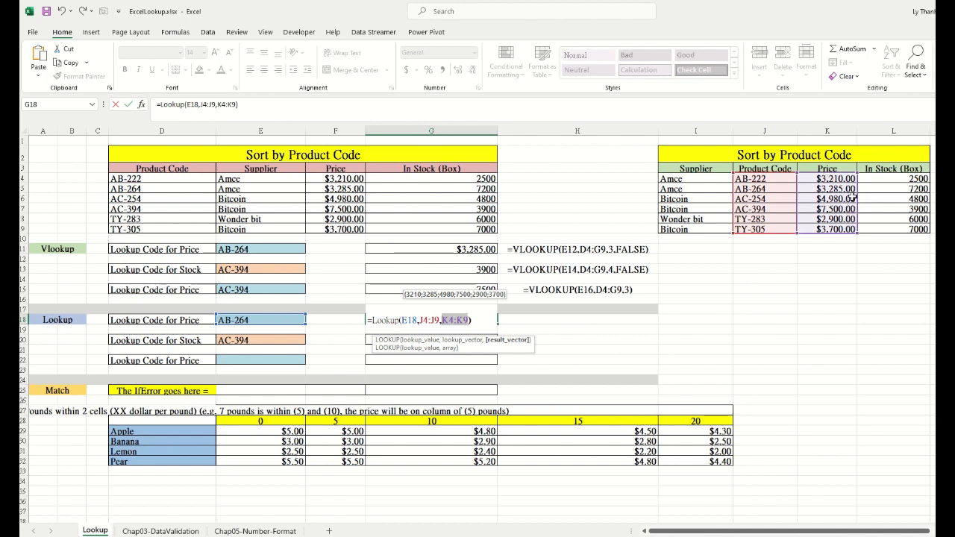
left_click(408, 319)
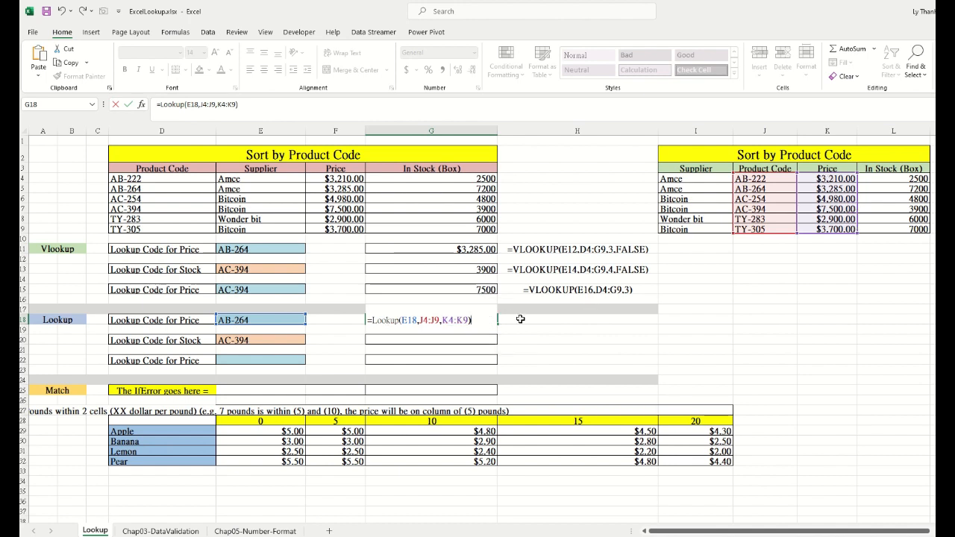
key("Return")
Try a VLOOKUP formula in G18 with lookup value E18, table array I4:L9 and column index 3.
left_click(486, 319)
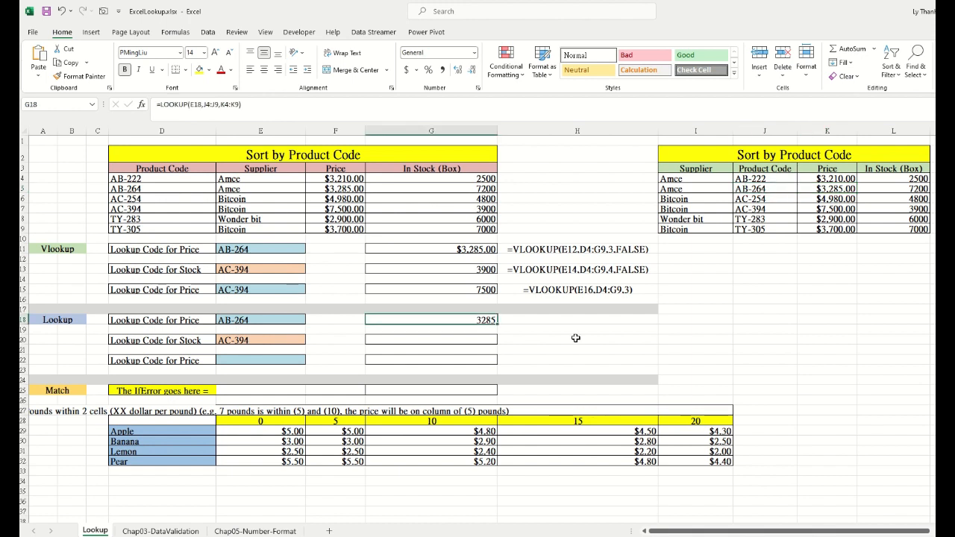
type("=")
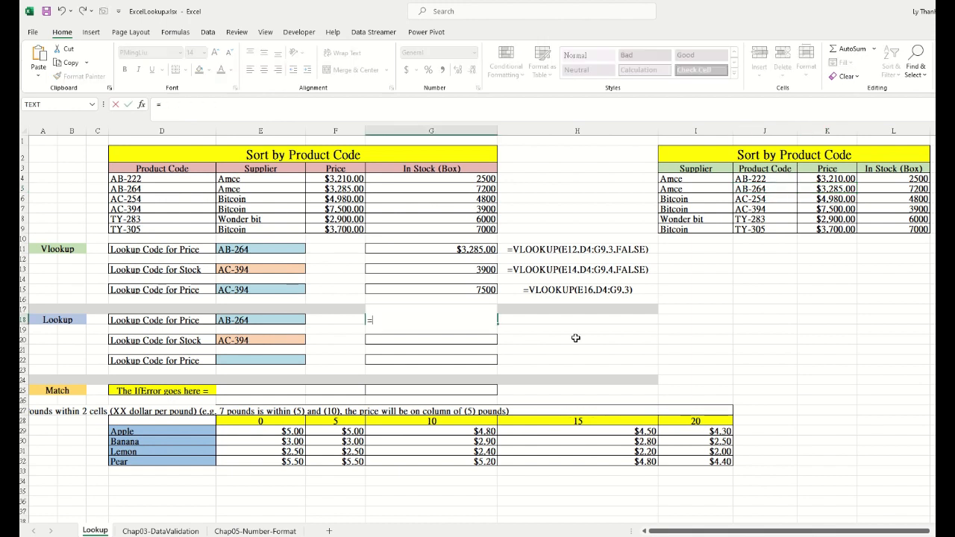
type("vlookup(")
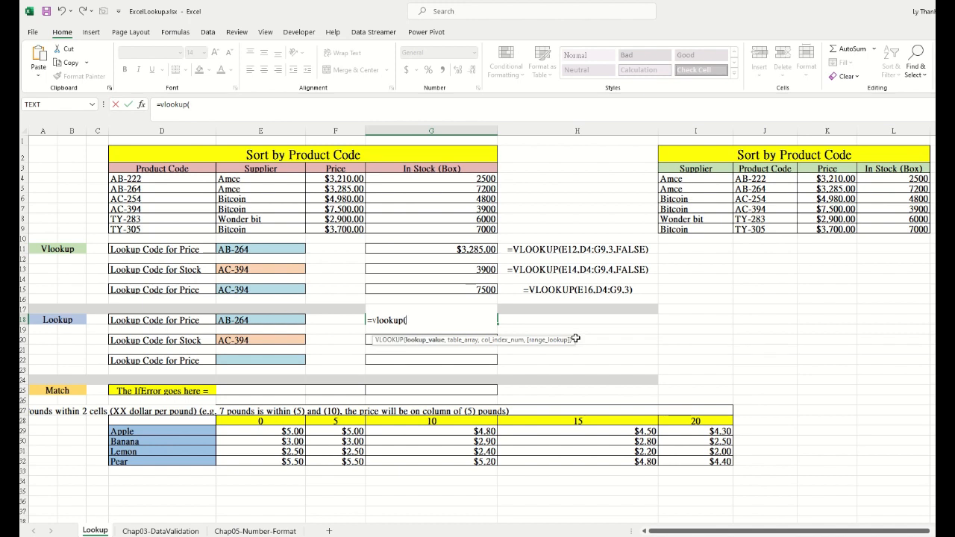
left_click(282, 320)
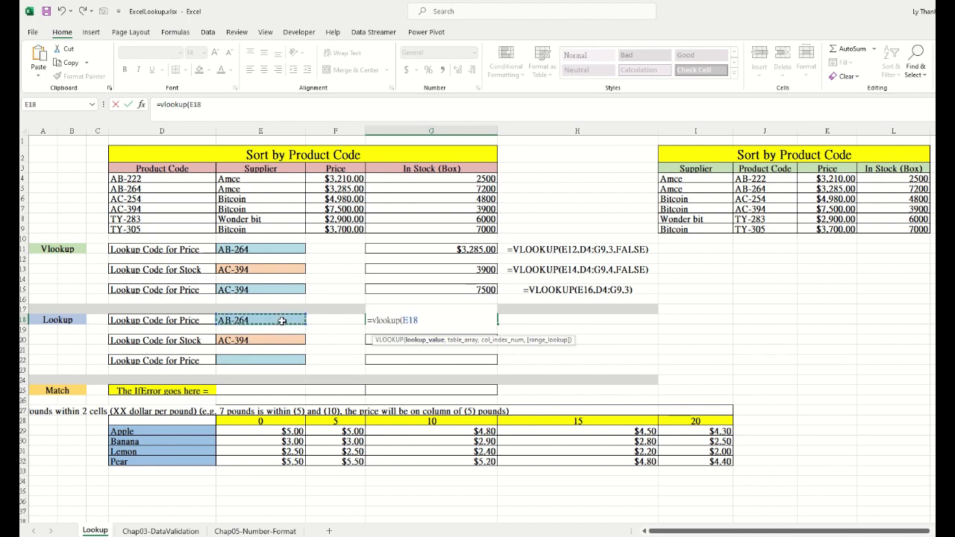
type(",")
left_click_drag(701, 179, 895, 229)
type(",")
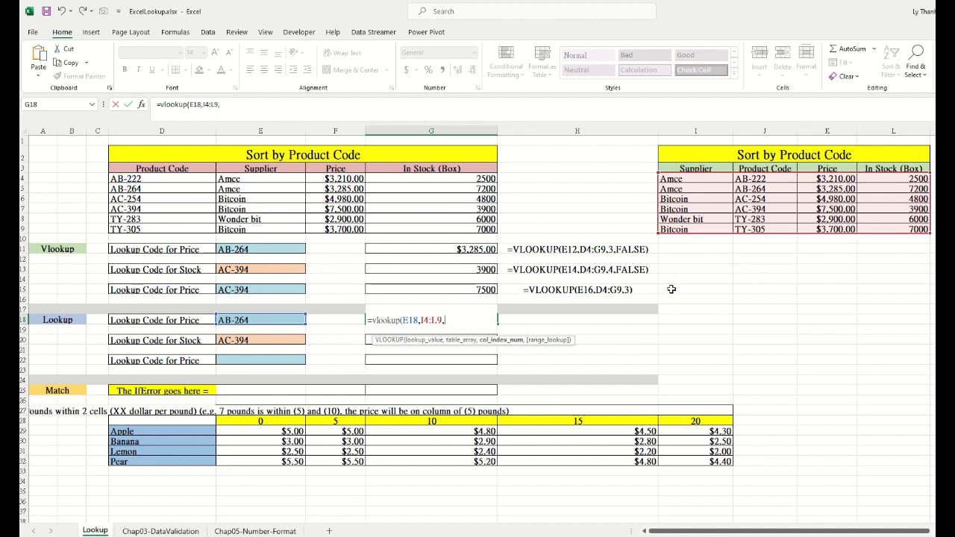
type("3)")
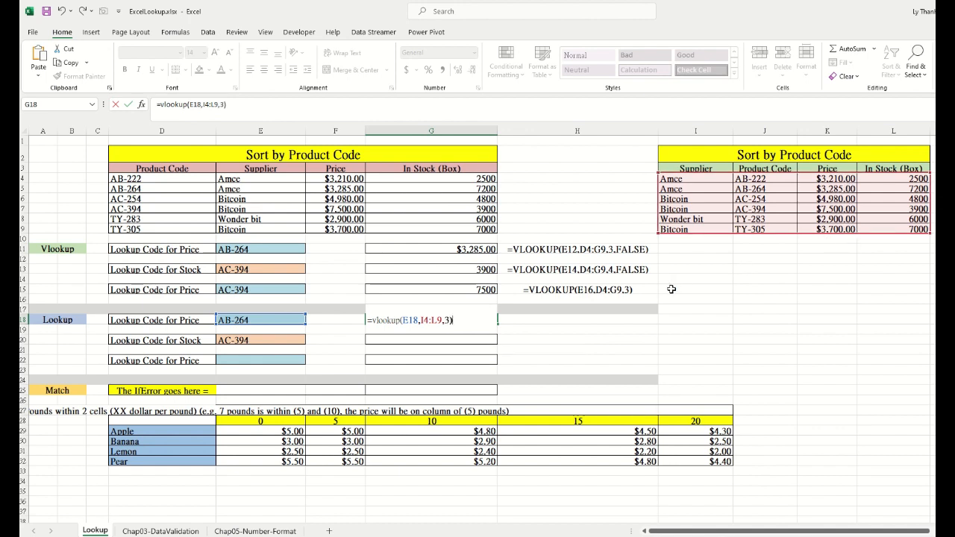
key("Return")
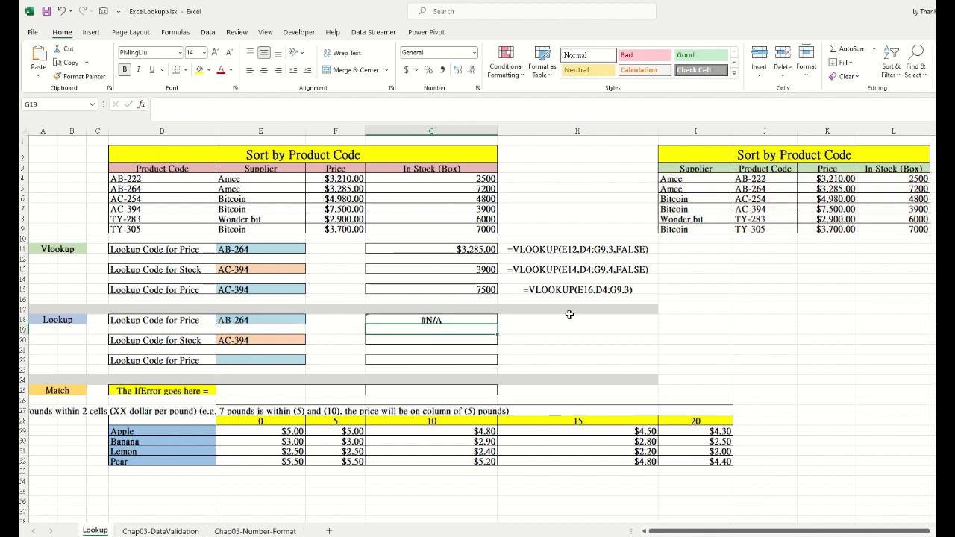
Check the VLOOKUP formula in G18 against the second table's Supplier column I4:I9 and restore the LOOKUP formula.
left_click(473, 321)
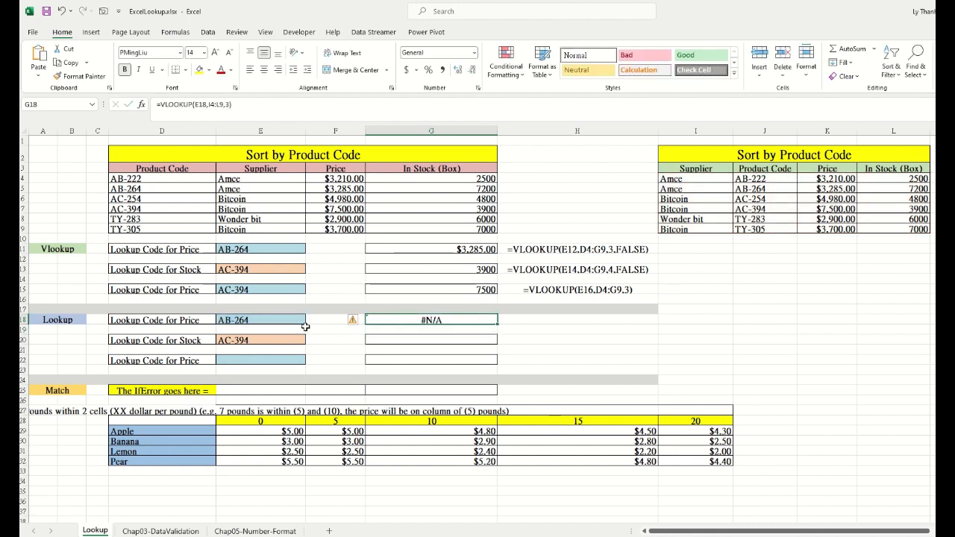
double_click(490, 322)
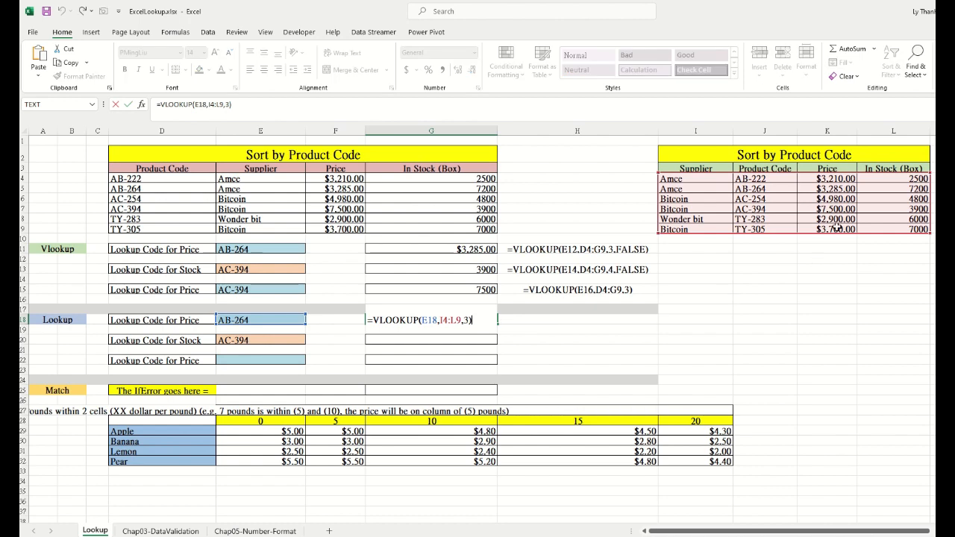
left_click_drag(708, 180, 704, 229)
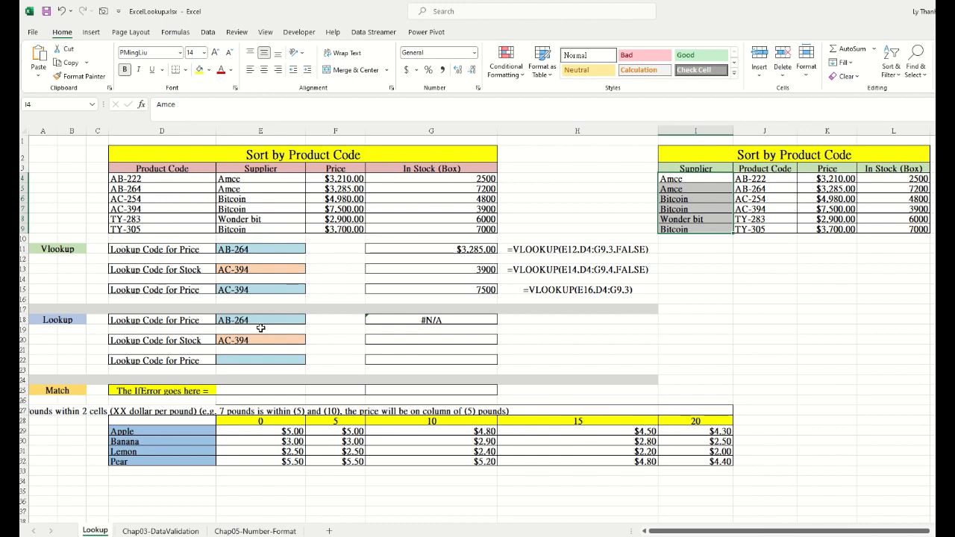
left_click(591, 352)
left_click(465, 321)
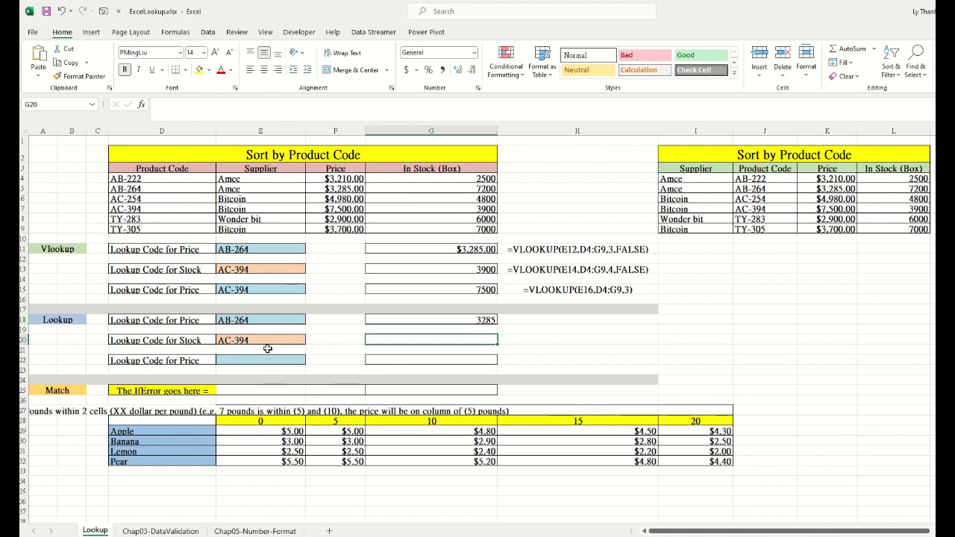
Enter a LOOKUP formula in G20 with lookup value E20, vector J4:J9 and result vector L4:L9, and compare its result with L7.
left_click(271, 343)
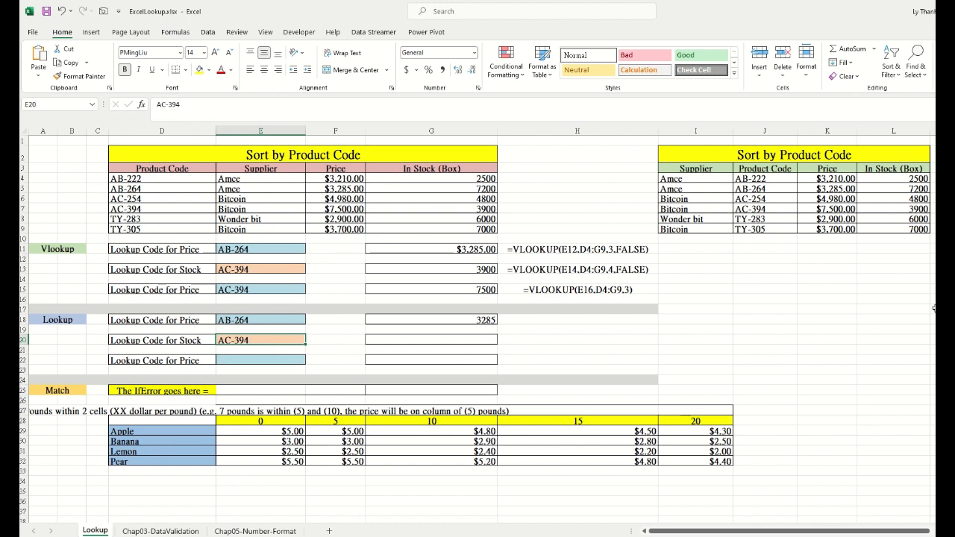
left_click(439, 340)
type("=")
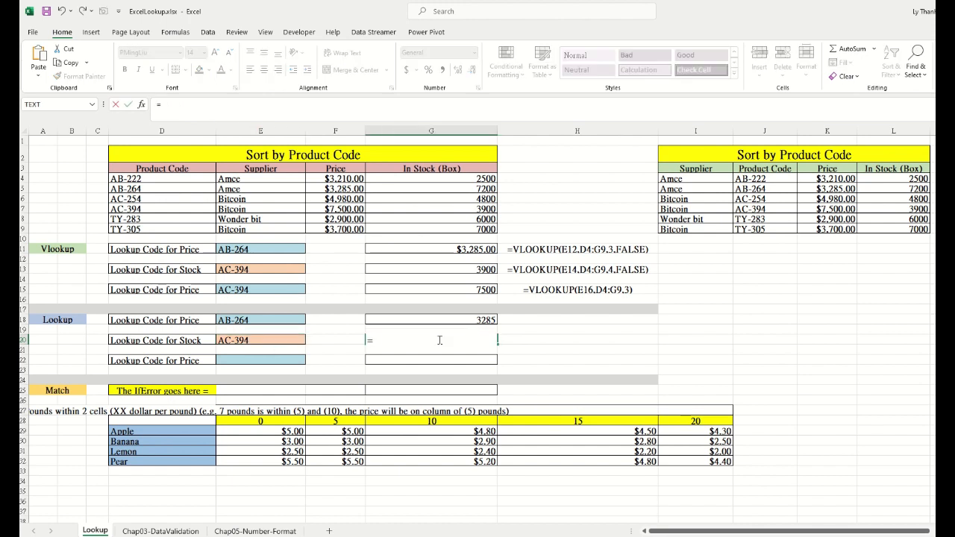
type("Look")
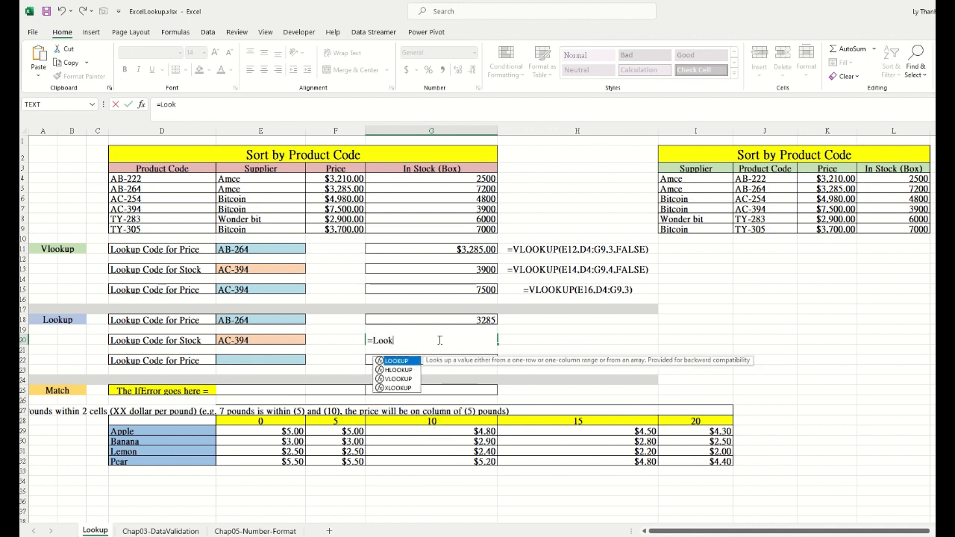
type("up(")
left_click(276, 341)
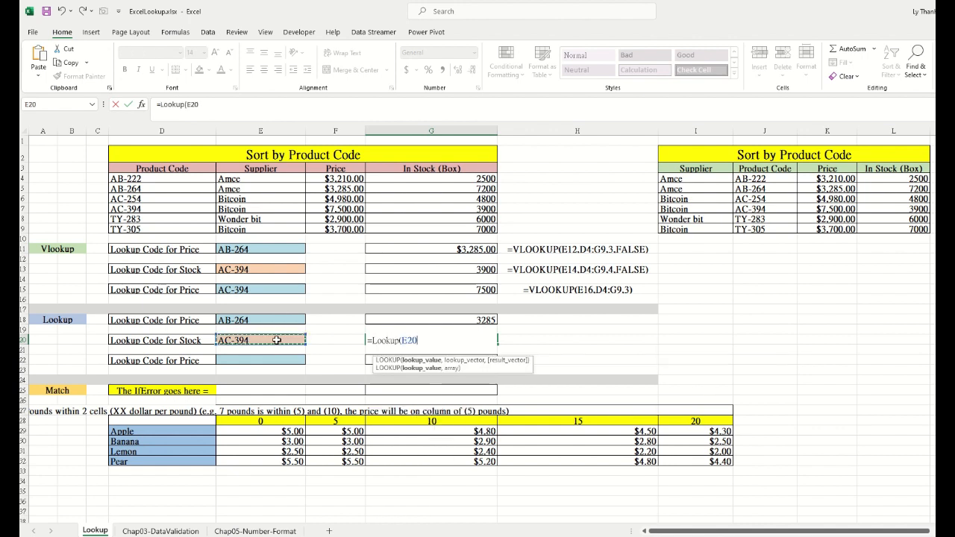
type(",")
left_click(776, 180)
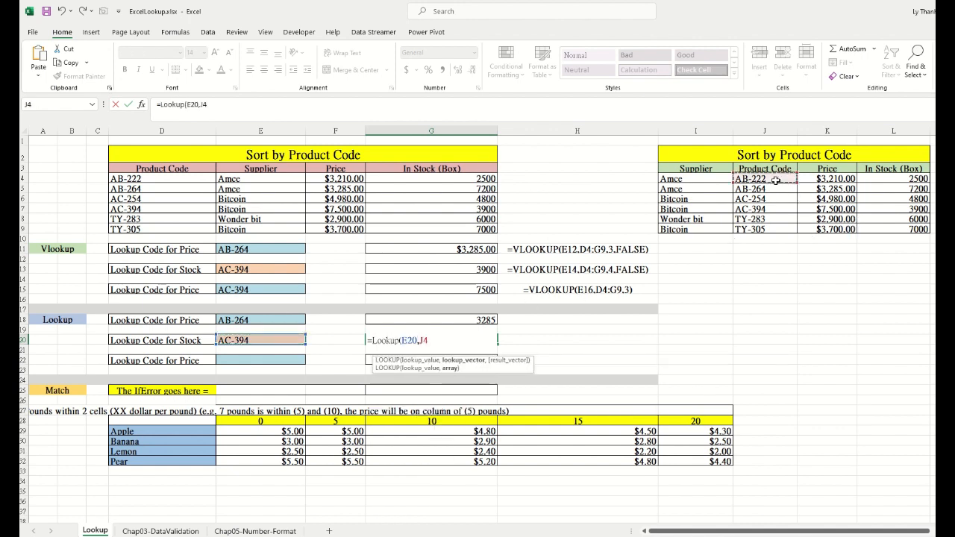
left_click_drag(776, 181, 779, 224)
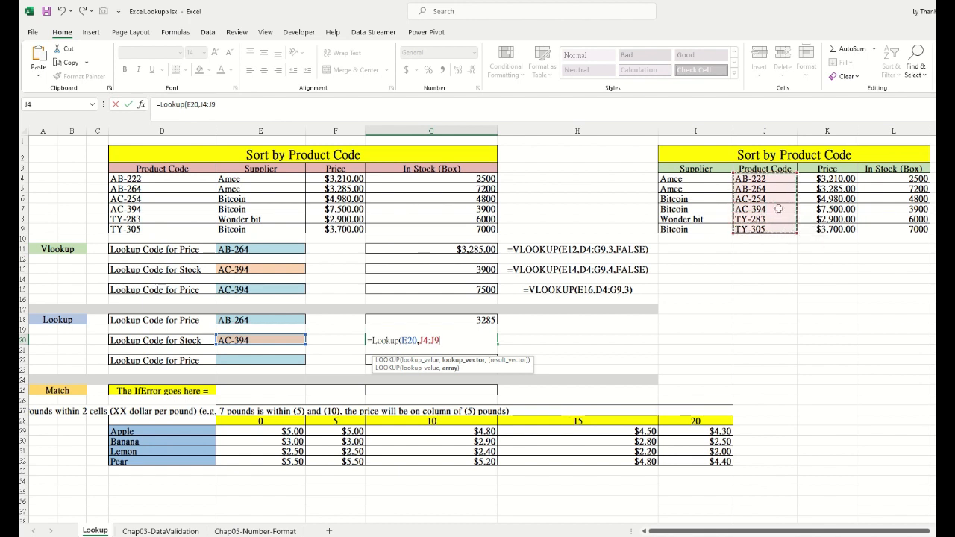
type(",")
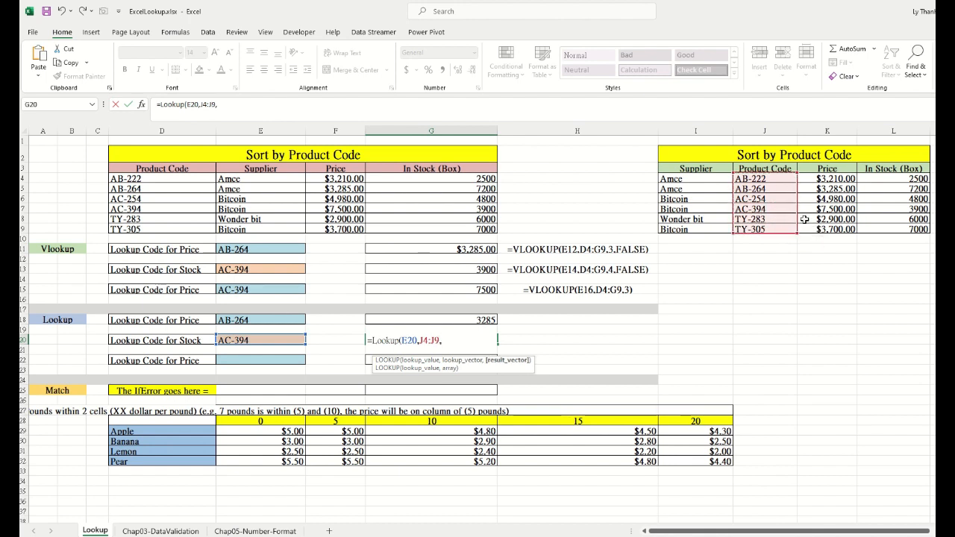
left_click_drag(917, 179, 915, 229)
key("Return")
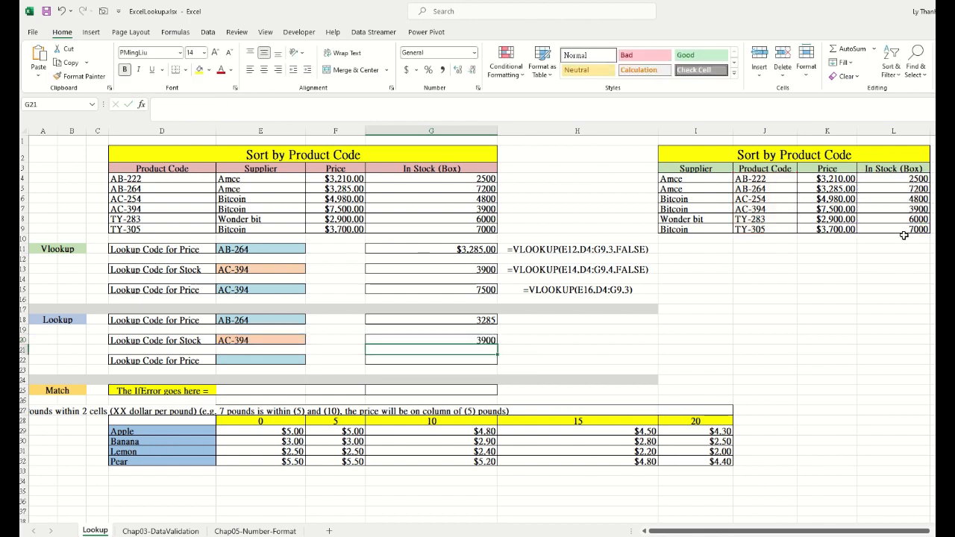
left_click(920, 209)
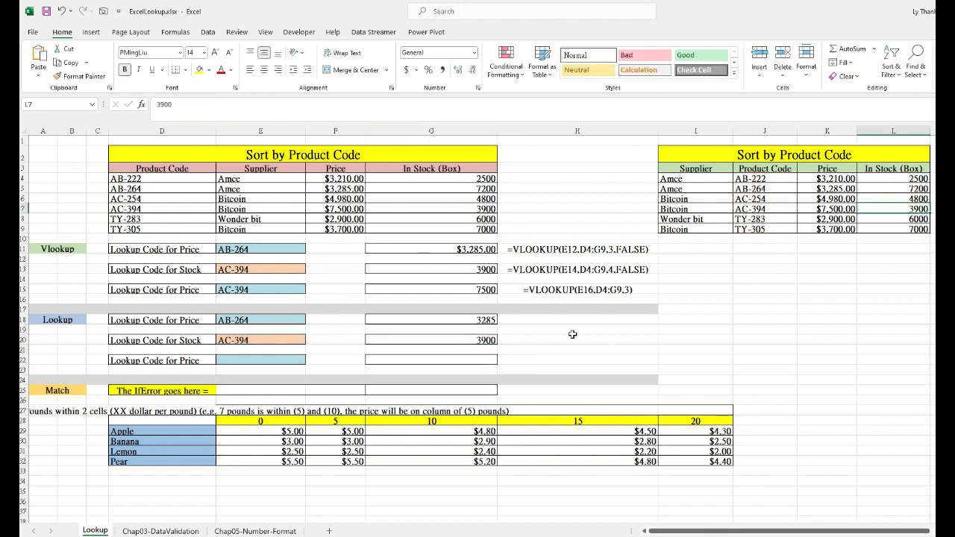
Enter the product code TY-400 in E22 as the lookup code for the last price in the Lookup section.
left_click(298, 362)
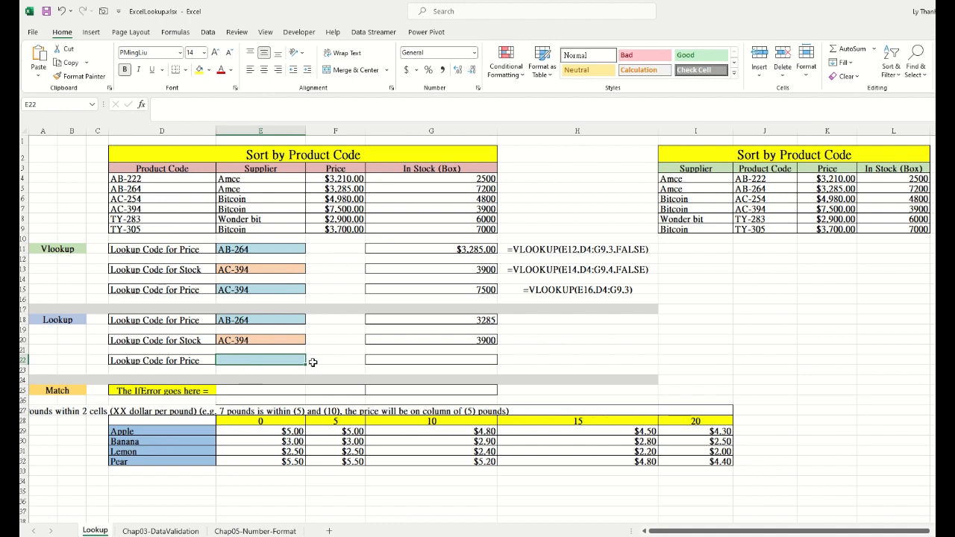
type("TY-4")
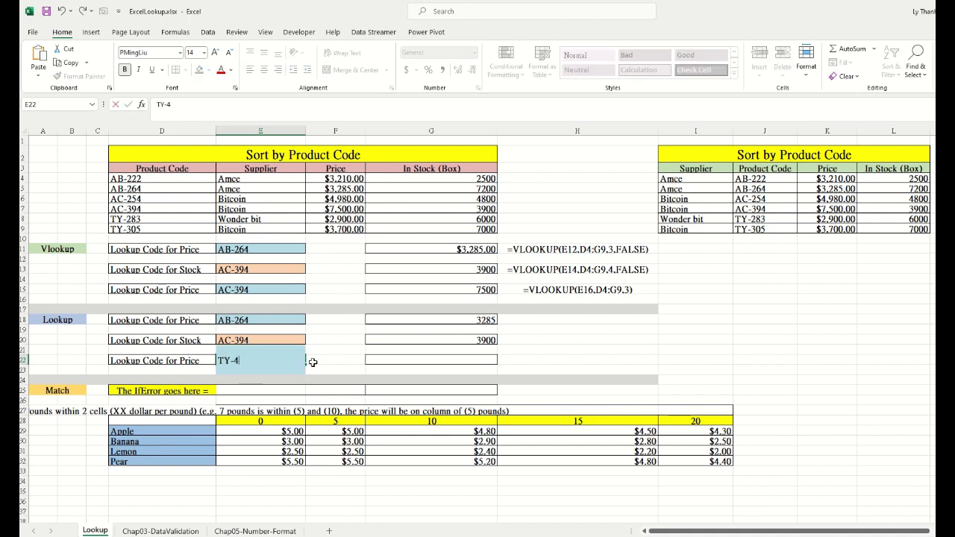
type("00")
key("ctrl+Return")
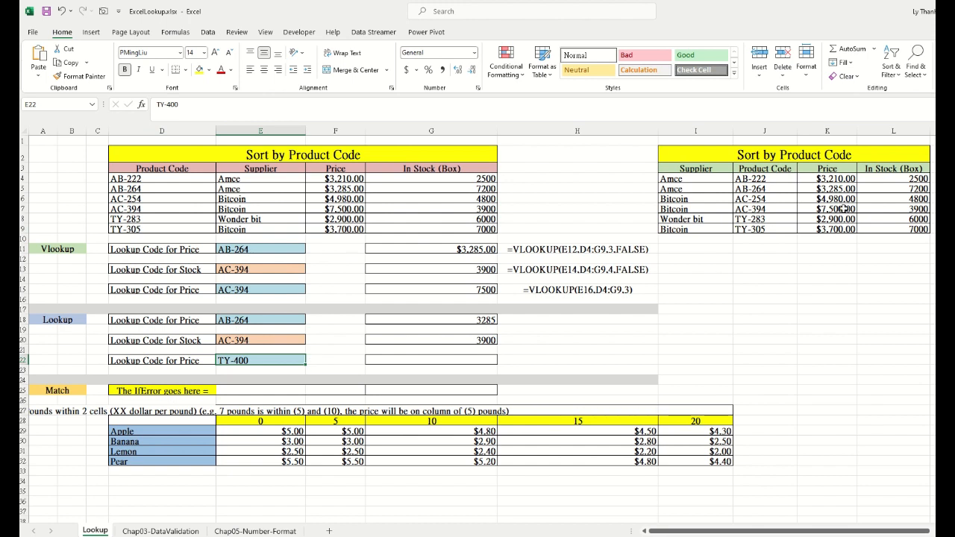
Enter a LOOKUP formula in G22 with lookup value E22, lookup vector J4:J9 and result vector K4:K9.
left_click(448, 360)
type("=Lookup(")
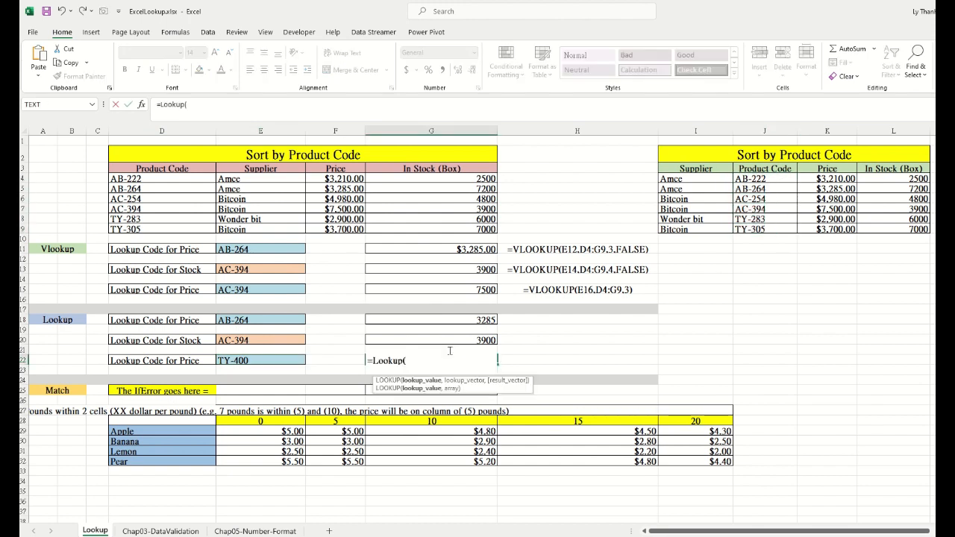
left_click(273, 363)
type(",")
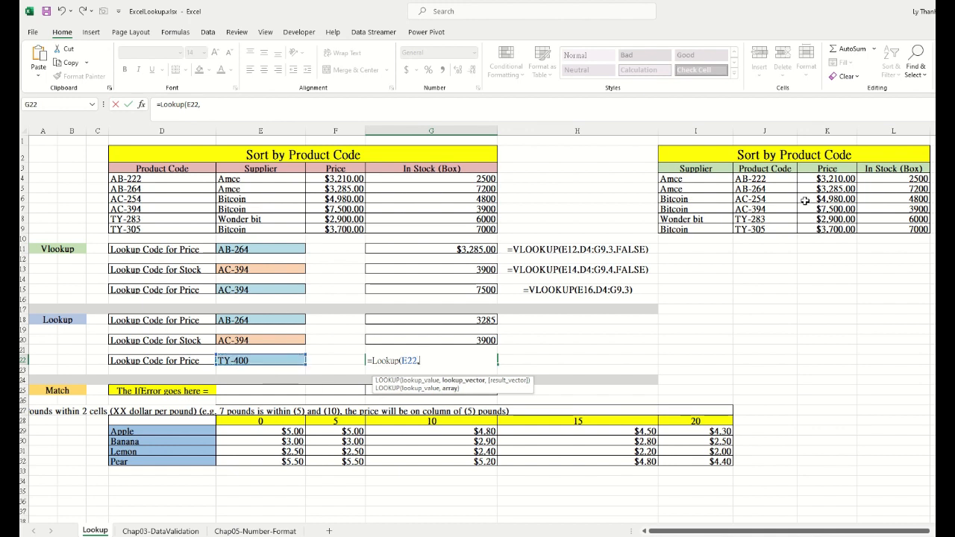
left_click_drag(778, 181, 797, 230)
type(",")
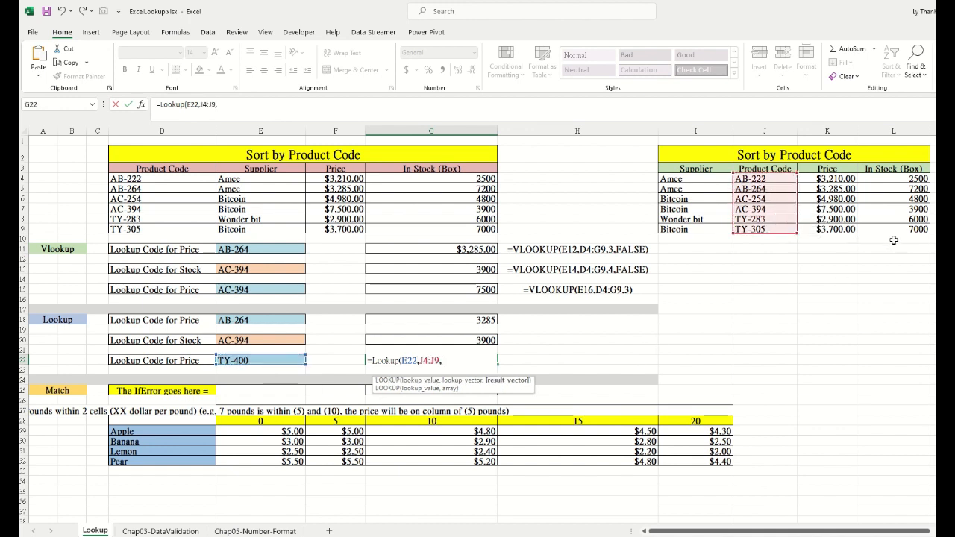
left_click_drag(842, 180, 842, 230)
type(")")
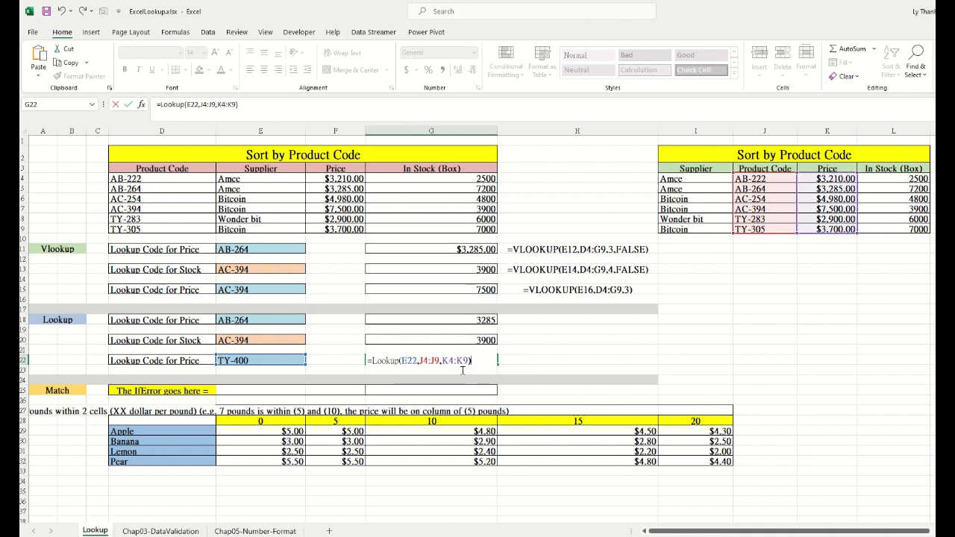
key("Return")
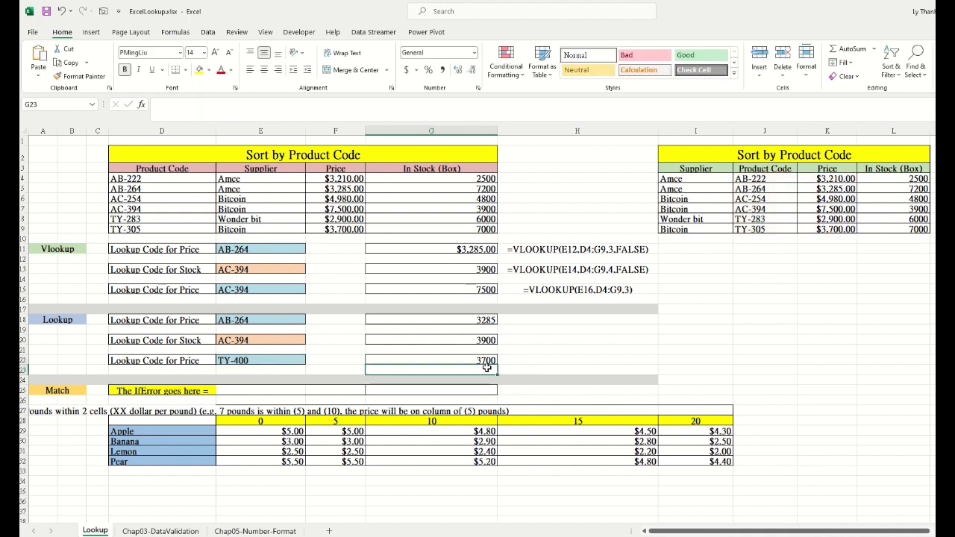
Compare the G22 result with the price in K9 and the code in J9, and review the ranges in its LOOKUP formula.
left_click(467, 360)
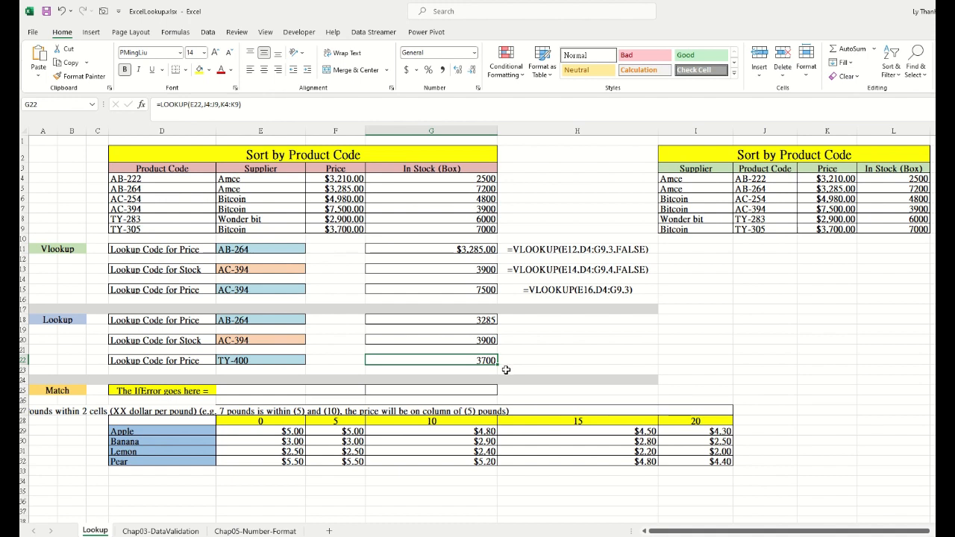
left_click(835, 231)
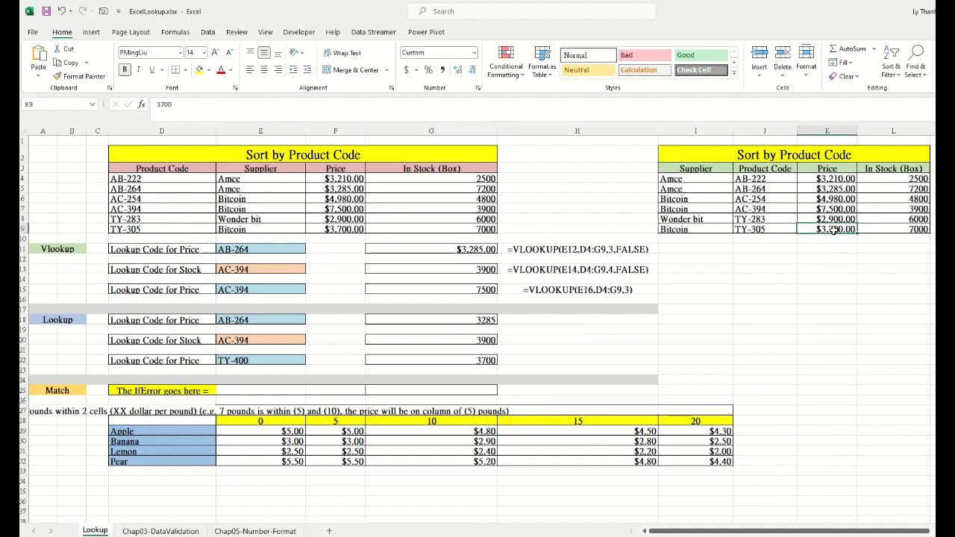
left_click(780, 231)
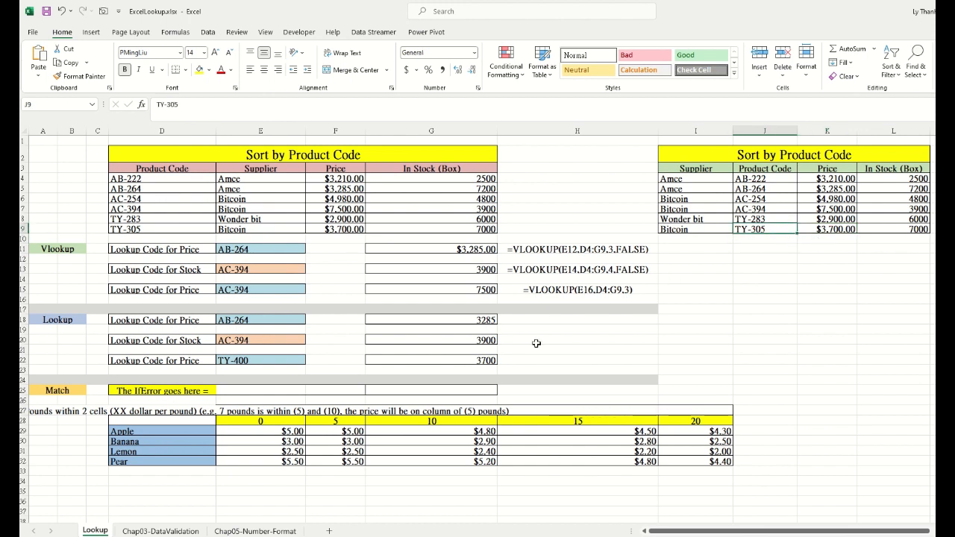
left_click(471, 360)
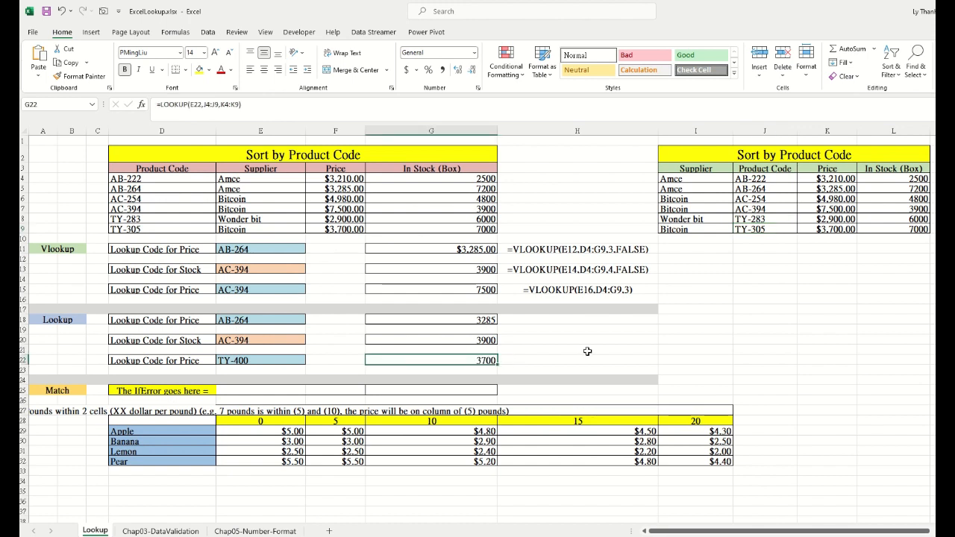
key("F2")
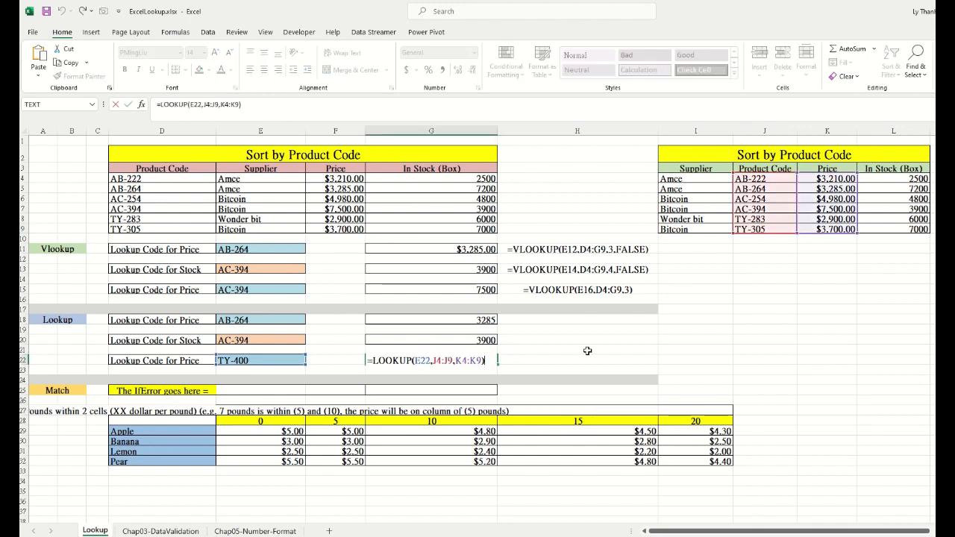
left_click(482, 361)
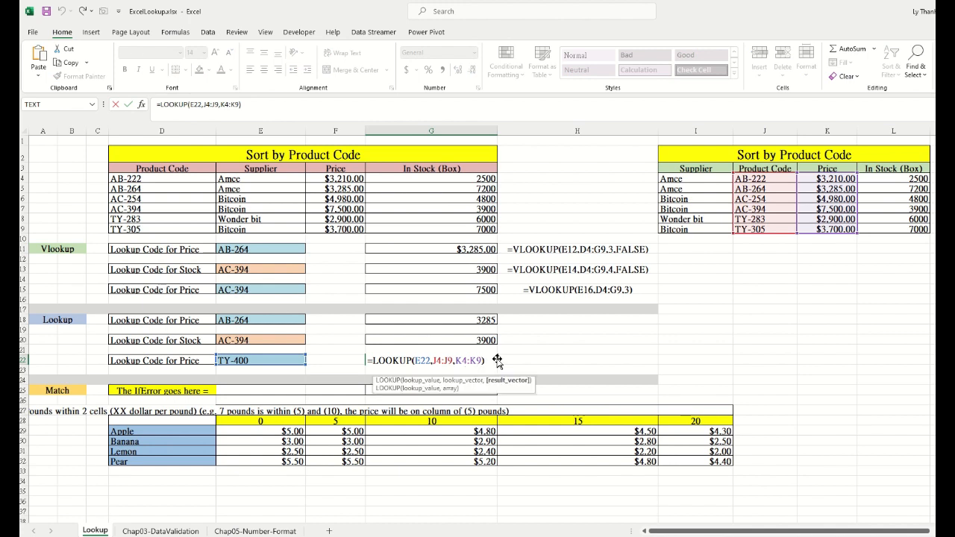
left_click(497, 362)
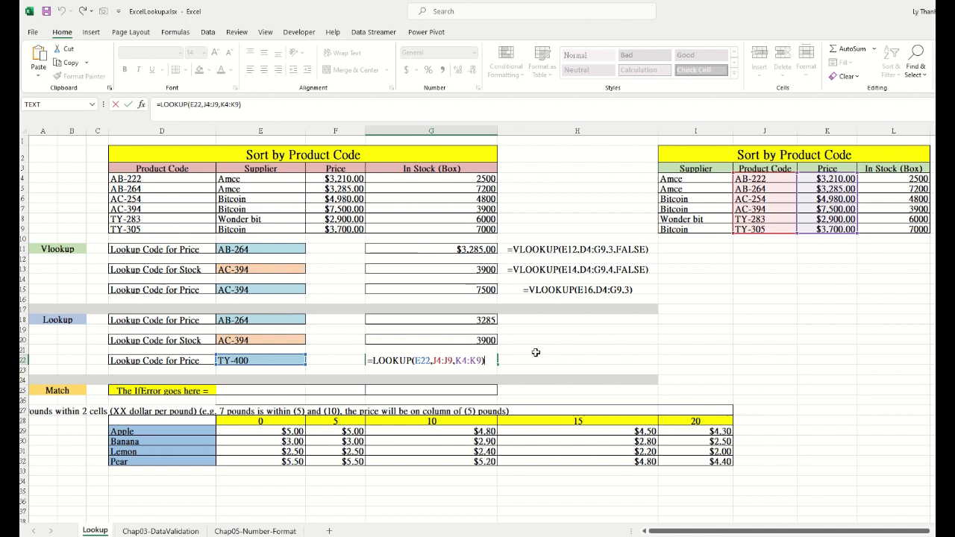
key("Return")
Check the lookup code in E22 against the product codes in J4:J9 of the second table.
left_click(272, 364)
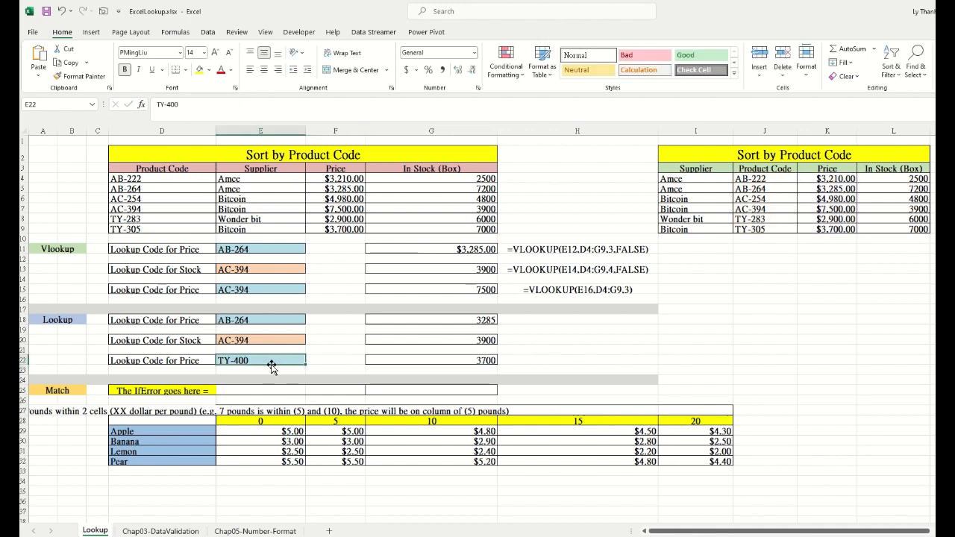
left_click_drag(779, 182, 779, 229)
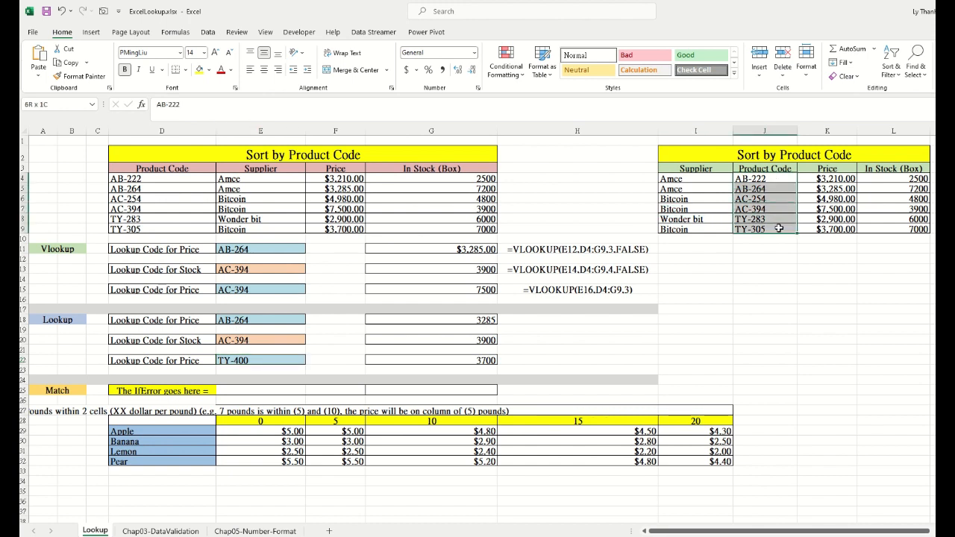
left_click(280, 364)
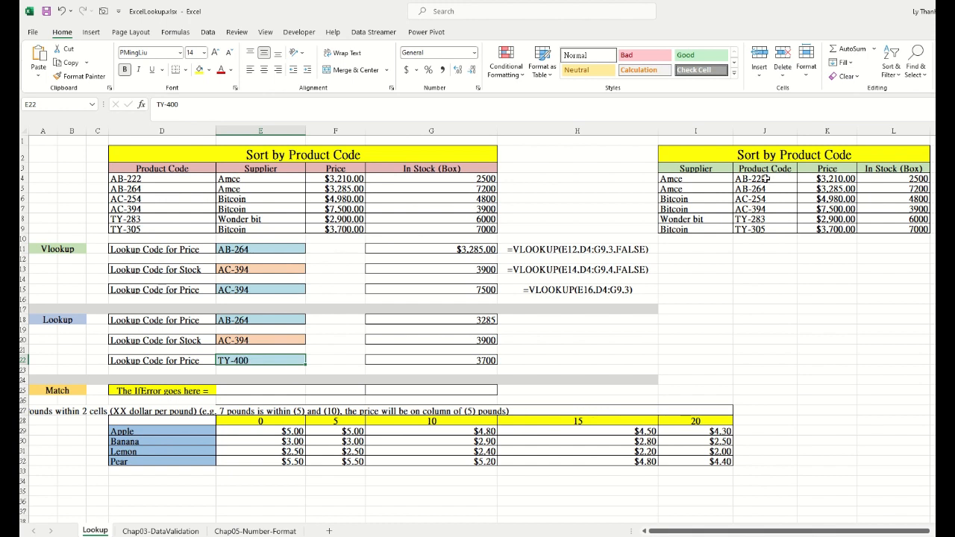
left_click_drag(766, 180, 771, 227)
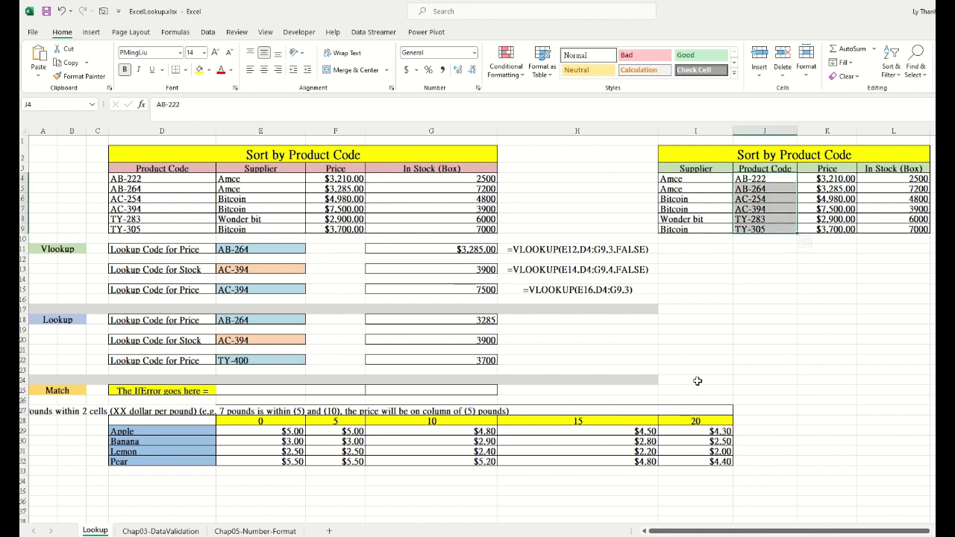
left_click(278, 363)
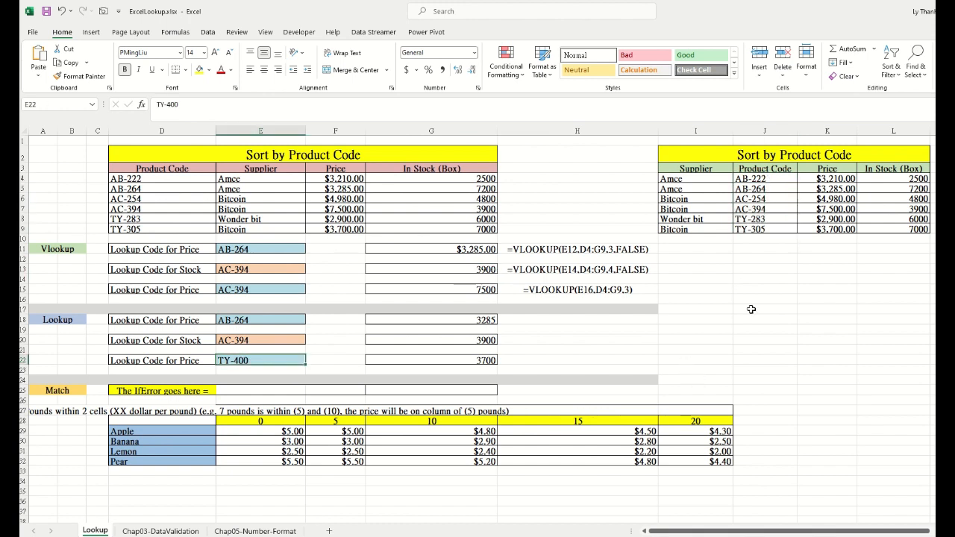
left_click(752, 309)
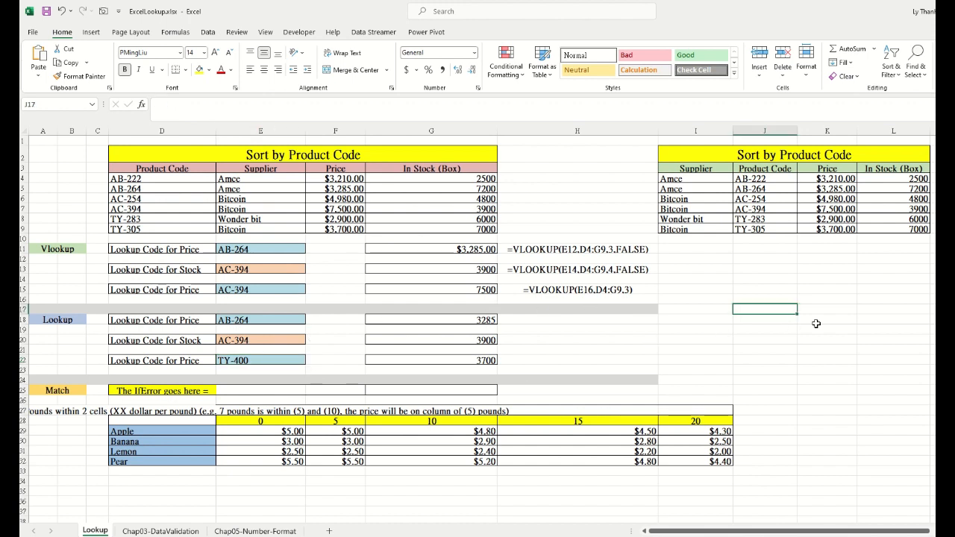
Define the name ProductCode for the second table's product codes in J4:J9, with Workbook scope.
left_click_drag(781, 180, 776, 230)
left_click(824, 289)
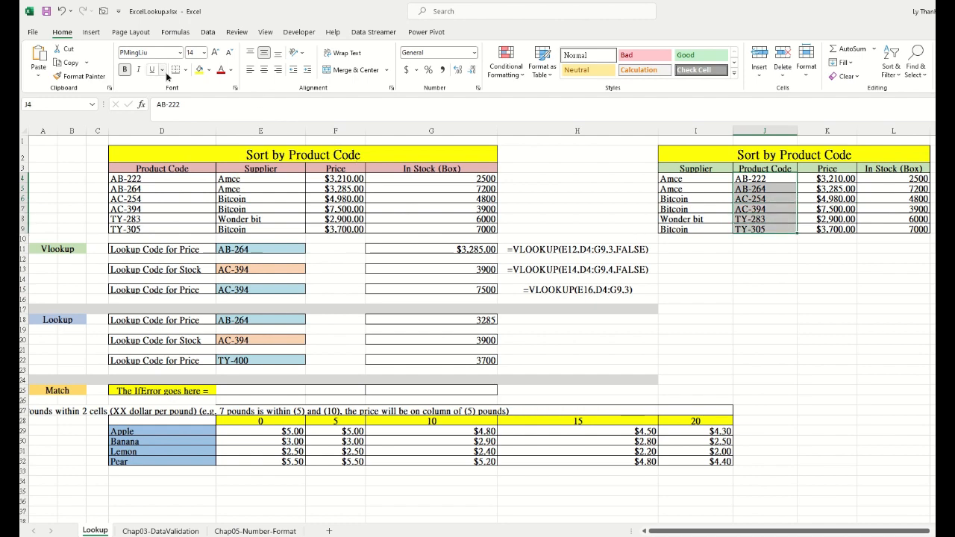
left_click(173, 32)
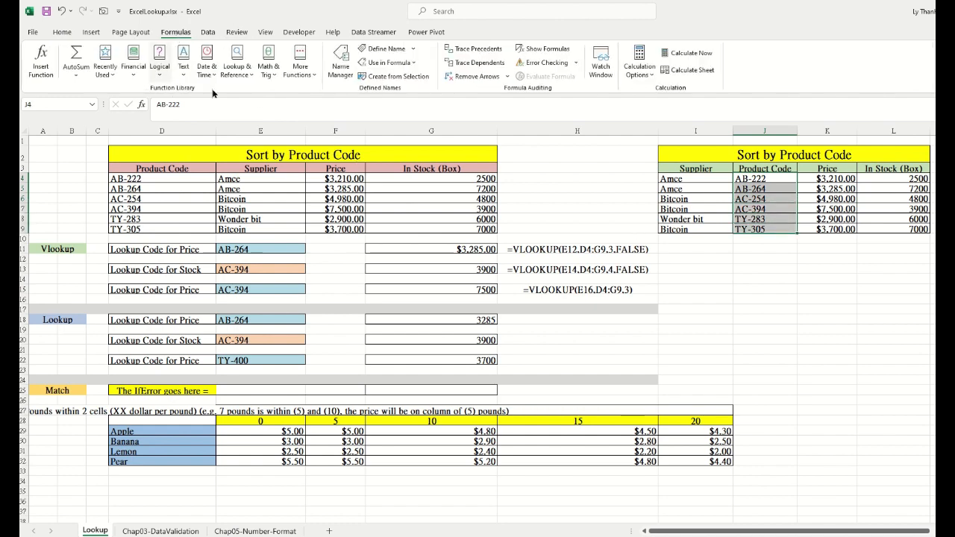
left_click(413, 51)
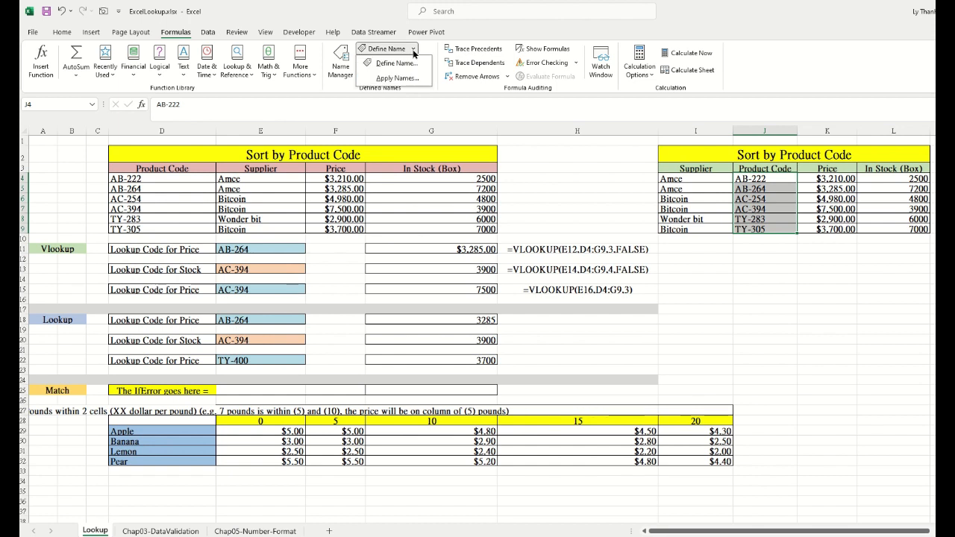
left_click(396, 64)
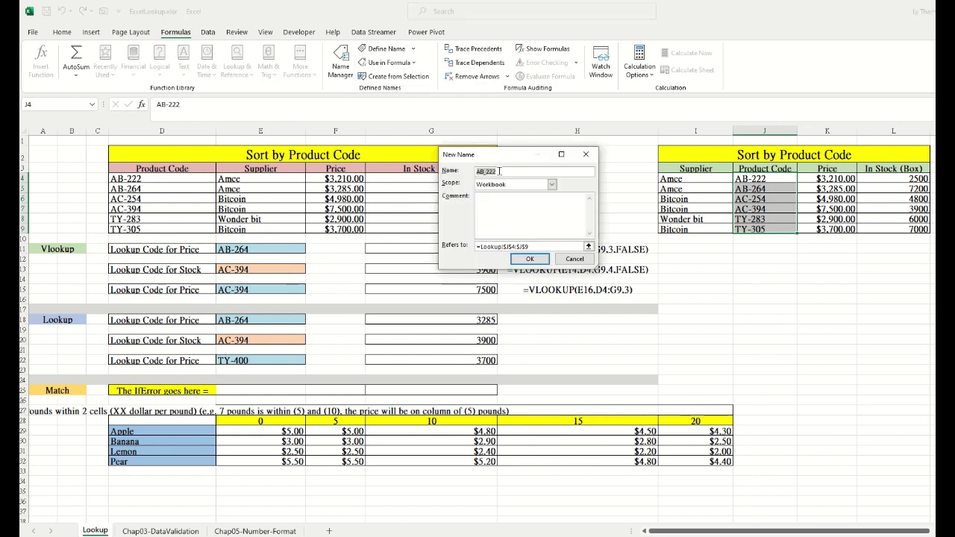
left_click_drag(507, 159, 486, 153)
type("Pro")
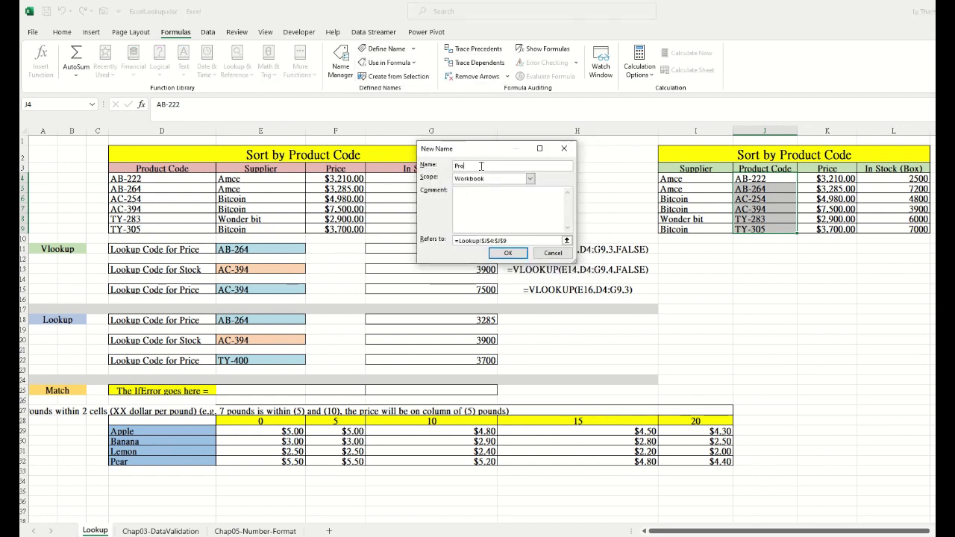
type("ductCode")
left_click(510, 254)
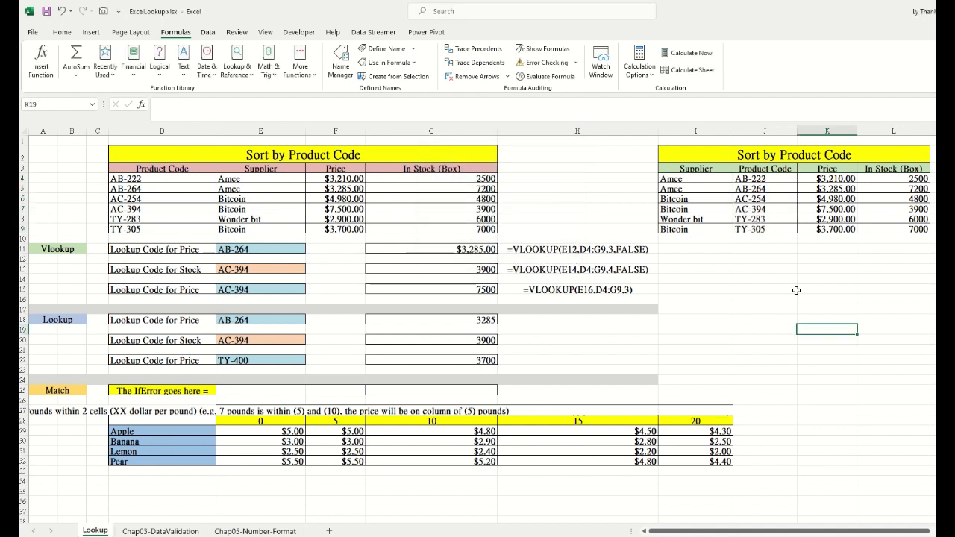
Reselect the product codes in J4:J9 to check that the range carries the name ProductCode.
left_click(794, 290)
left_click_drag(779, 182, 779, 228)
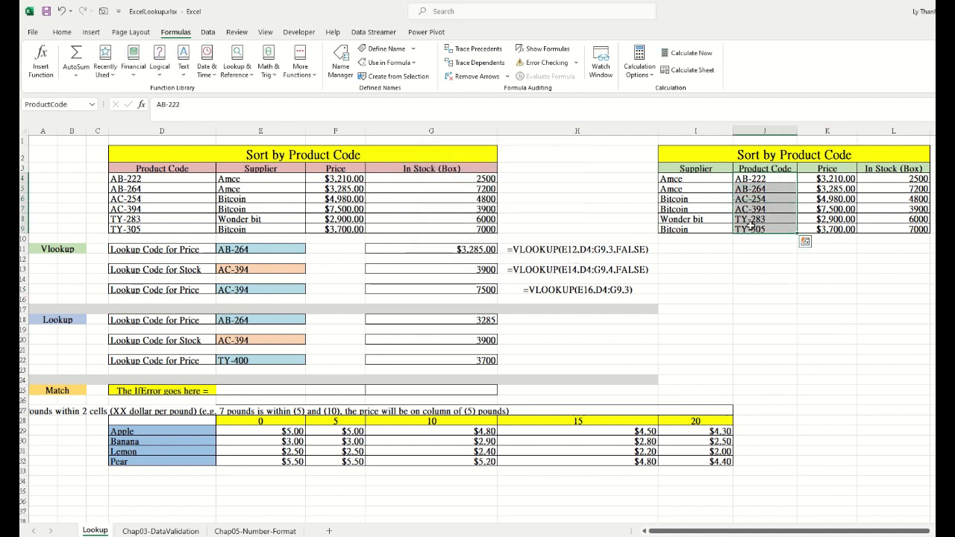
left_click(822, 285)
left_click_drag(779, 181, 780, 228)
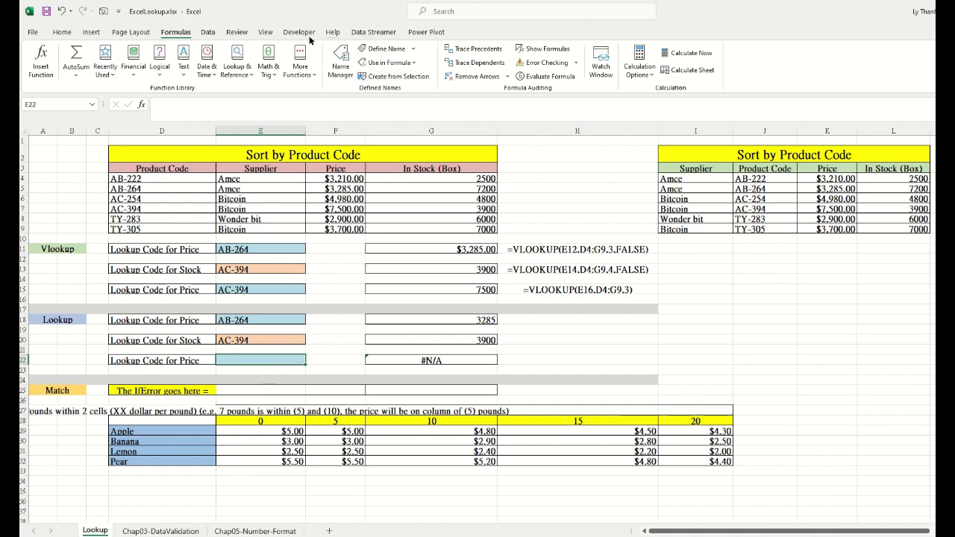
Add data validation to E22 that allows a List with the source =ProductCode.
left_click(207, 33)
left_click(558, 69)
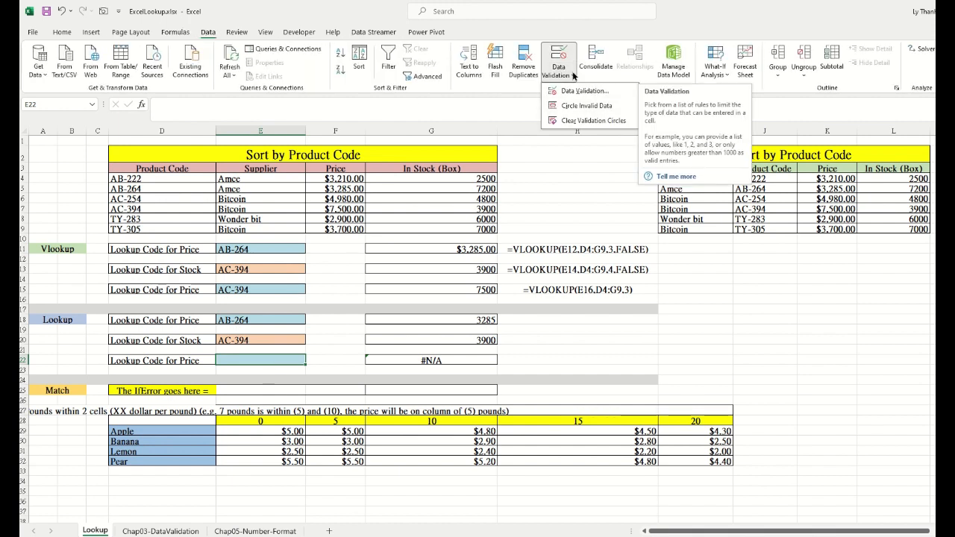
left_click(611, 93)
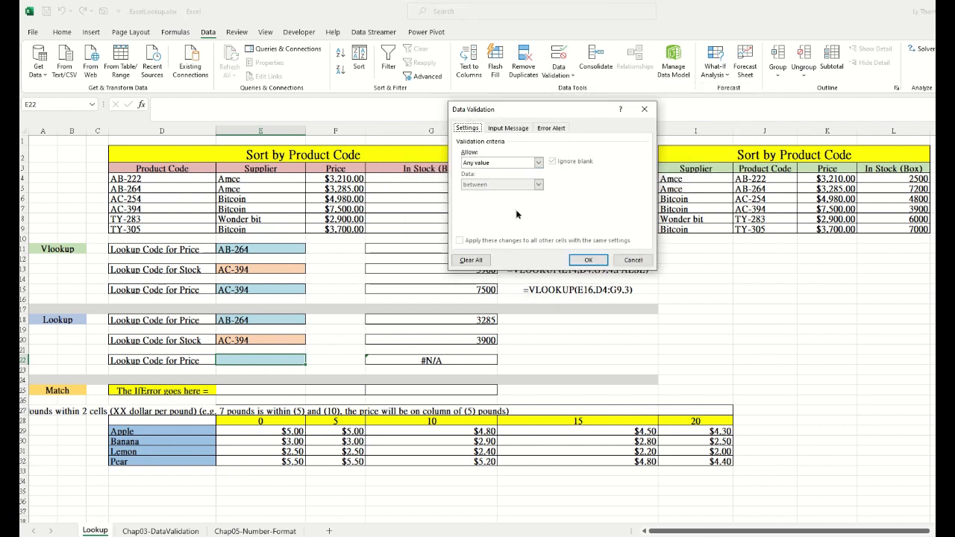
left_click(539, 161)
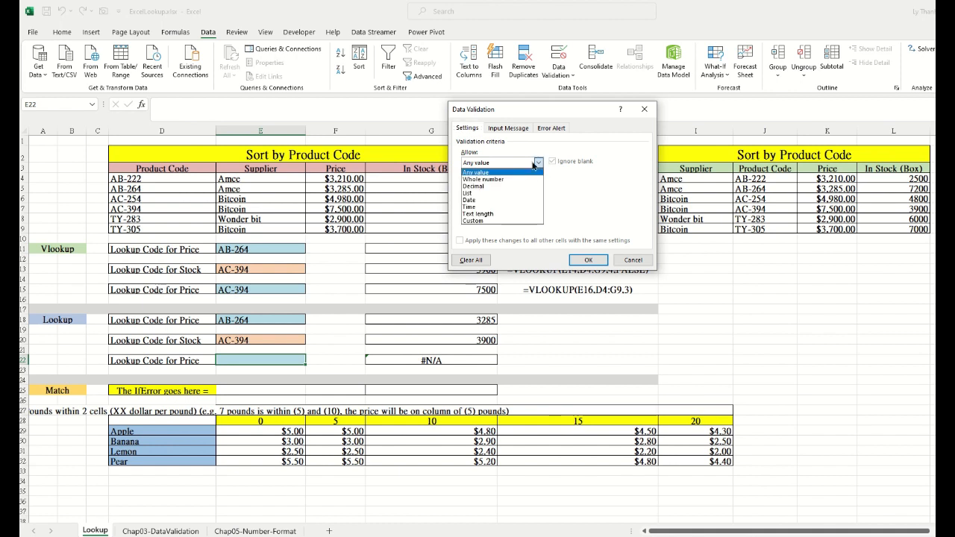
left_click(489, 193)
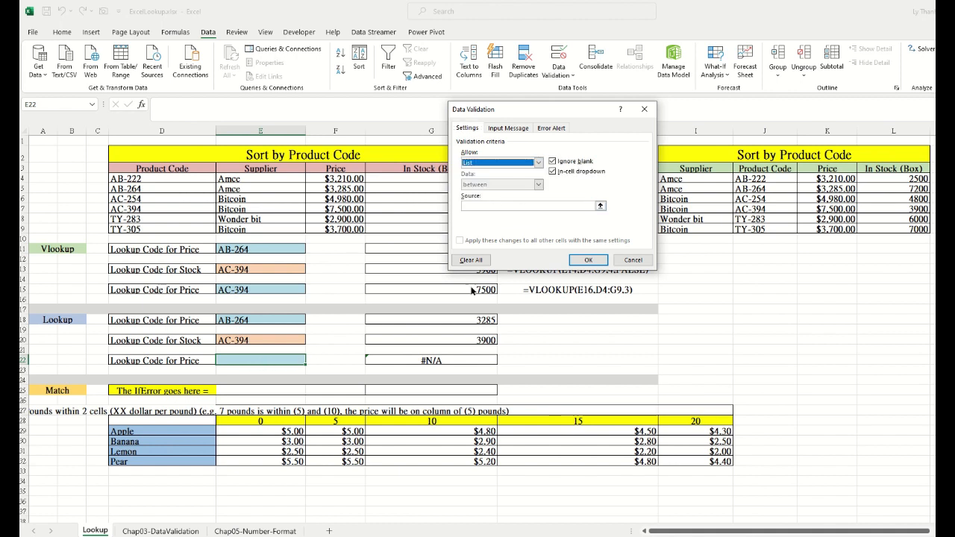
left_click(531, 206)
type("=ProductCode")
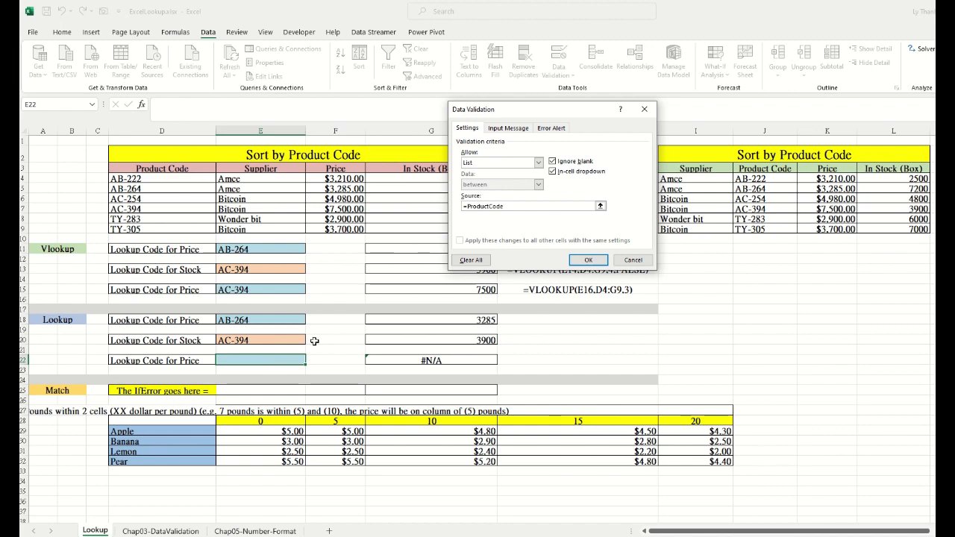
key("Return")
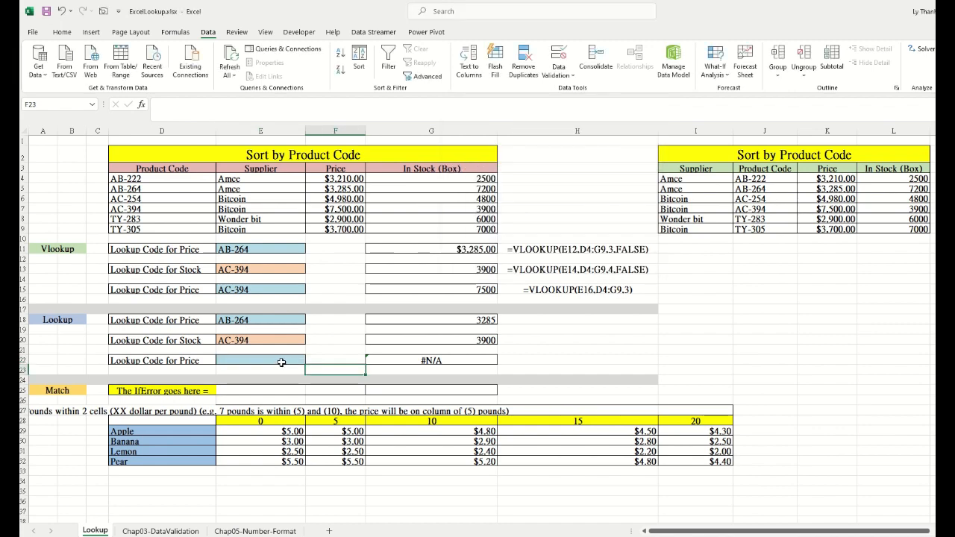
Choose the product code TY-305 from the dropdown list in E22.
left_click(282, 362)
scroll(414, 322, "down", 2)
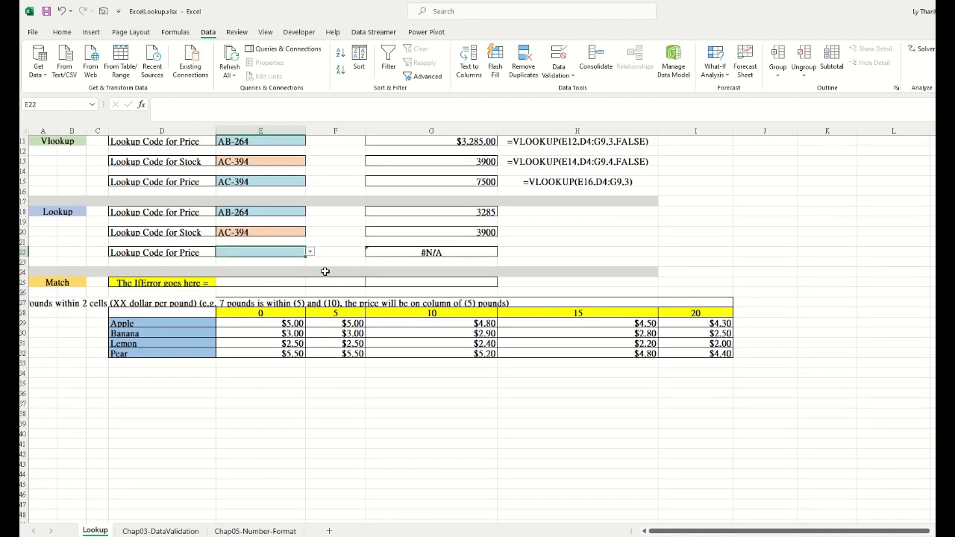
scroll(364, 281, "up", 1)
left_click(310, 302)
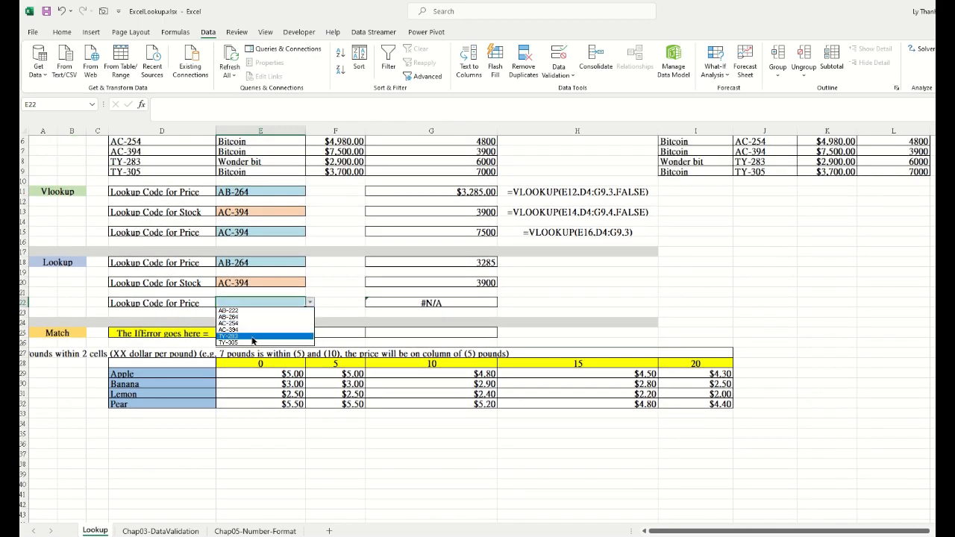
scroll(252, 340, "up", 2)
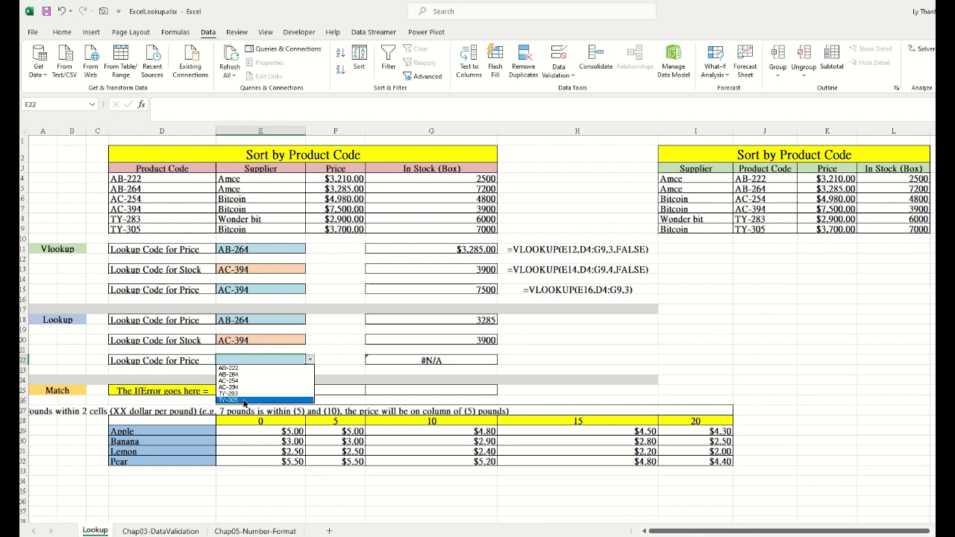
left_click(244, 401)
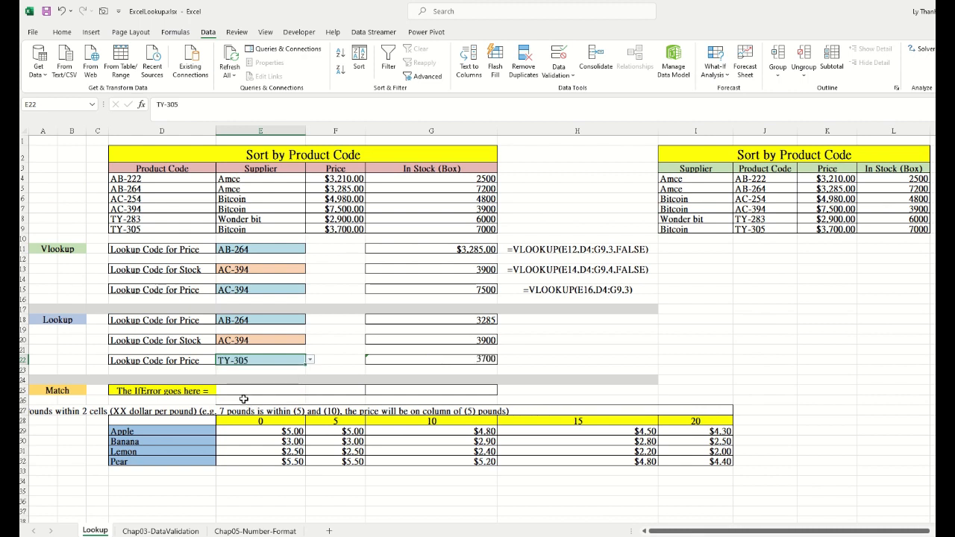
Try to enter the unlisted code TY-400 in E22 to test its data validation, and cancel the entry.
double_click(258, 360)
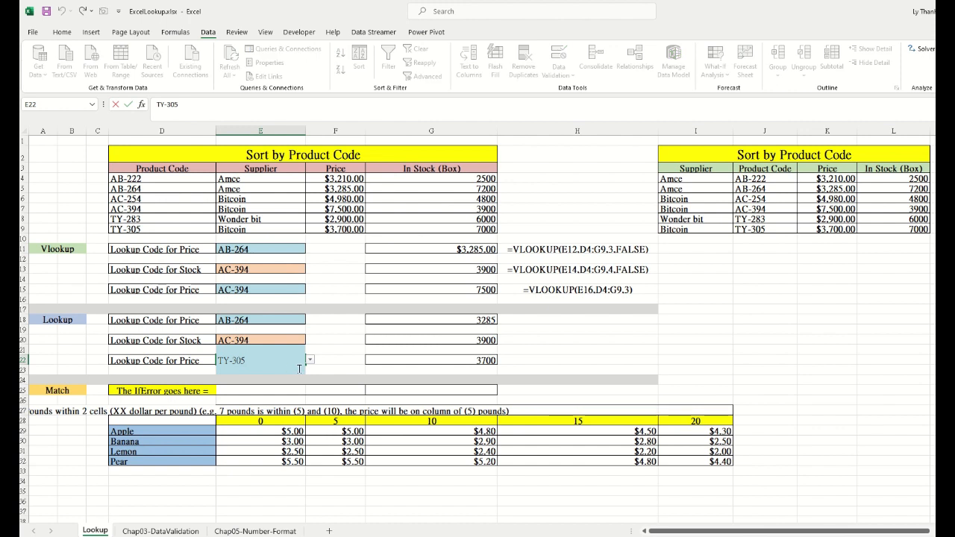
key("BackSpace")
key("BackSpace")
key("BackSpace")
type("400")
key("Return")
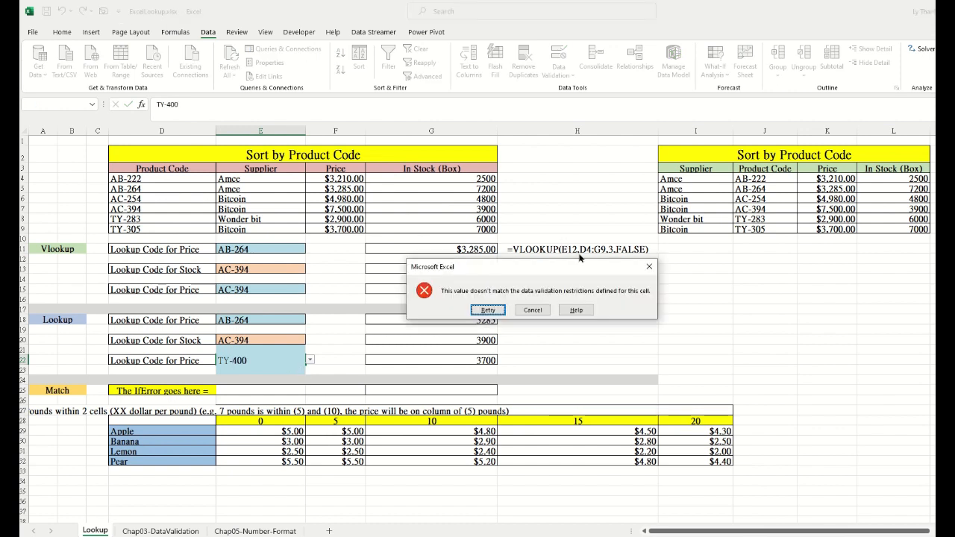
left_click_drag(569, 270, 485, 219)
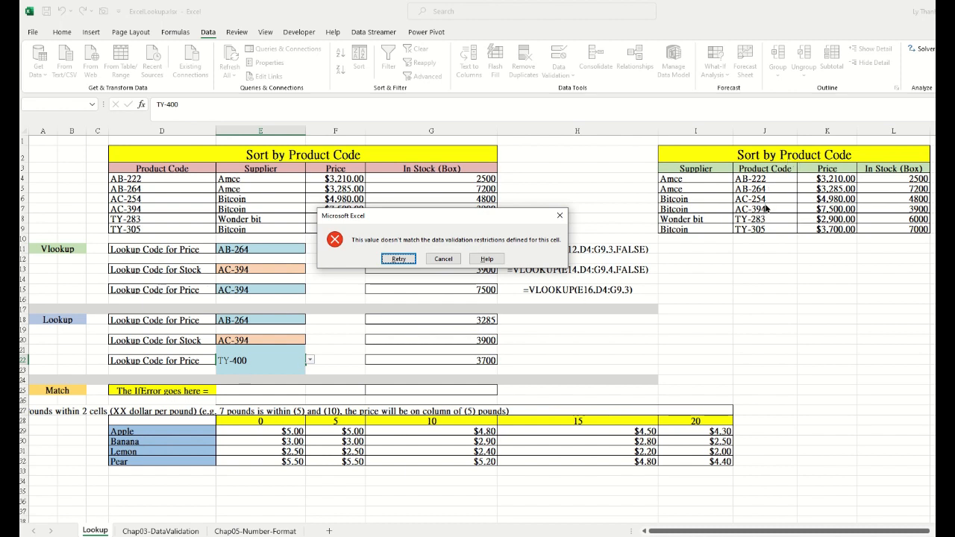
left_click_drag(534, 214, 562, 193)
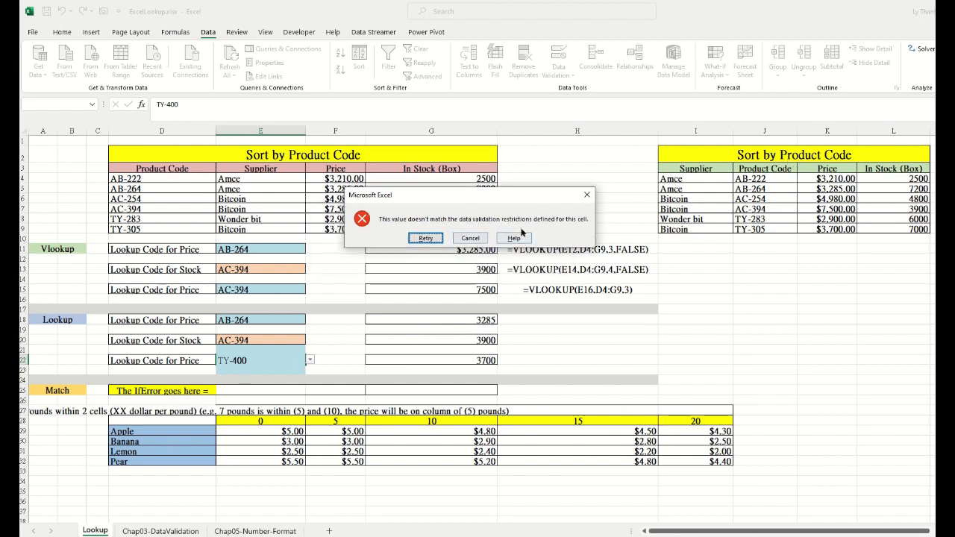
left_click(470, 239)
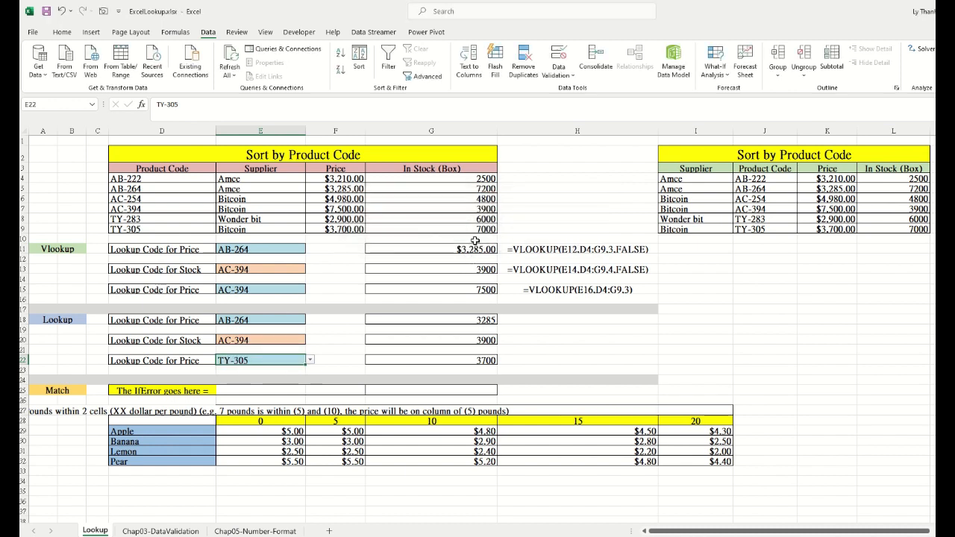
Check the LOOKUP formula in G22 and go to the Match section of the sheet.
left_click(449, 363)
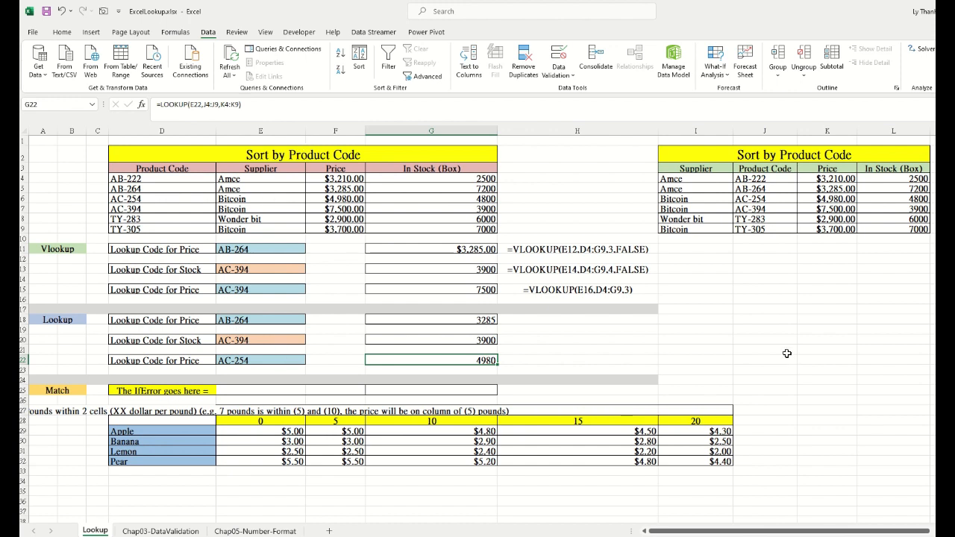
left_click(57, 391)
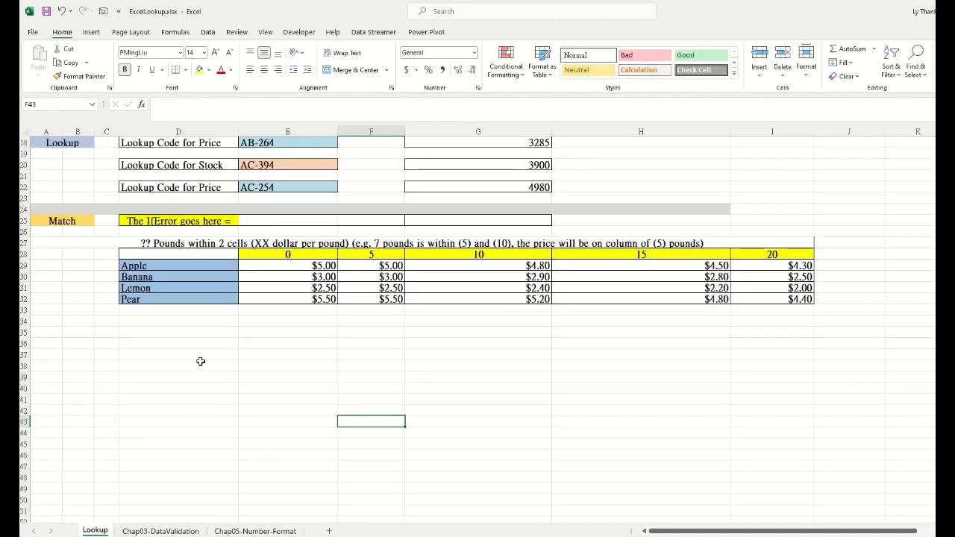
left_click(74, 221)
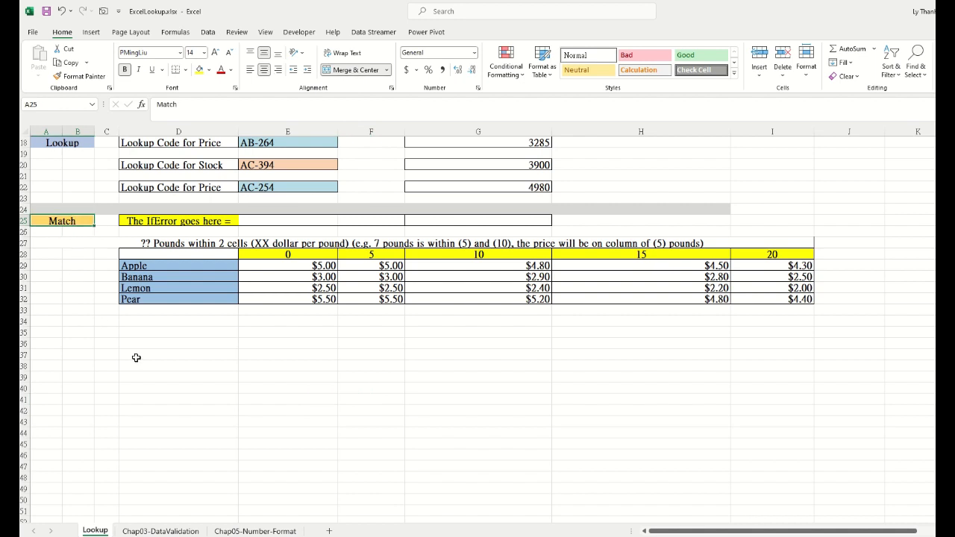
Enter the sample numbers 5, 10, 16 and 20 in D36:G36 and select that range.
left_click(214, 344)
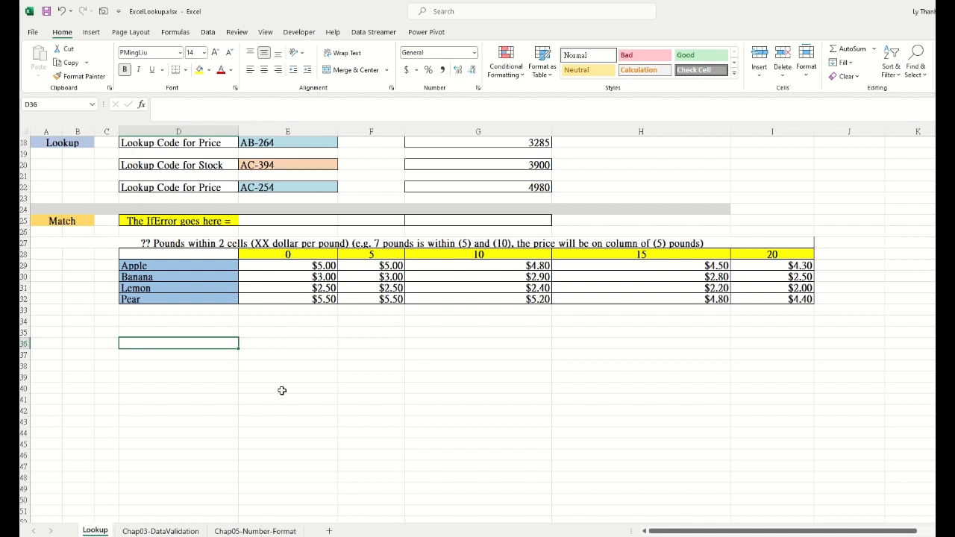
type("5")
key("Tab")
type("10")
key("Tab")
type("1")
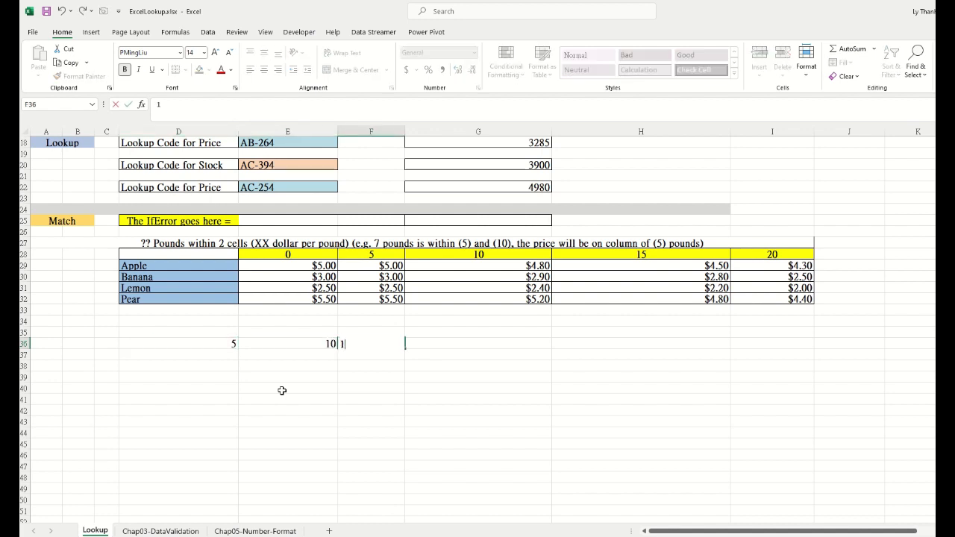
type("6")
key("Tab")
type("20")
key("Return")
left_click(223, 344)
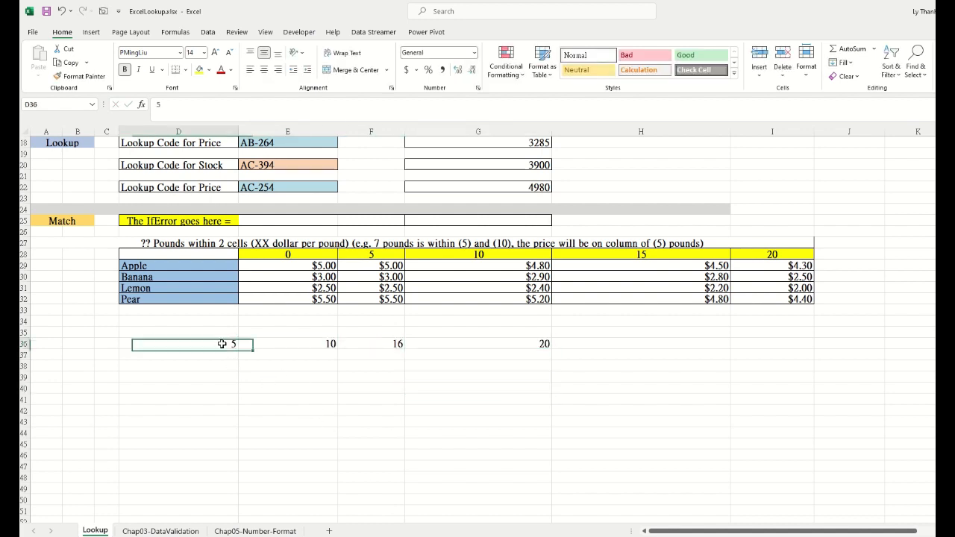
left_click_drag(222, 344, 473, 343)
Enter the formula =MATCH(14,D36:G36) in D39.
left_click(237, 380)
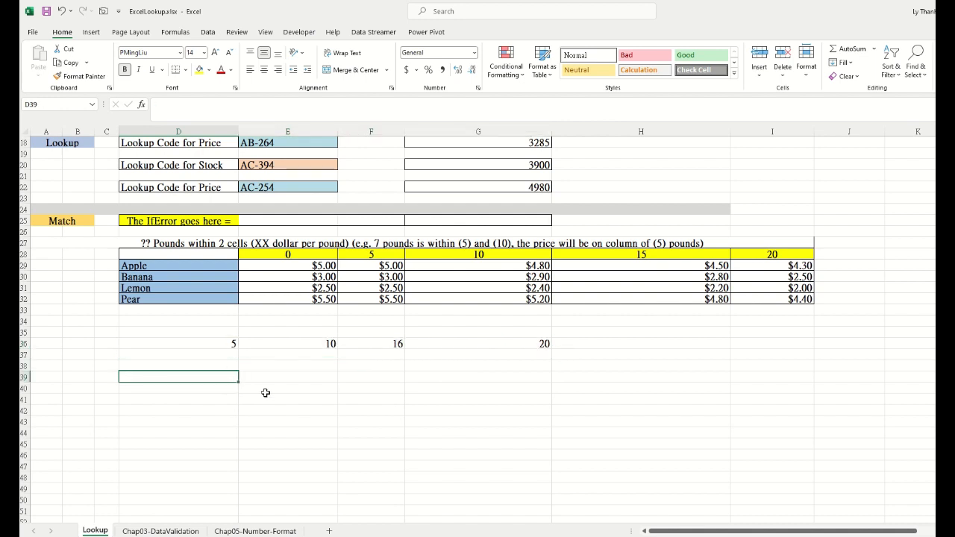
type("=")
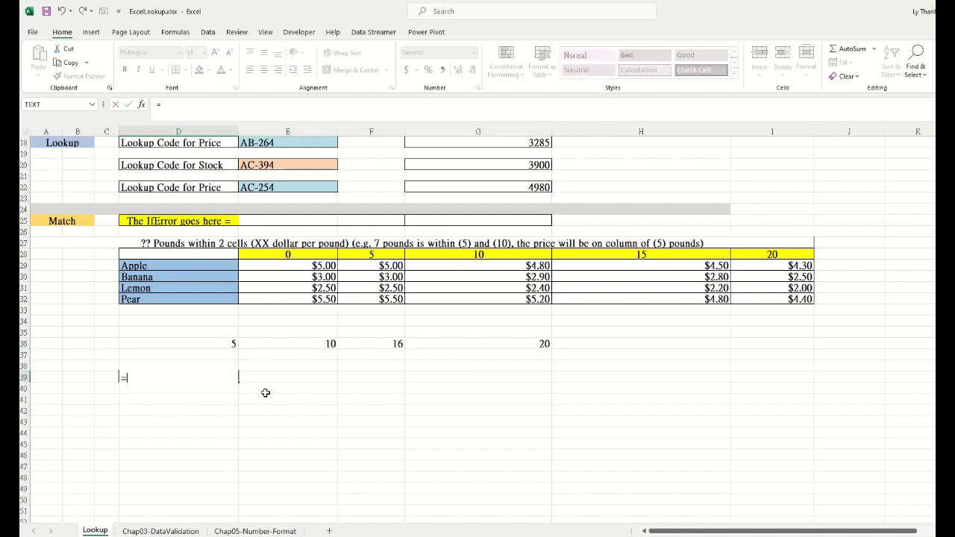
type("Match(")
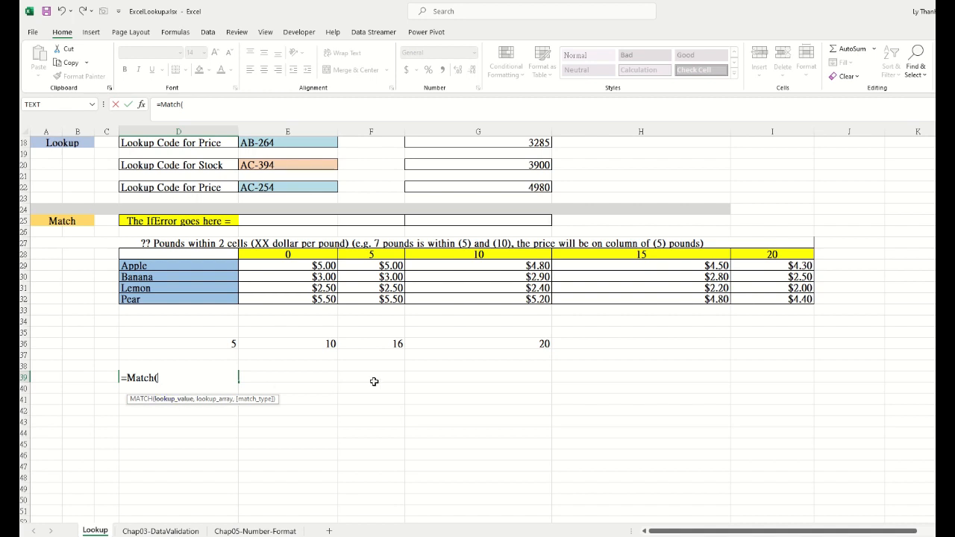
type("14,")
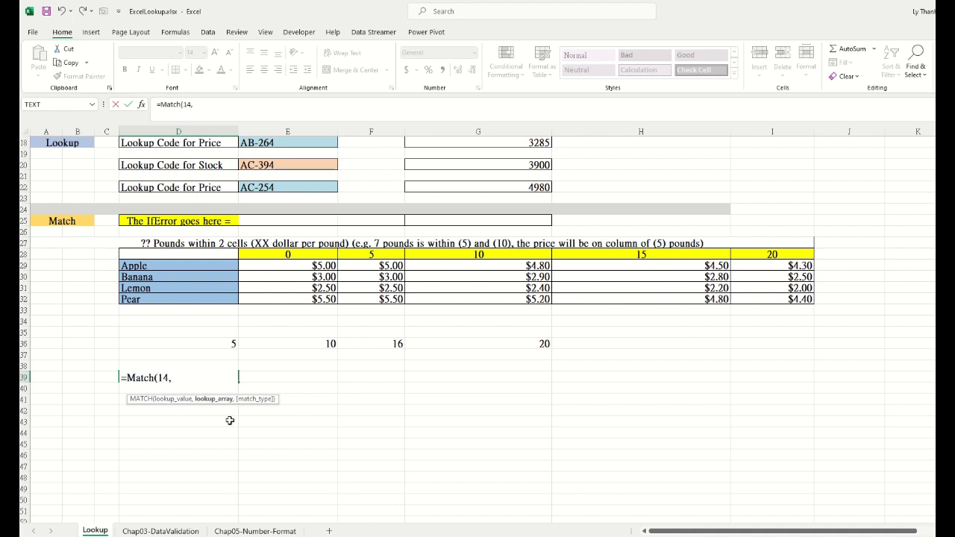
left_click_drag(224, 344, 511, 345)
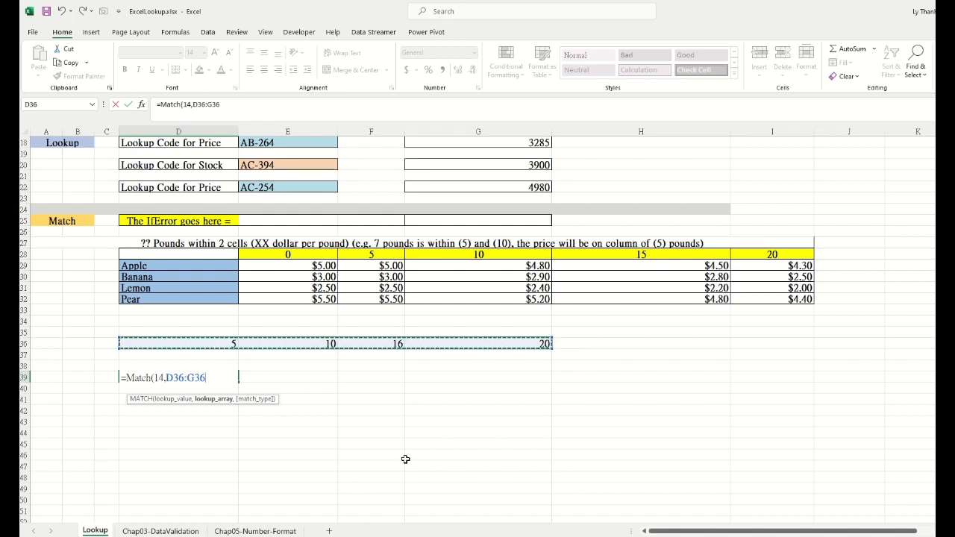
type(")")
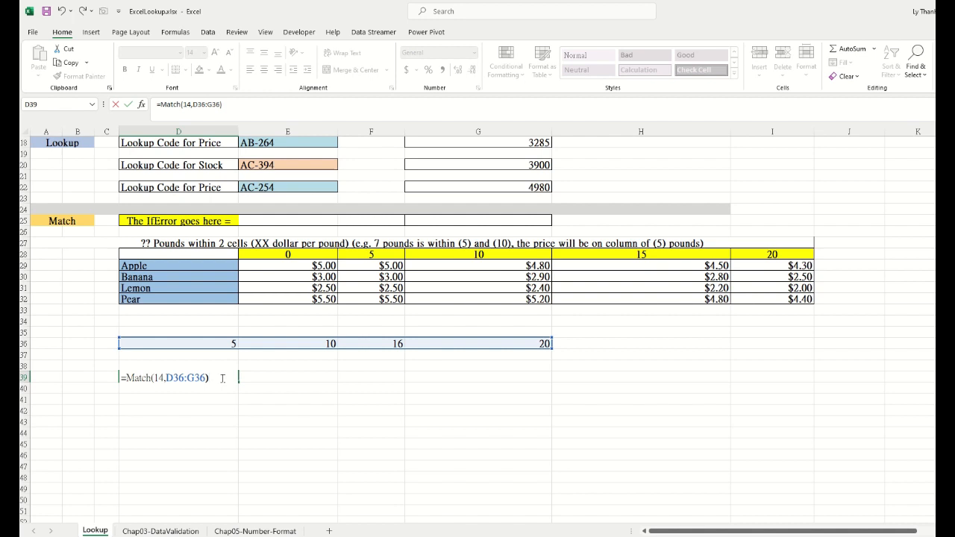
key("ctrl+Return")
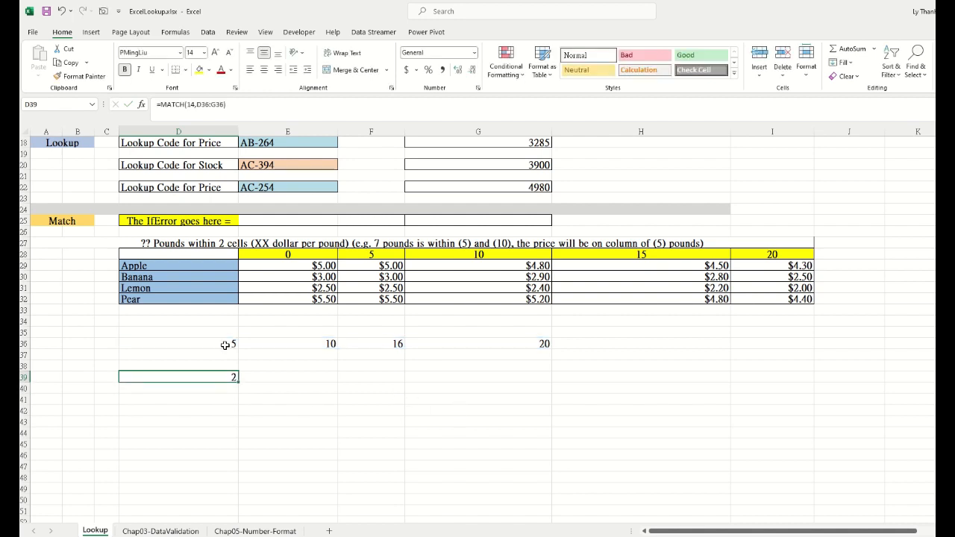
Compare the sample numbers in D36:G36 one by one with the MATCH result in D39.
left_click_drag(202, 344, 534, 344)
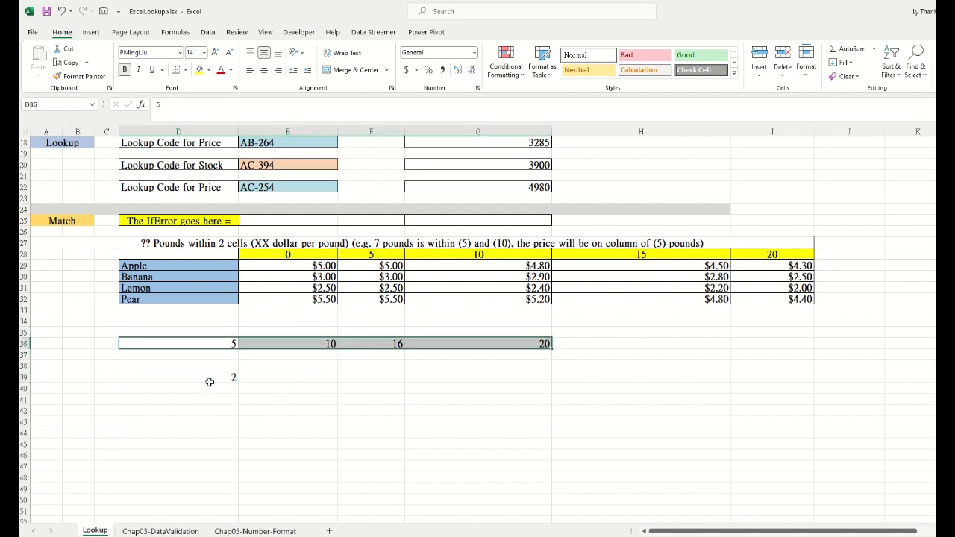
left_click(207, 343)
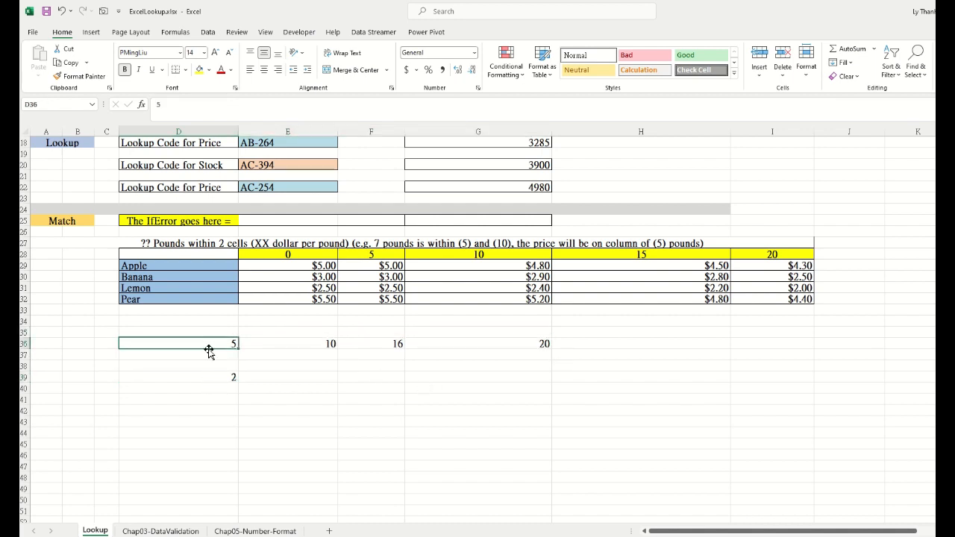
left_click(317, 344)
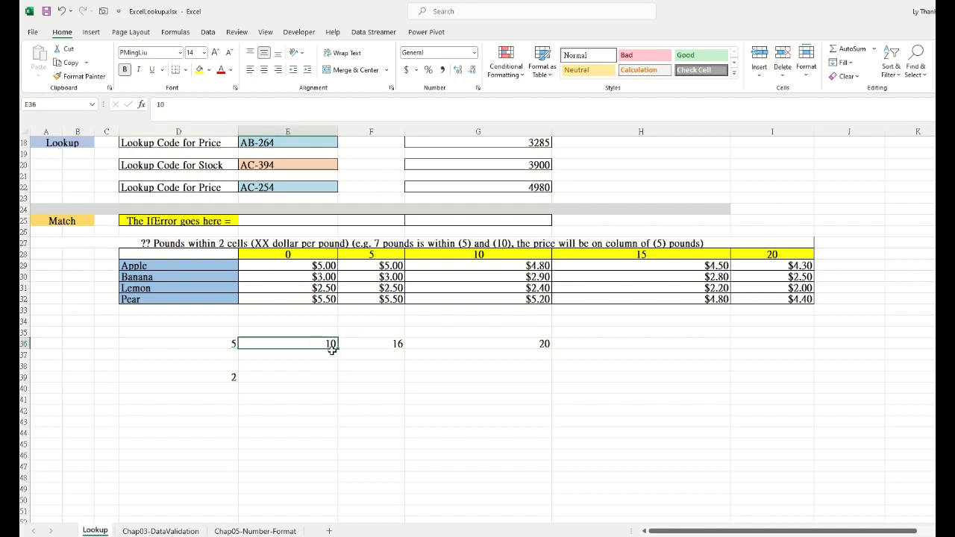
left_click(391, 343)
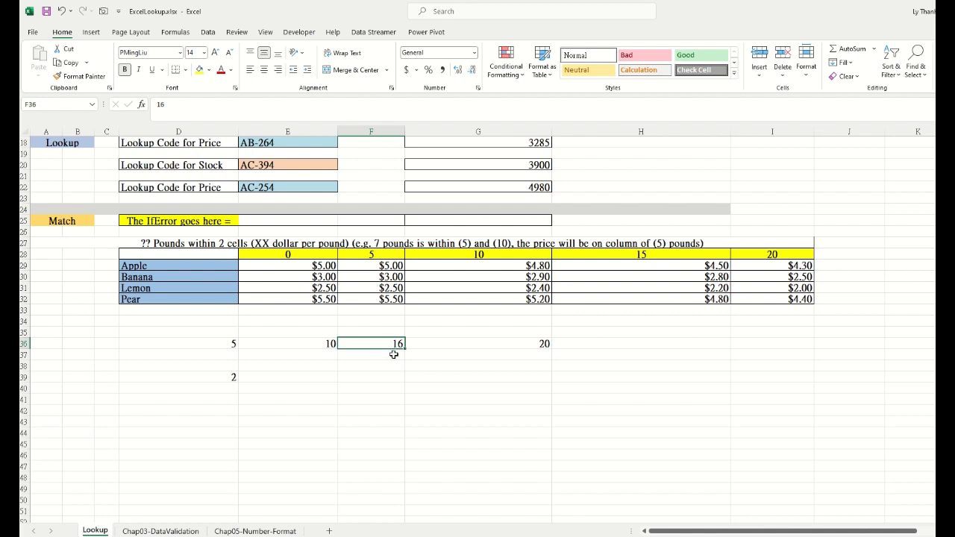
left_click(310, 343)
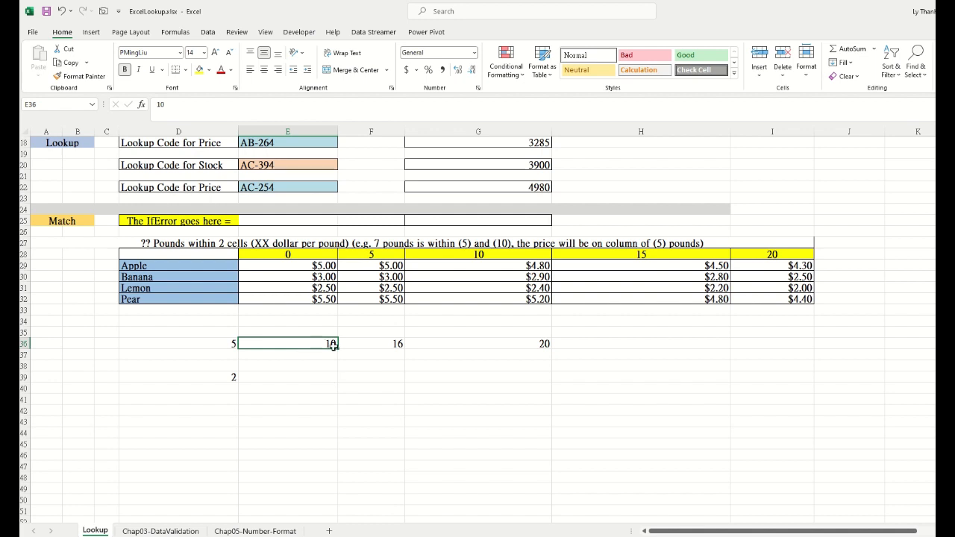
left_click_drag(228, 343, 501, 344)
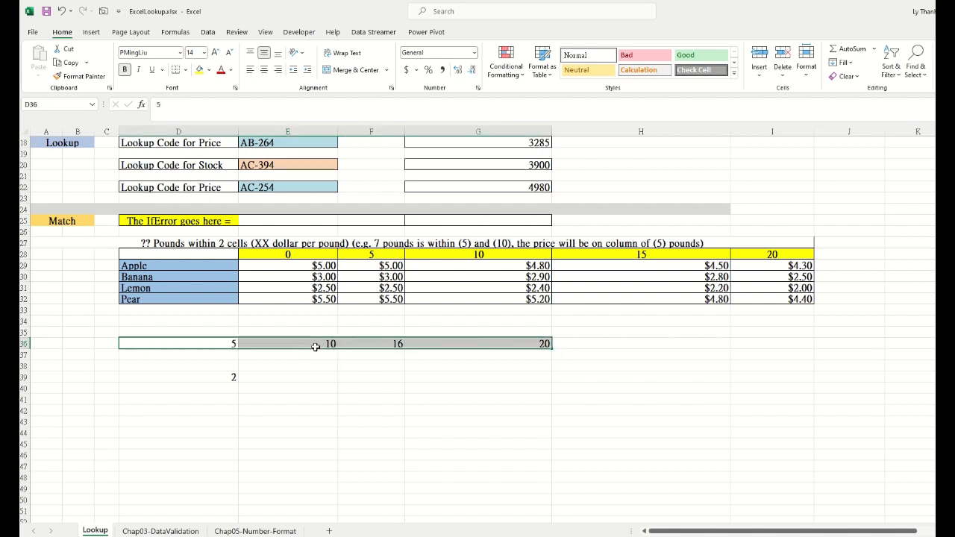
left_click(217, 378)
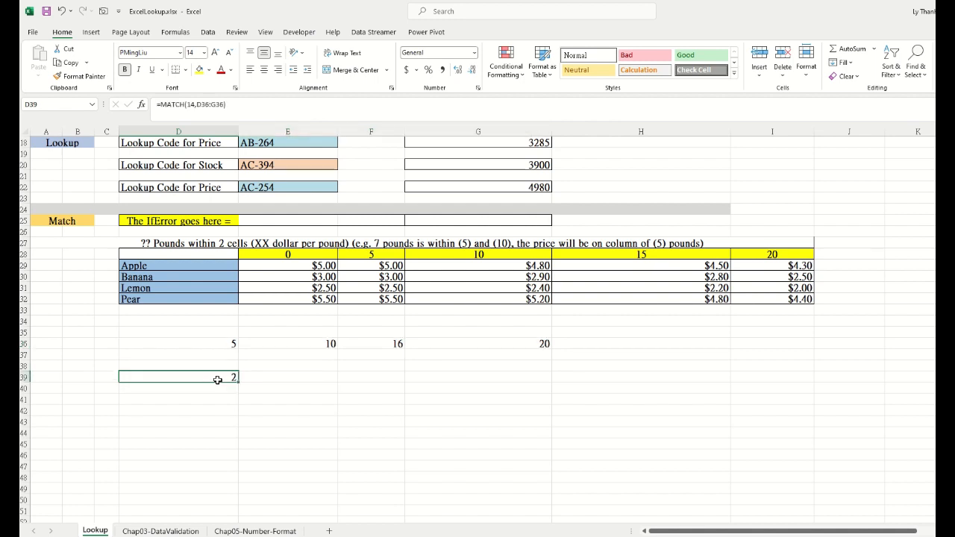
Open the MATCH formula in D39 for editing and highlight its lookup value.
type("=MATCH(14,D36:G36)")
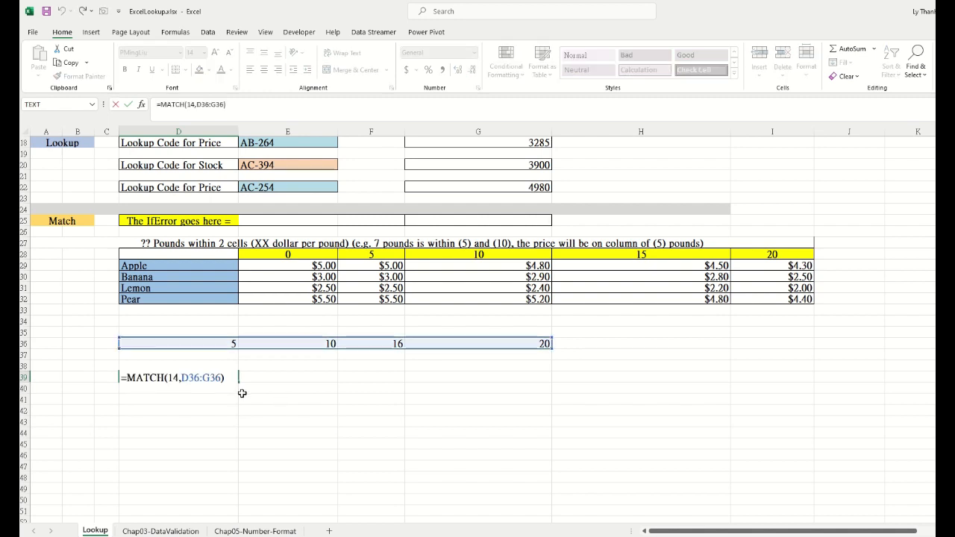
left_click(179, 379)
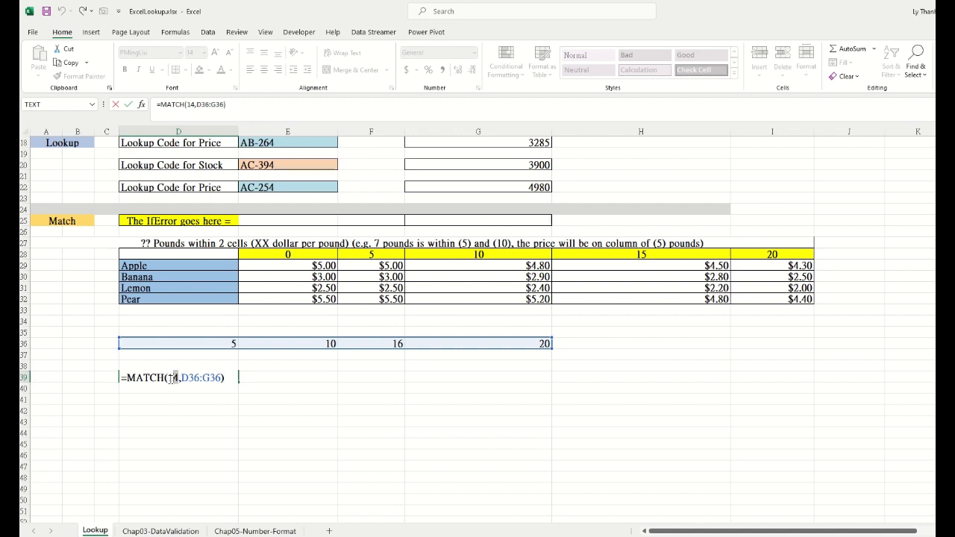
left_click_drag(170, 380, 170, 379)
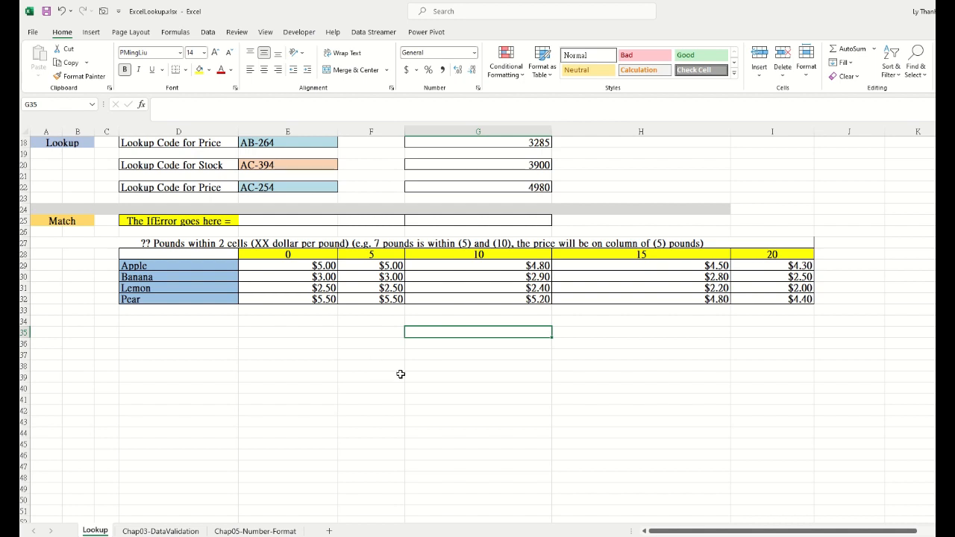
Examine the fruit price table, going through the product names in D29:D32.
left_click(312, 269)
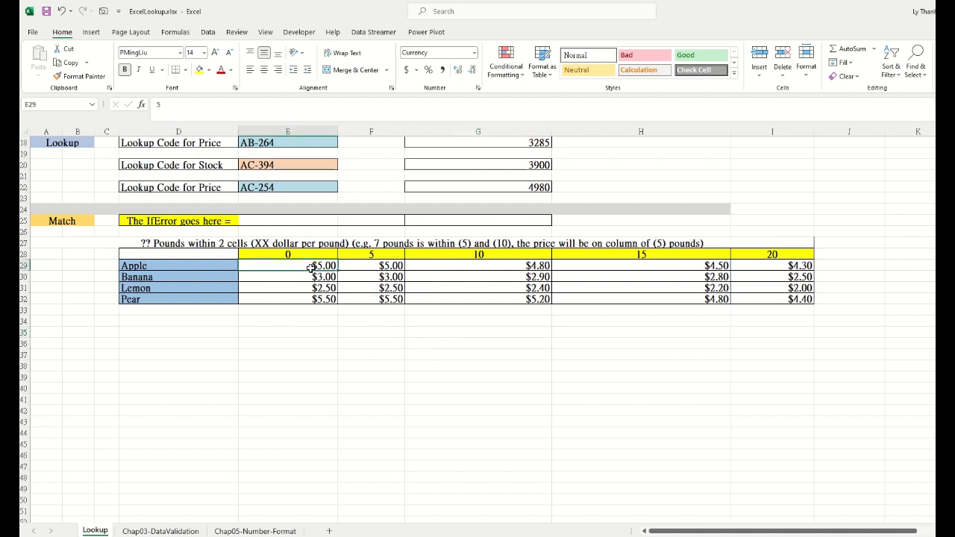
left_click(300, 365)
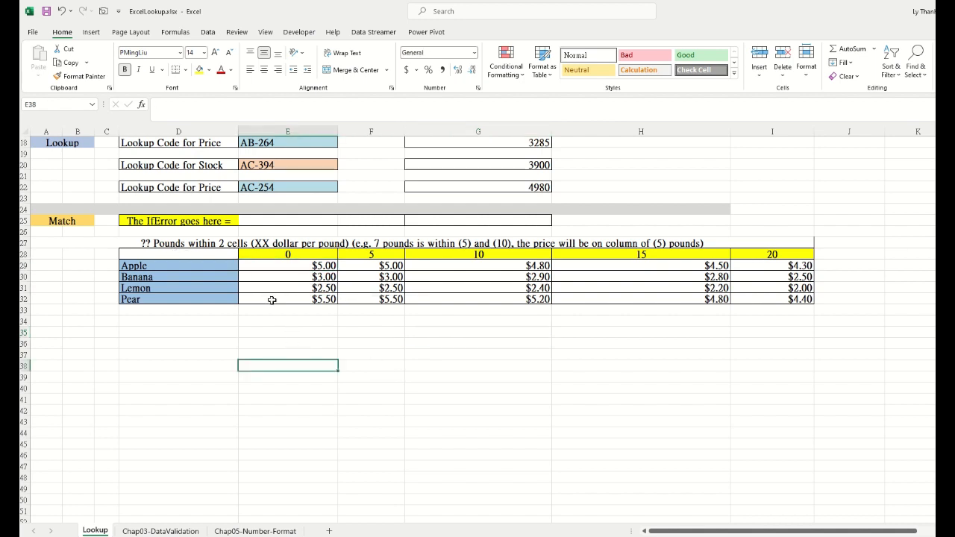
left_click(177, 269)
left_click(177, 277)
left_click(175, 291)
left_click(176, 301)
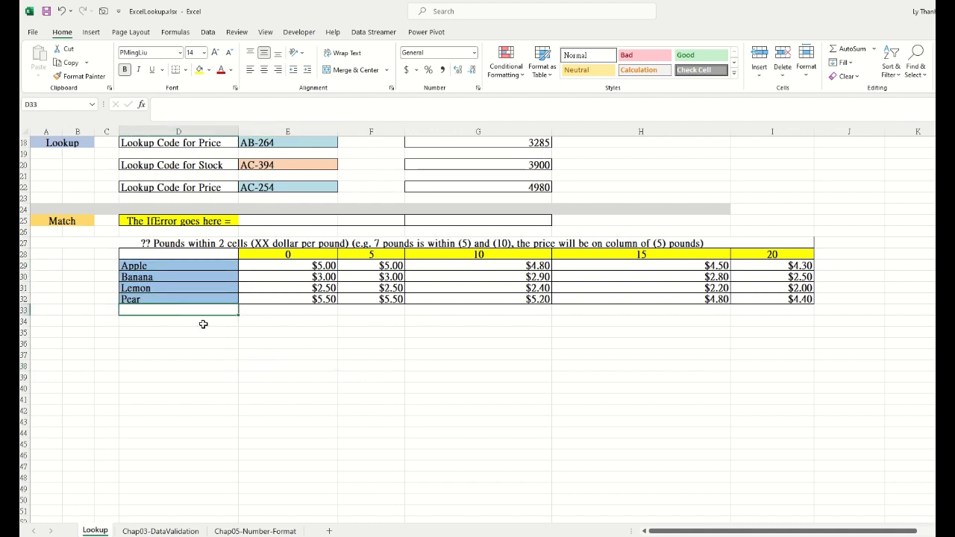
Examine how the Apple price per pound in row 29 depends on the 5, 10 and 20 pound columns of the fruit table.
left_click(349, 342)
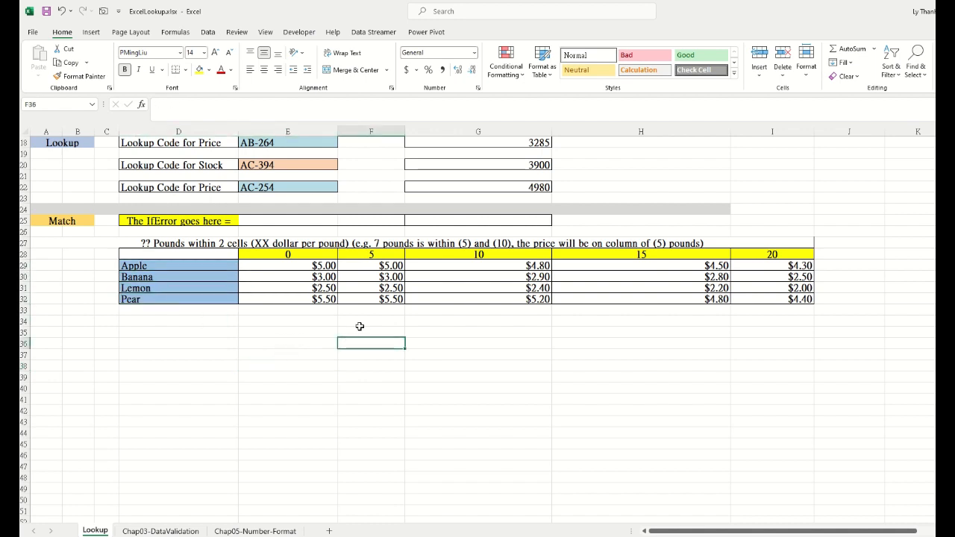
left_click(357, 332)
left_click(342, 356)
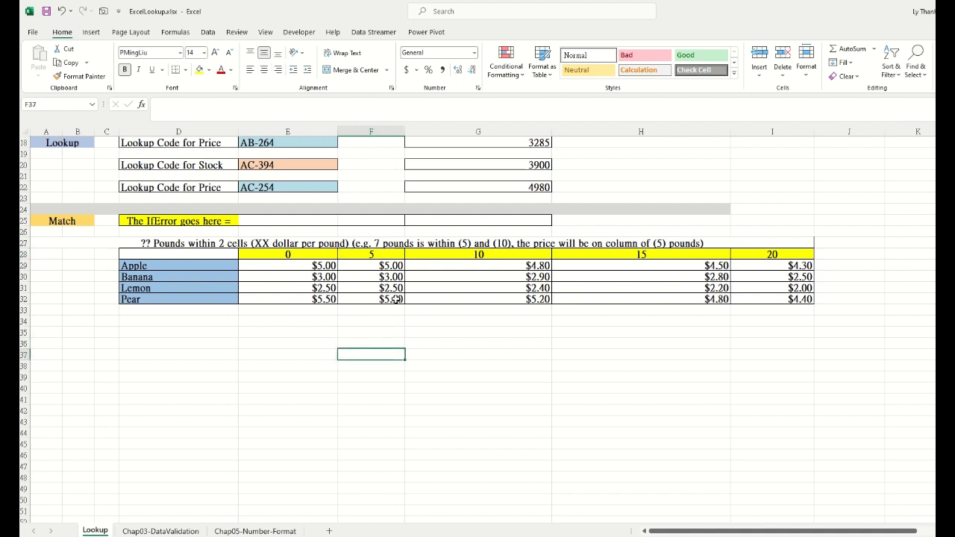
left_click(381, 255)
left_click(173, 267)
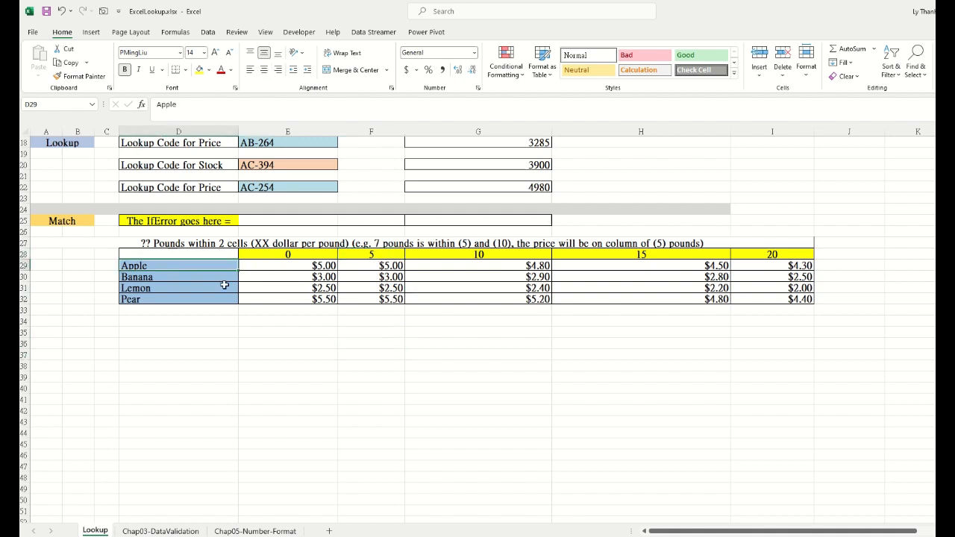
left_click(393, 267)
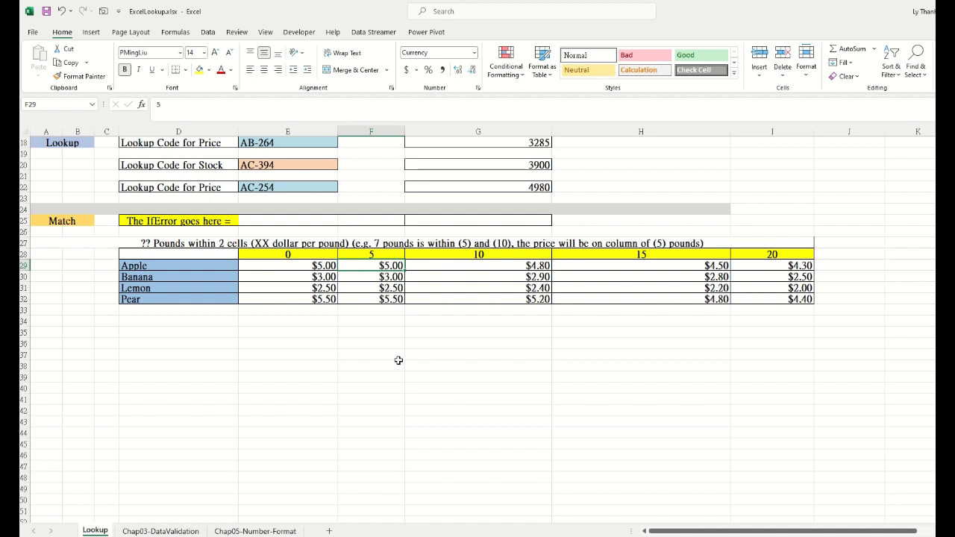
left_click(504, 254)
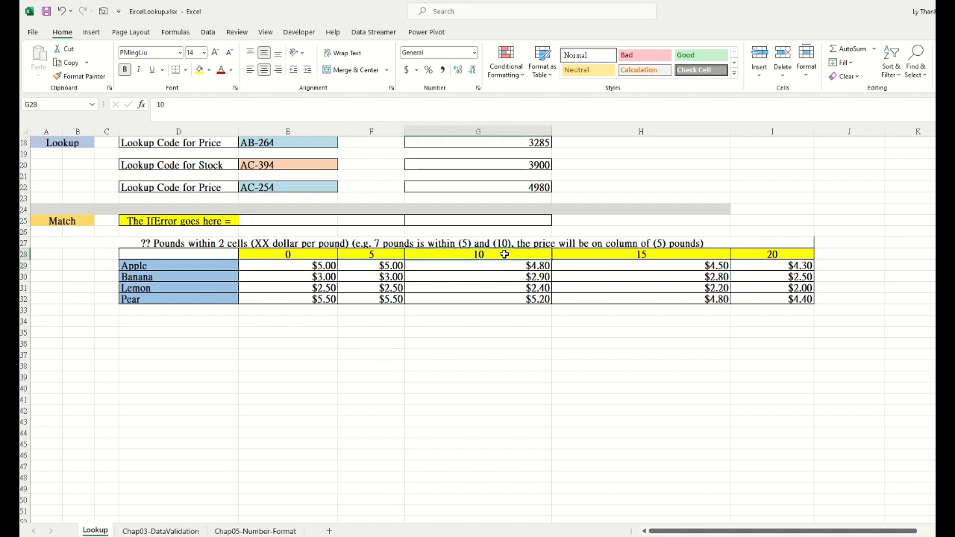
left_click(147, 268)
left_click(492, 267)
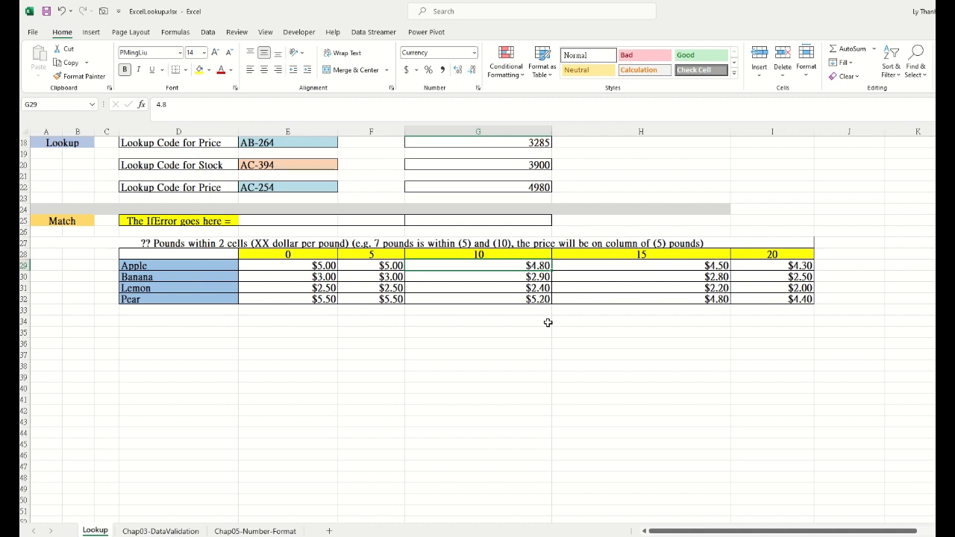
left_click(794, 258)
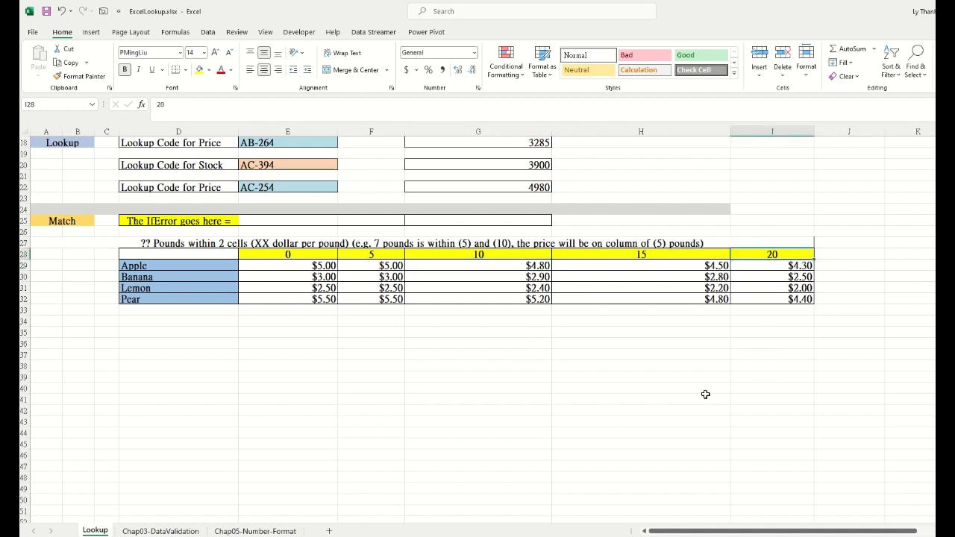
key("Down")
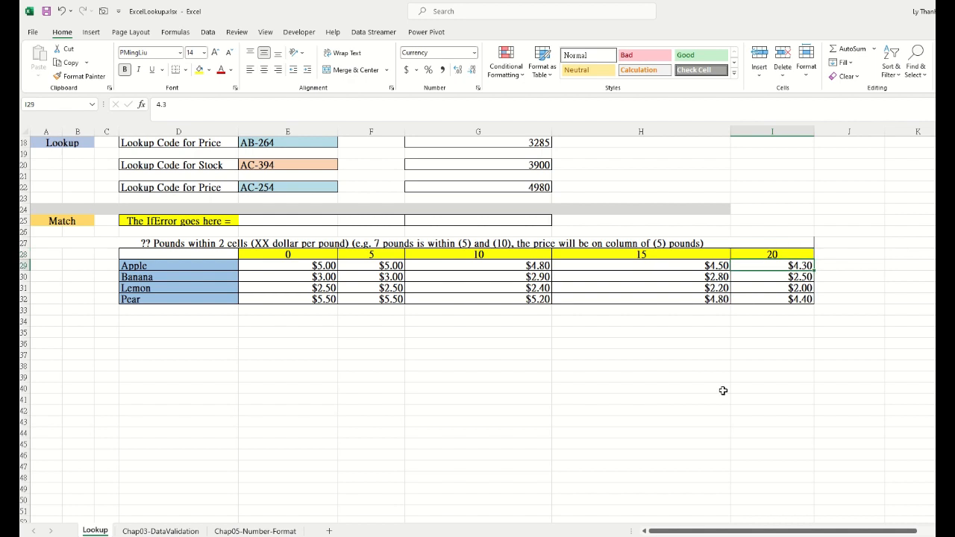
left_click(648, 391)
Enter the label Type in D36 and the fruit name Lemon in E36.
double_click(238, 344)
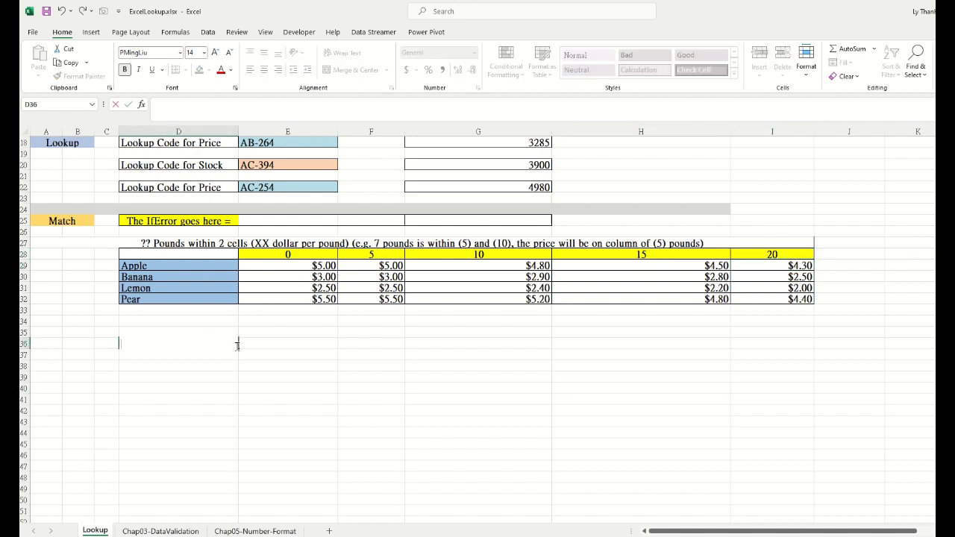
type("Type")
left_click(191, 350)
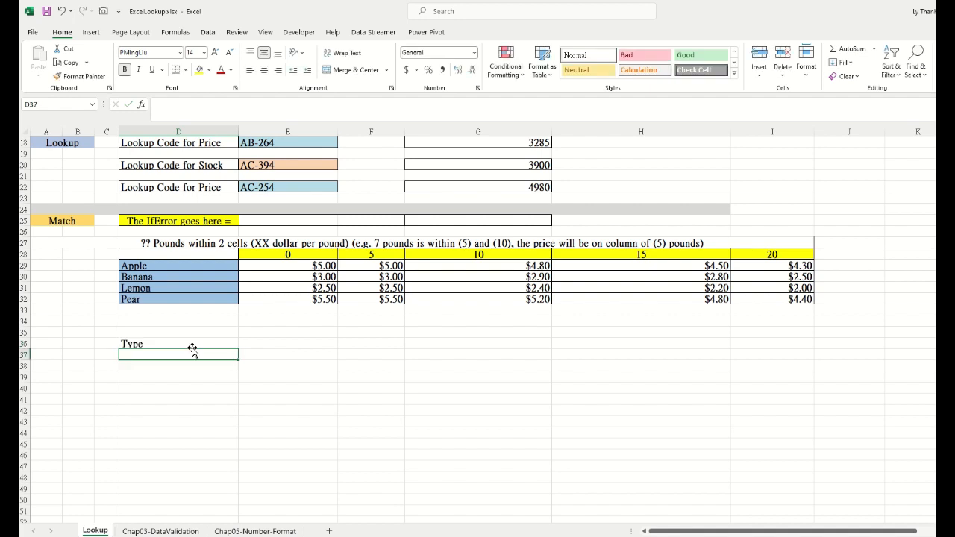
left_click(305, 344)
type("Lemon")
key("Return")
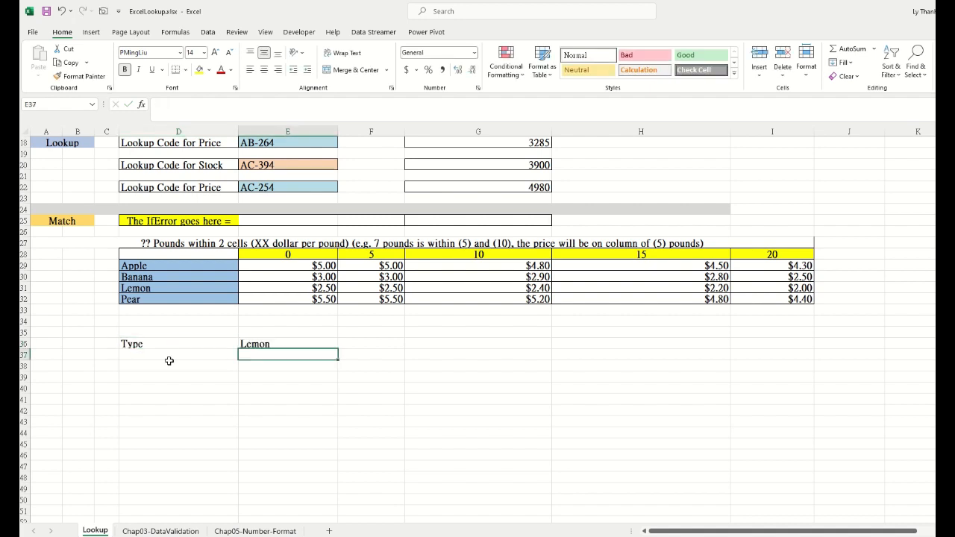
Enter the label Pound in D37 and the quantity 16 in E37.
left_click(178, 354)
type("Pound")
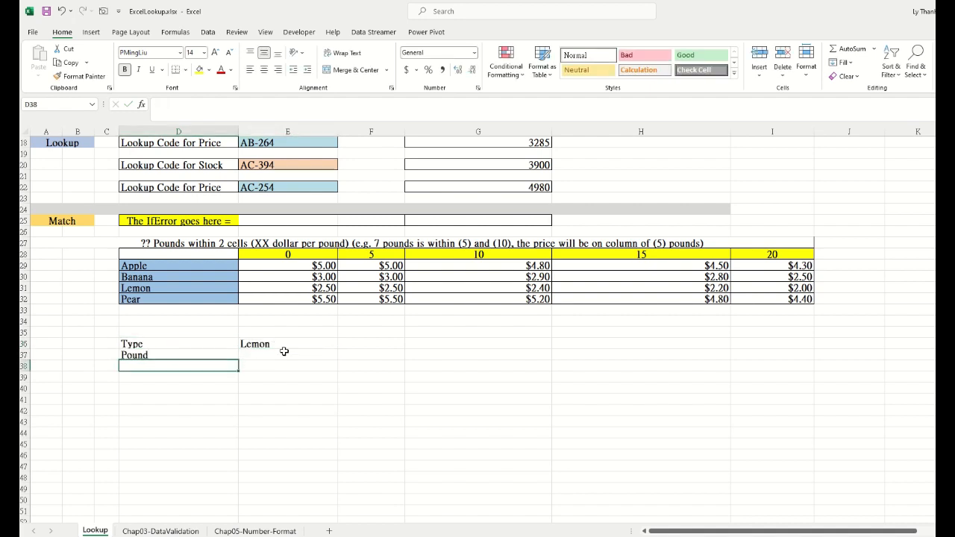
left_click(285, 355)
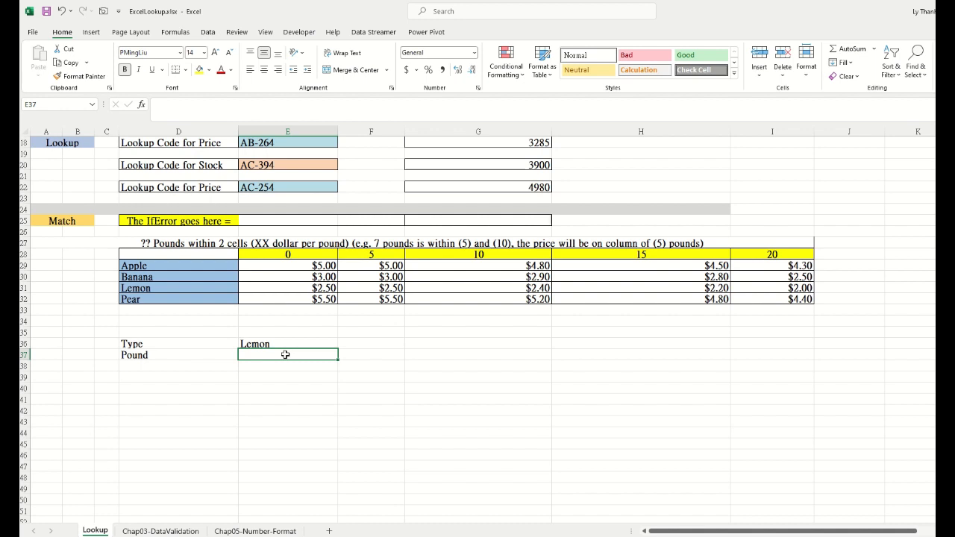
type("16")
Format D36:E37 with borders, yellow labels and centred values, and enter the question "How much per pound of this fruit?" in D39.
left_click_drag(179, 344, 277, 358)
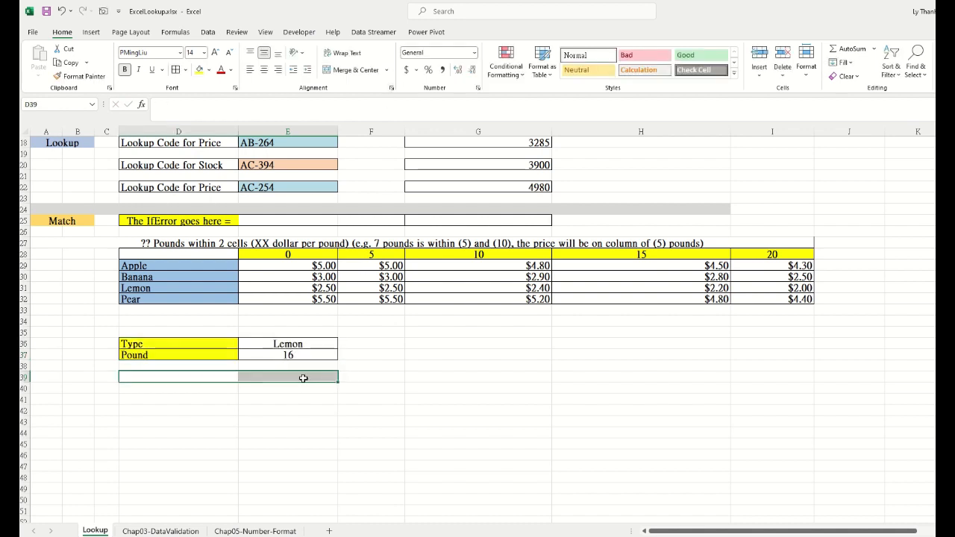
type("How ")
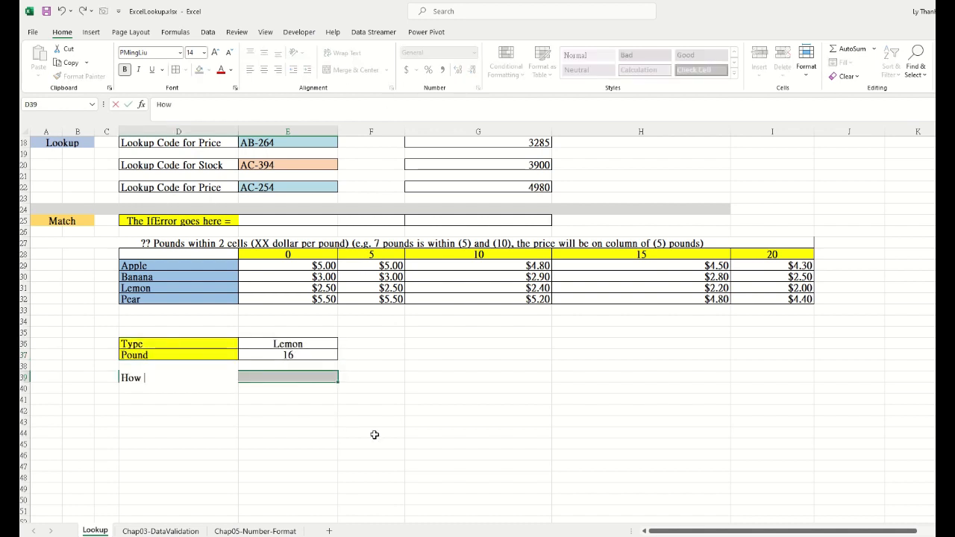
type("much per pound of this fruit?")
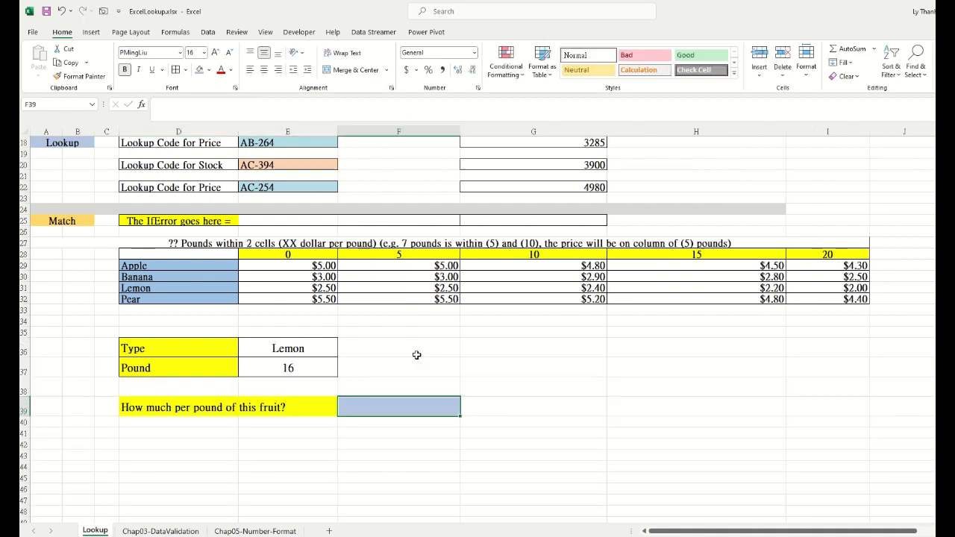
Trace the Lemon row to the 15 pound column, try $2.2 as the price in F39, and clear the cell again.
left_click(416, 355)
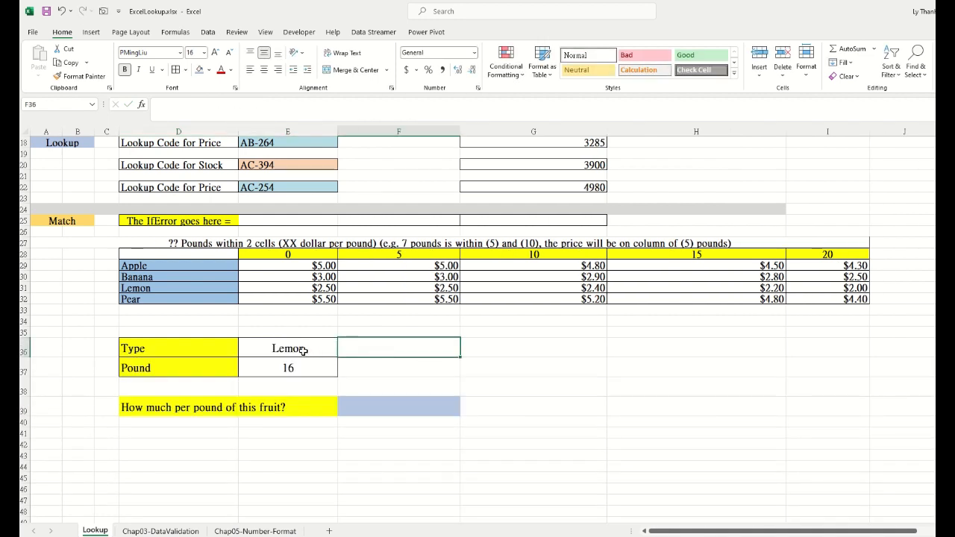
left_click_drag(292, 288, 694, 290)
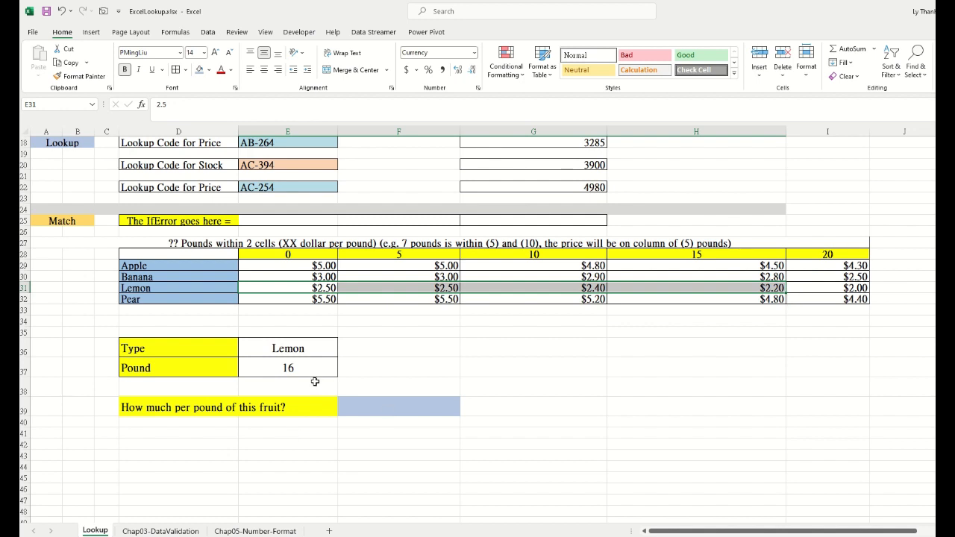
left_click(754, 285)
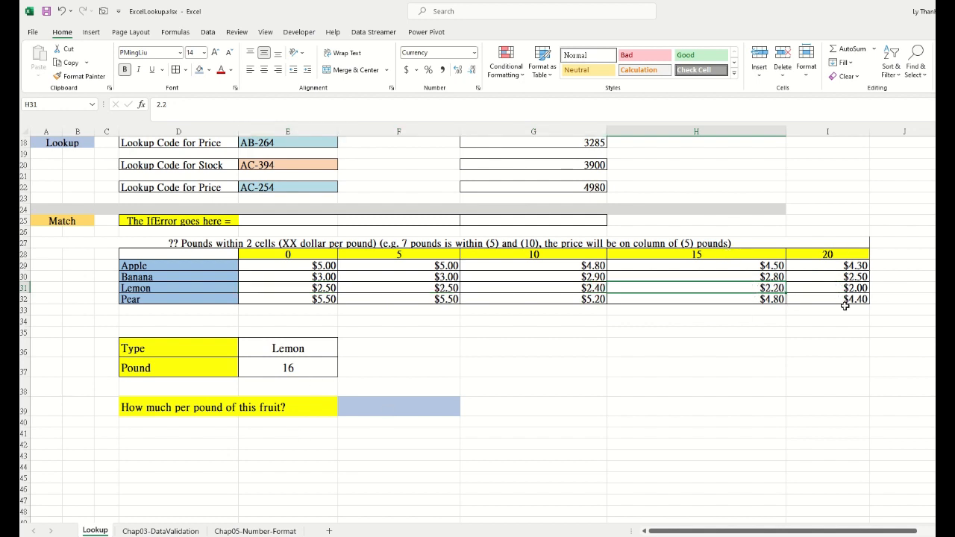
left_click(430, 409)
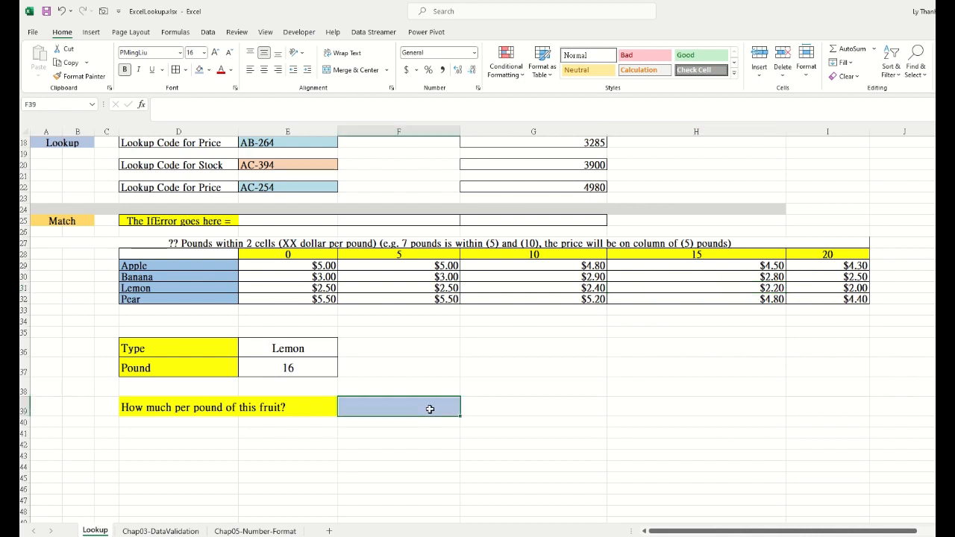
type("$2.2")
key("ctrl+Return")
key("Delete")
left_click(635, 393)
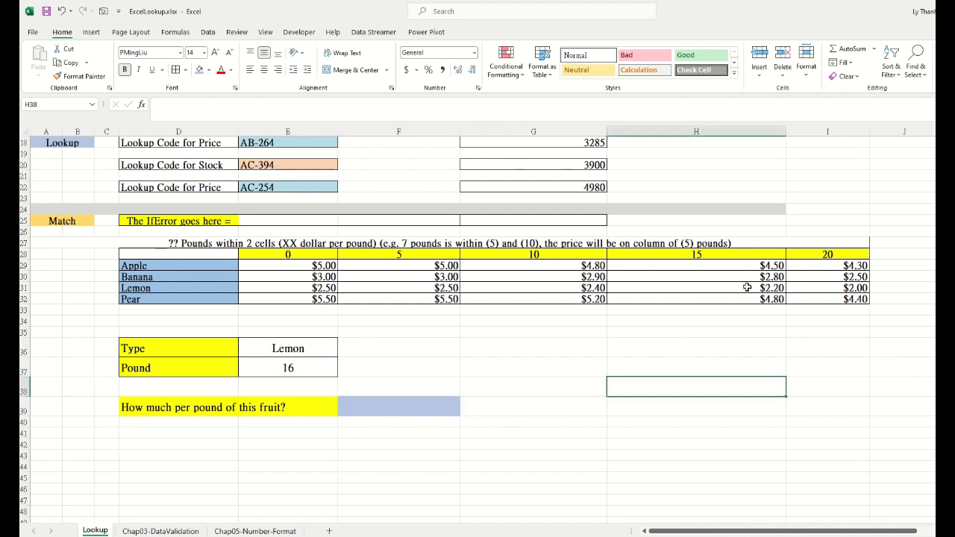
Compare the fruit type in E36 with the Banana and Pear prices for 15 pounds and the Lemon price for 10 pounds.
left_click(408, 406)
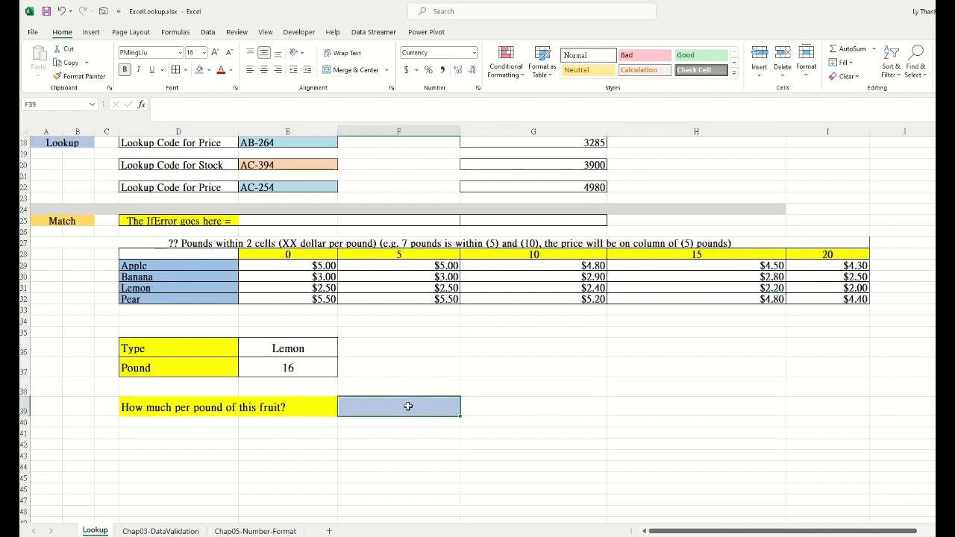
left_click(299, 348)
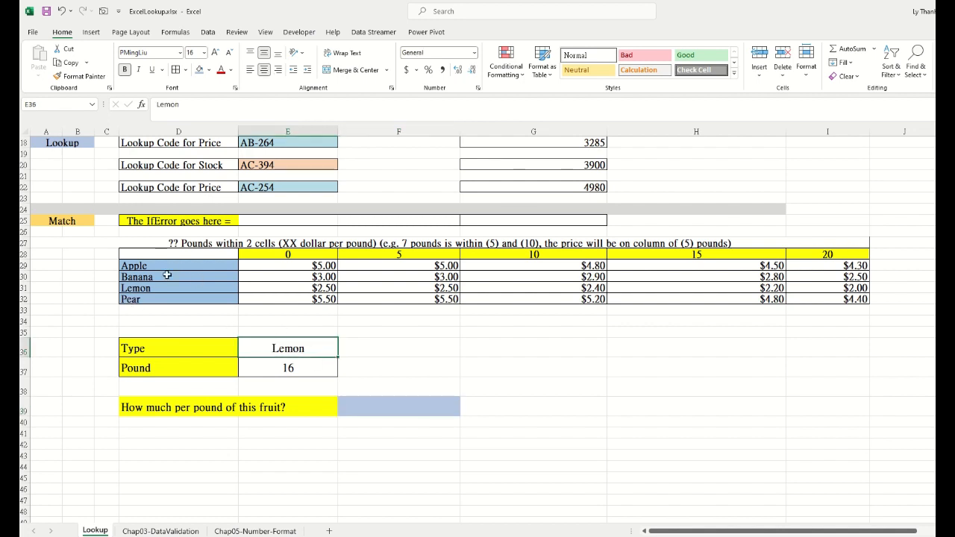
left_click(781, 277)
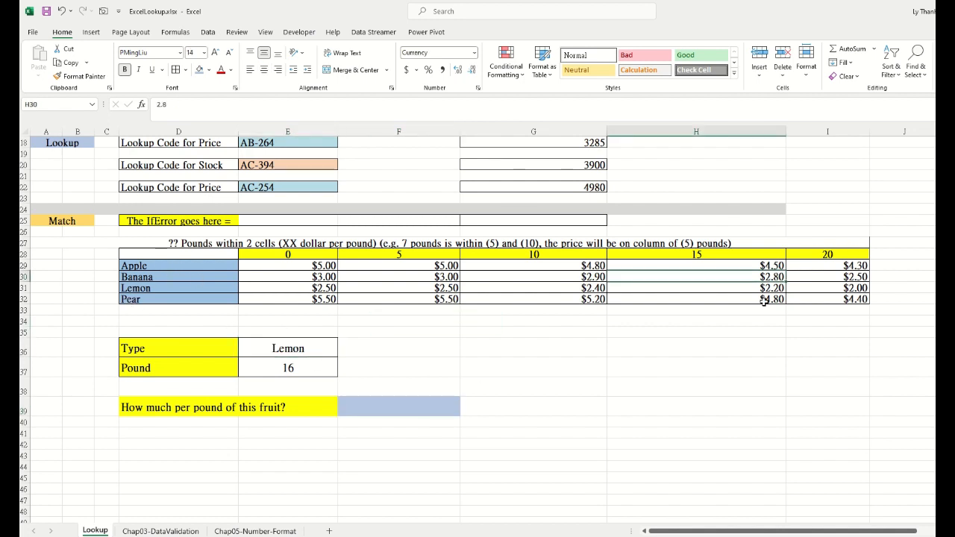
left_click(765, 302)
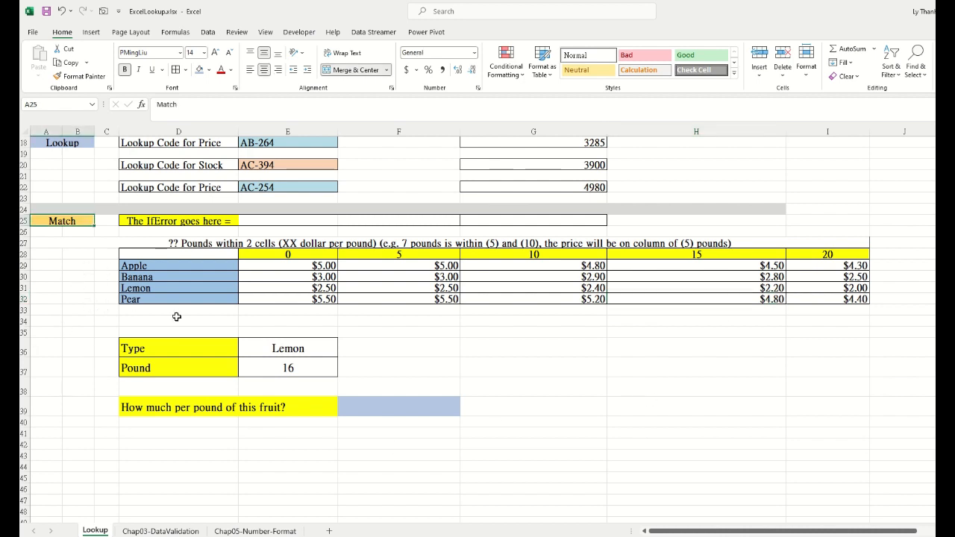
left_click(223, 288)
left_click(570, 288)
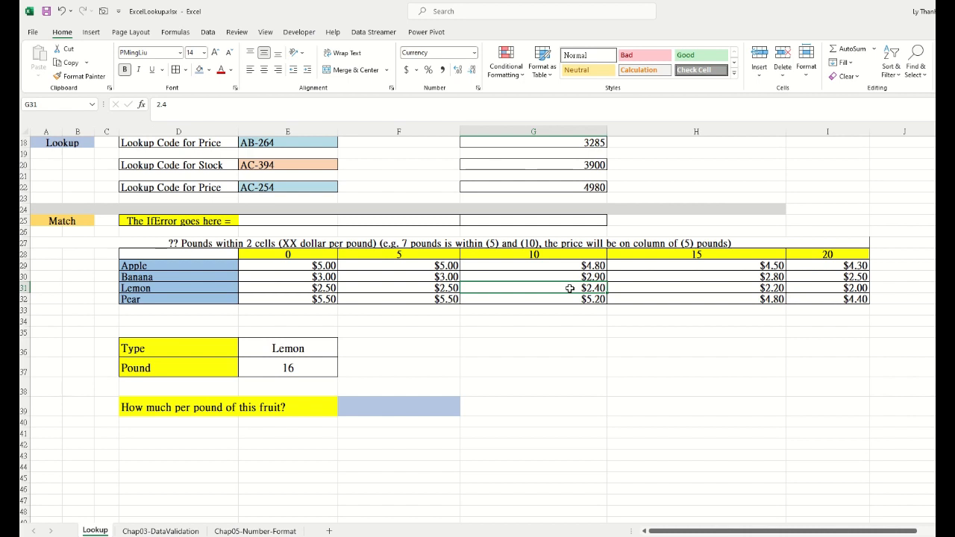
Enter a VLOOKUP formula in F39 that finds the E36 fruit type in D29:I32 and returns column 5.
left_click(431, 405)
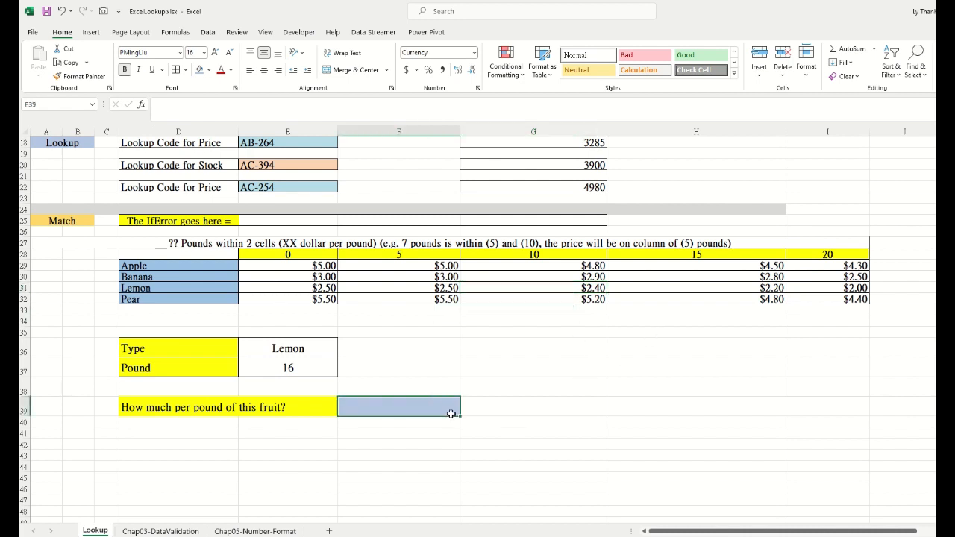
type("=")
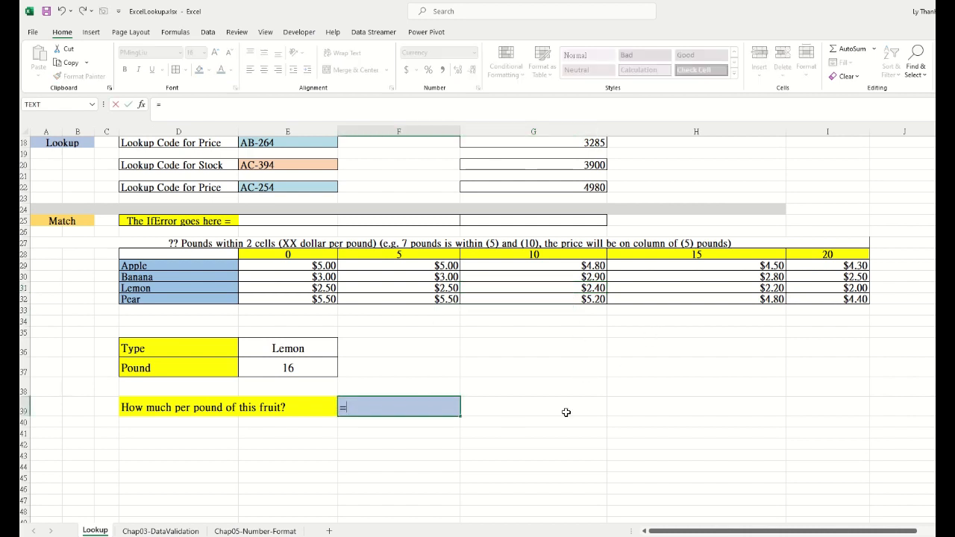
type("Vl")
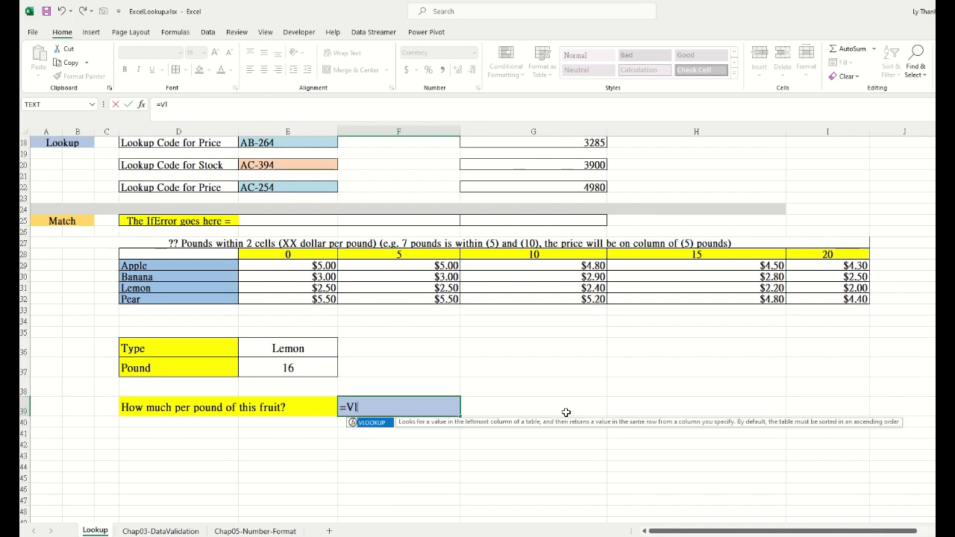
type("ookup(")
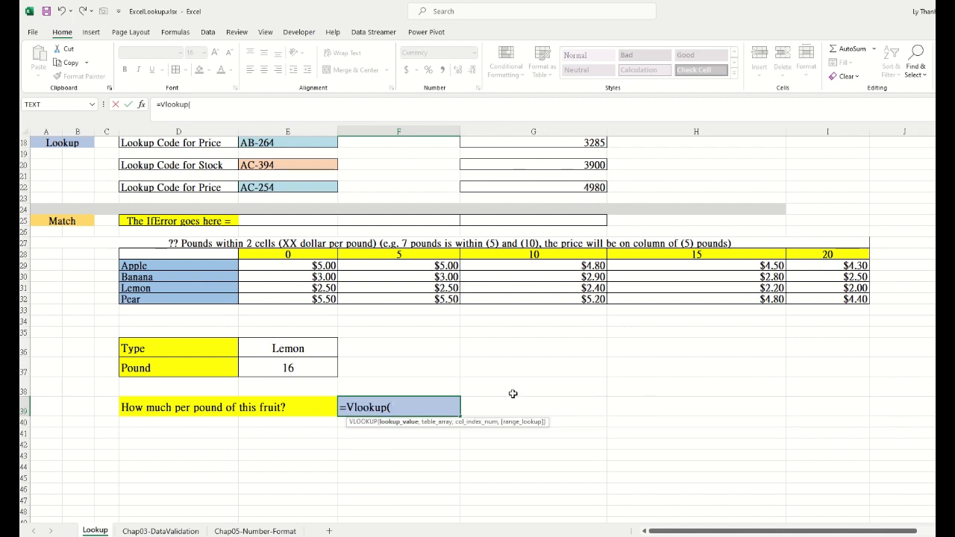
left_click(304, 348)
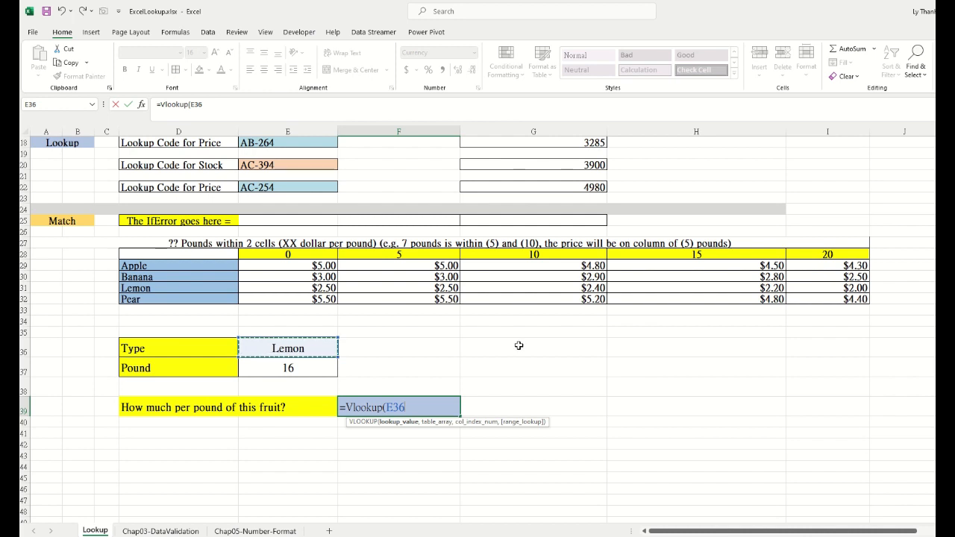
type(",")
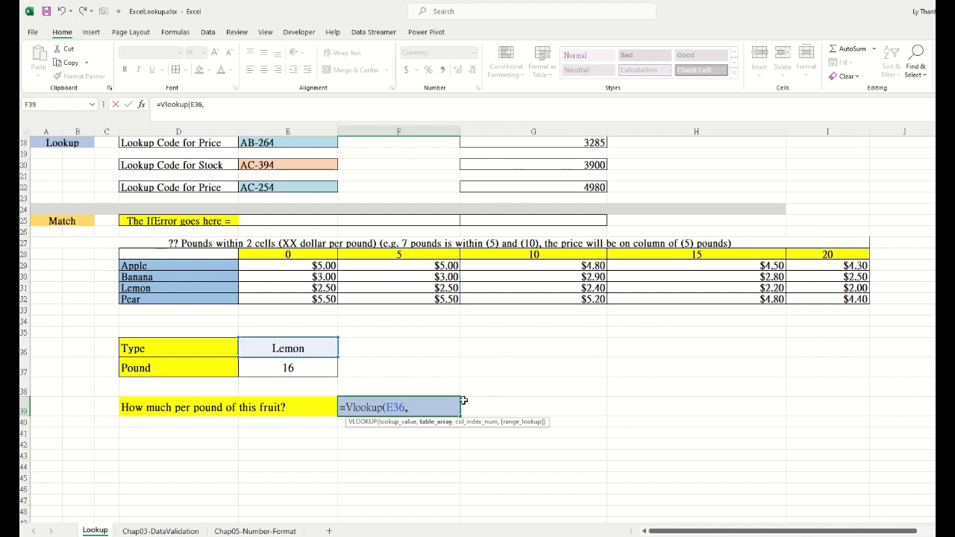
left_click_drag(197, 268, 829, 299)
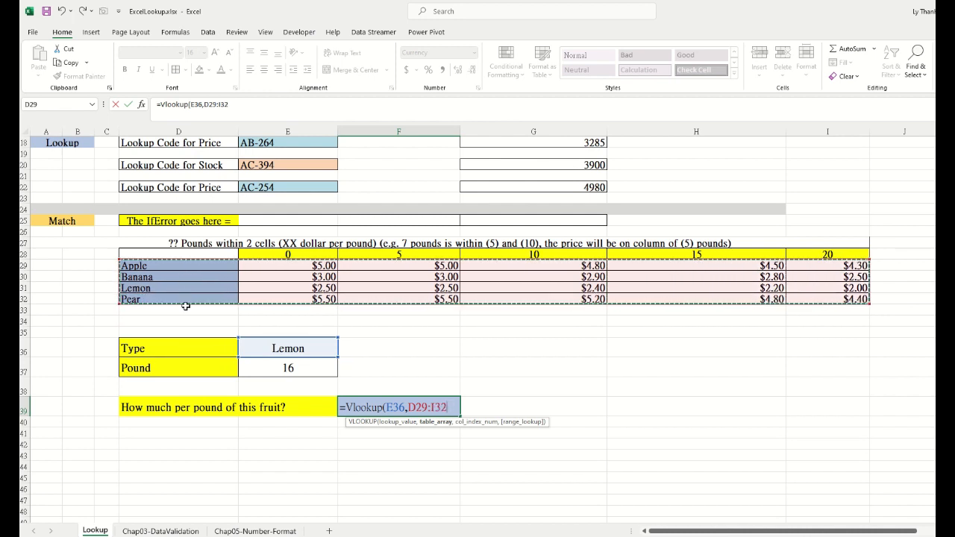
type(",")
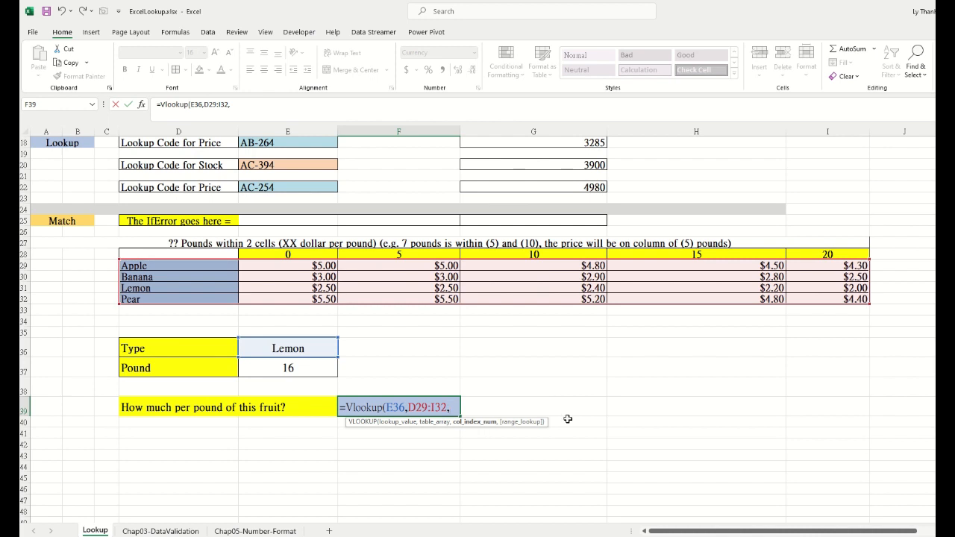
type("5)")
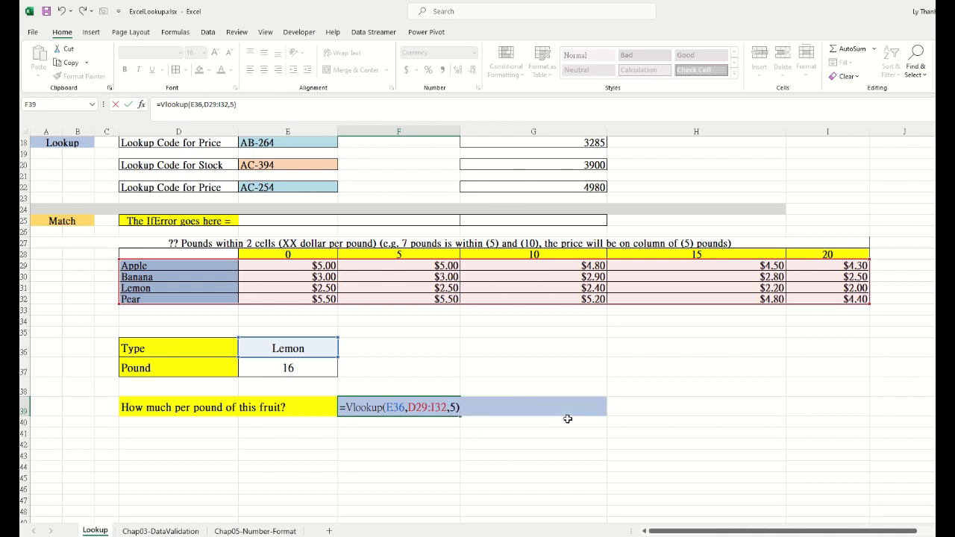
key("Return")
Review the column index in the F39 formula and test it with 5 pounds in E37 against the Lemon price for 5 pounds.
left_click(444, 409)
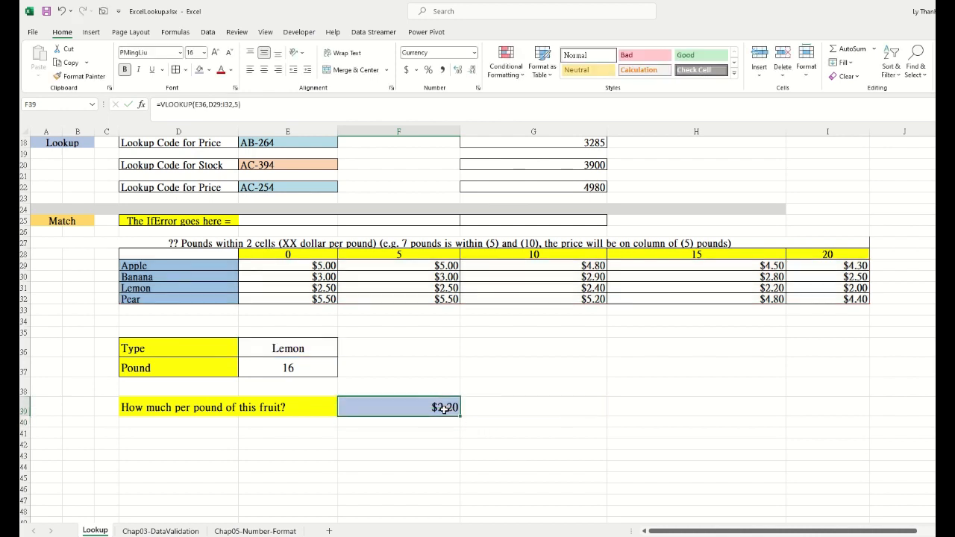
double_click(444, 409)
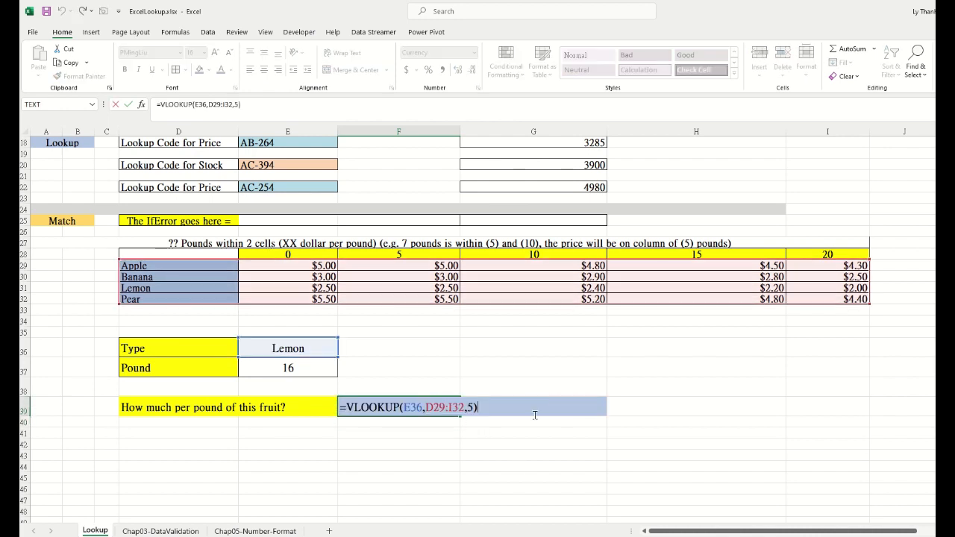
left_click(468, 406)
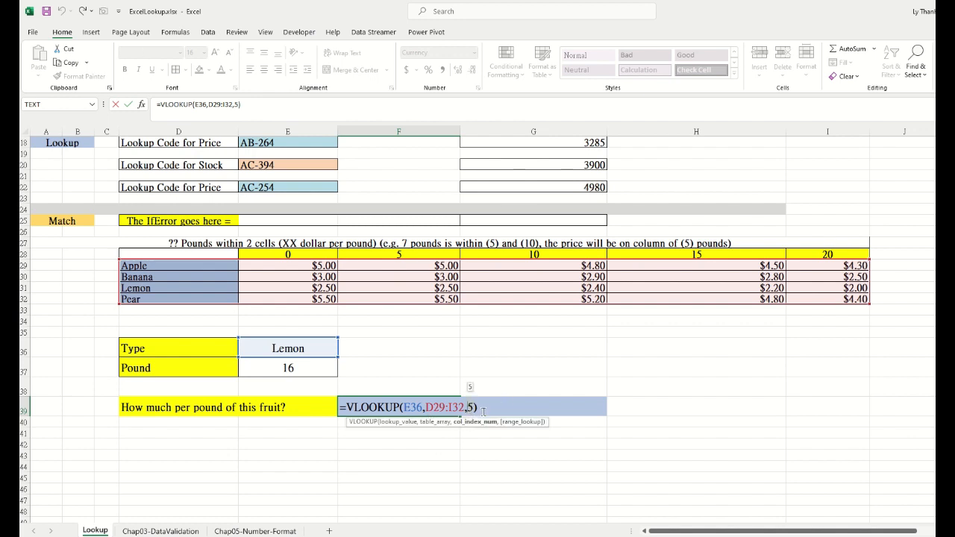
left_click(483, 409)
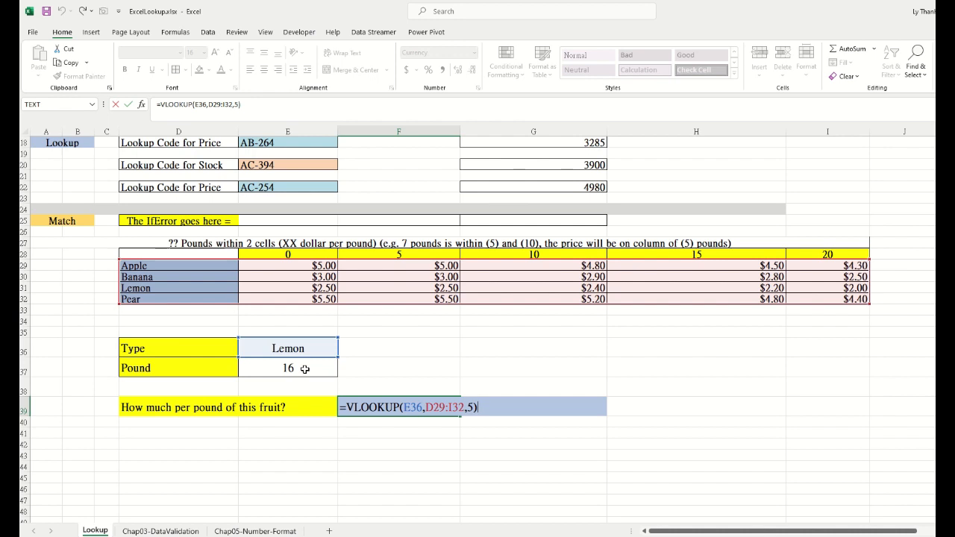
left_click(306, 369)
type("5")
key("Return")
left_click(447, 413)
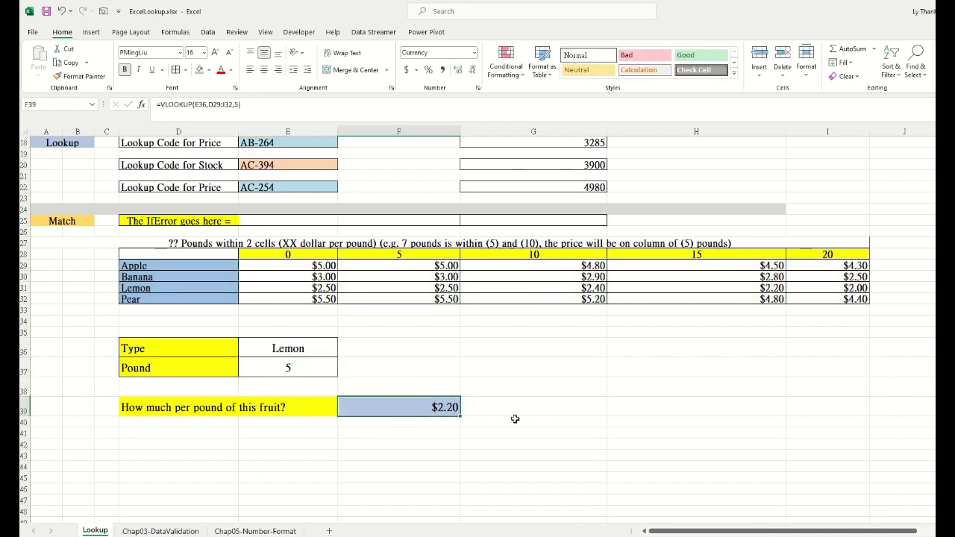
left_click(166, 290)
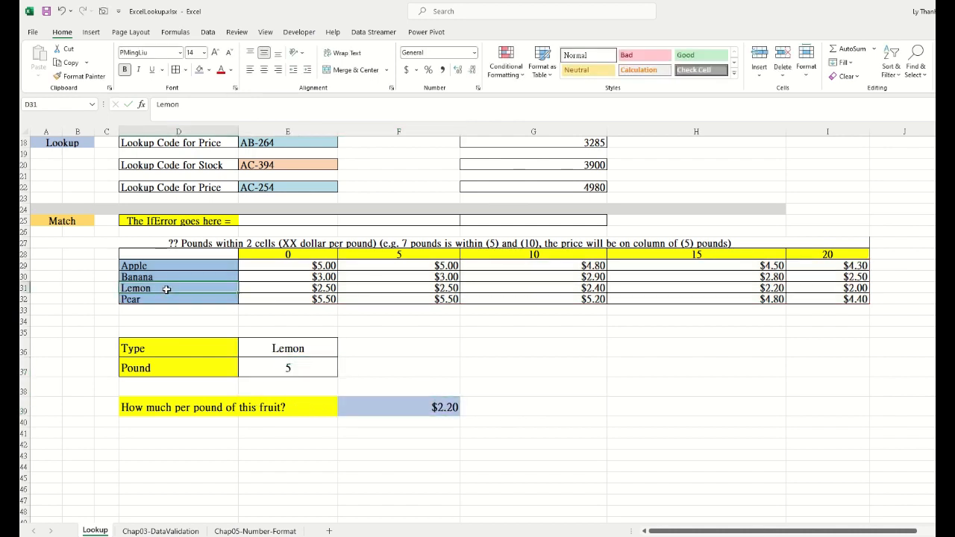
left_click(431, 289)
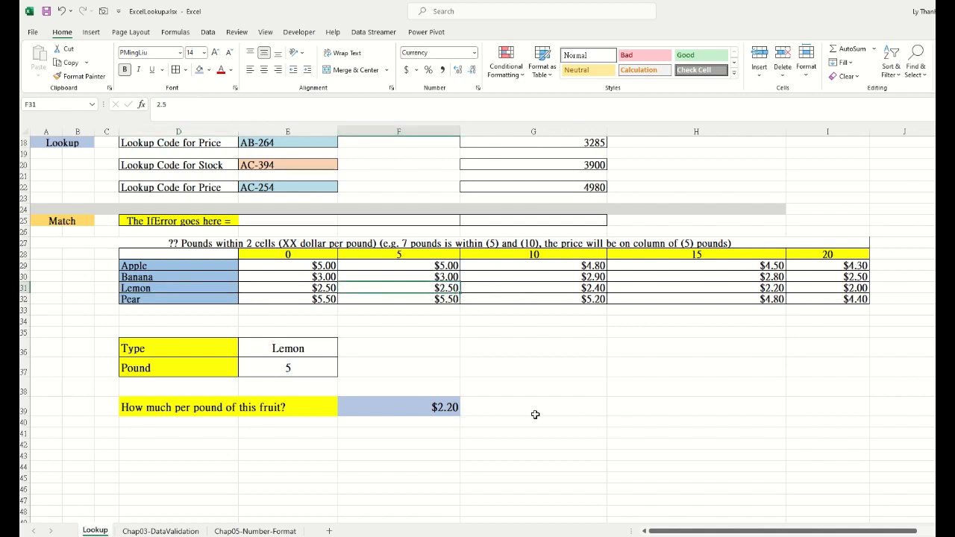
Replace the column index in the F39 formula with MATCH(E37,E28:I28)+1, reviewing the MATCH part before committing the formula.
left_click(438, 409)
double_click(438, 410)
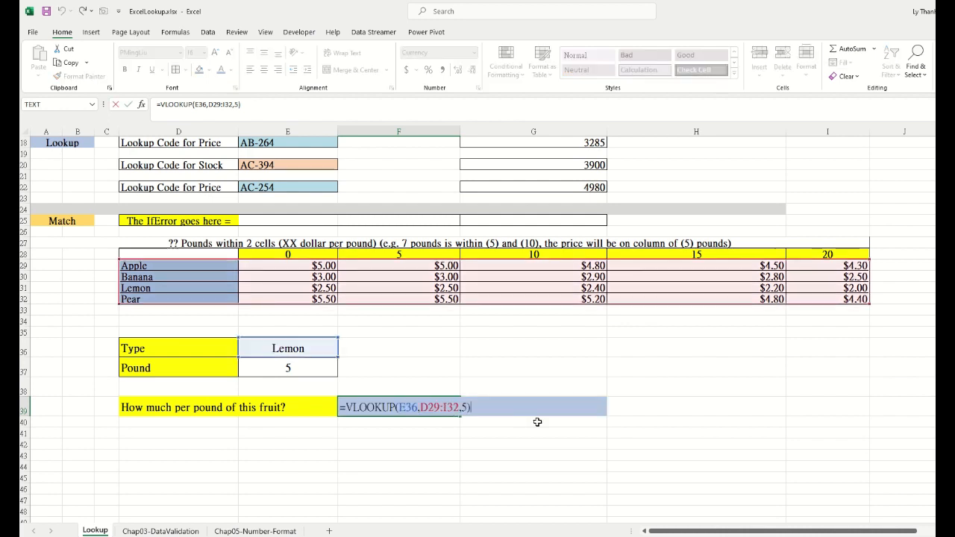
left_click(464, 407)
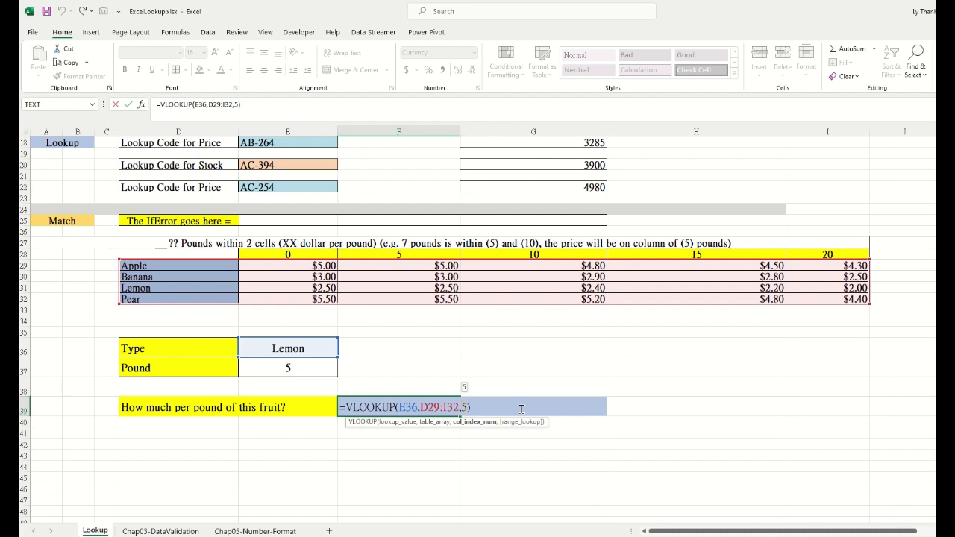
key("BackSpace")
type("match(")
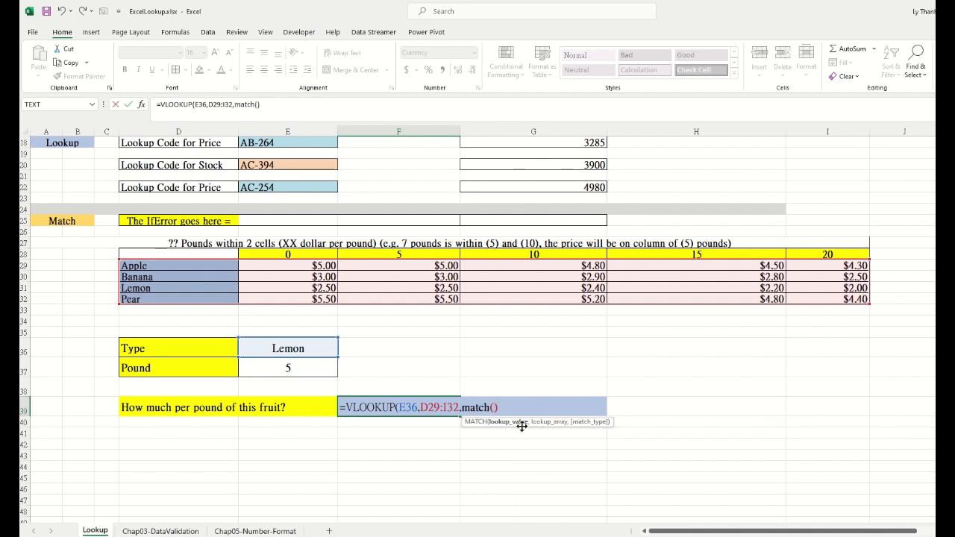
left_click(307, 368)
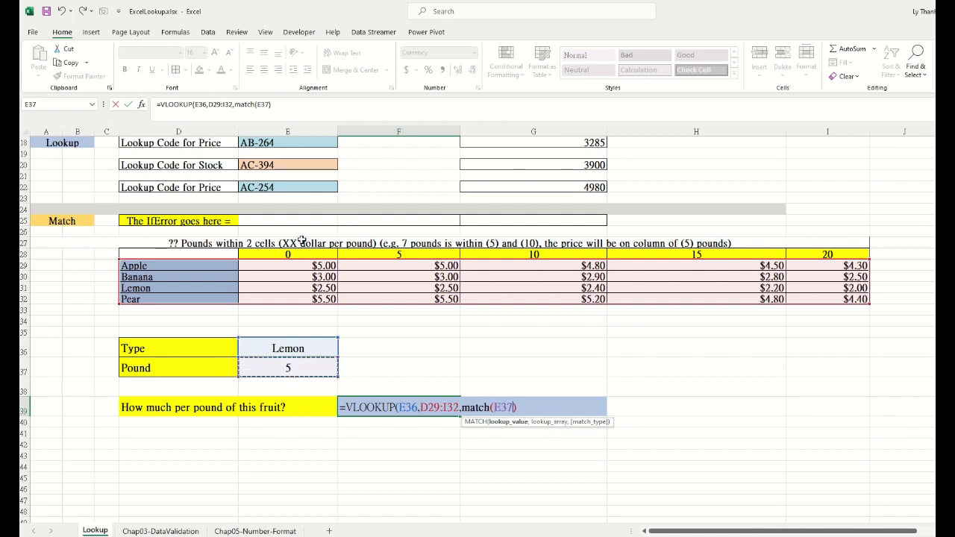
type(",")
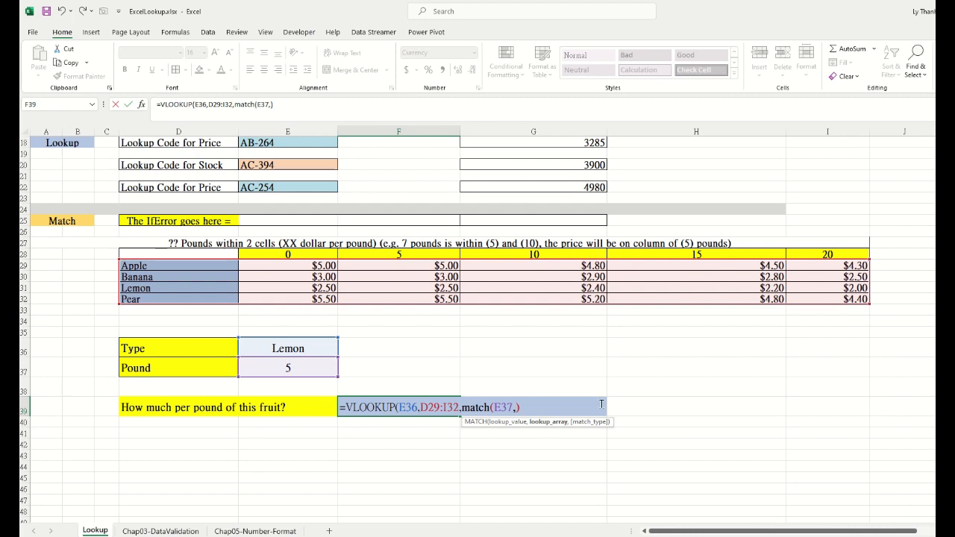
left_click_drag(287, 255, 828, 255)
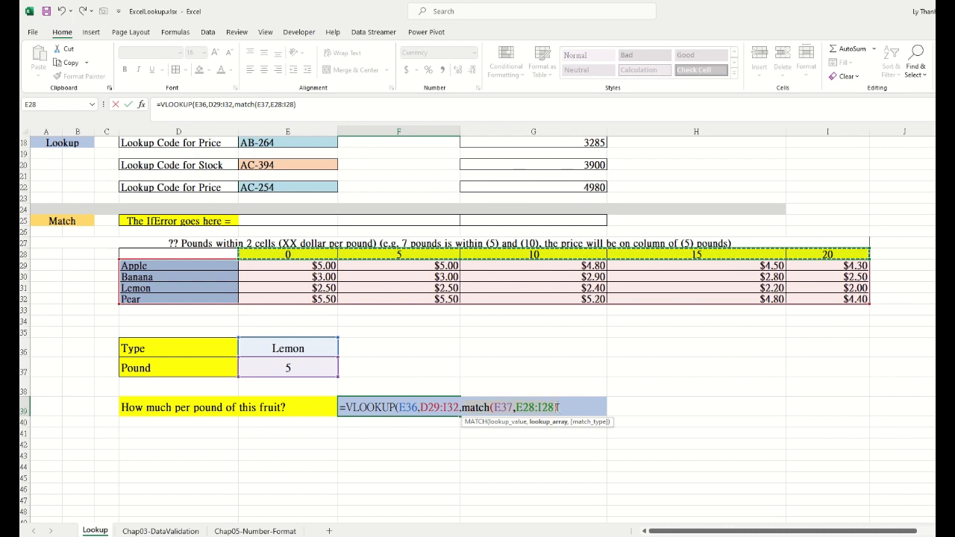
type(")+1")
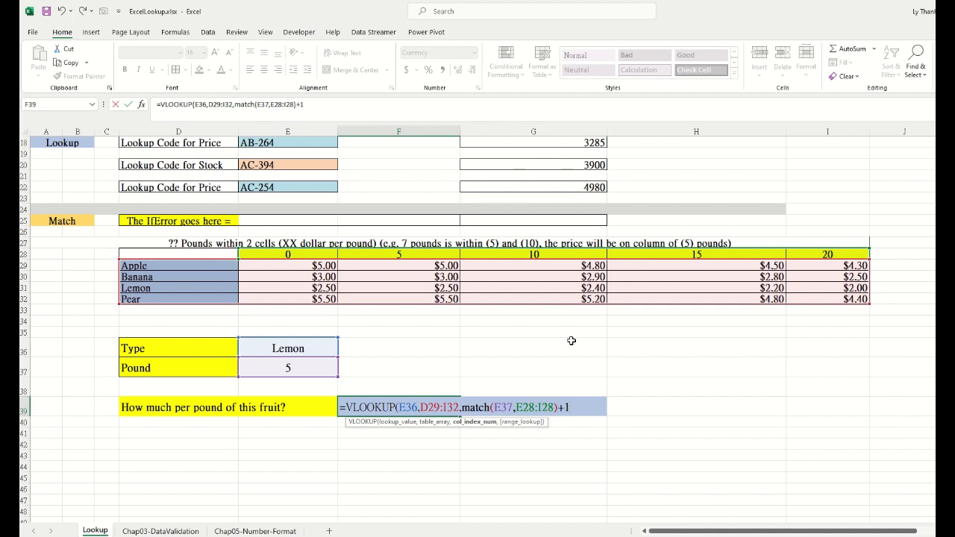
type(")")
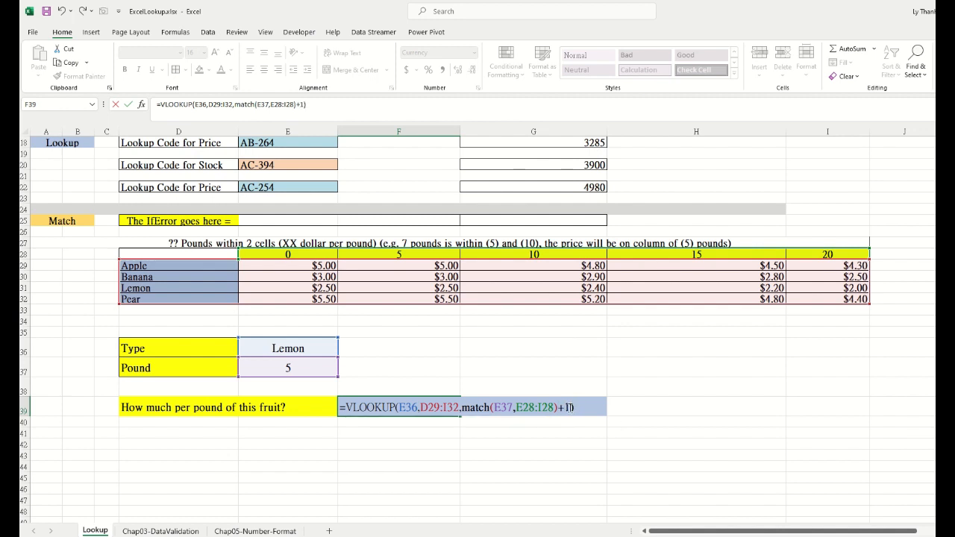
left_click(401, 407)
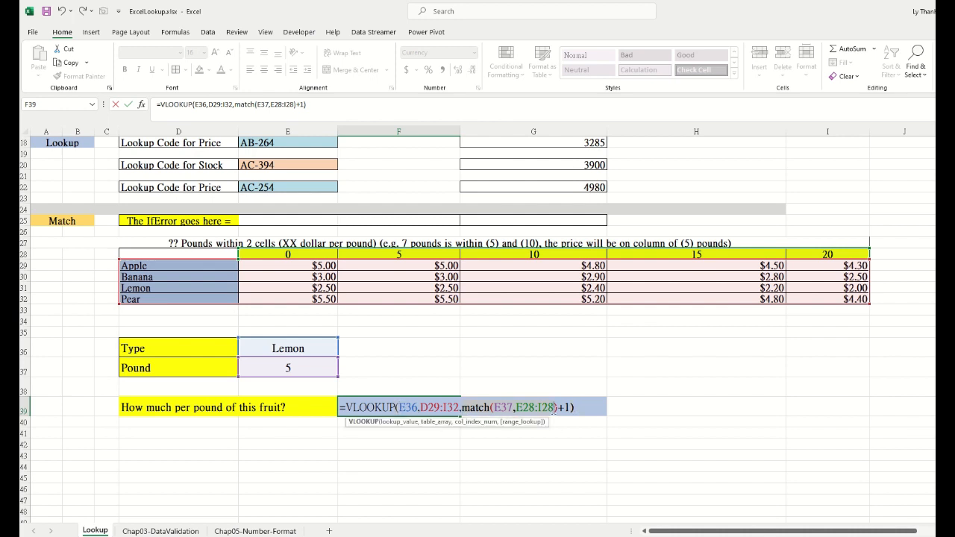
left_click(554, 407)
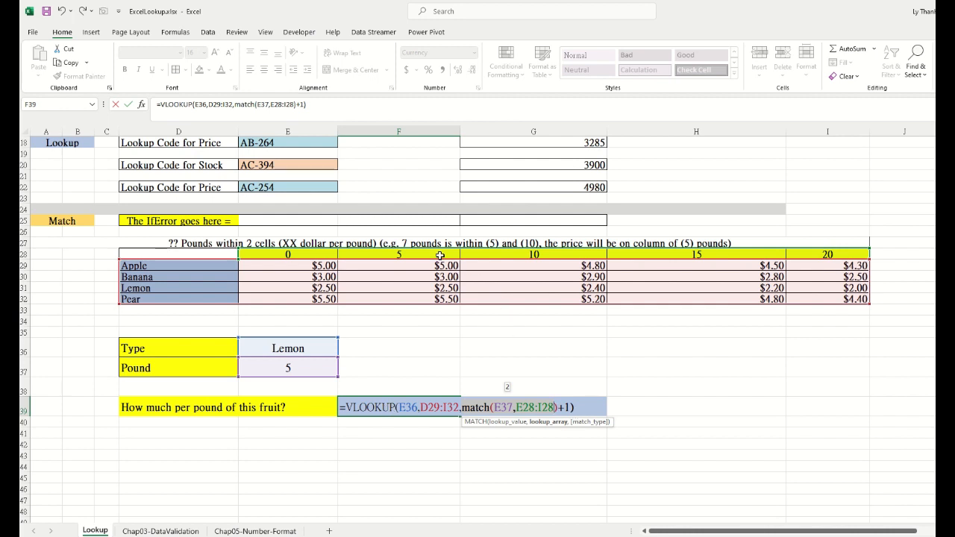
left_click(568, 407)
left_click(587, 406)
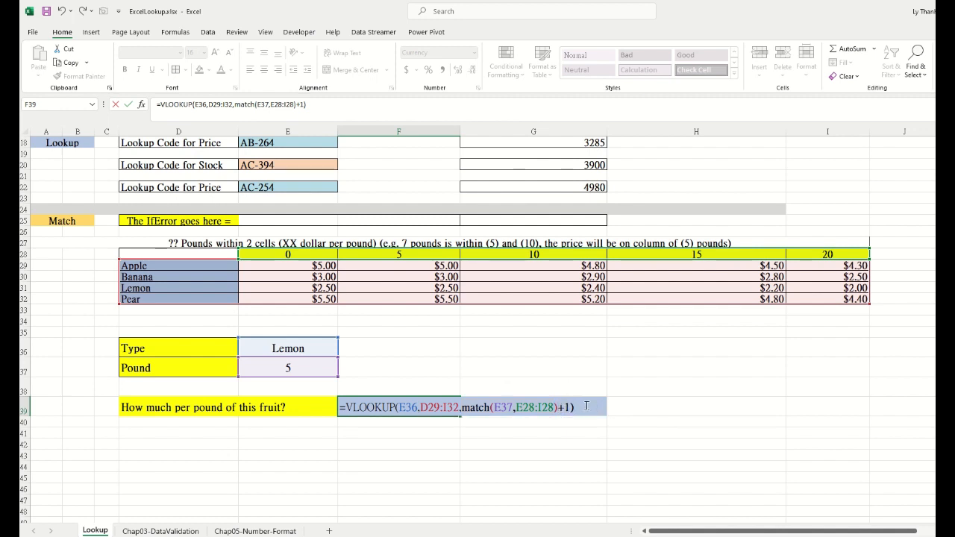
key("Return")
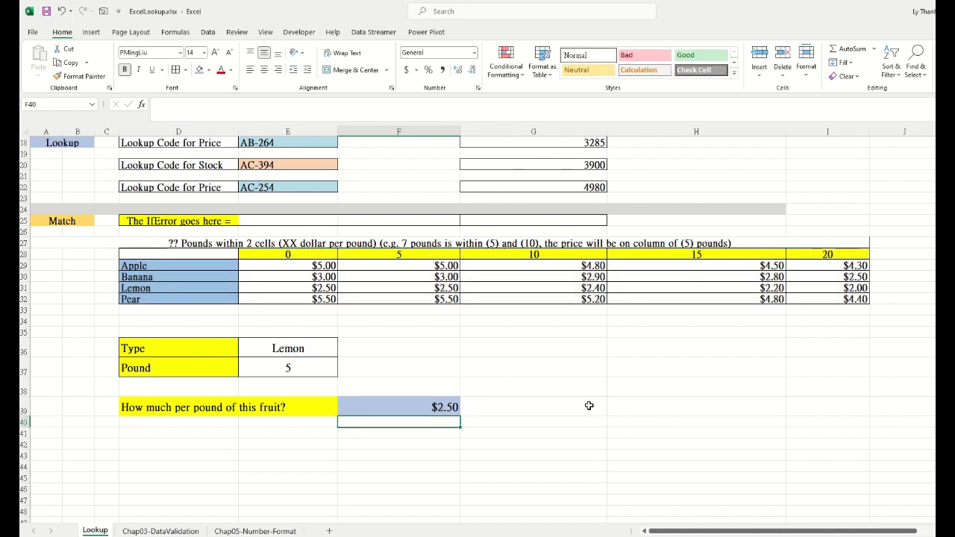
Compare the F39 result with the entered type and quantity and the Lemon price in the 5 pound column.
left_click(437, 407)
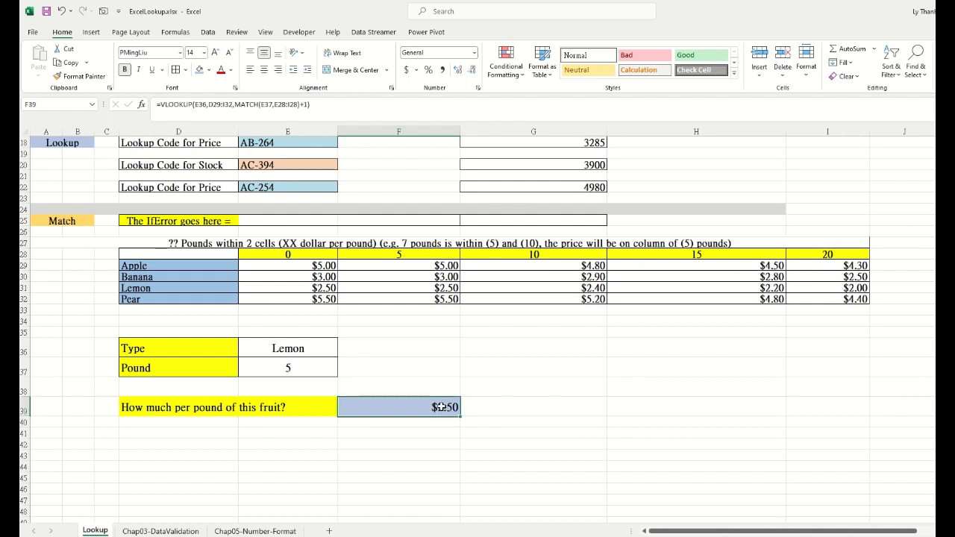
left_click(315, 369)
left_click(312, 351)
left_click(435, 288)
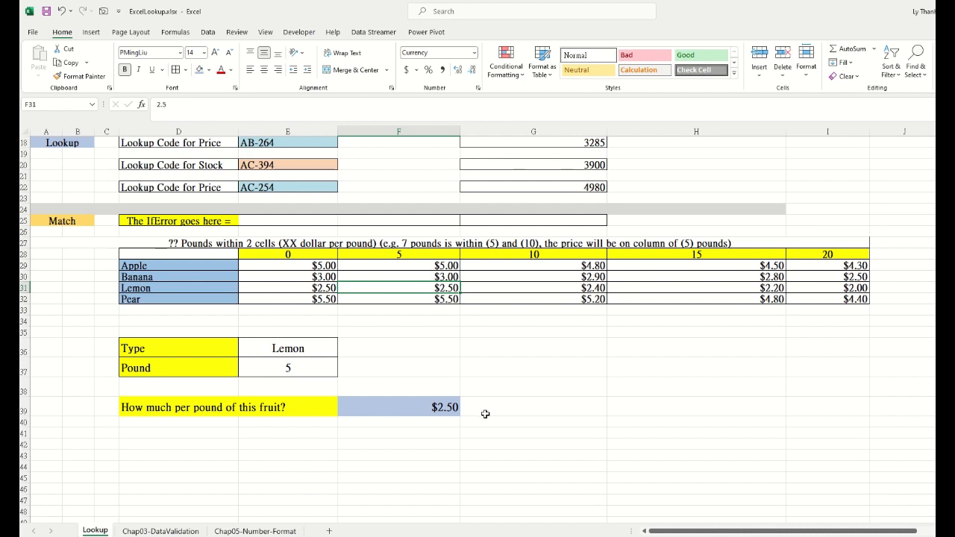
Set the quantity in E37 to 12 and compare the F39 result with the Lemon price in the 10 pound column.
left_click(302, 371)
type("12")
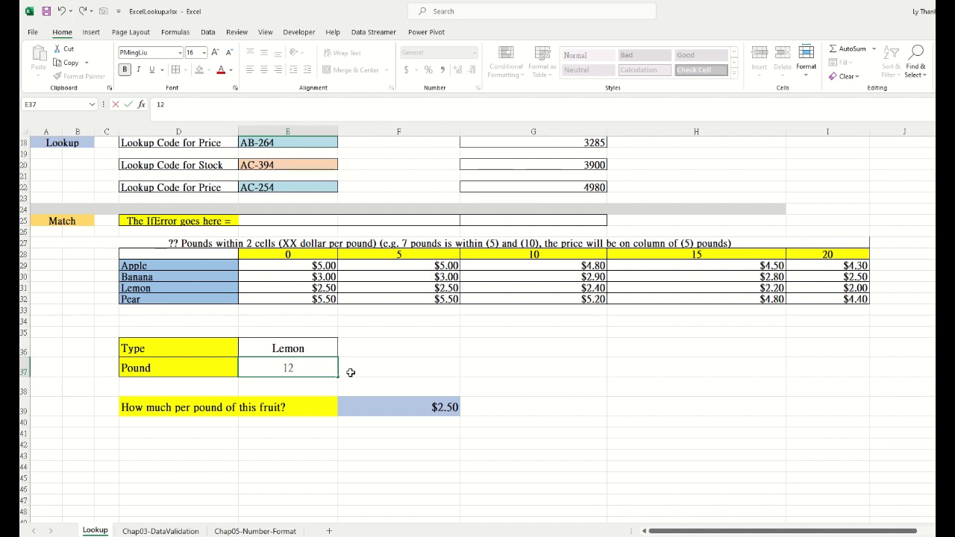
key("Return")
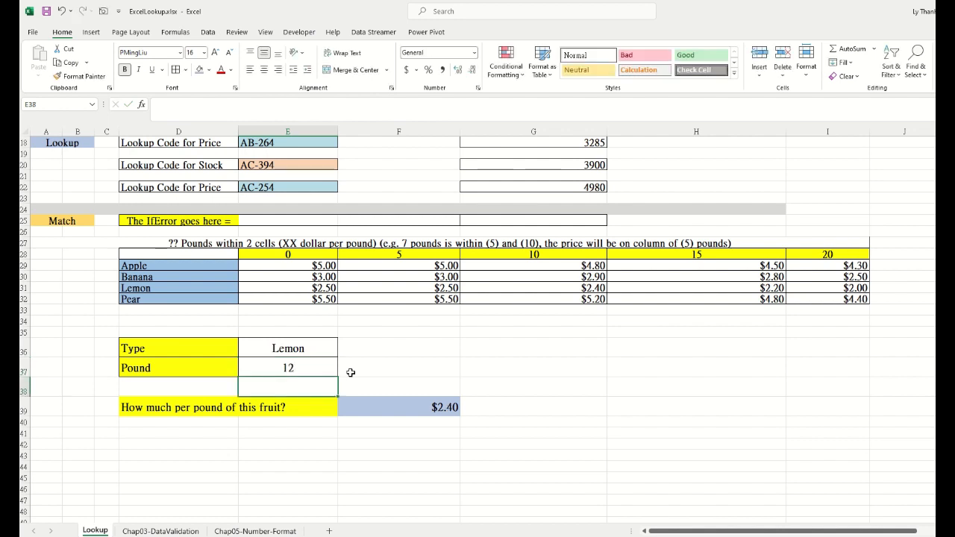
left_click(450, 411)
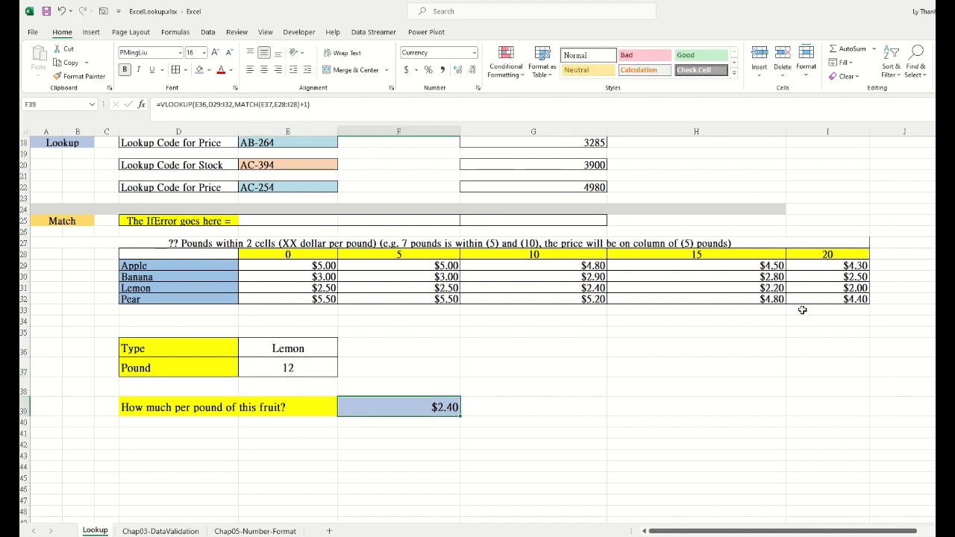
left_click(590, 288)
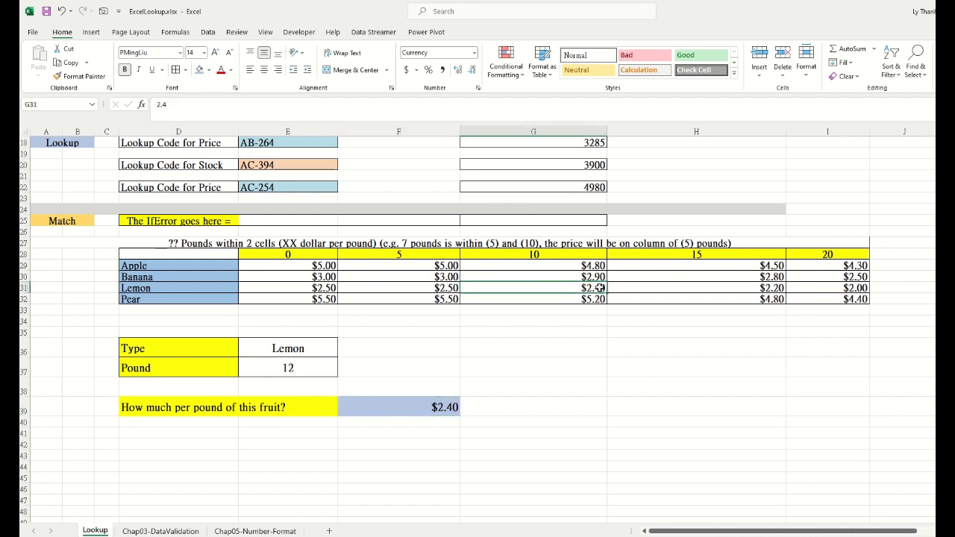
Change the fruit type in E36 to Banana and check F39 against the Banana price in the 10 pound column.
left_click(308, 351)
type("Banana")
key("Return")
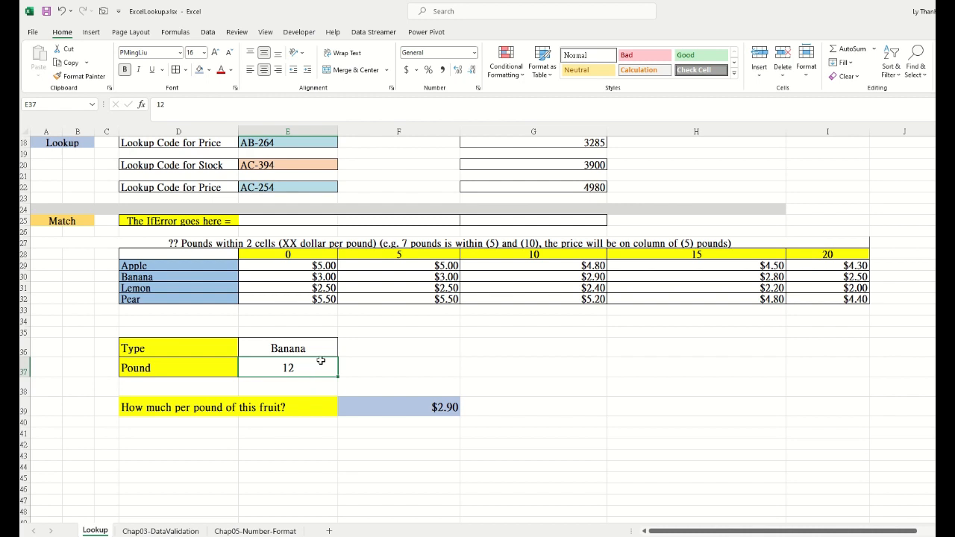
left_click(534, 277)
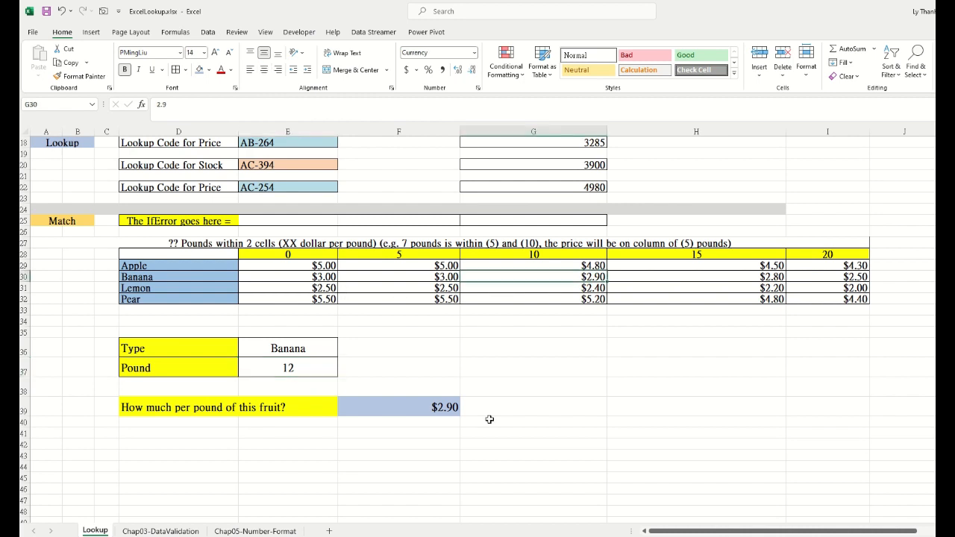
Set the Pound value in E37 to 25 and check the Banana price in the 20-pound column.
left_click(312, 369)
type("25")
key("Return")
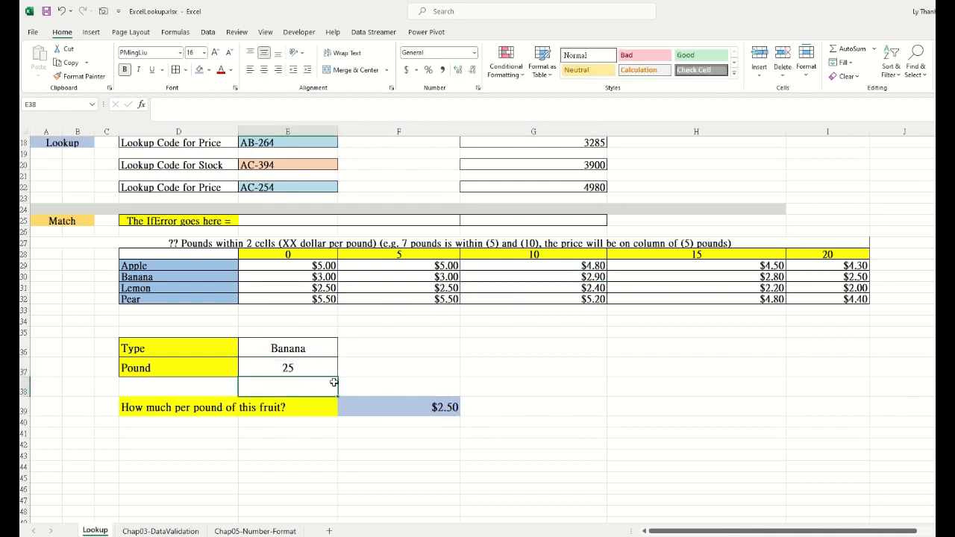
left_click(418, 408)
left_click(859, 277)
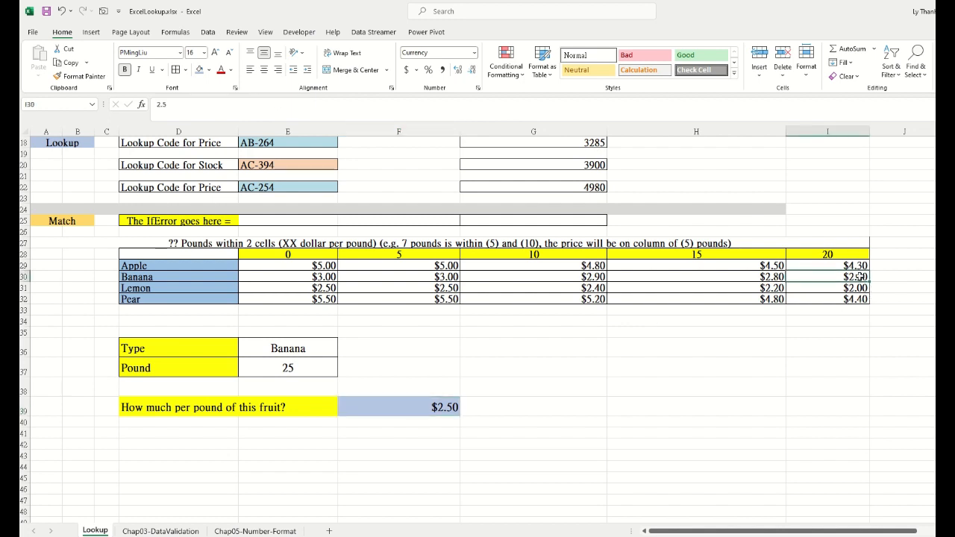
Review the combined VLOOKUP and MATCH formula in the price-per-pound cell F39.
left_click(419, 411)
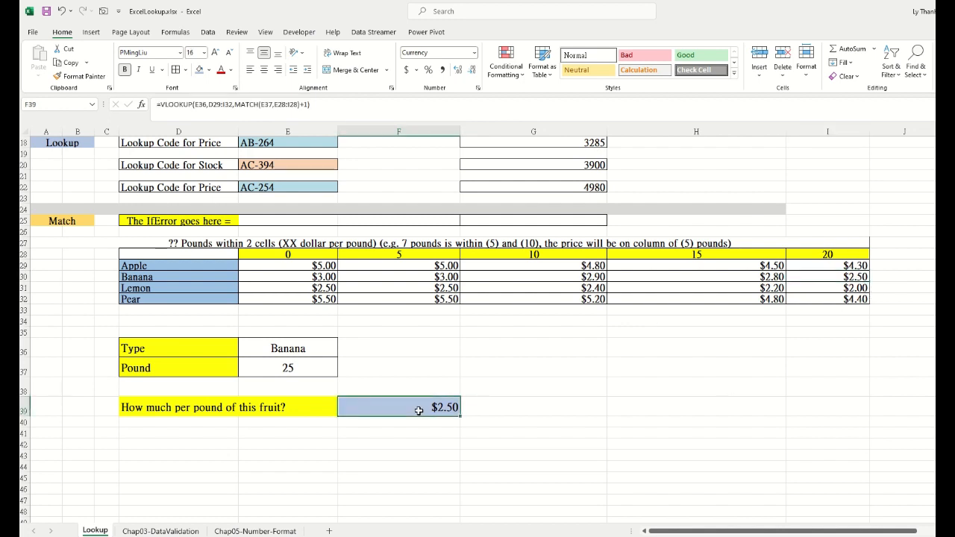
double_click(418, 410)
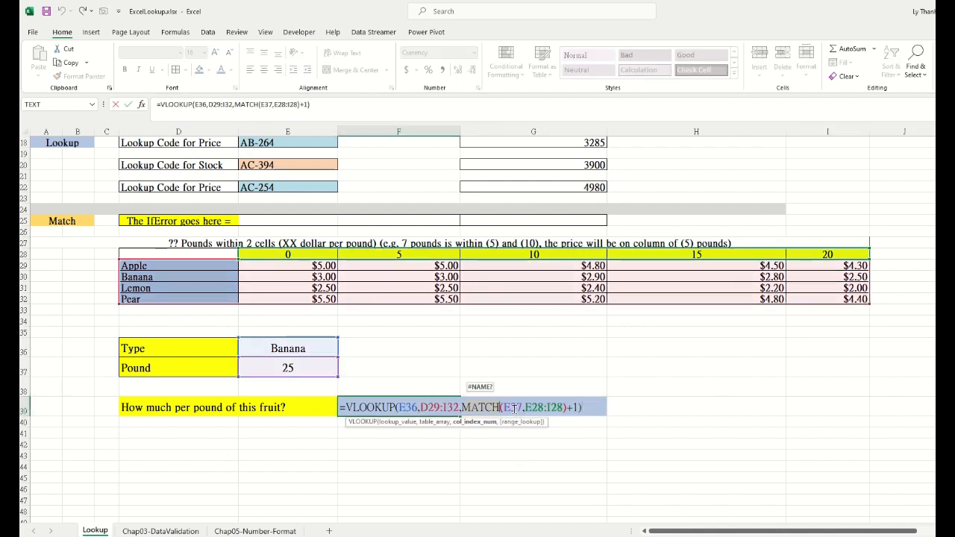
left_click(348, 408)
left_click(577, 408)
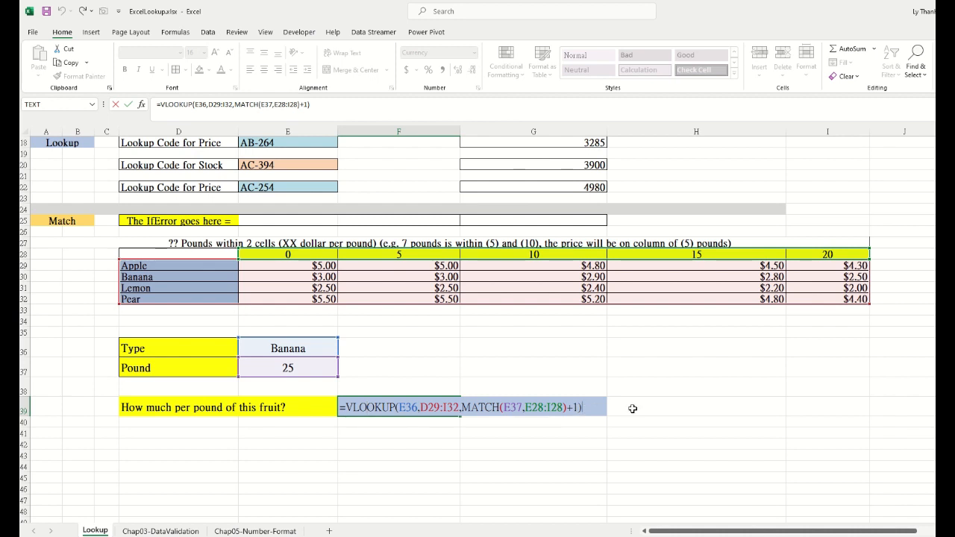
key("Return")
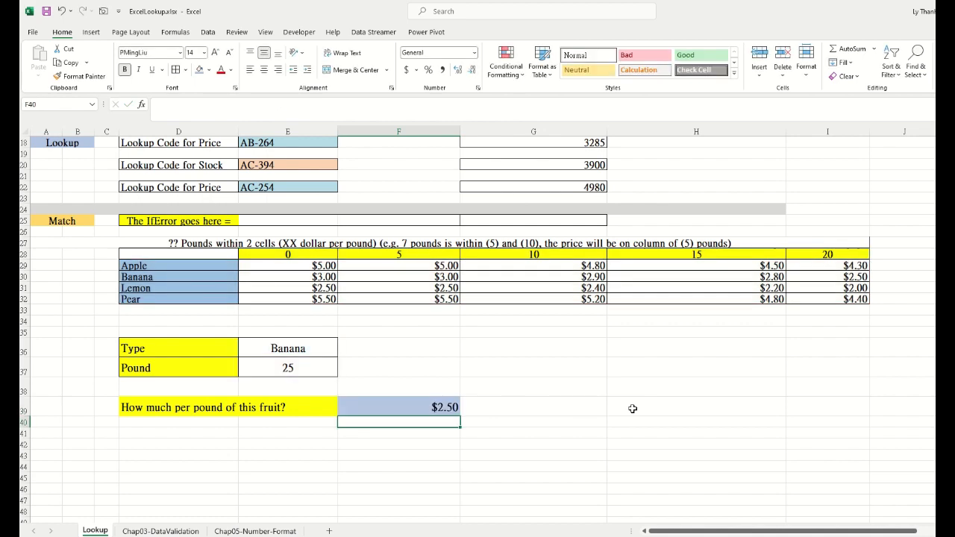
Look through the available Lookup & Reference functions, including LOOKUP, MATCH and VLOOKUP.
scroll(493, 391, "up", 3)
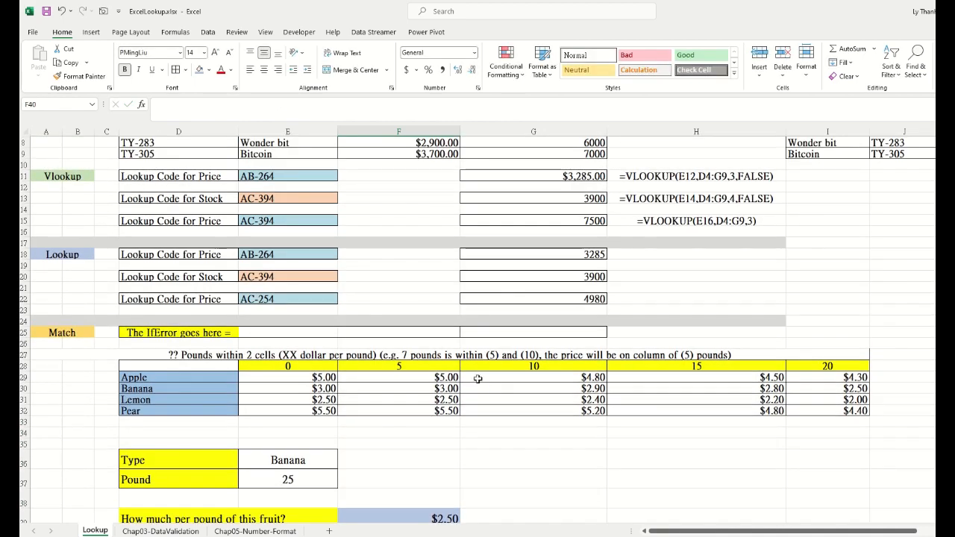
left_click(68, 331)
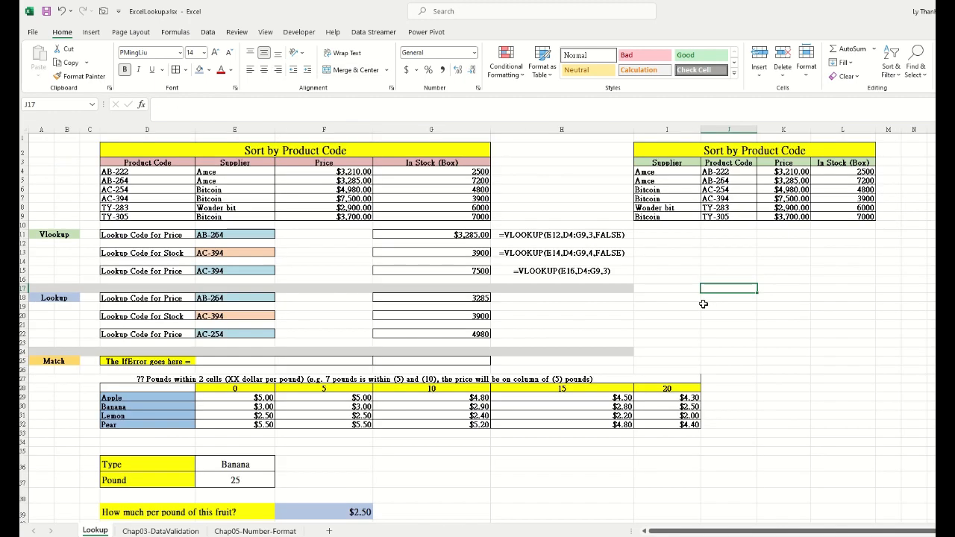
left_click(731, 254)
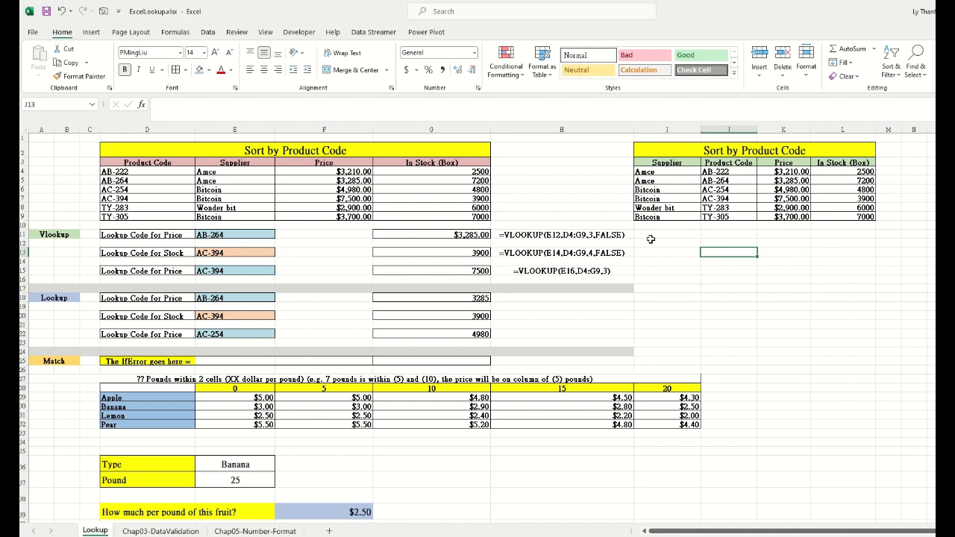
left_click(177, 32)
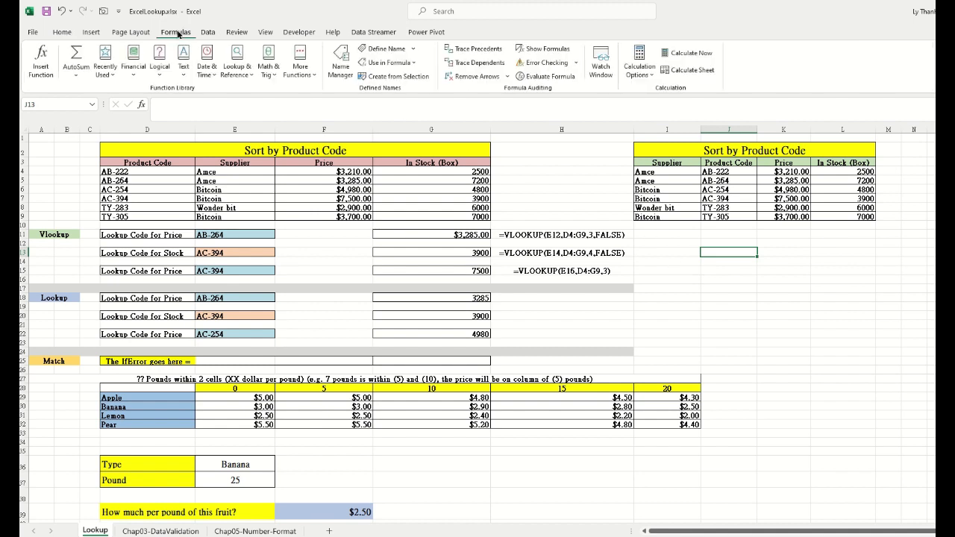
left_click(250, 74)
scroll(308, 202, "down", 3)
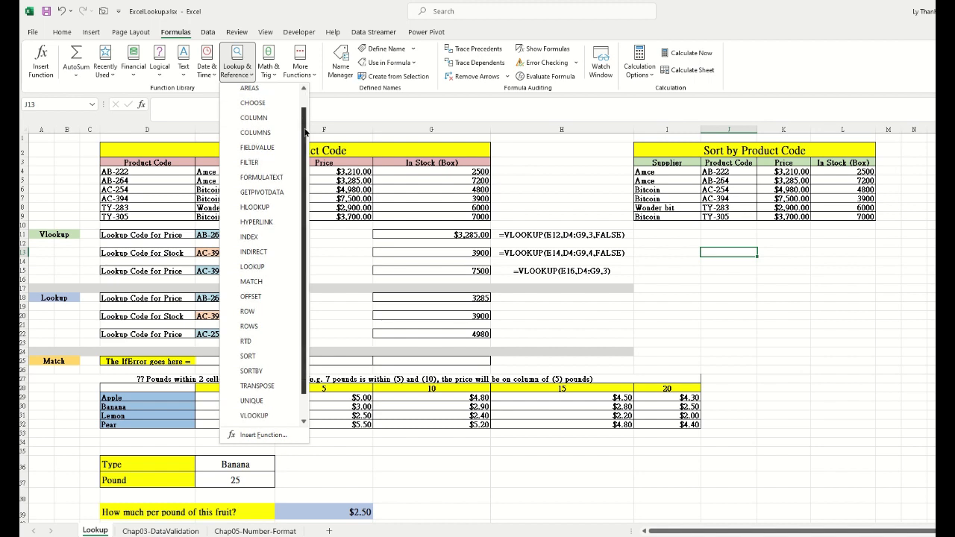
left_click_drag(309, 200, 300, 175)
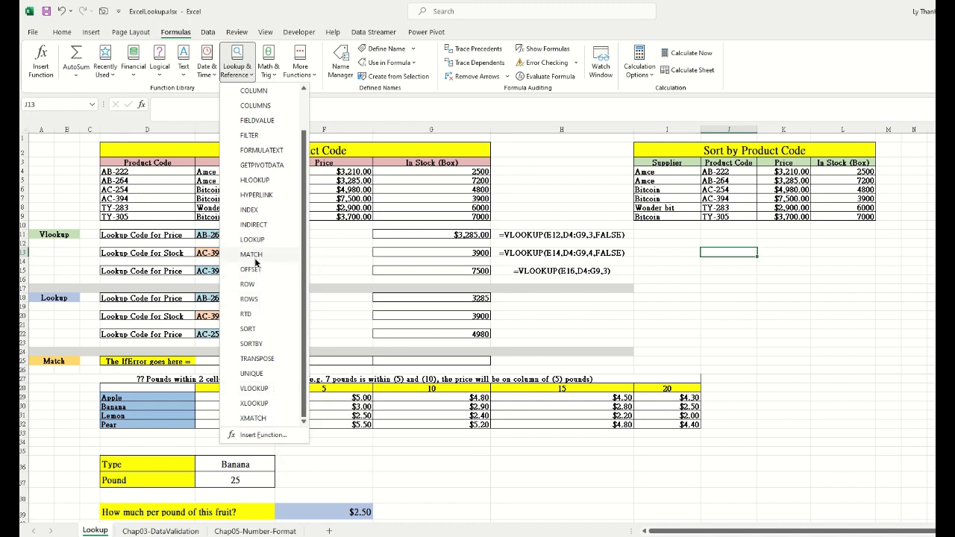
scroll(761, 306, "up", 1)
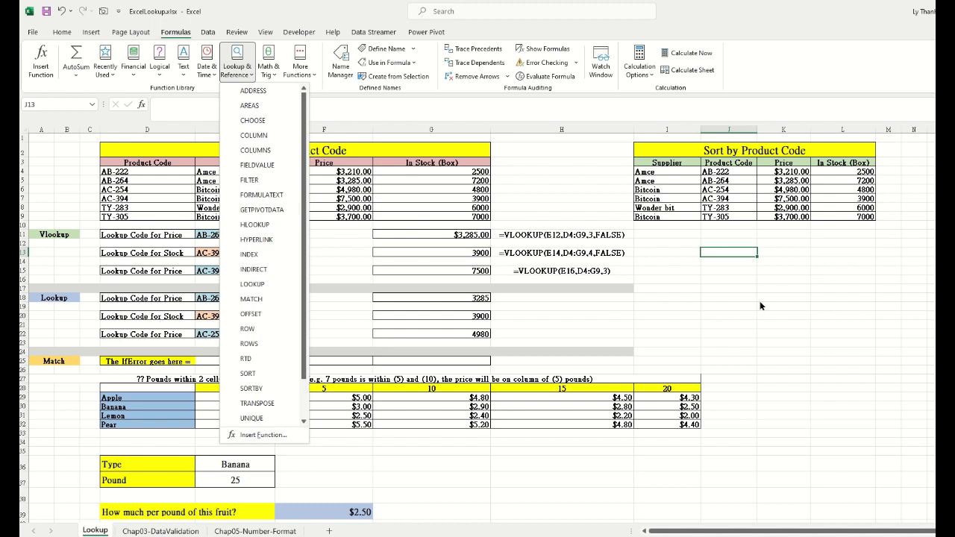
left_click(761, 306)
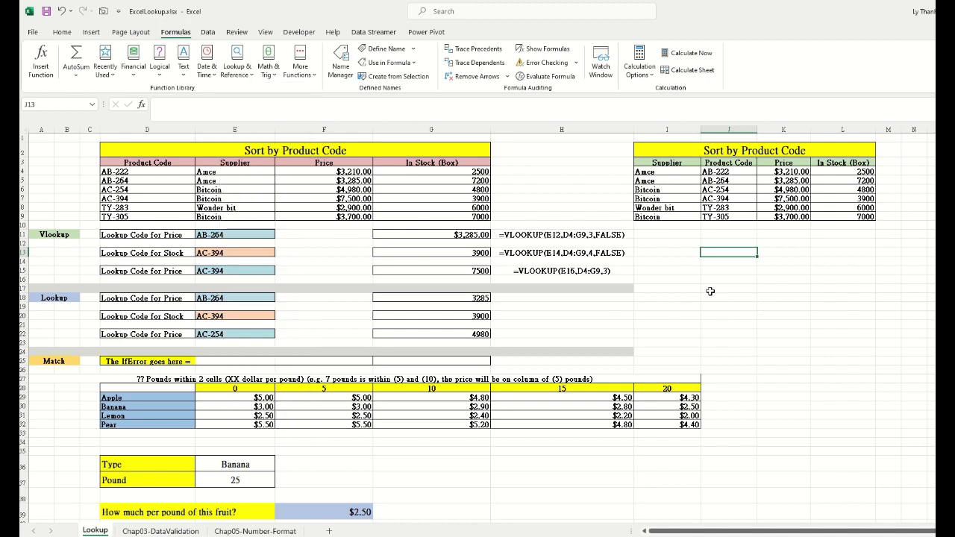
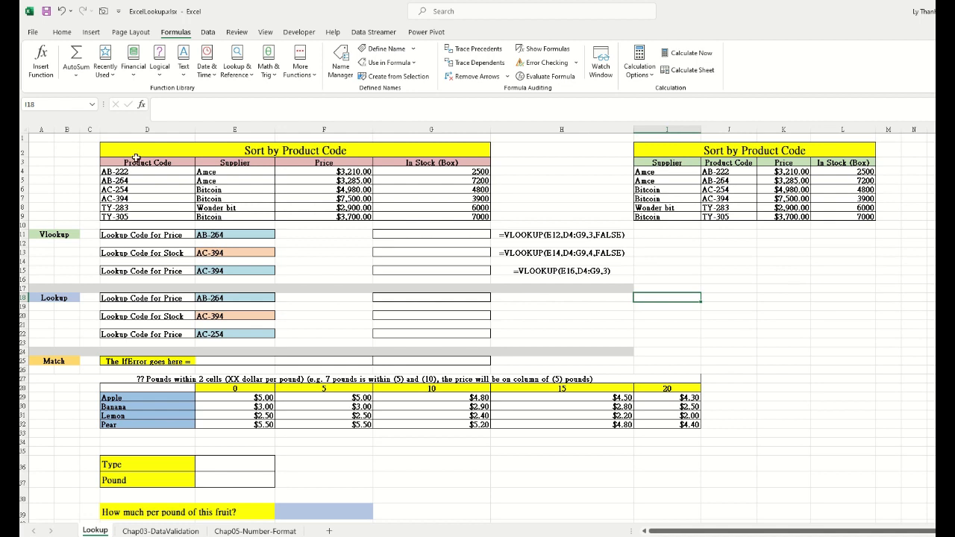
Examine the product table's Product Code, Supplier, Price and In Stock columns, and locate the Vlookup code AB-264 in it.
left_click_drag(136, 152, 286, 216)
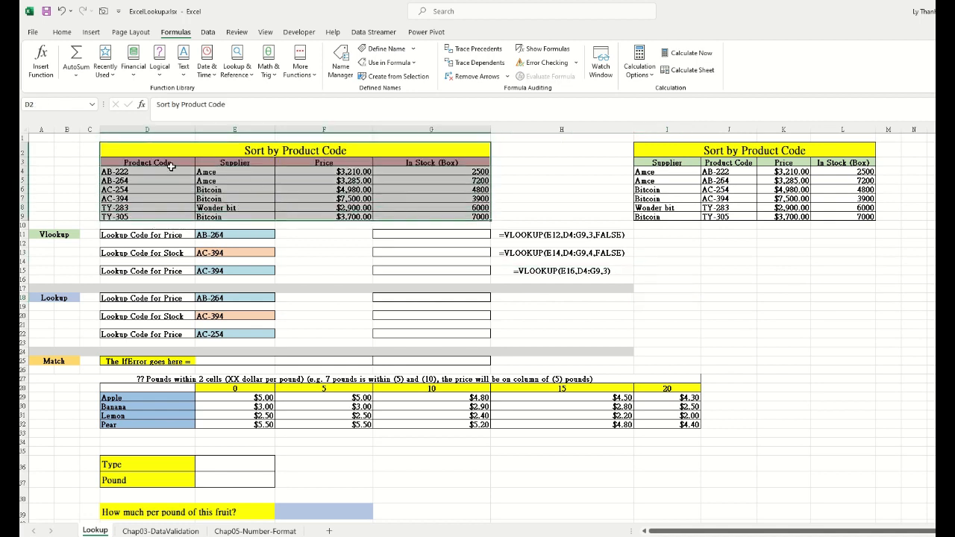
left_click_drag(171, 164, 163, 216)
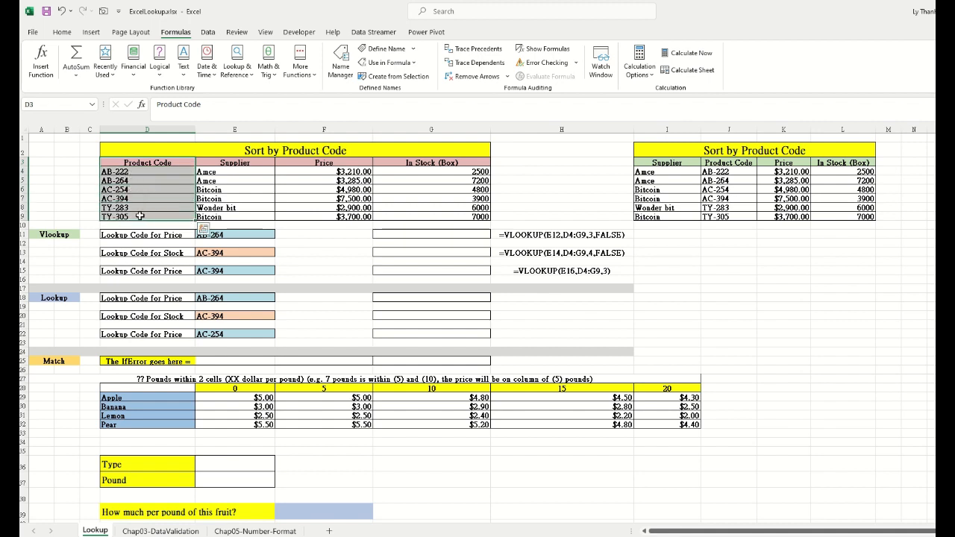
left_click_drag(237, 172, 247, 216)
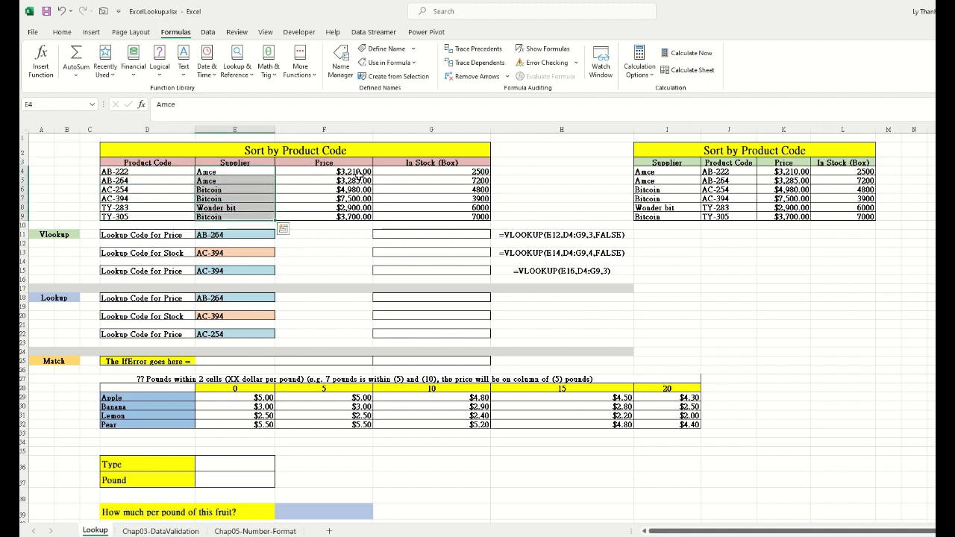
left_click_drag(358, 174, 360, 216)
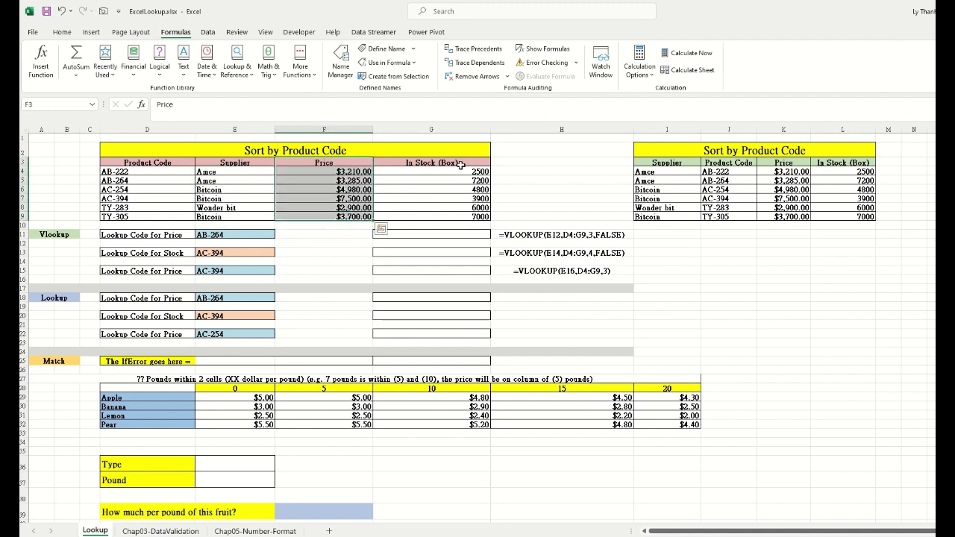
left_click_drag(462, 164, 457, 217)
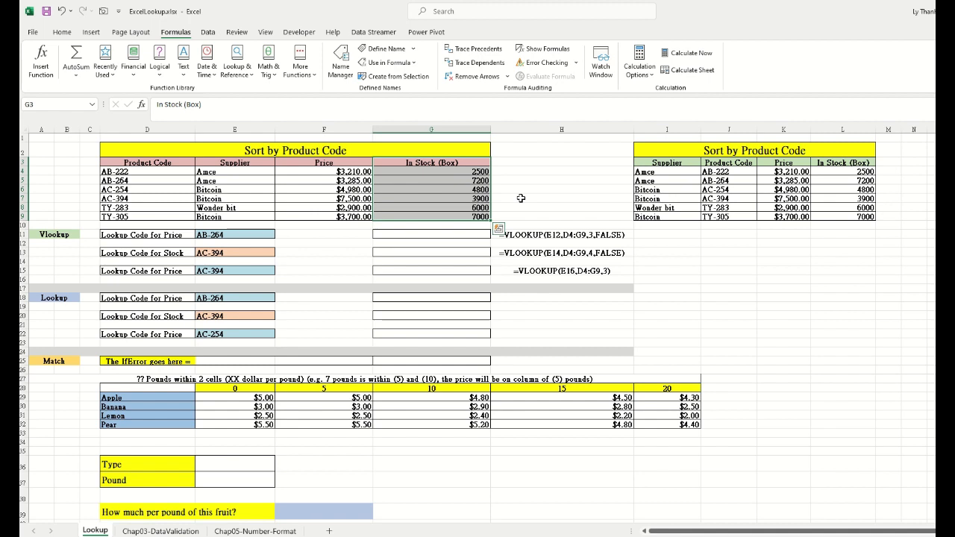
left_click(342, 247)
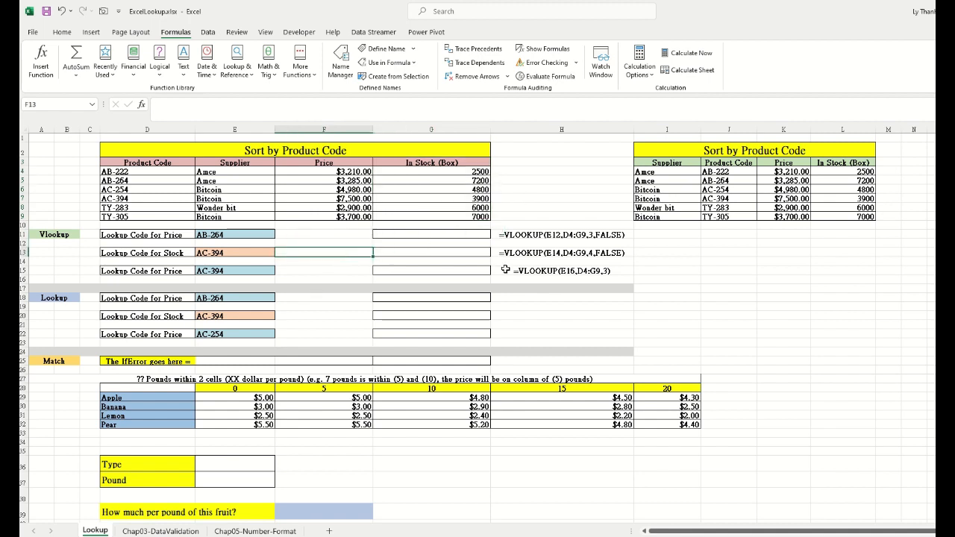
left_click(65, 238)
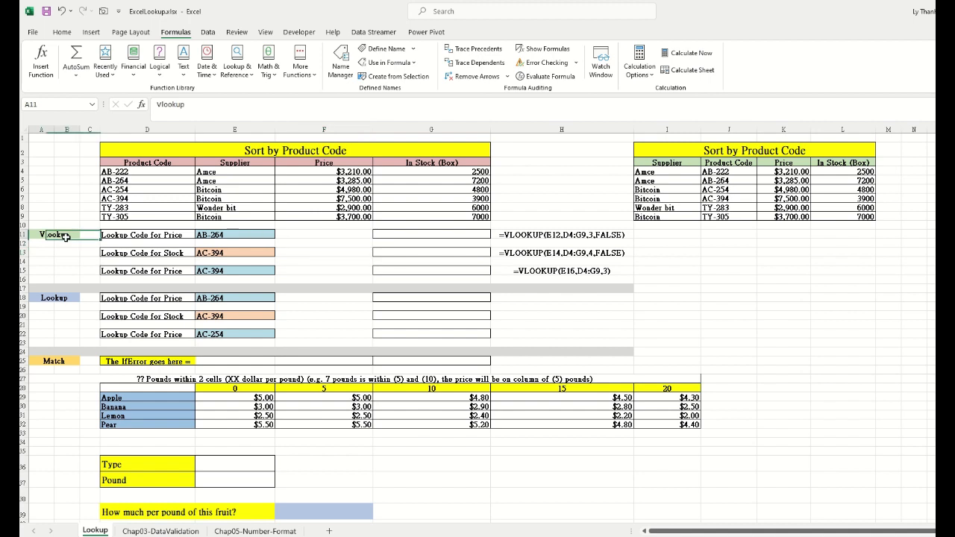
left_click(234, 235)
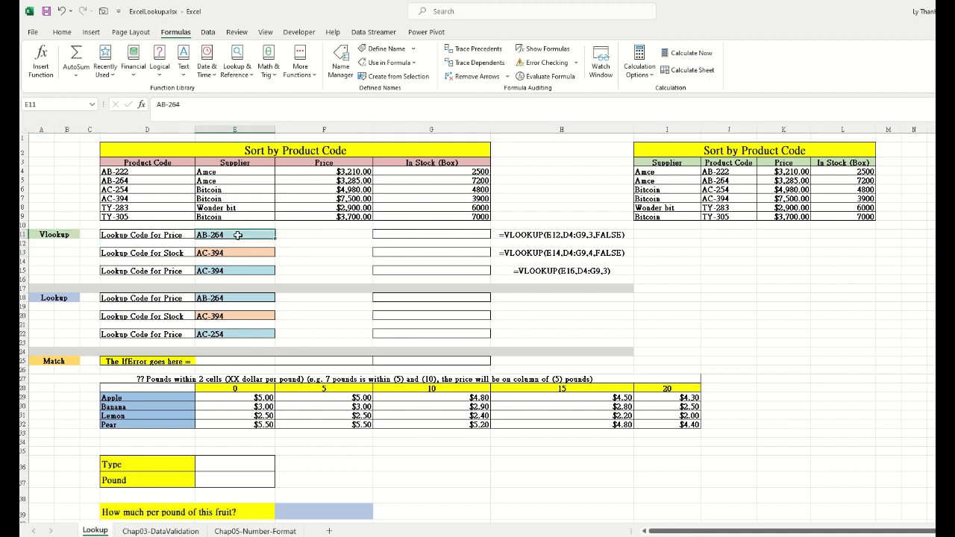
left_click(166, 182)
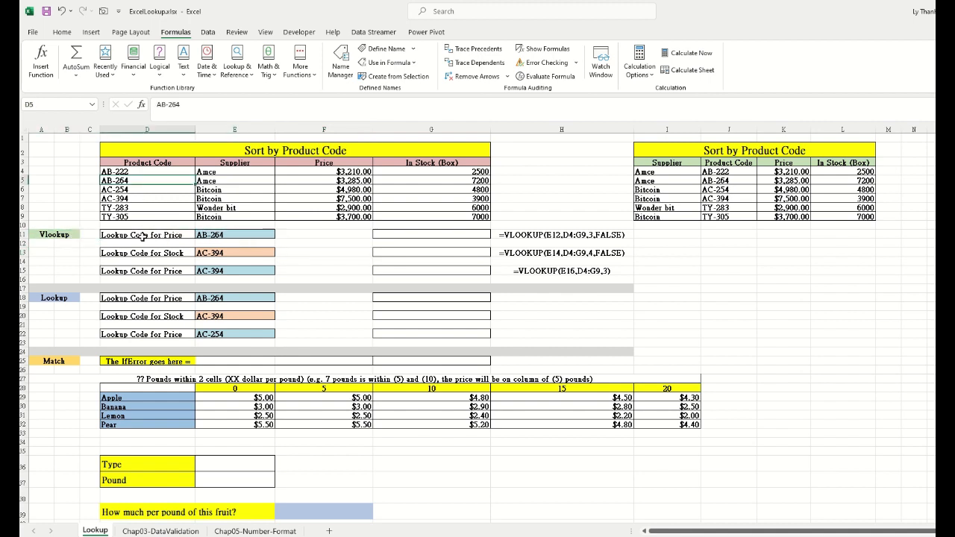
Enter =VLOOKUP(E11,D4:G9,3,FALSE) in G11 to return the price for code AB-264 with an exact match.
left_click(418, 235)
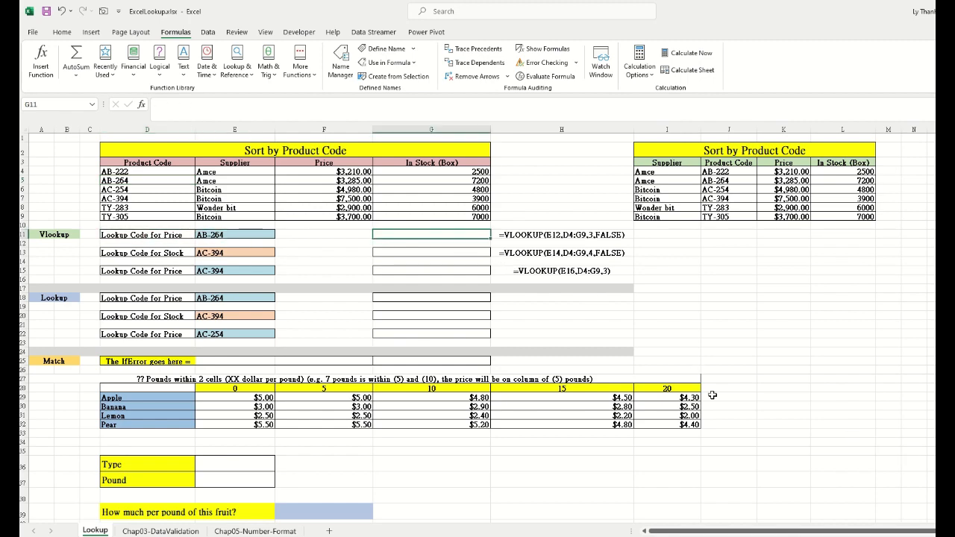
scroll(572, 256, "up", 2)
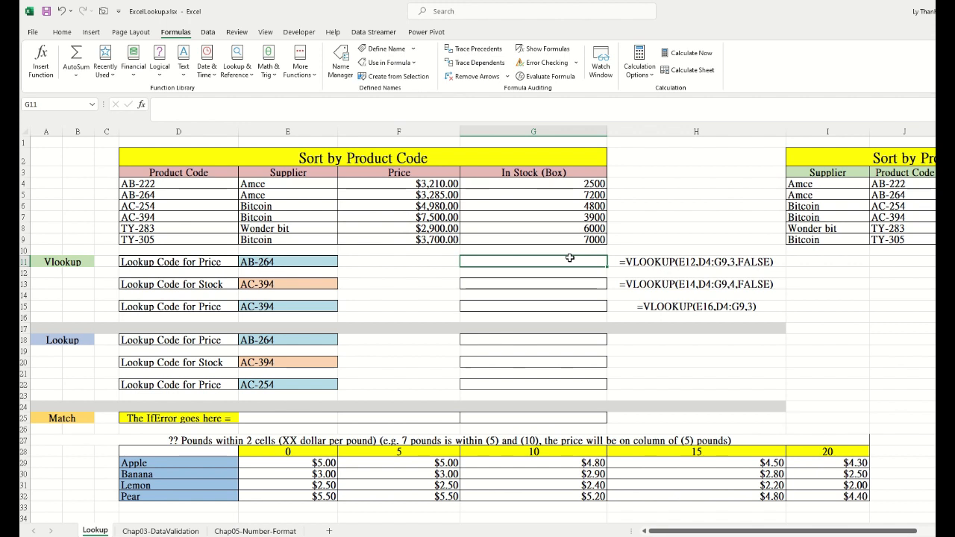
type("=")
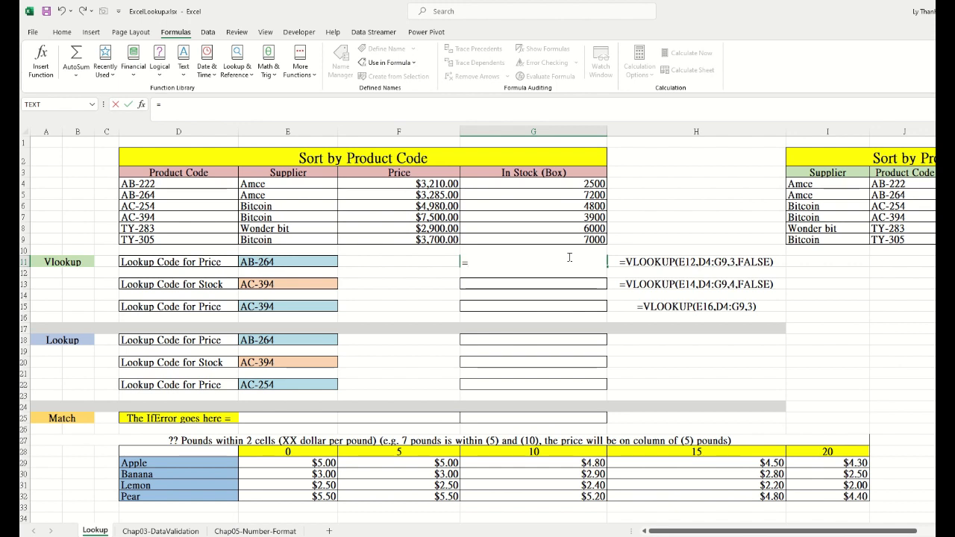
type("Vlookup(")
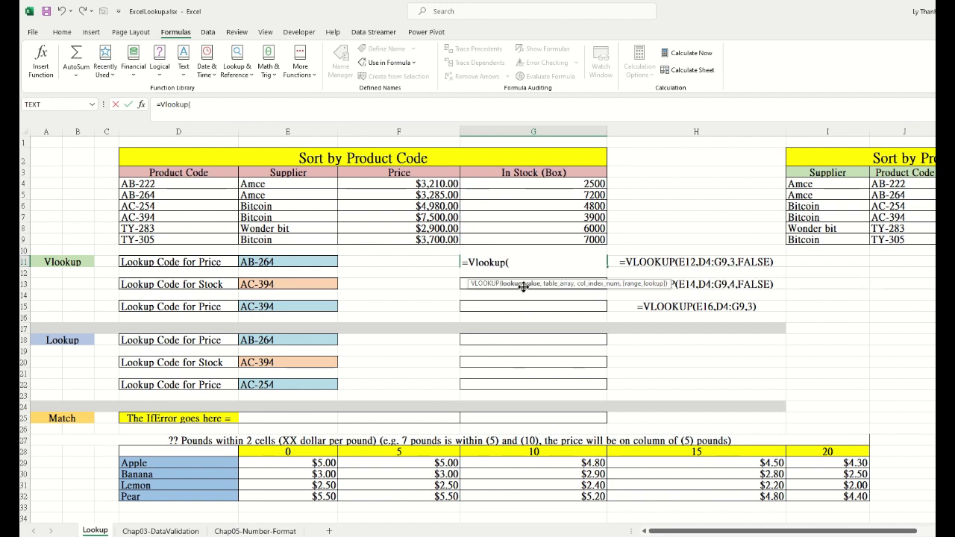
left_click(295, 263)
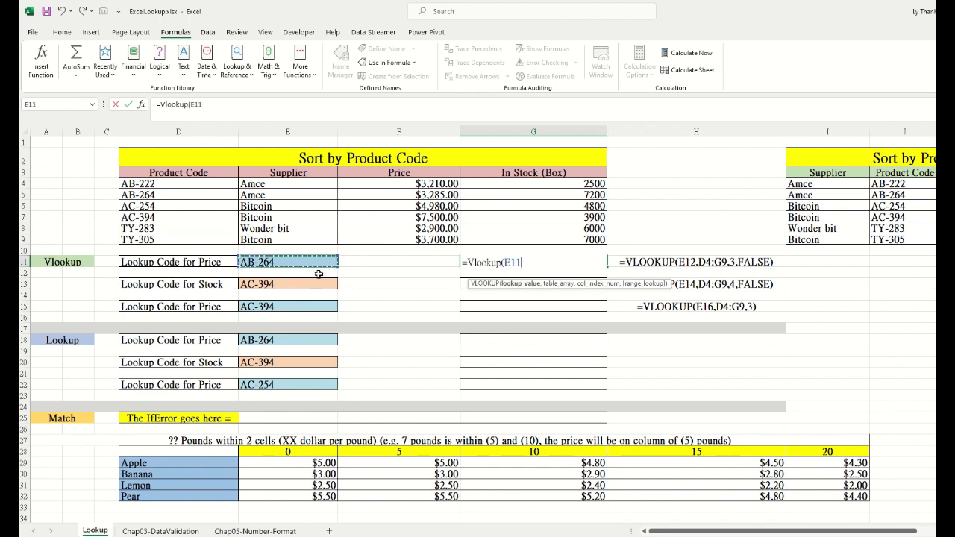
type(",")
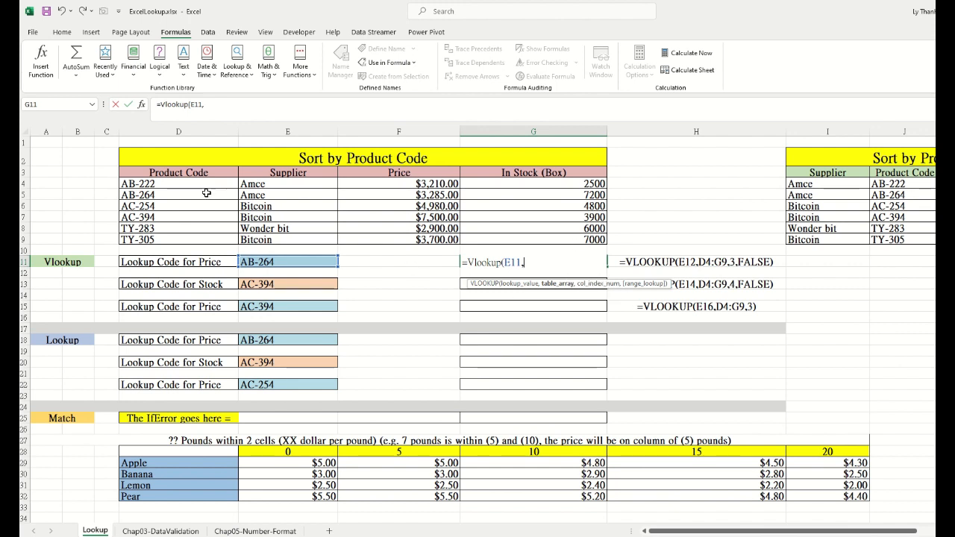
left_click_drag(184, 185, 530, 240)
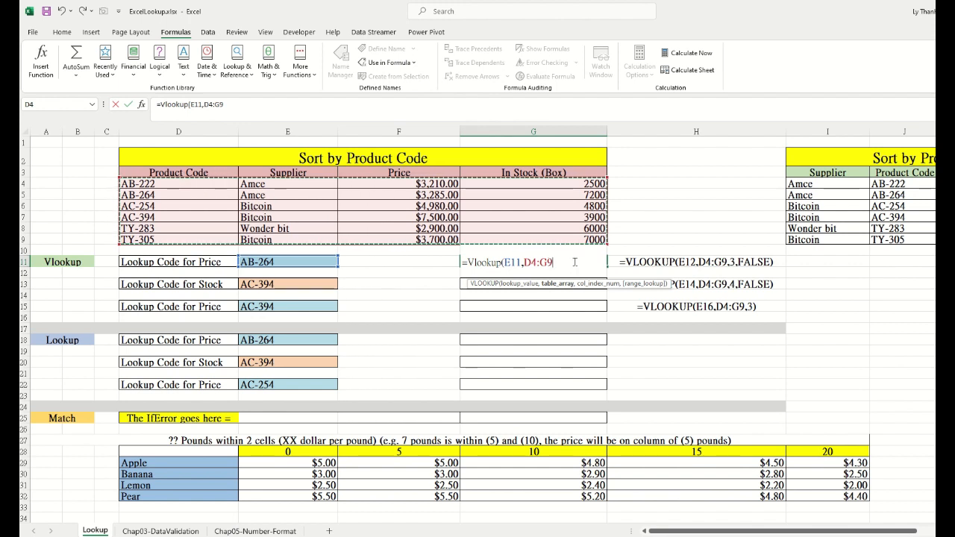
type(",3")
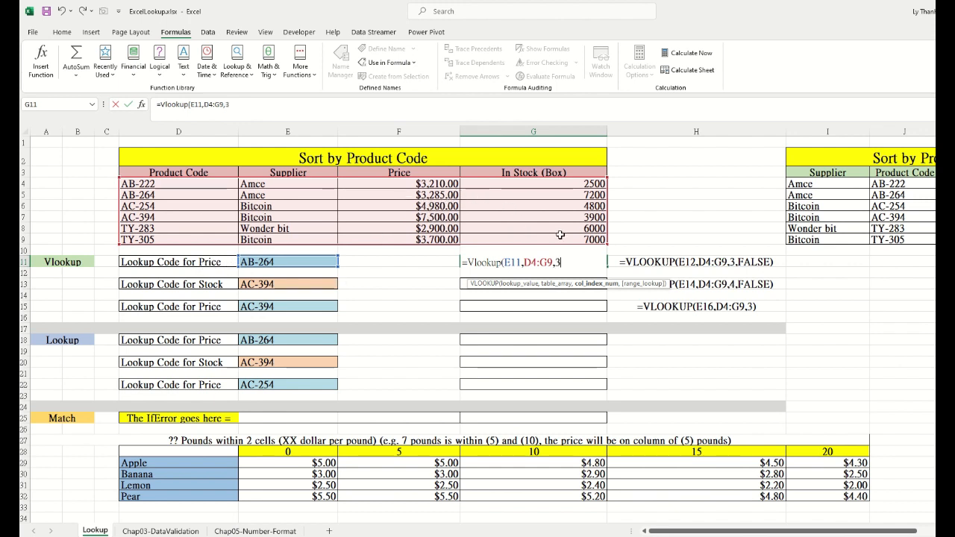
type(",False")
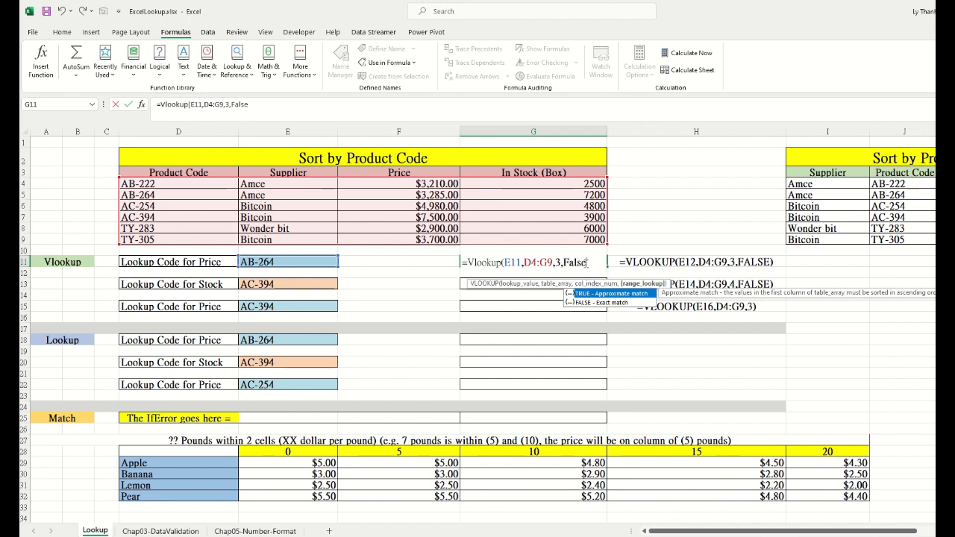
type(")")
key("Return")
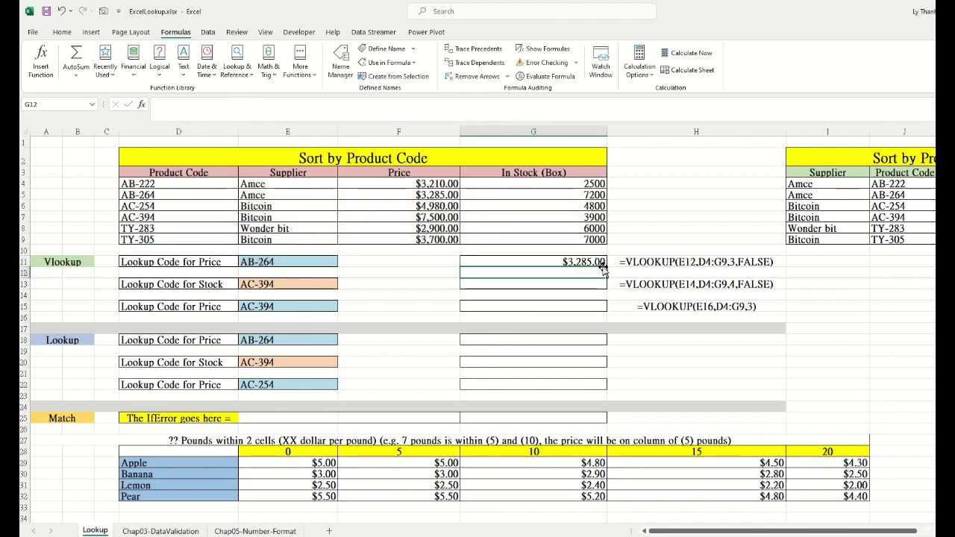
left_click(582, 264)
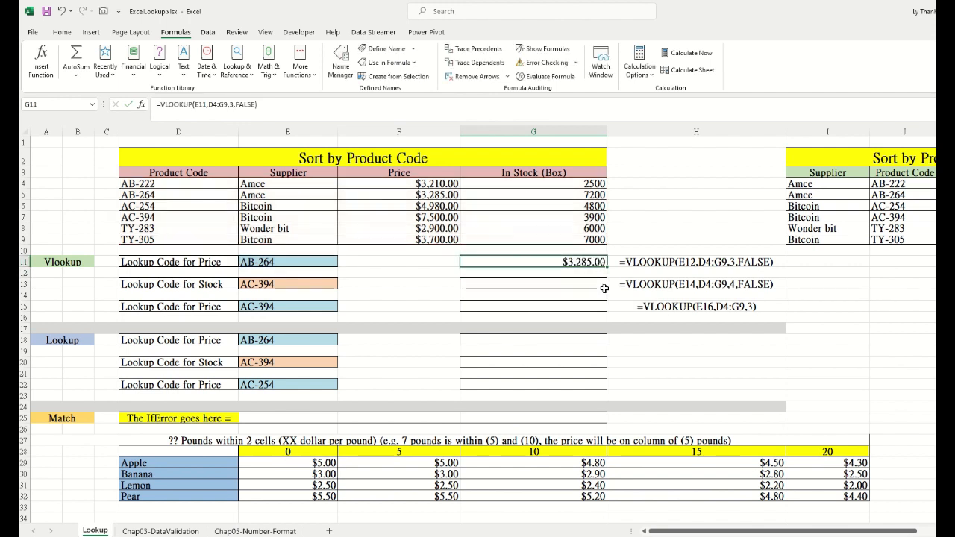
Check the price of AB-264 in the product table, and locate the stock quantity for the second Vlookup code, AC-394.
left_click(429, 196)
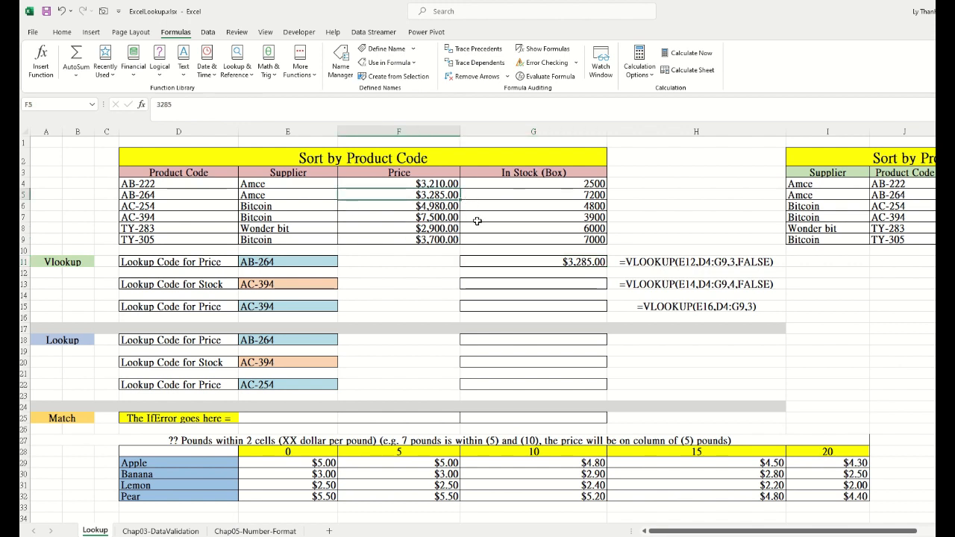
left_click(520, 286)
left_click(307, 287)
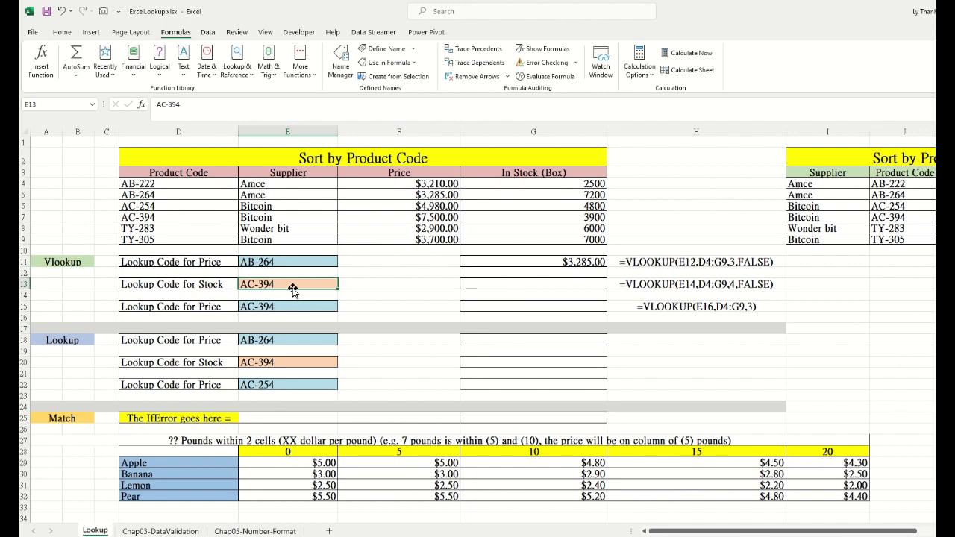
left_click(165, 221)
left_click(582, 220)
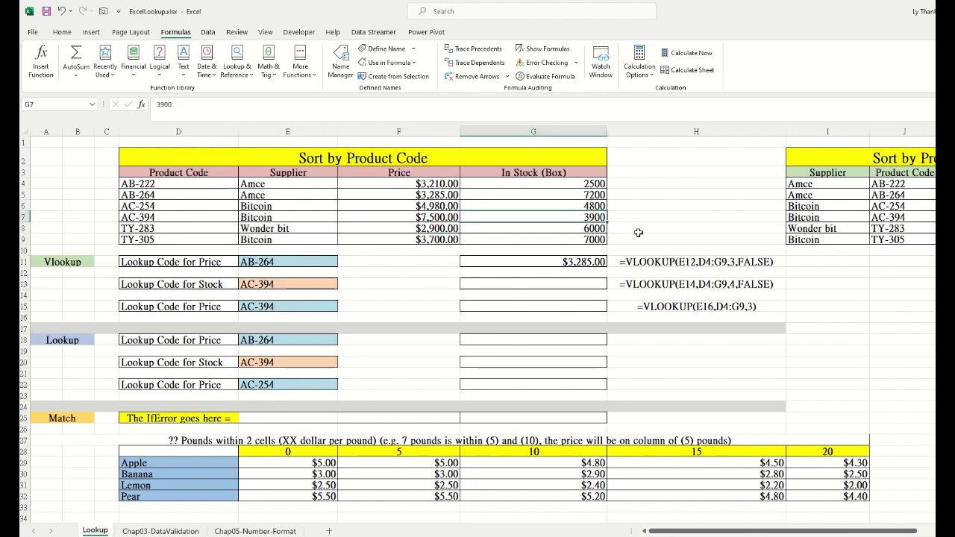
Enter =VLOOKUP(E13,D4:G9,4,FALSE) in G13 to return the stock for code AC-394 with an exact match.
left_click(559, 285)
type("=Vlookup(")
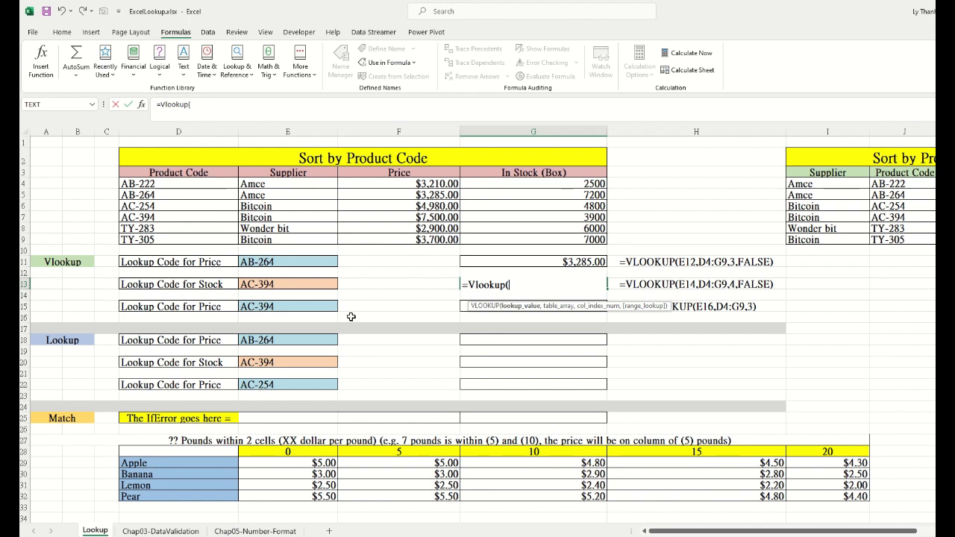
left_click(291, 285)
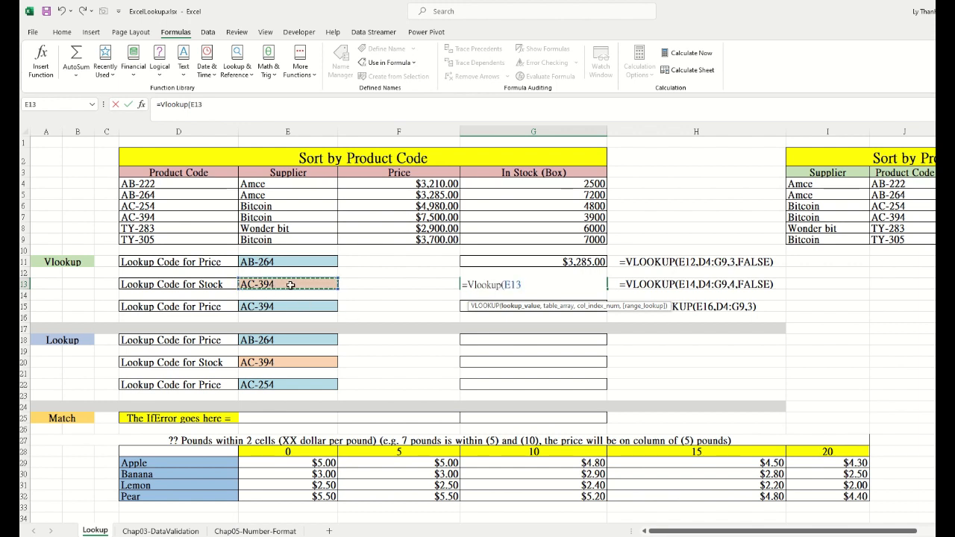
type(",")
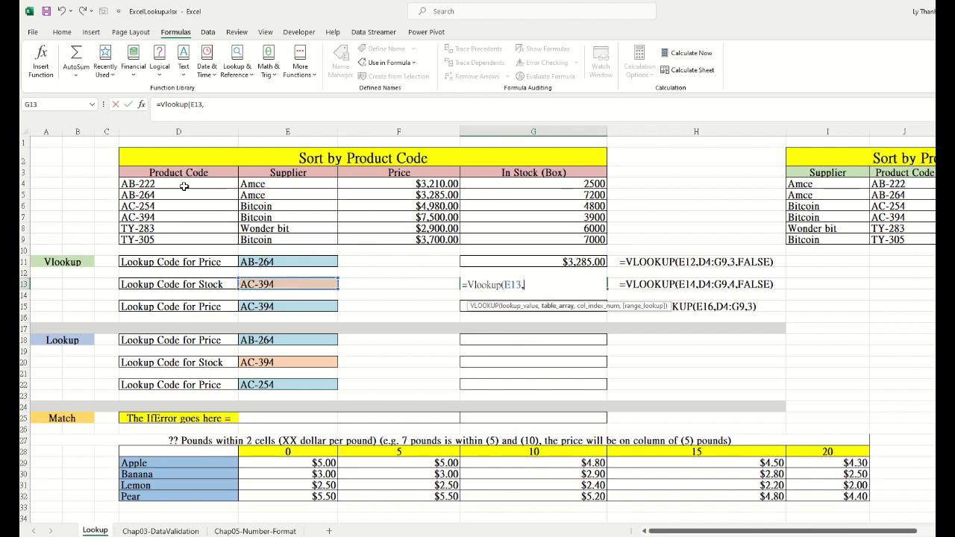
left_click_drag(184, 185, 533, 237)
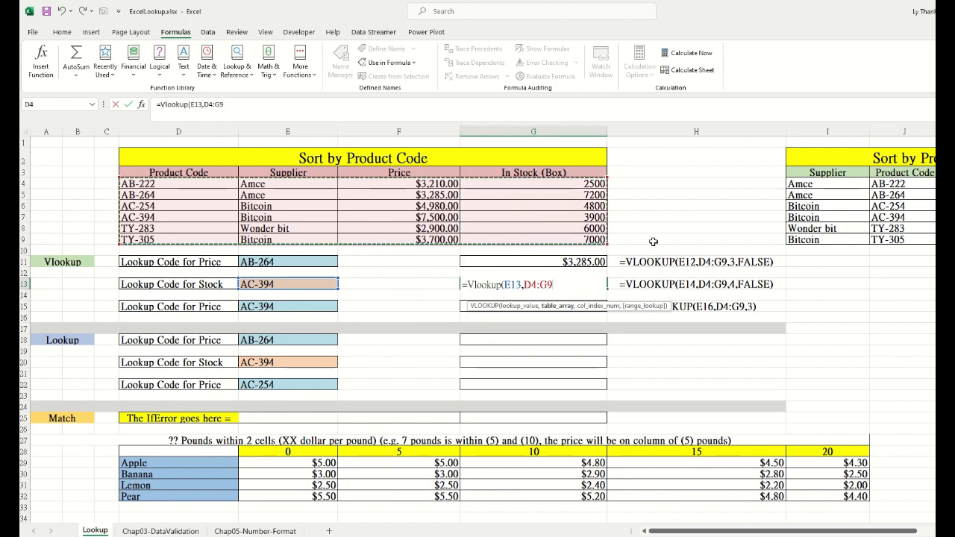
type(",")
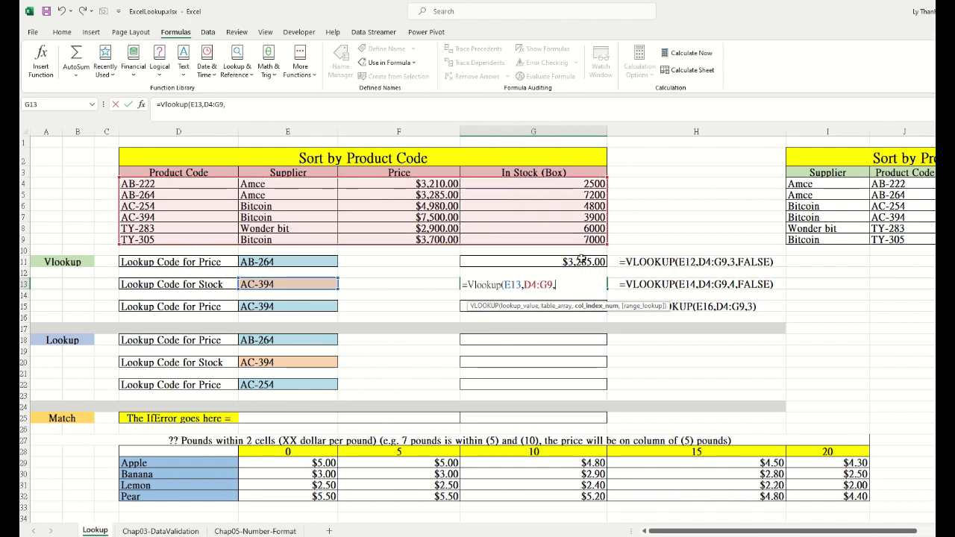
type("4,")
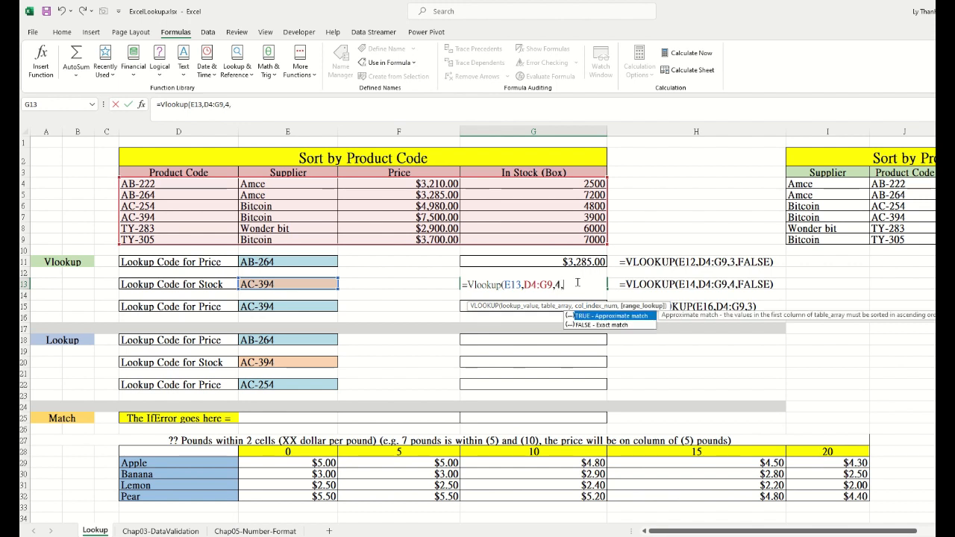
type("False")
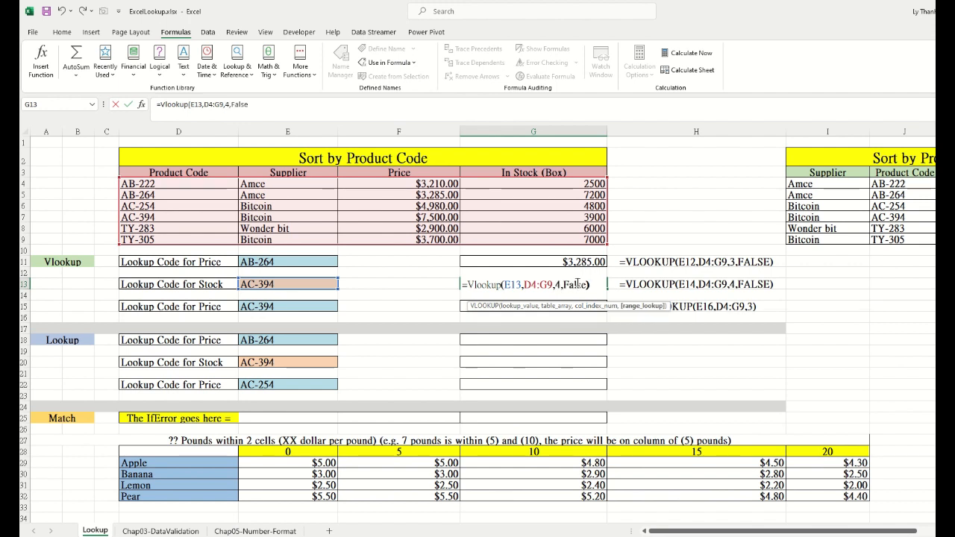
type(")")
key("Return")
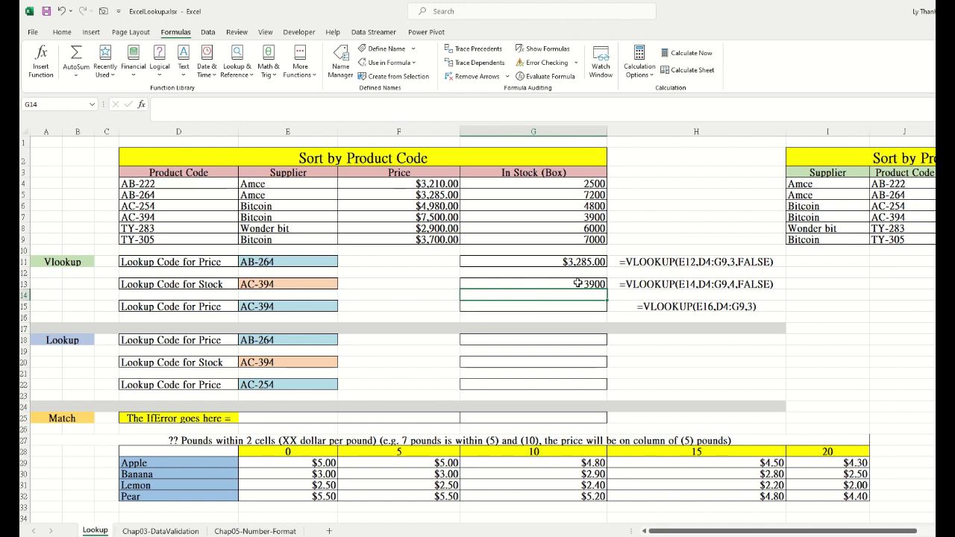
left_click(578, 284)
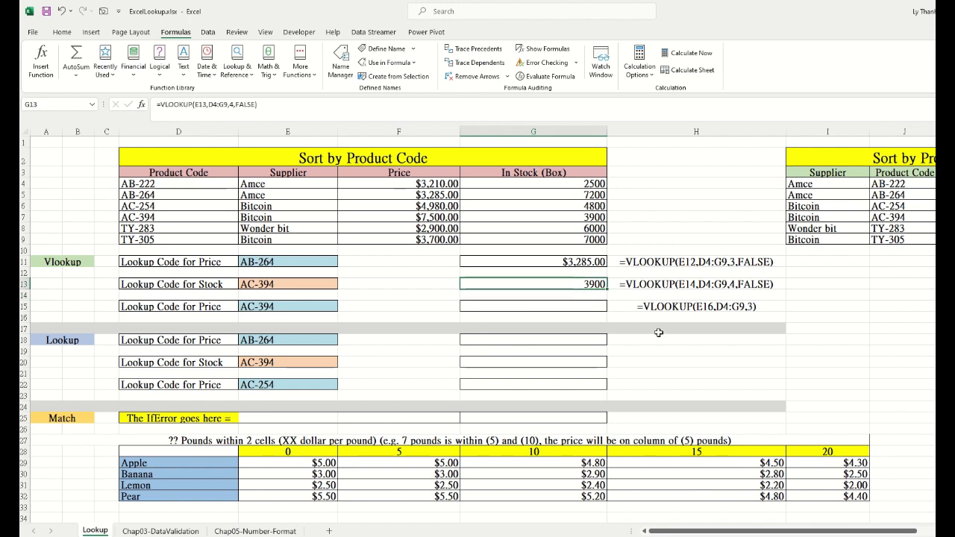
Change the third Vlookup code in E15 to AC-400 and compare it with the codes in the Product Code column.
left_click(305, 309)
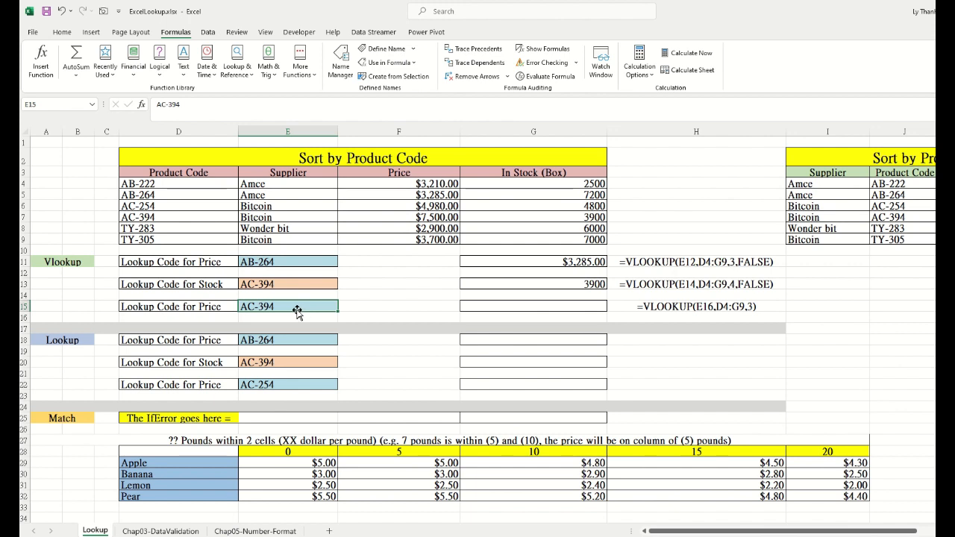
type("AC-400")
key("Return")
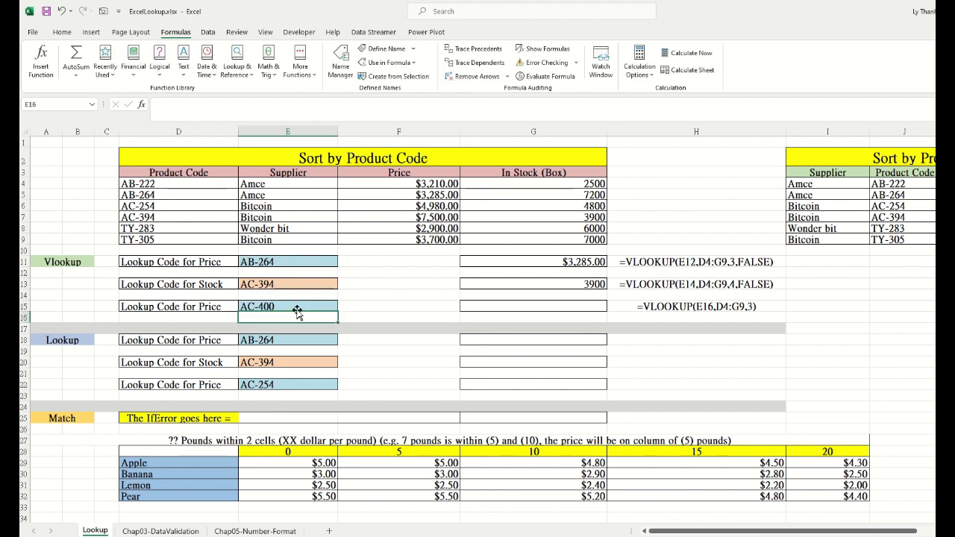
left_click(296, 306)
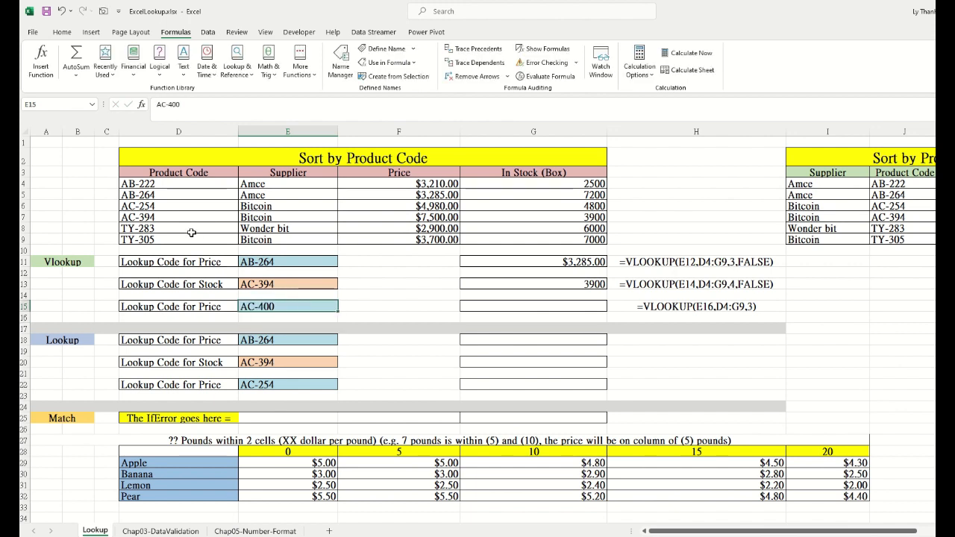
left_click(177, 219)
left_click_drag(183, 189, 186, 238)
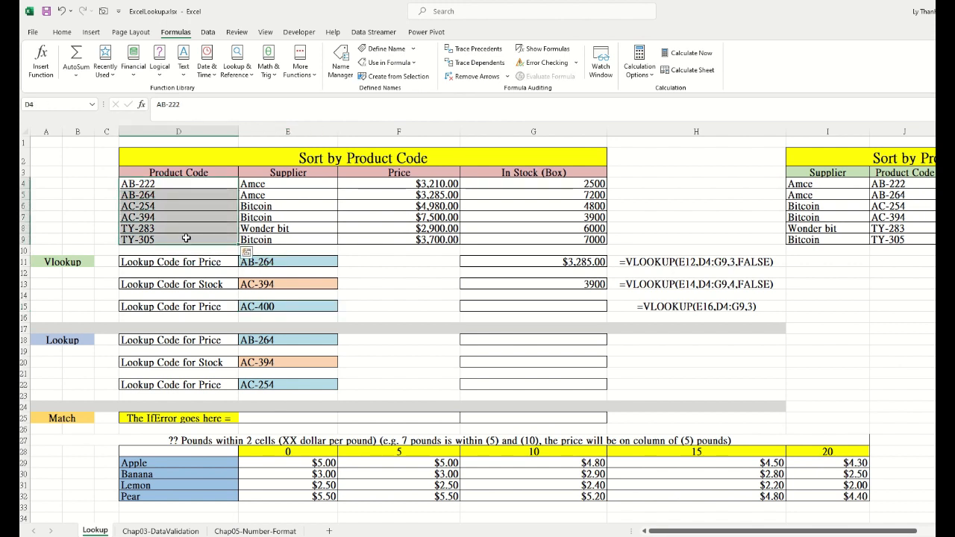
Enter =VLOOKUP(E15,D4:G9,3) in G15 to return an approximate-match price for AC-400, and format the cell as Currency.
left_click(519, 308)
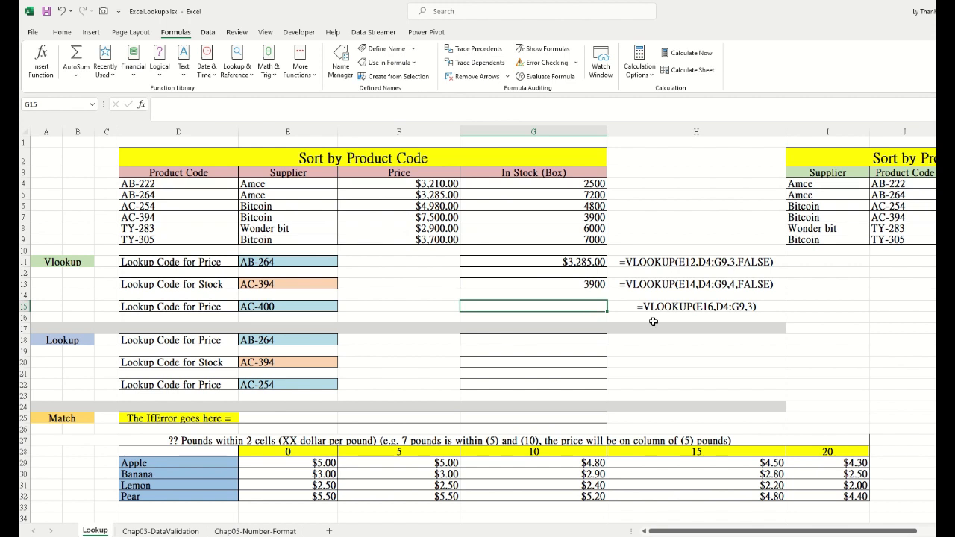
type("=Vlookup(")
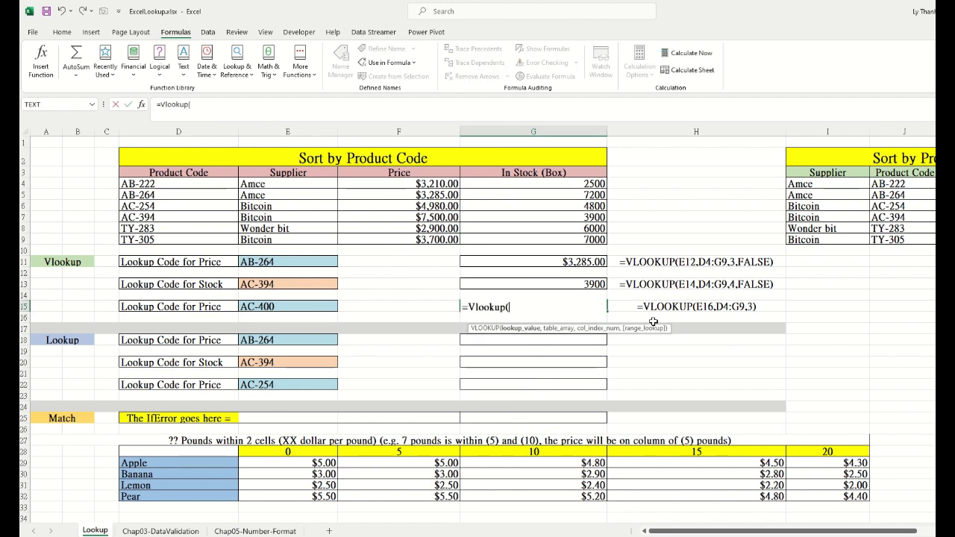
left_click(317, 306)
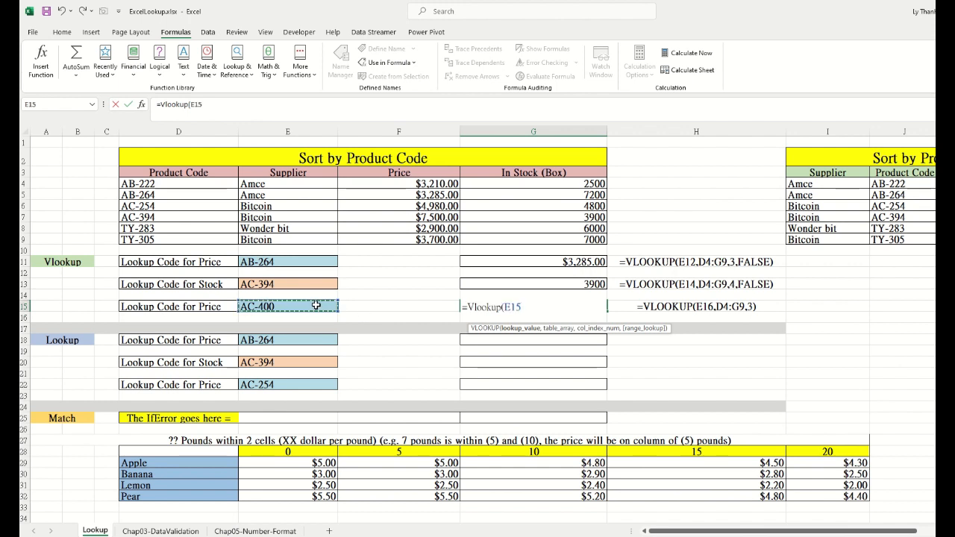
type(",")
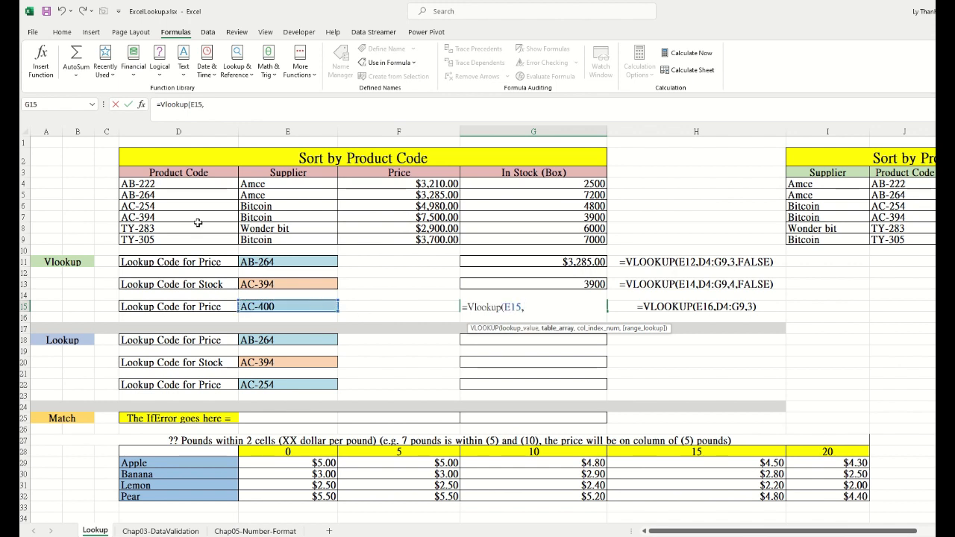
left_click_drag(173, 185, 497, 235)
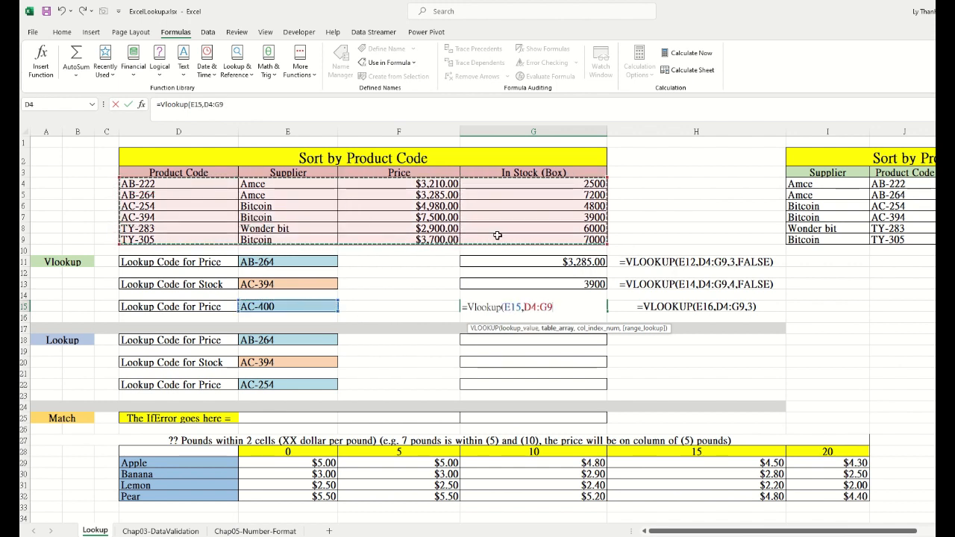
type(",")
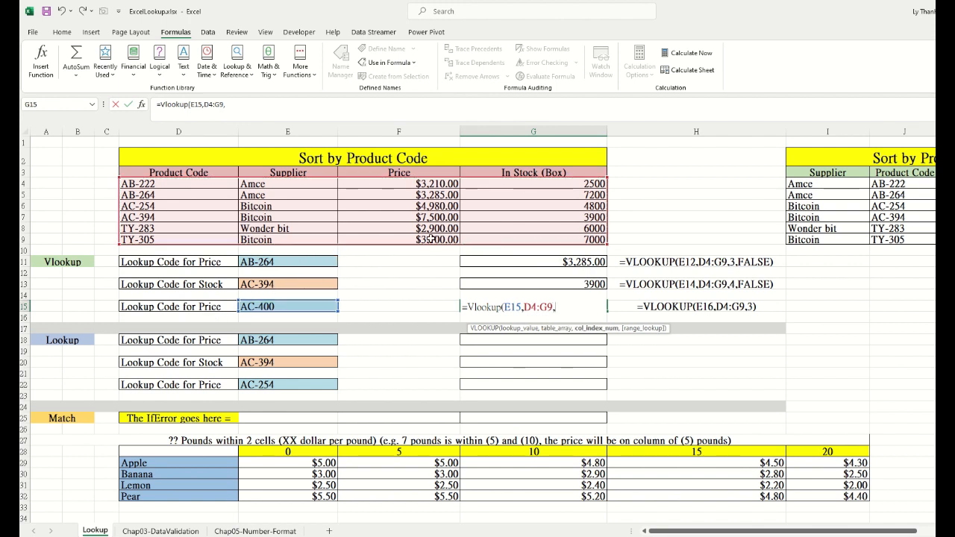
type("3")
key("Return")
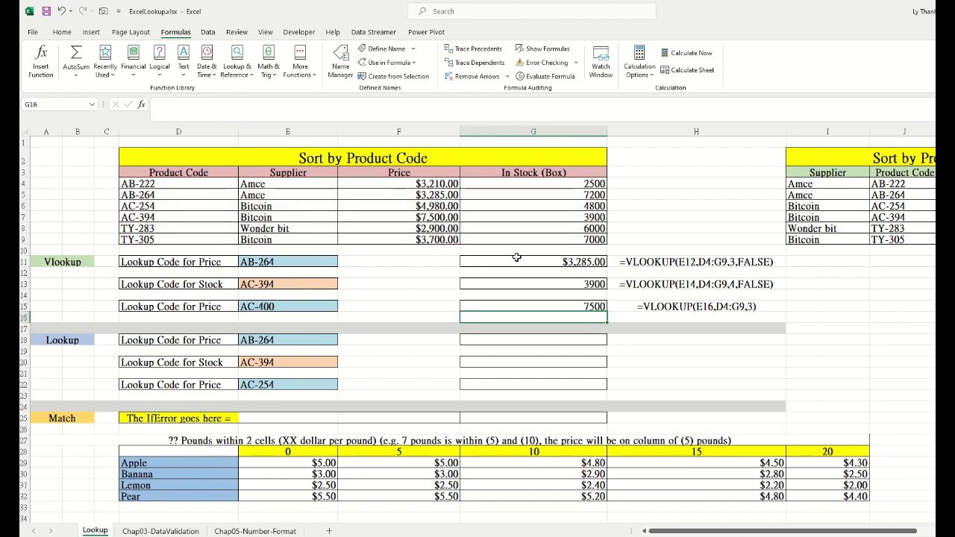
left_click(590, 308)
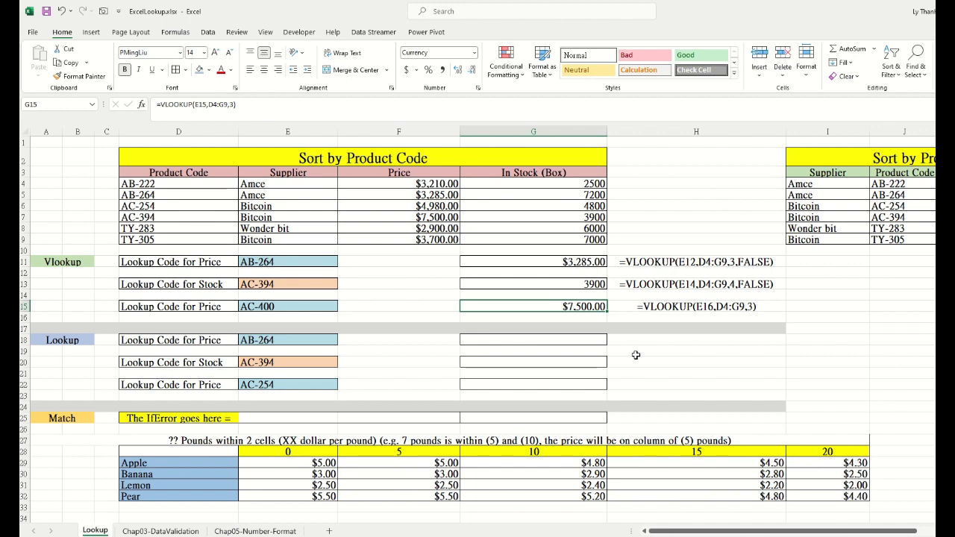
Examine where AC-400 would fall among the sorted product codes and which row's price the approximate match uses.
left_click(275, 305)
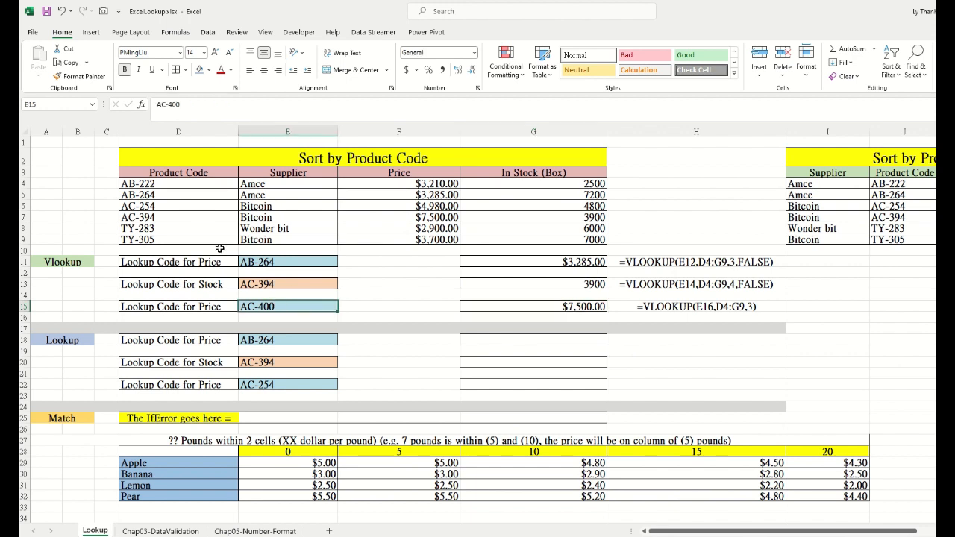
left_click_drag(166, 183, 174, 239)
left_click(183, 225)
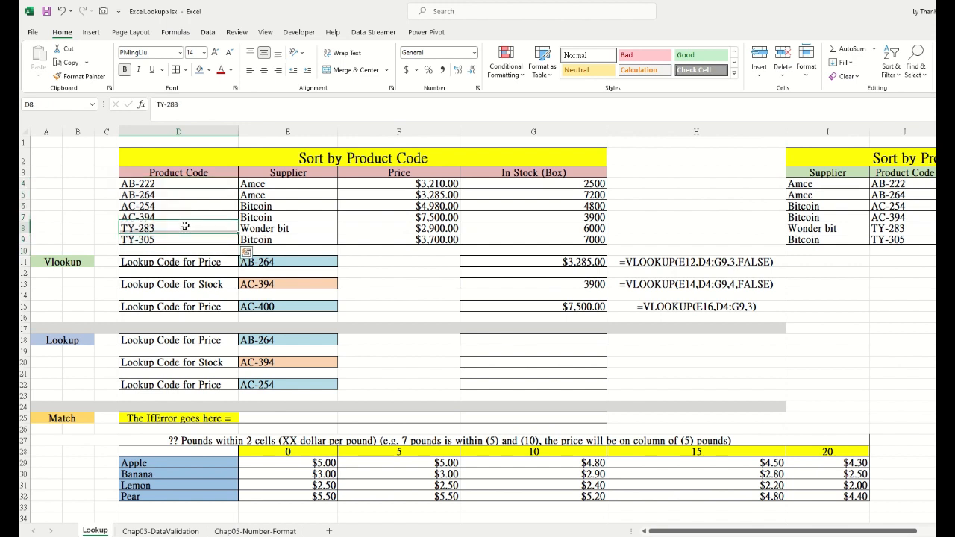
left_click(549, 309)
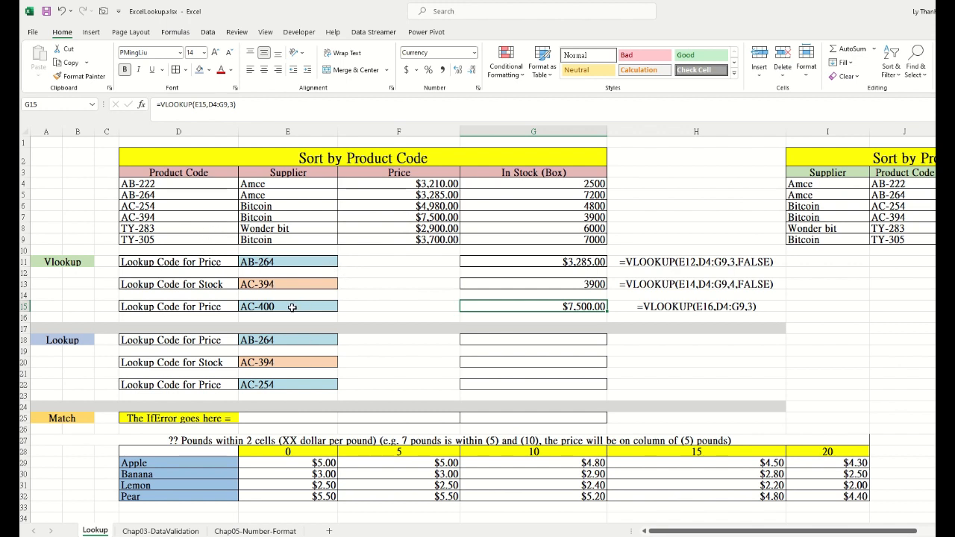
left_click(178, 206)
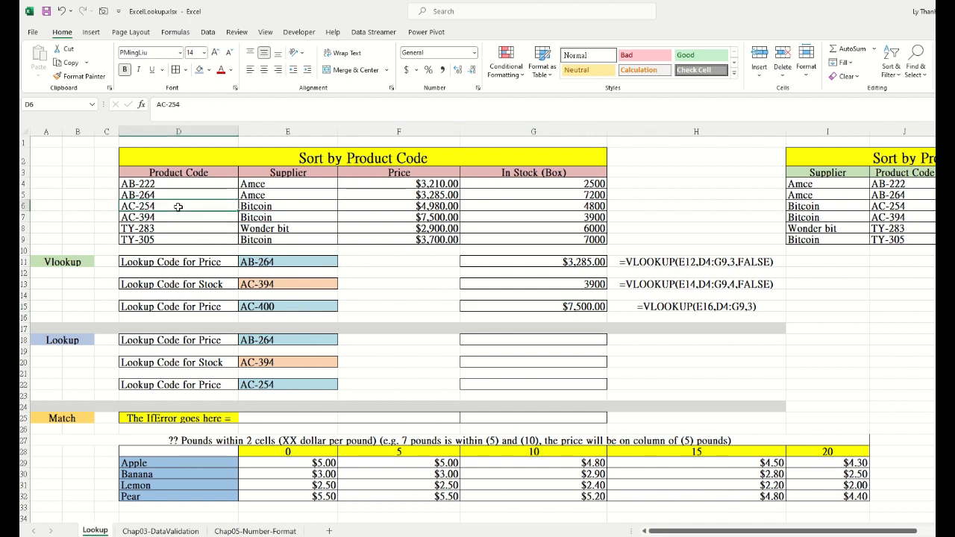
left_click(189, 218)
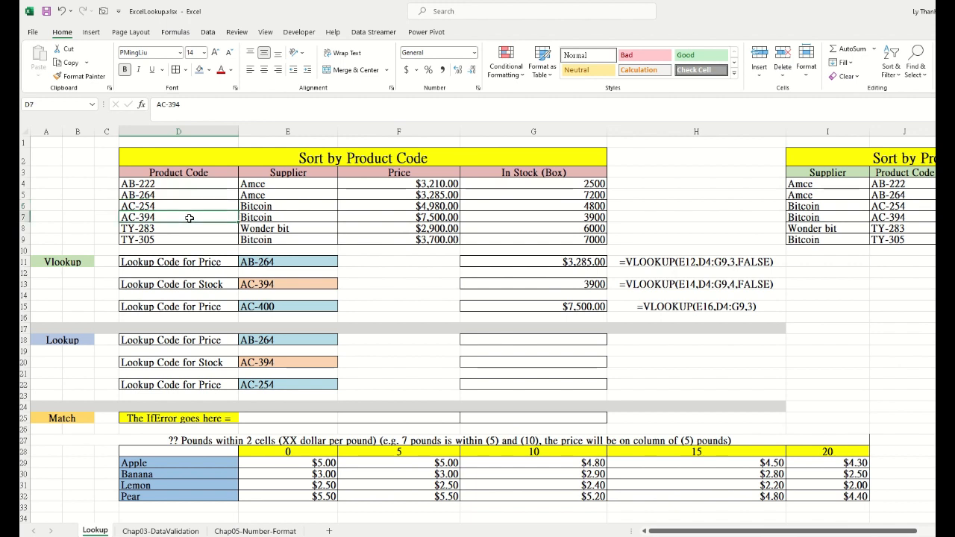
left_click(192, 228)
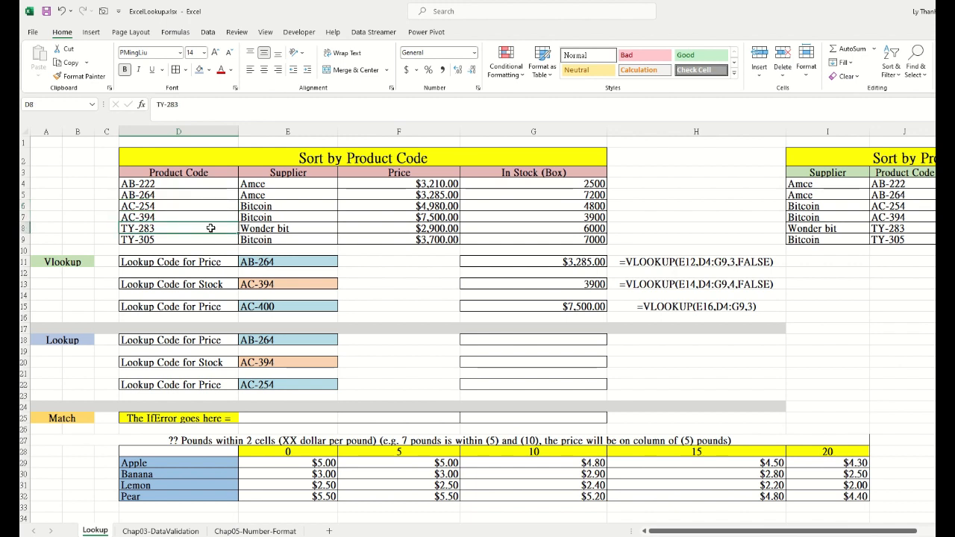
left_click(213, 217)
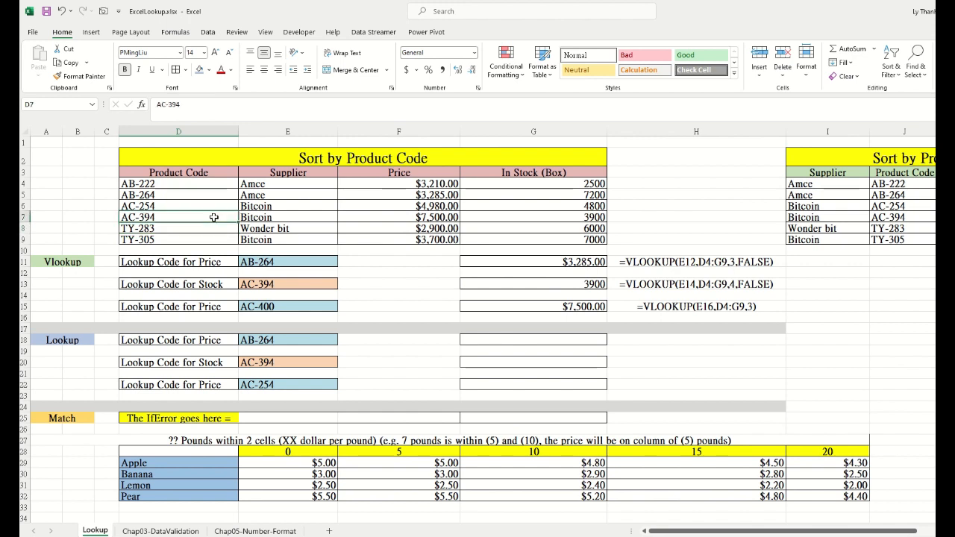
left_click(426, 221)
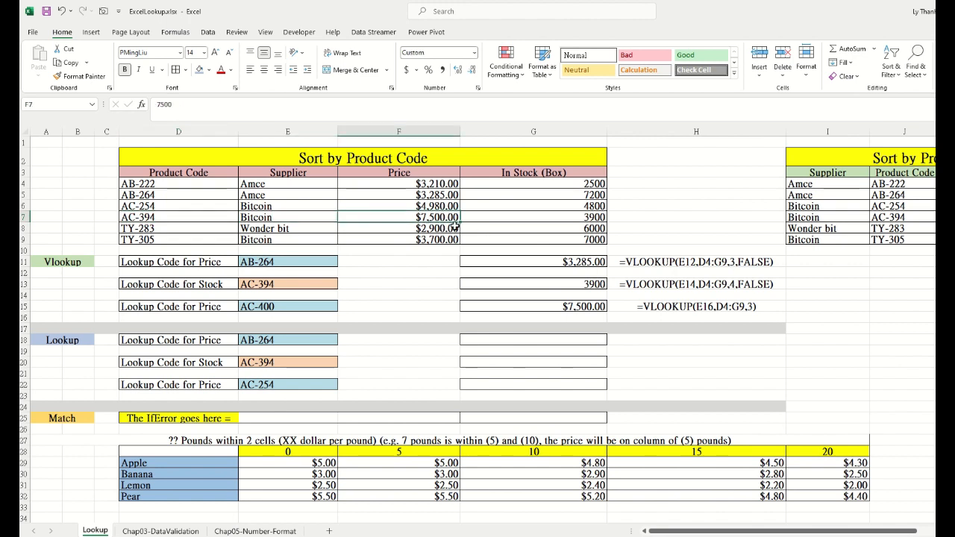
Change the formula in G15 to an exact match, =VLOOKUP(E15,D4:G9,3,FALSE).
left_click(563, 308)
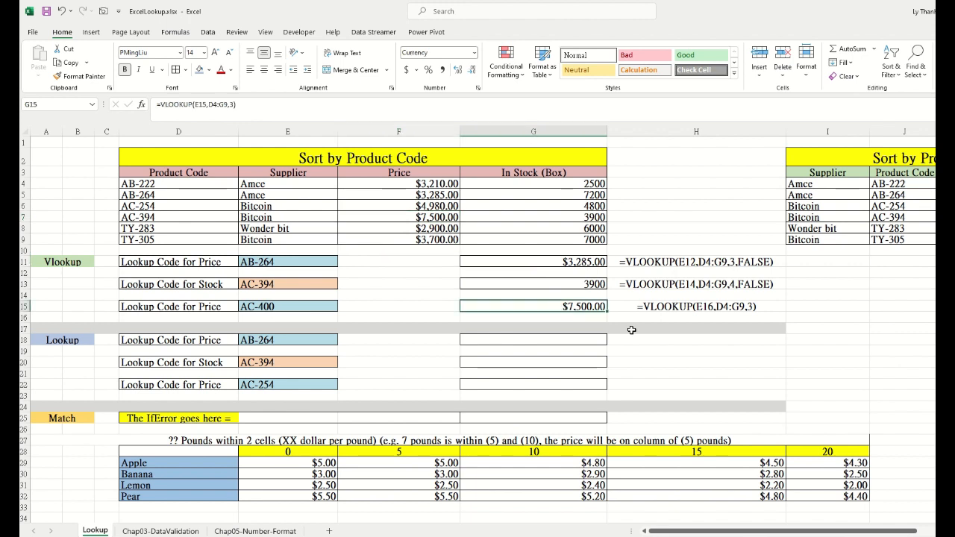
double_click(605, 308)
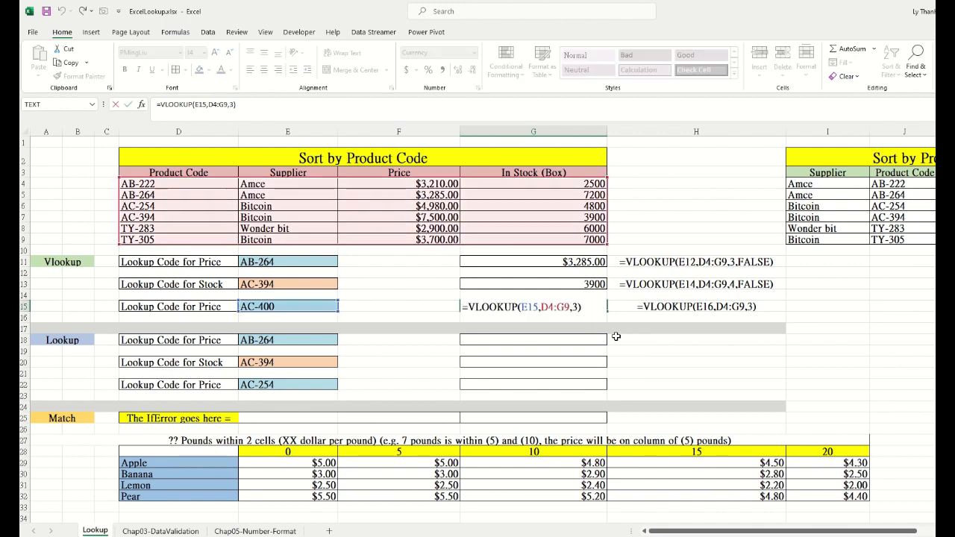
left_click(579, 308)
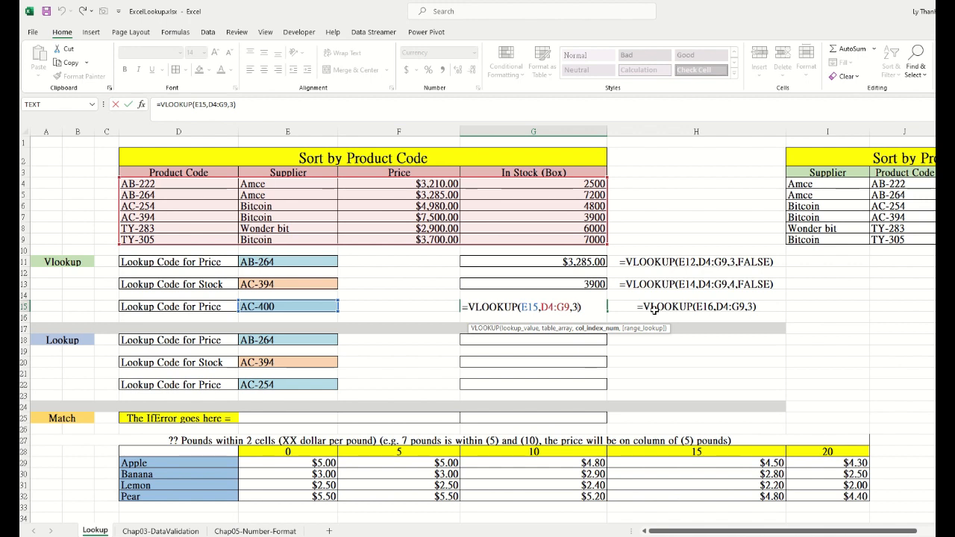
type(",T")
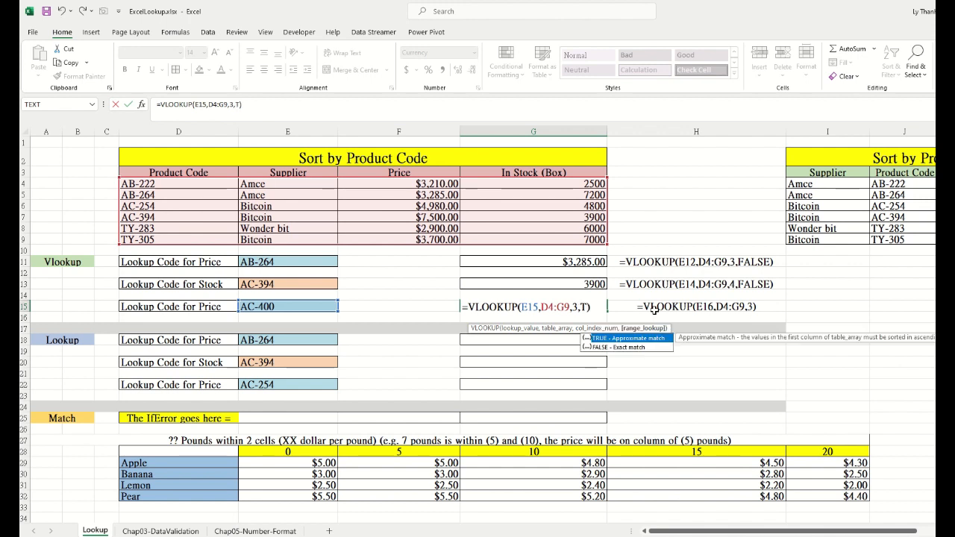
key("BackSpace")
type("False)")
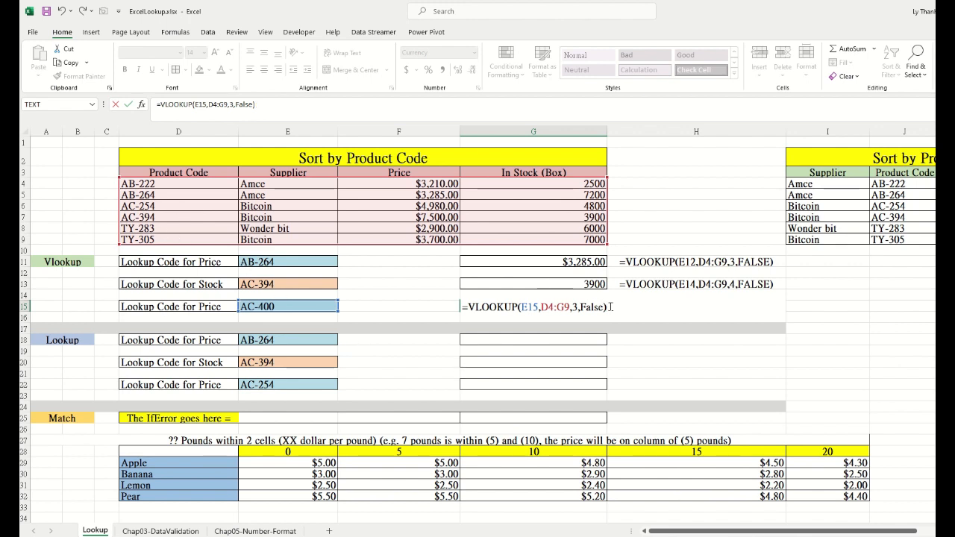
key("ctrl+Return")
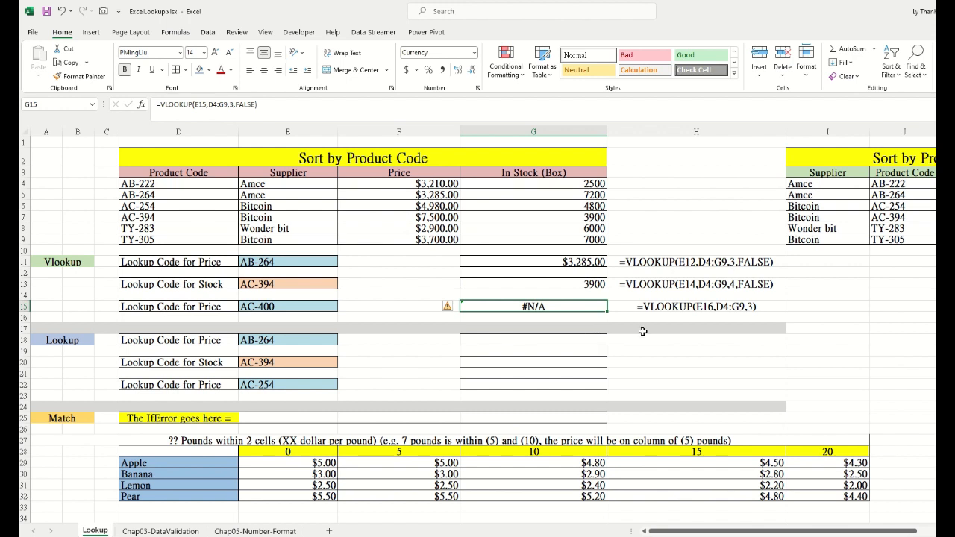
left_click(575, 318)
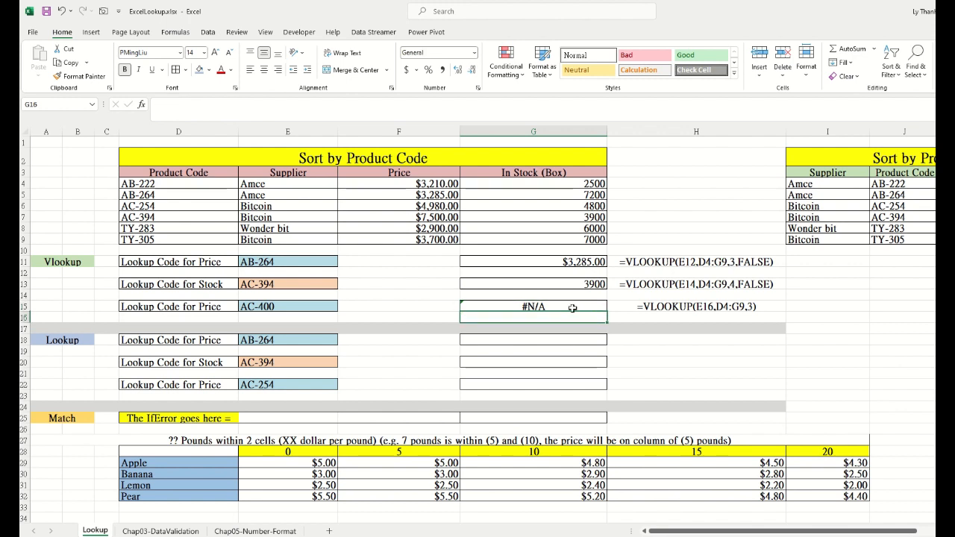
Wrap the VLOOKUP in G15 in IFERROR with the fallback text "Product Code Does not found", and widen column G slightly.
left_click(573, 308)
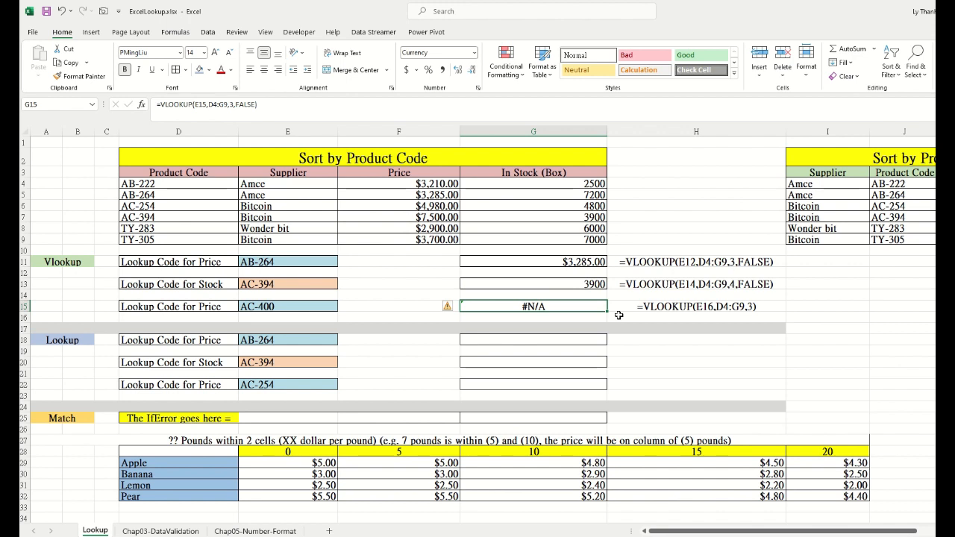
key("F2")
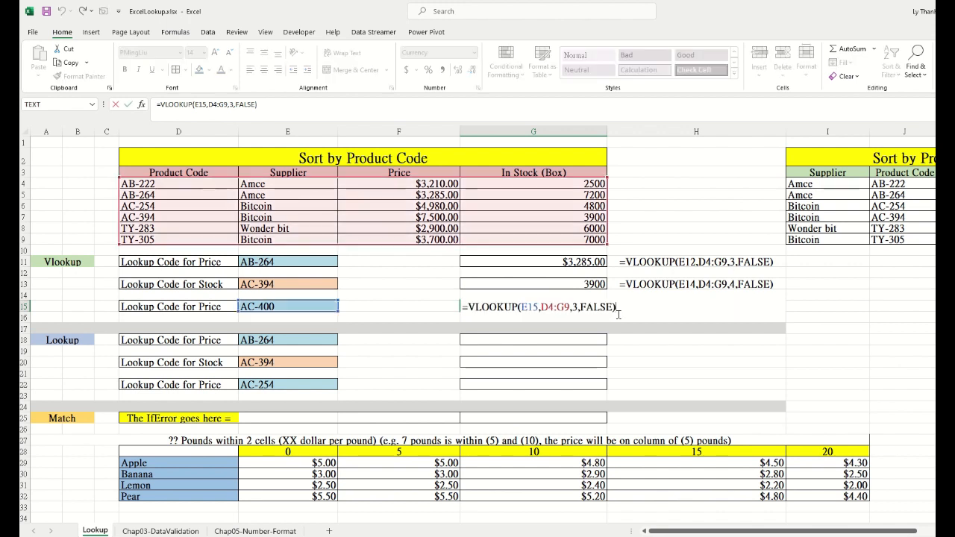
left_click(470, 304)
type("i")
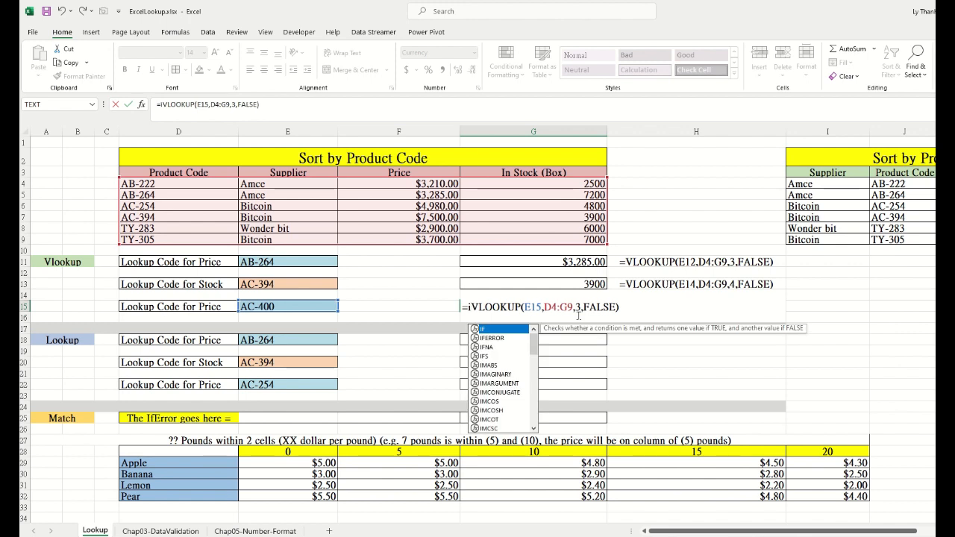
type("ferror(")
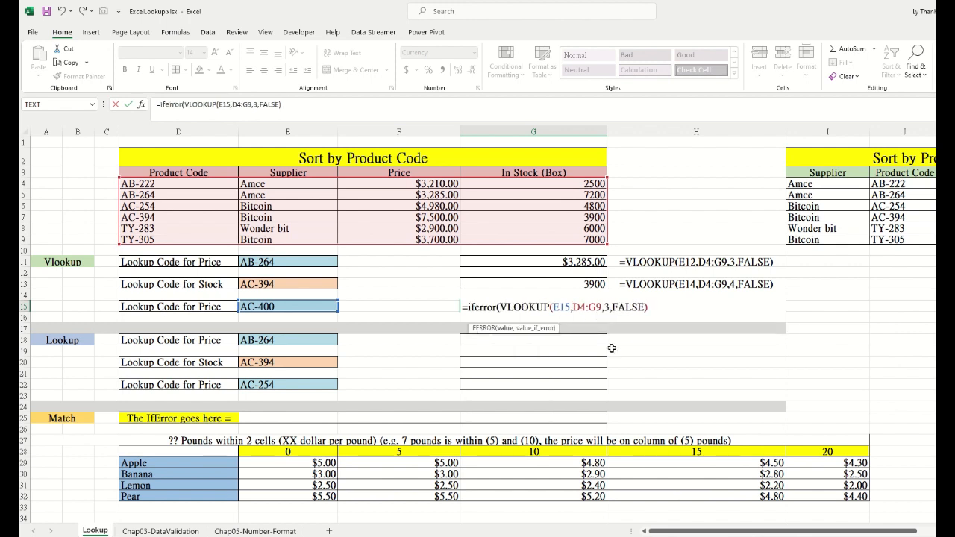
left_click_drag(502, 309, 680, 311)
left_click(661, 308)
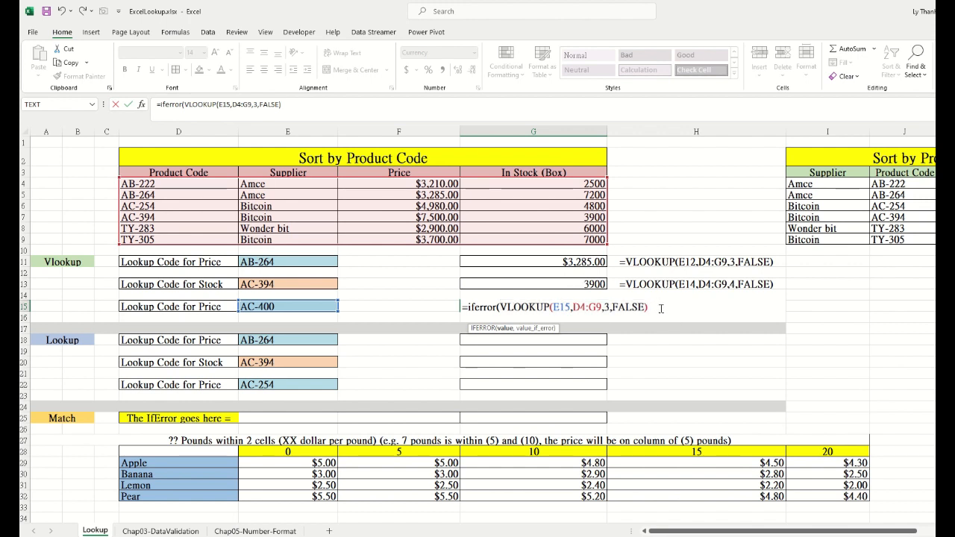
type(",")
type("\"Product Code Does")
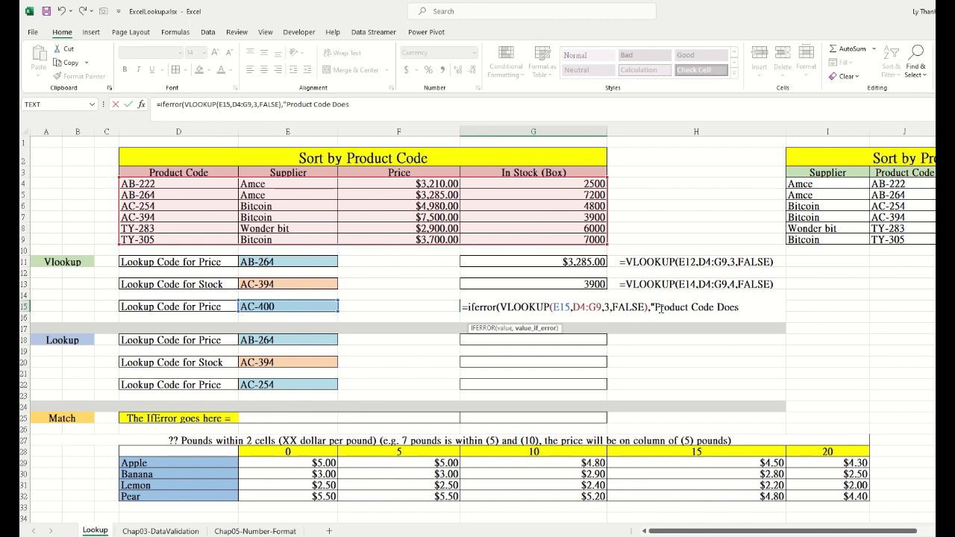
type(" not found\")")
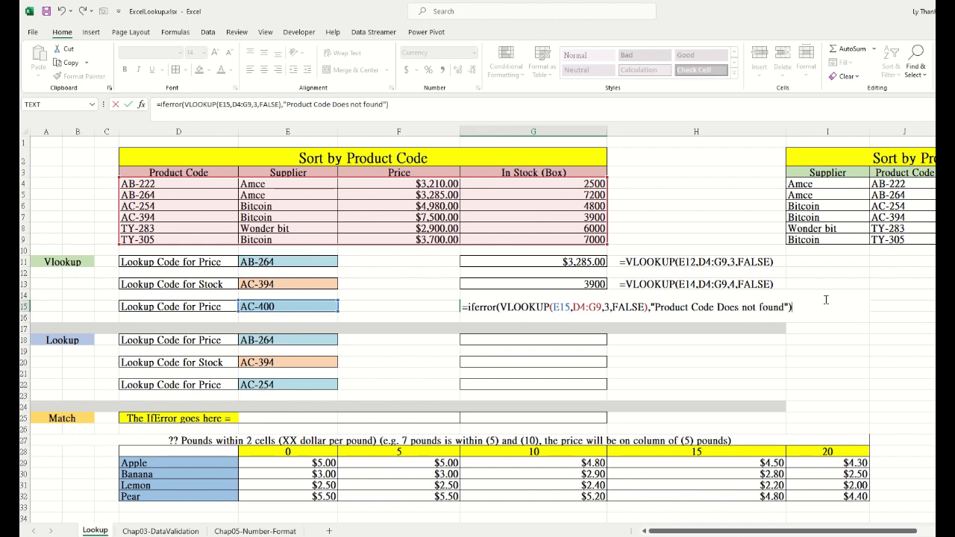
key("Return")
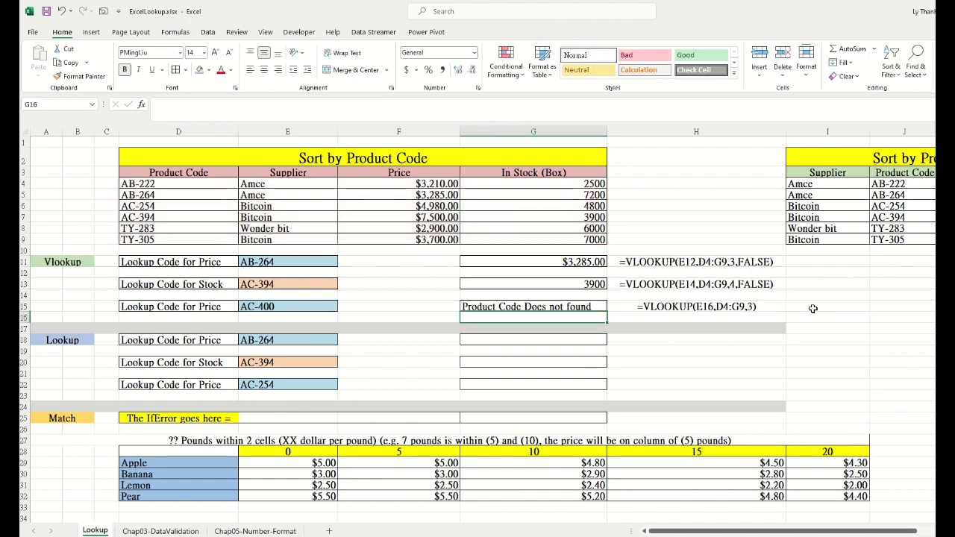
left_click(564, 307)
left_click_drag(608, 132, 614, 132)
Set the third Vlookup code in E15 to TY-283 and check the price returned in G15.
double_click(287, 306)
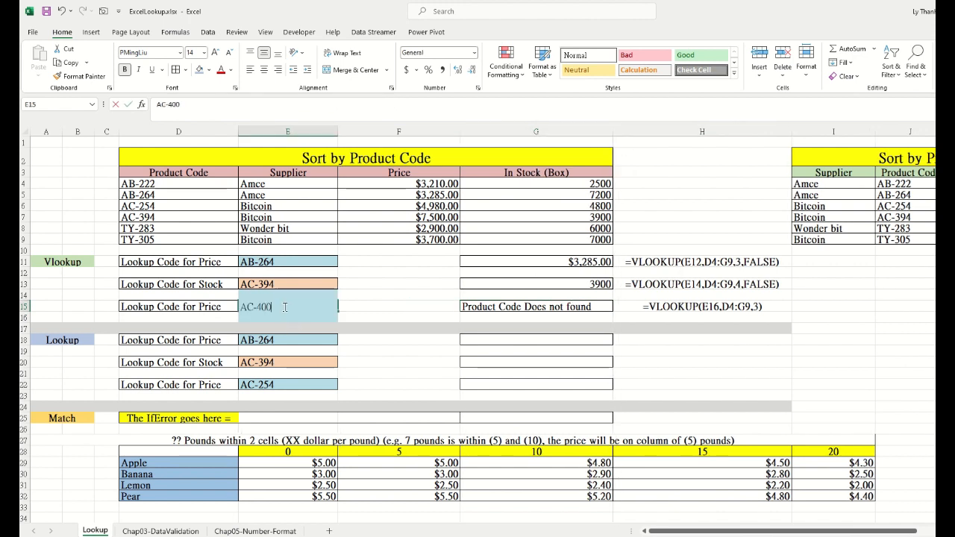
left_click_drag(287, 307, 240, 307)
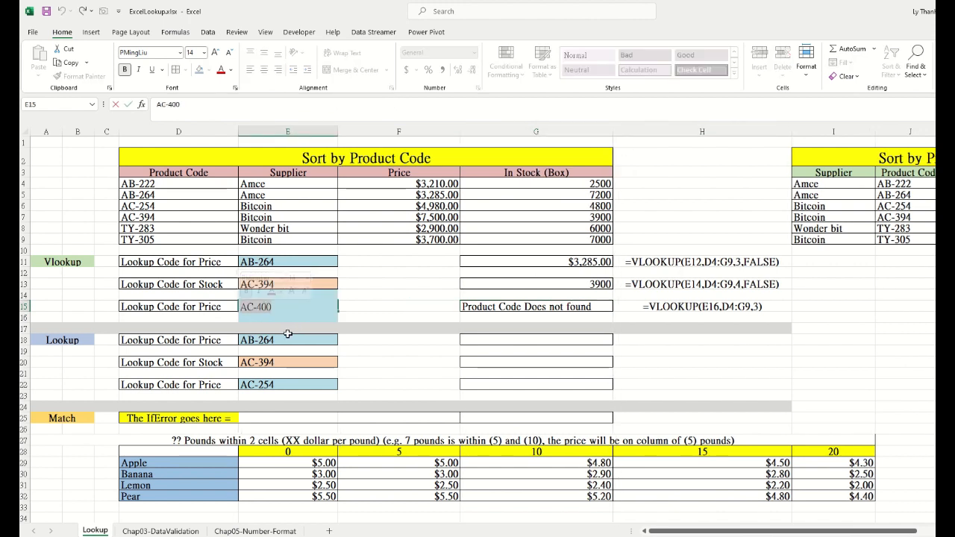
type("TY-3")
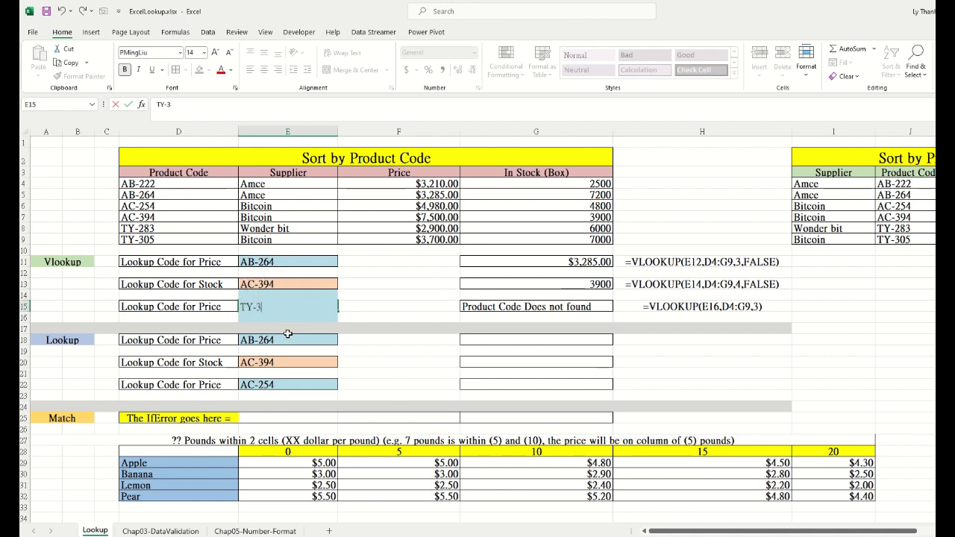
key("BackSpace")
type("283")
key("Return")
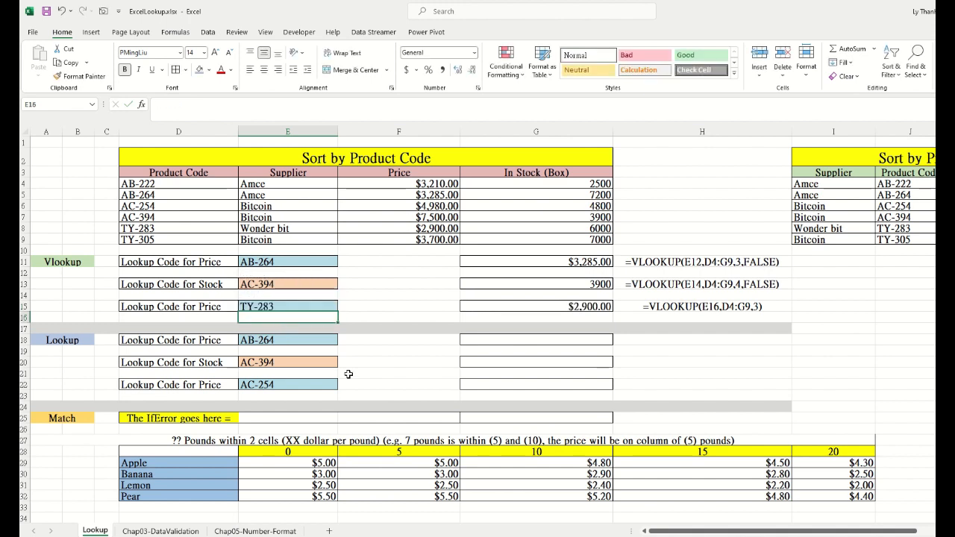
left_click(567, 306)
Change the third Vlookup code in E15 to TY-284 and review the VLOOKUP and fallback-text arguments of the IFERROR formula in G15.
double_click(286, 304)
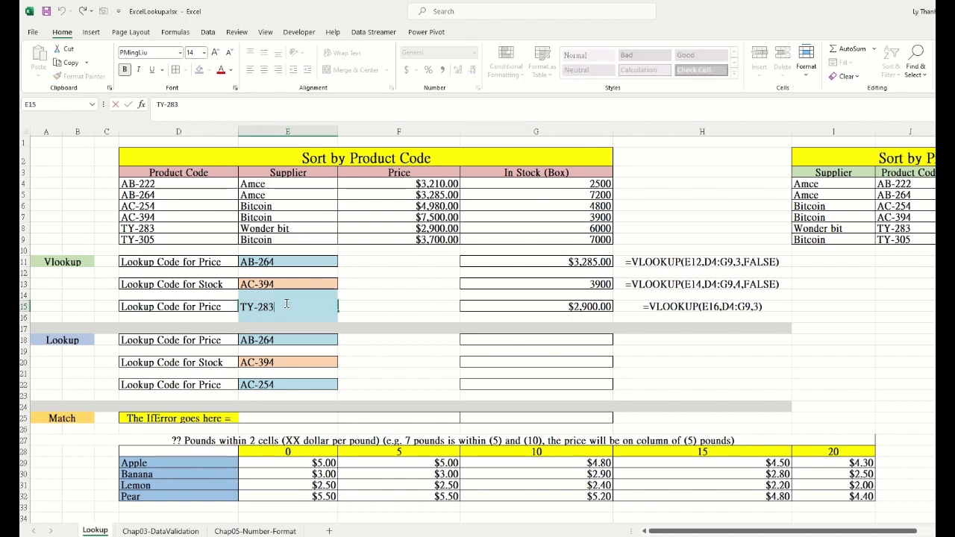
key("Return")
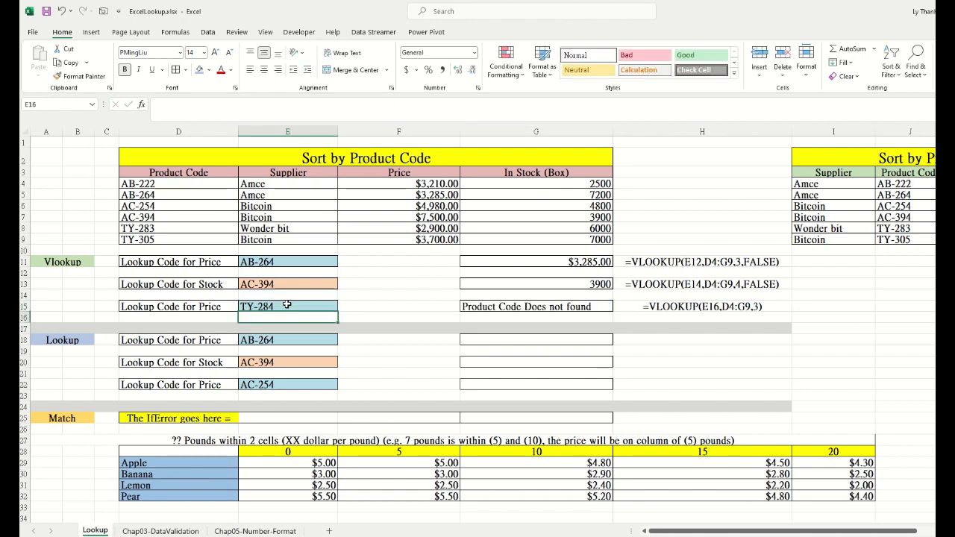
left_click(527, 308)
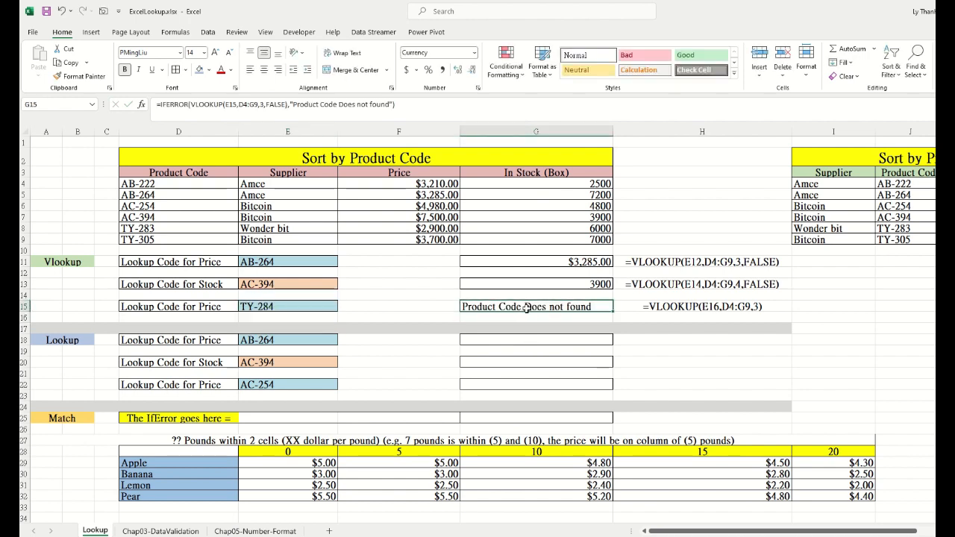
double_click(527, 308)
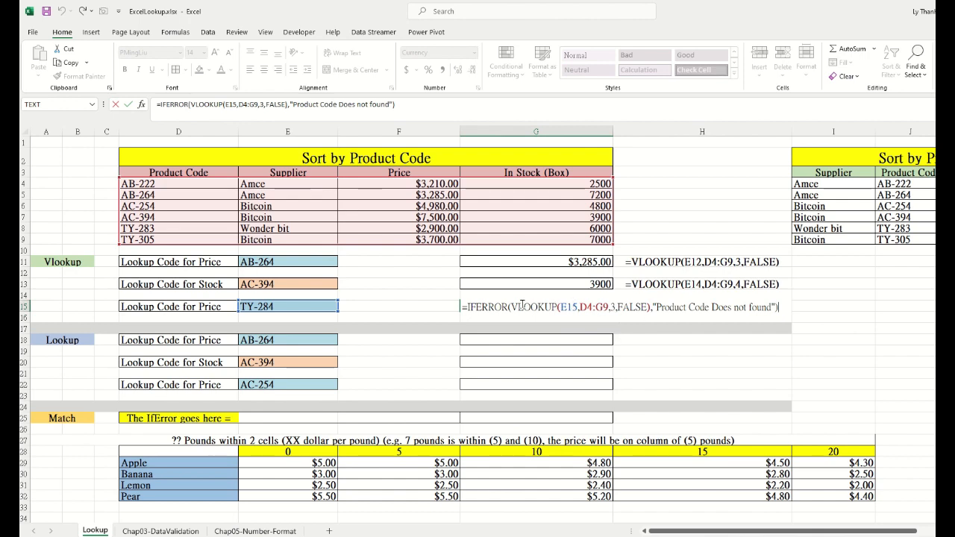
left_click_drag(522, 306, 753, 306)
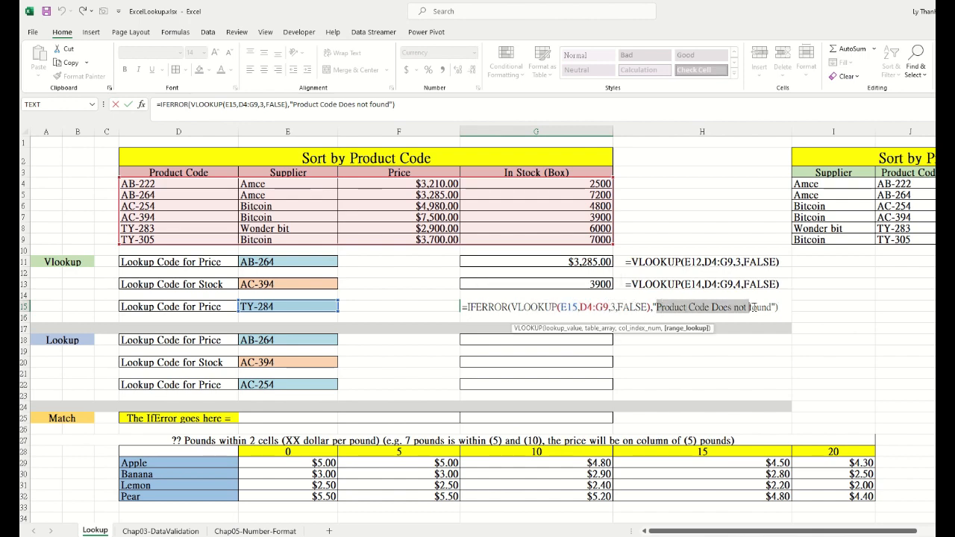
left_click_drag(518, 307, 641, 307)
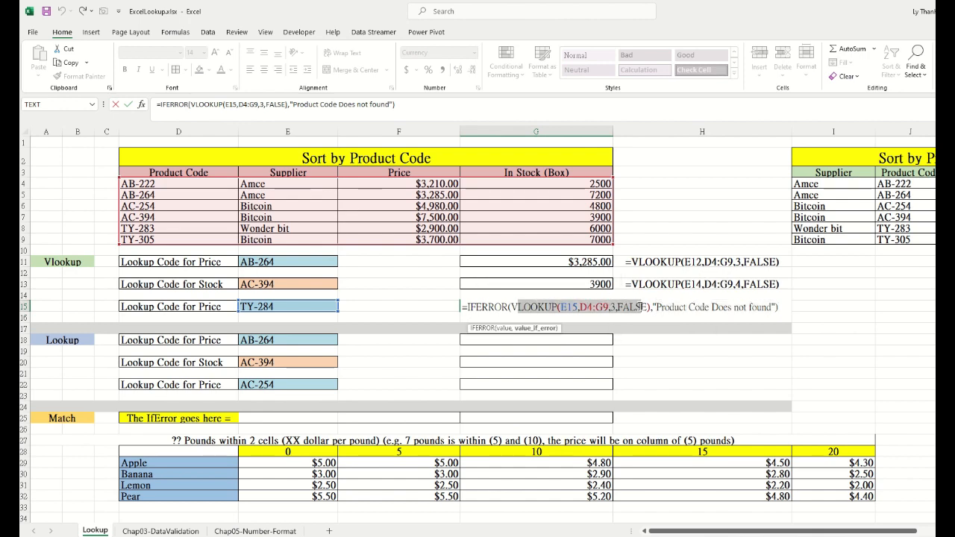
left_click(782, 307)
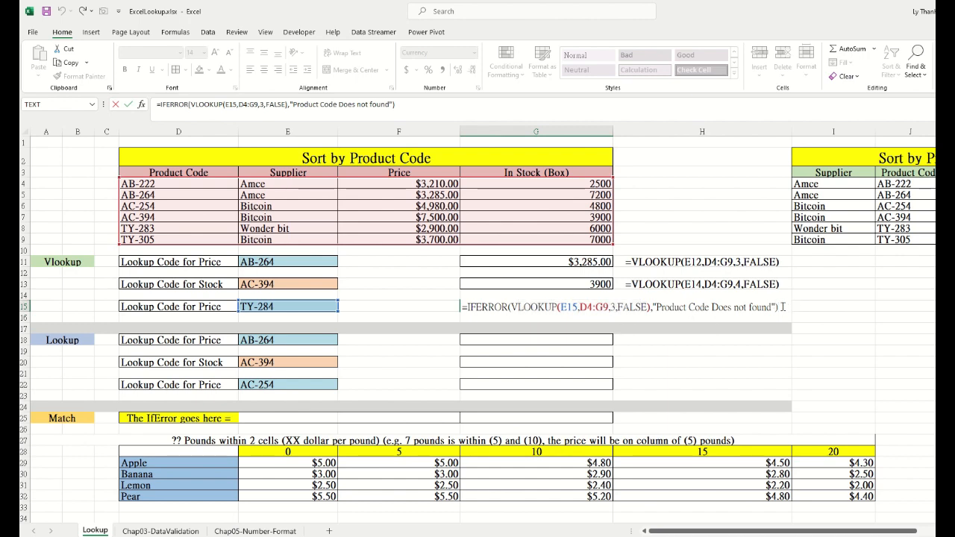
key("Return")
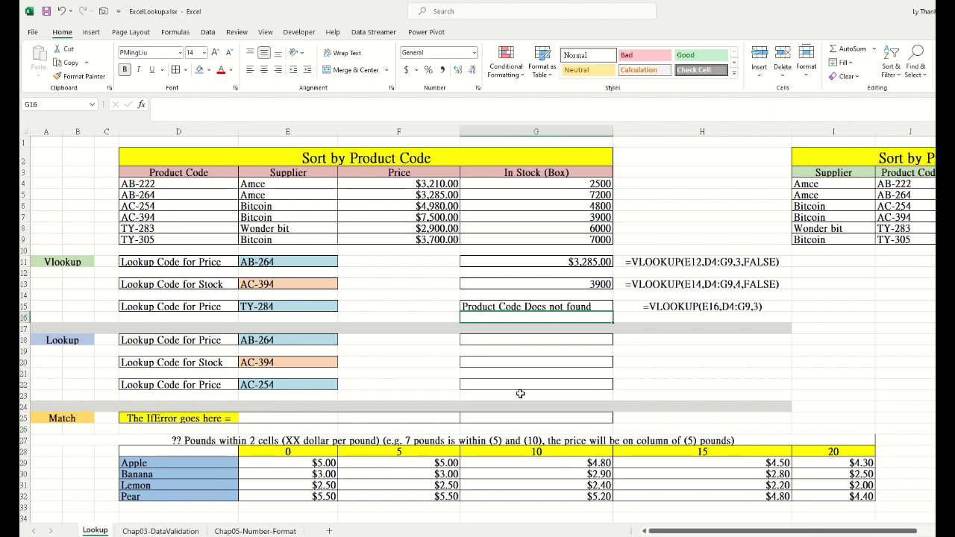
Examine the first Lookup code in E18 and the matching product code and price in the product table.
scroll(426, 358, "down", 2)
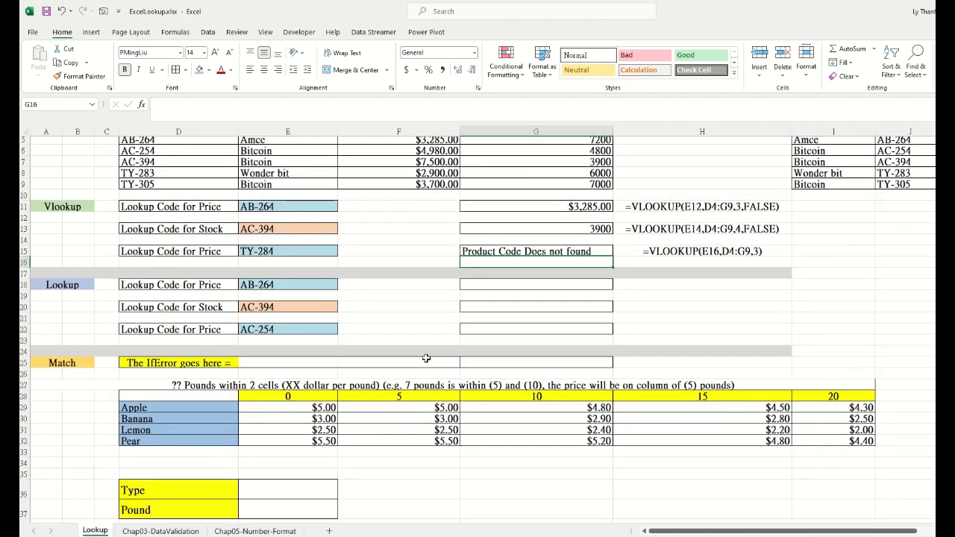
left_click(344, 308)
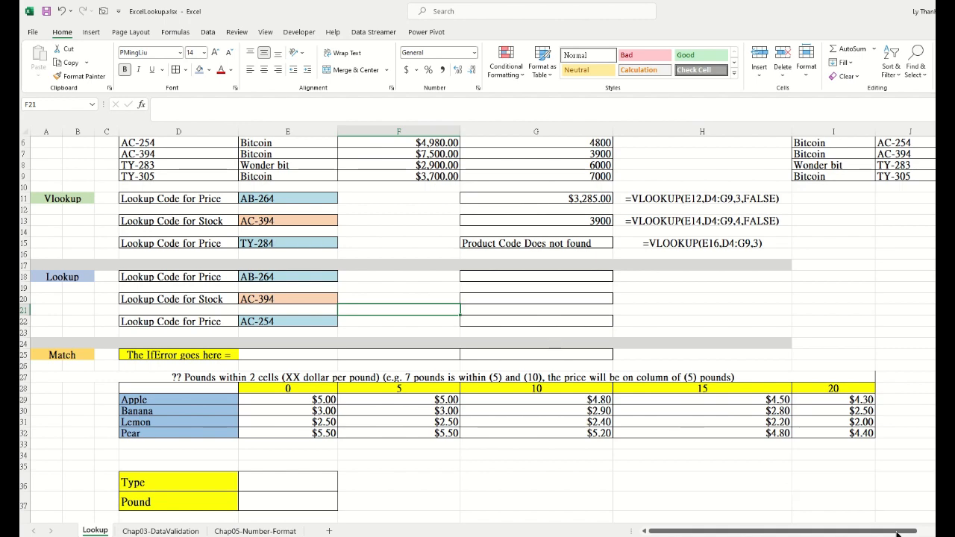
scroll(478, 328, "down", 2)
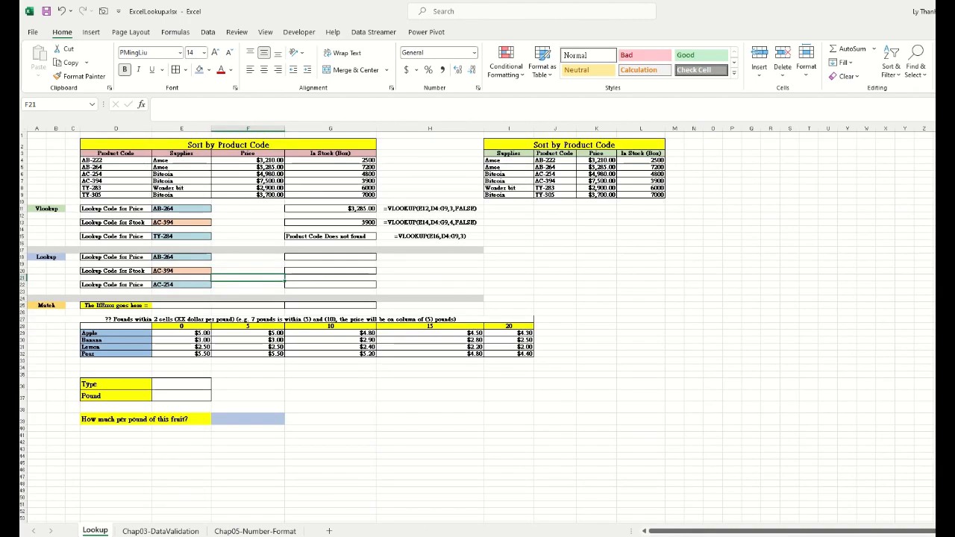
scroll(232, 329, "up", 1)
left_click(234, 298)
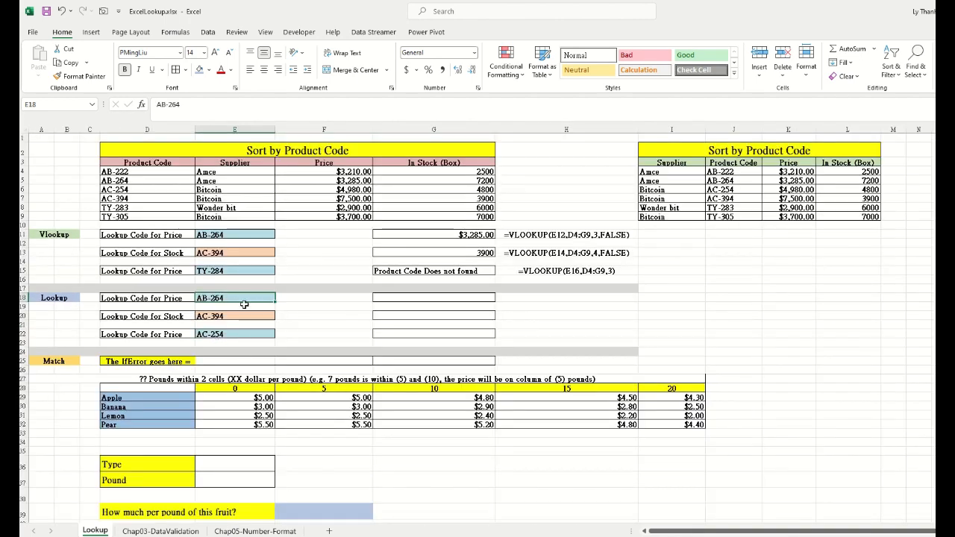
left_click(146, 181)
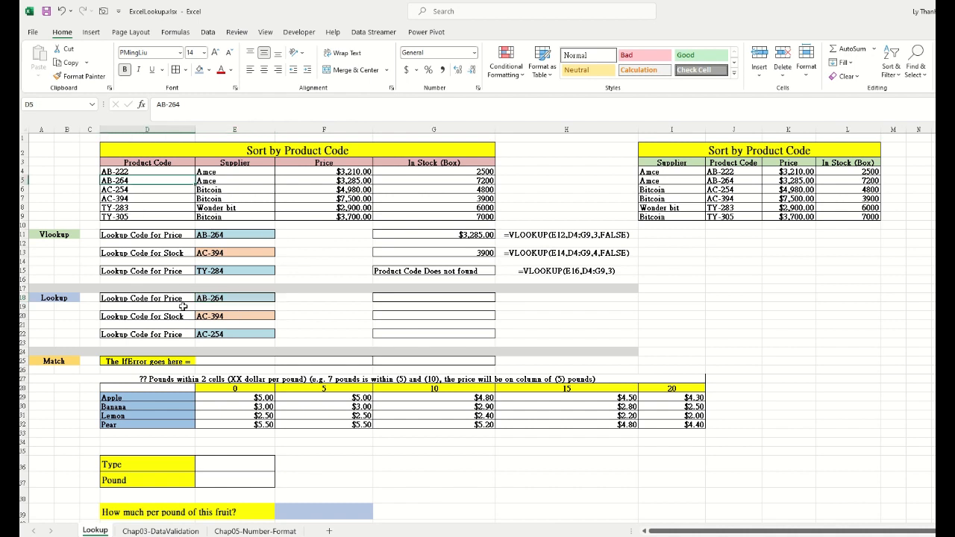
left_click(359, 183)
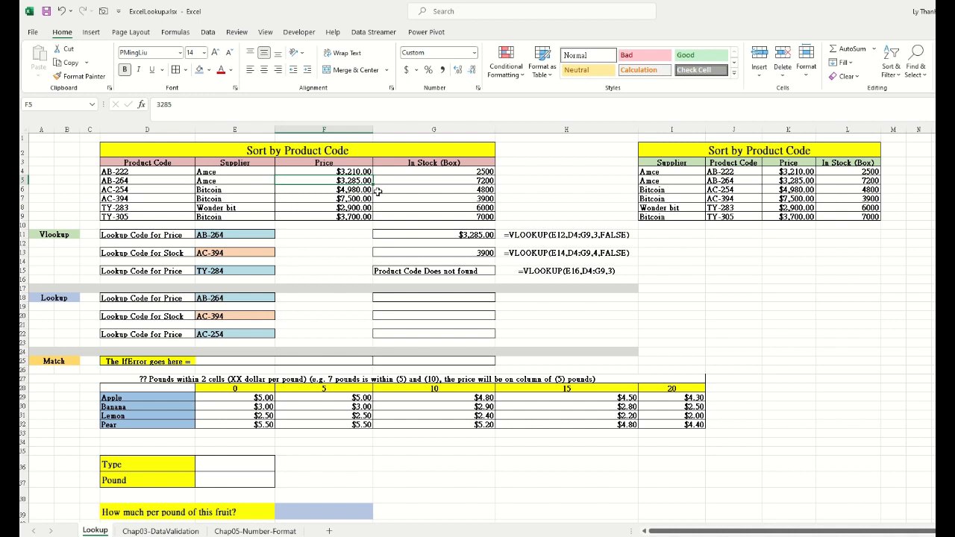
Look up the price for the code in E18 by entering =LOOKUP(E18,ProductCode,K4:K9) in G18.
left_click(431, 297)
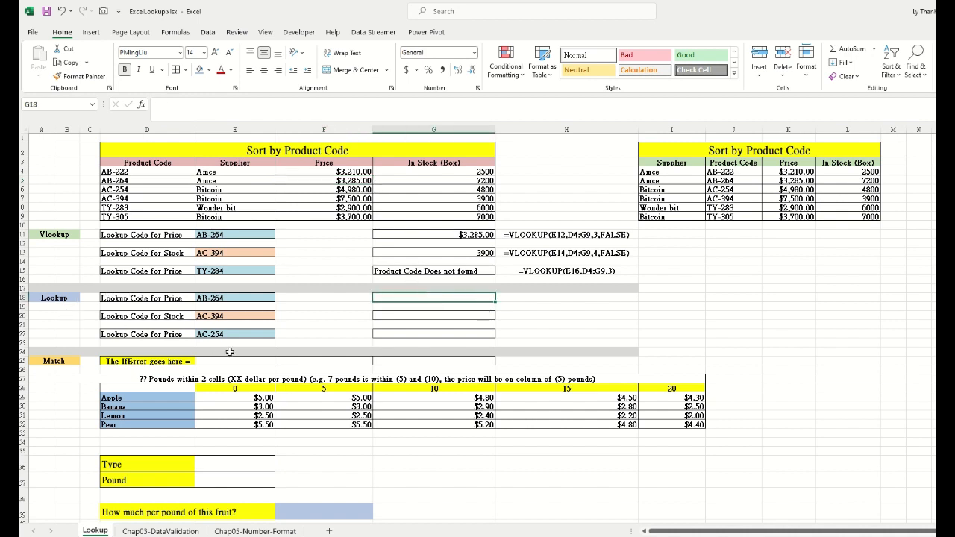
type("=")
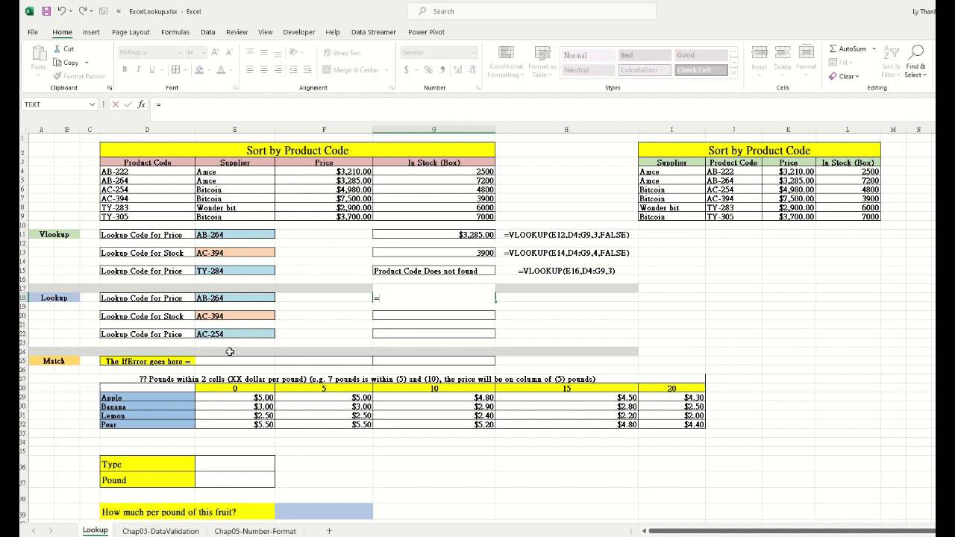
type("Lookup(")
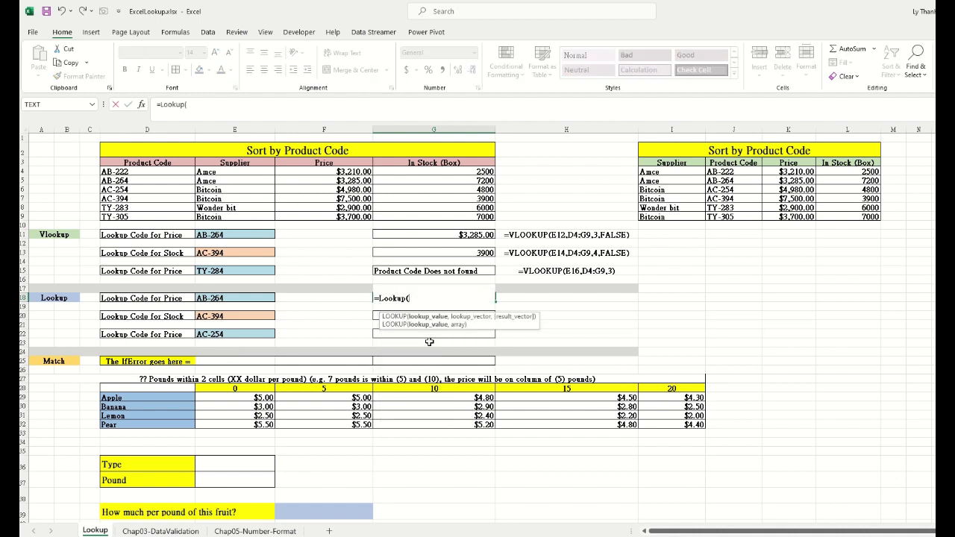
left_click(233, 300)
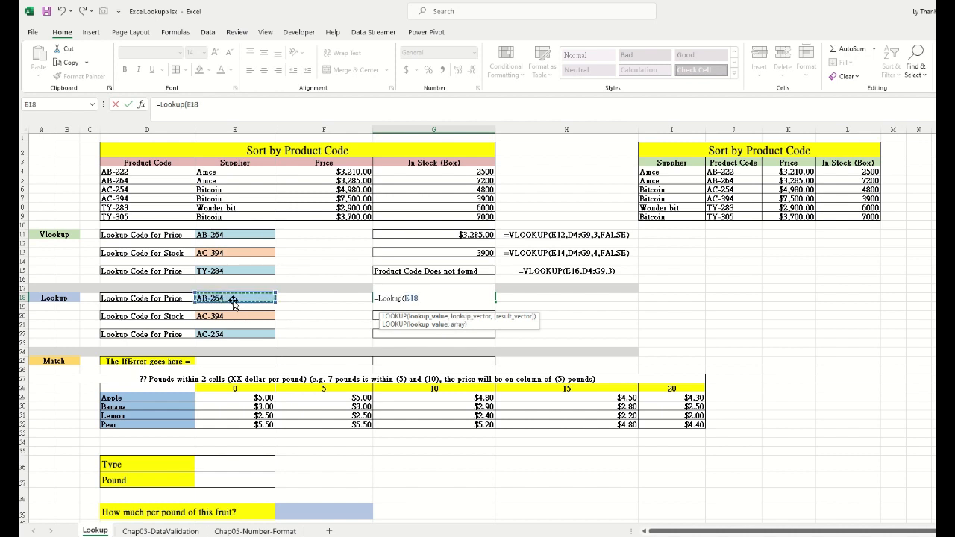
type(",")
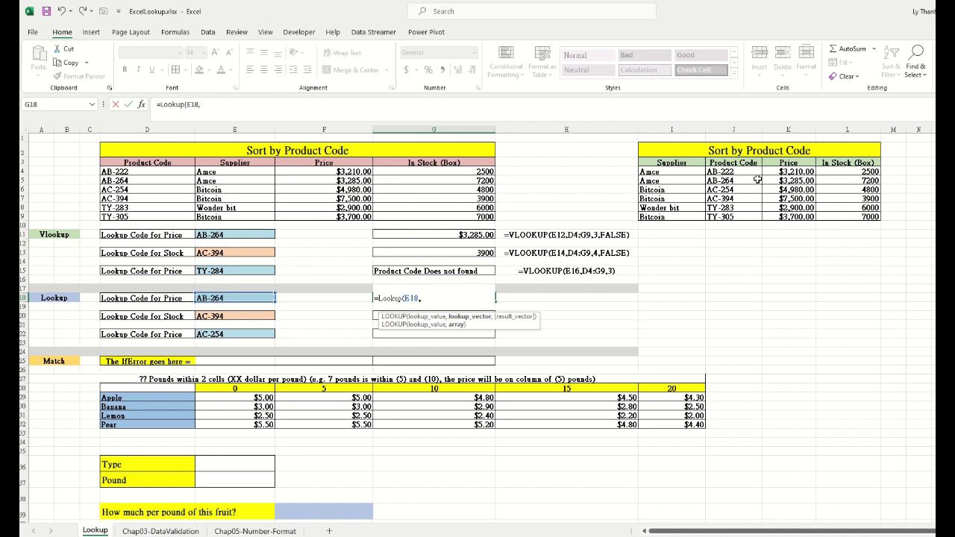
left_click_drag(745, 171, 735, 217)
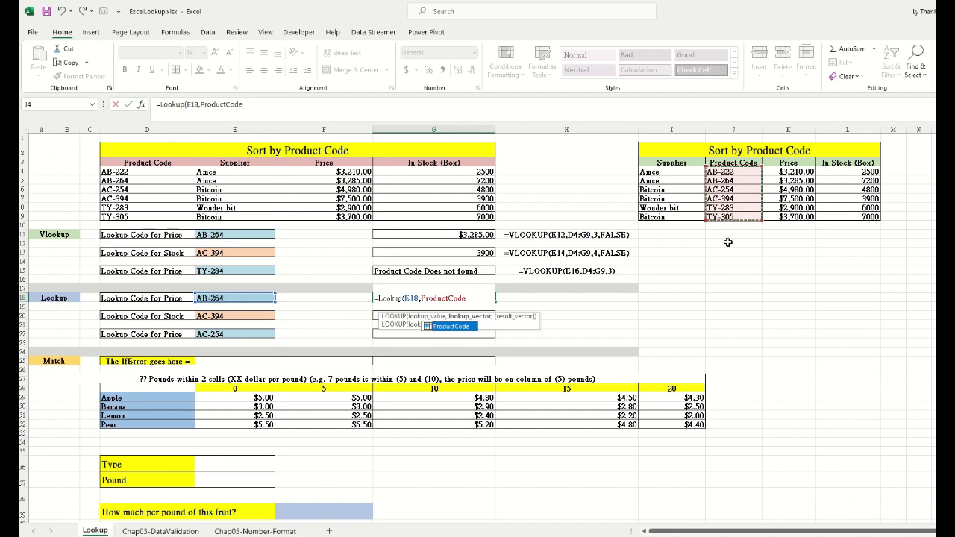
type(",")
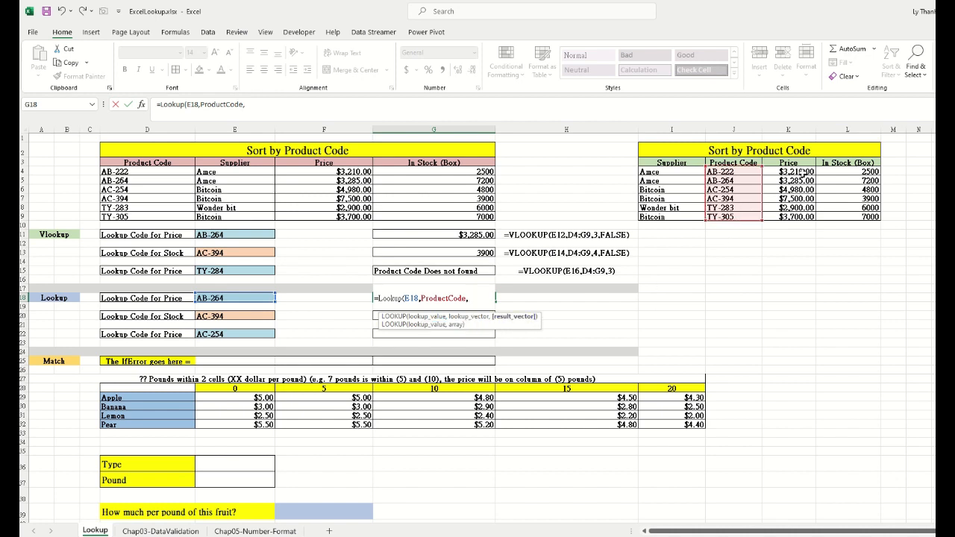
left_click_drag(804, 172, 798, 217)
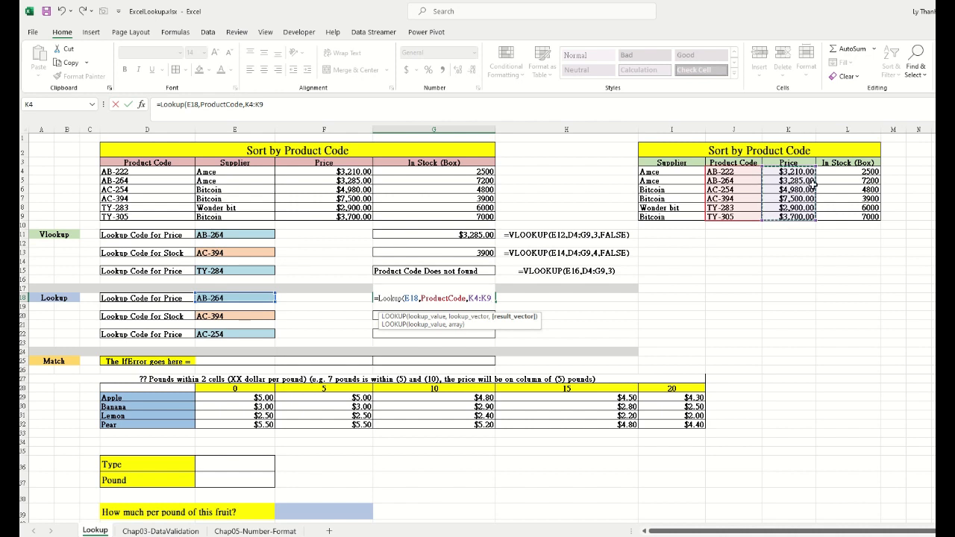
type(")")
key("Return")
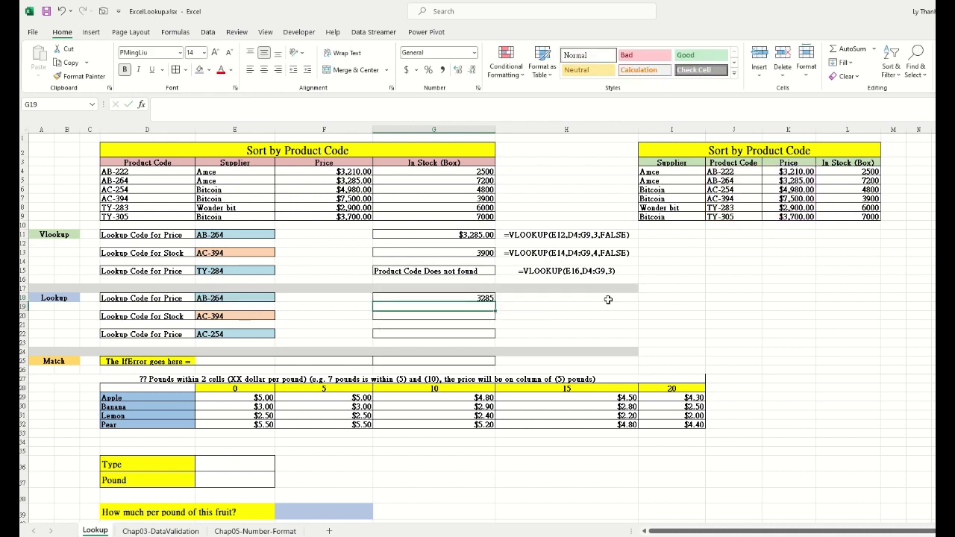
Copy the currency formatting of the Vlookup price in G11 to the Lookup price in G18 with Format Painter.
left_click(481, 298)
left_click(485, 234)
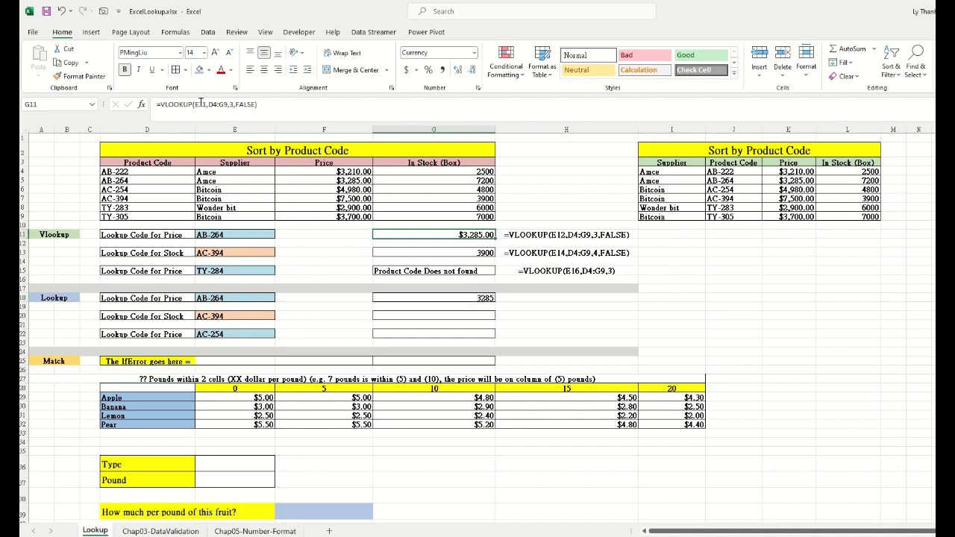
left_click(82, 76)
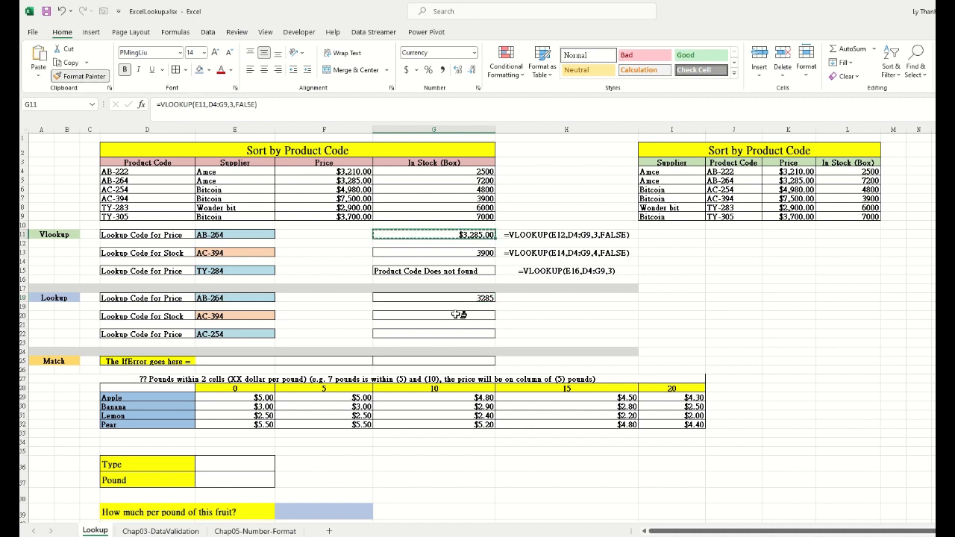
Enter a LOOKUP formula in G20 that finds E20 in the ProductCode range and returns its In Stock (Box) value from column L.
left_click(225, 318)
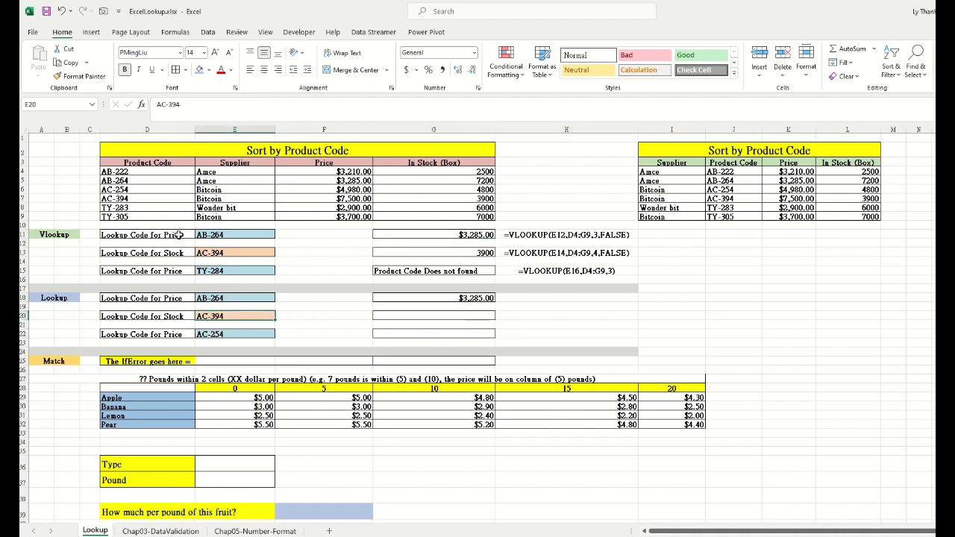
left_click(180, 317)
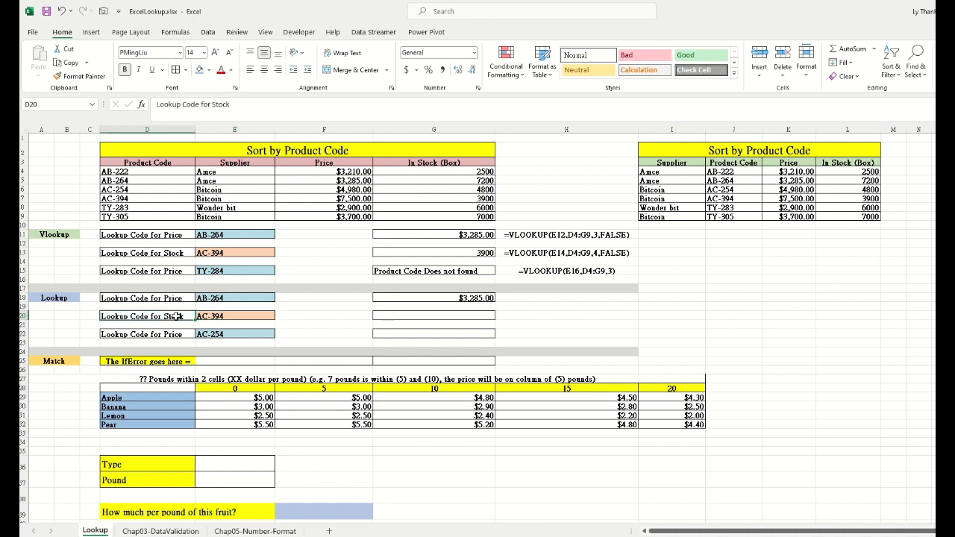
left_click(739, 200)
left_click(493, 318)
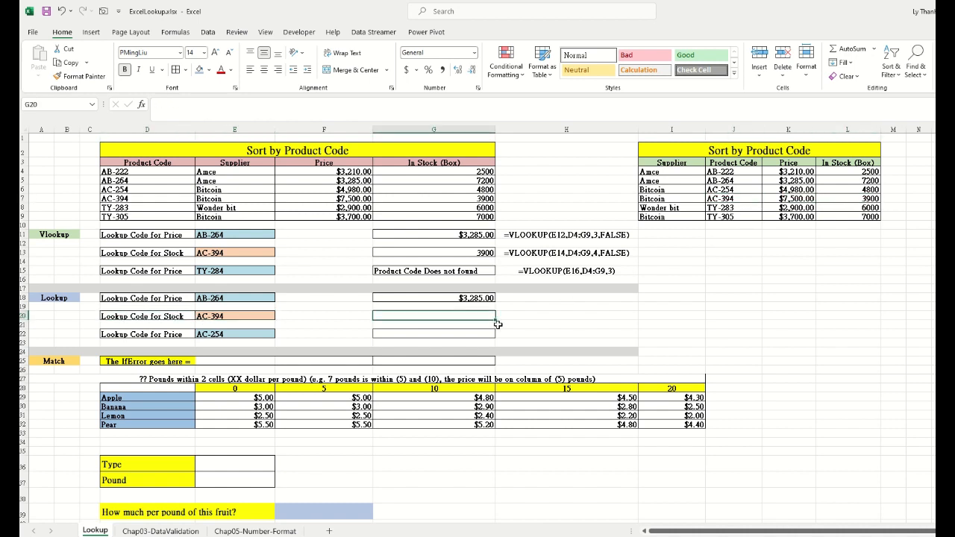
type("=Lookup(")
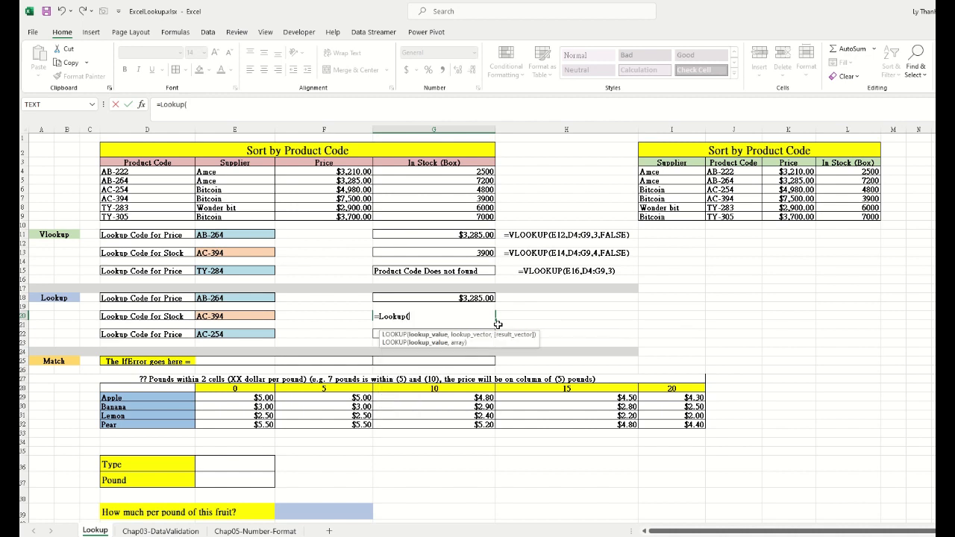
left_click(244, 317)
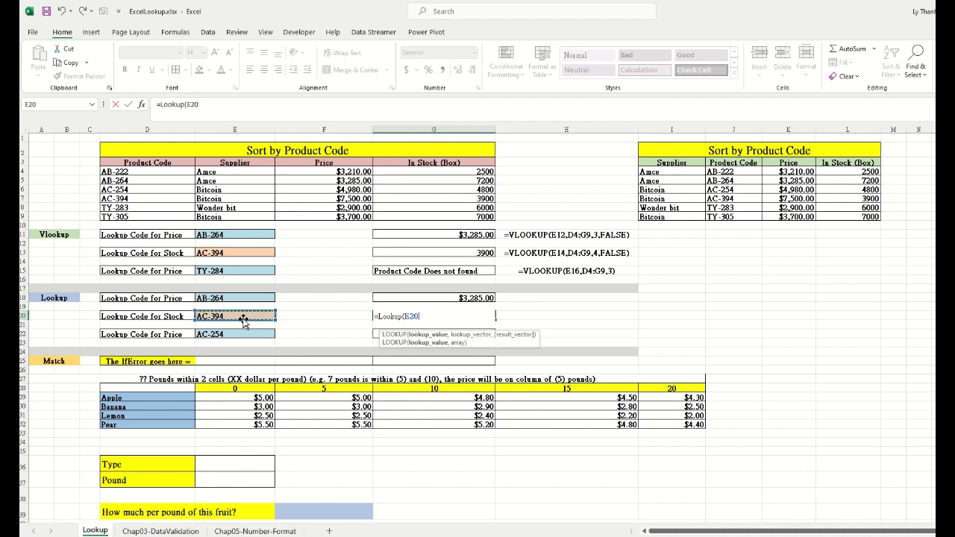
type(",")
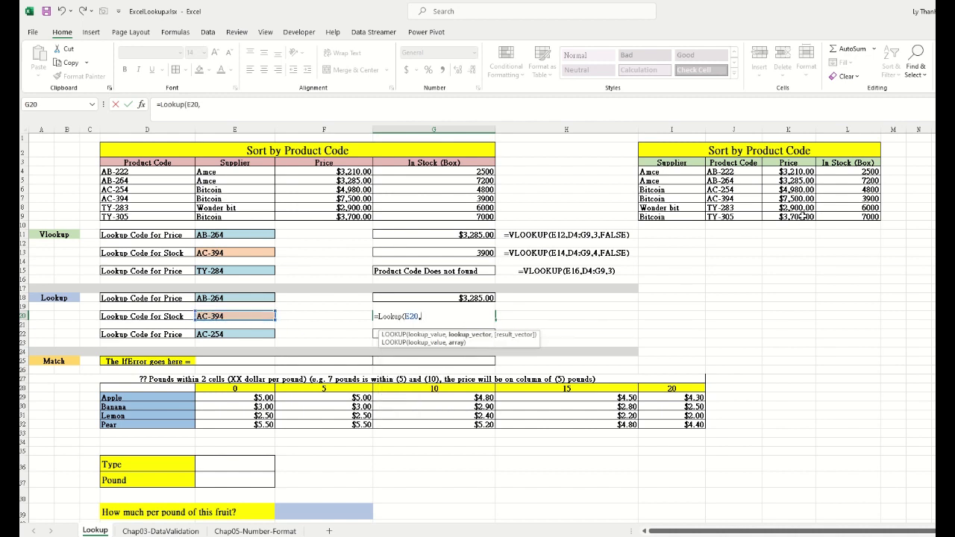
left_click_drag(754, 175, 743, 217)
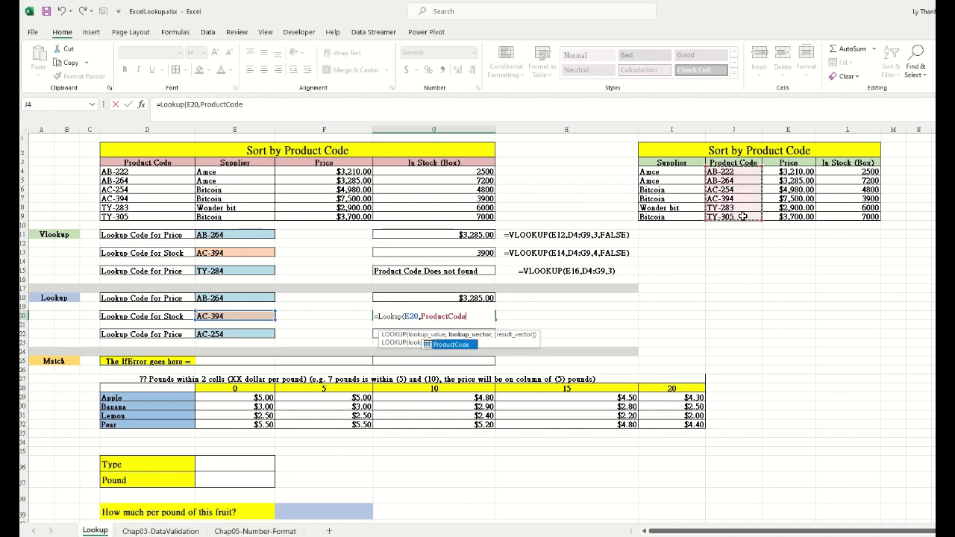
type(",")
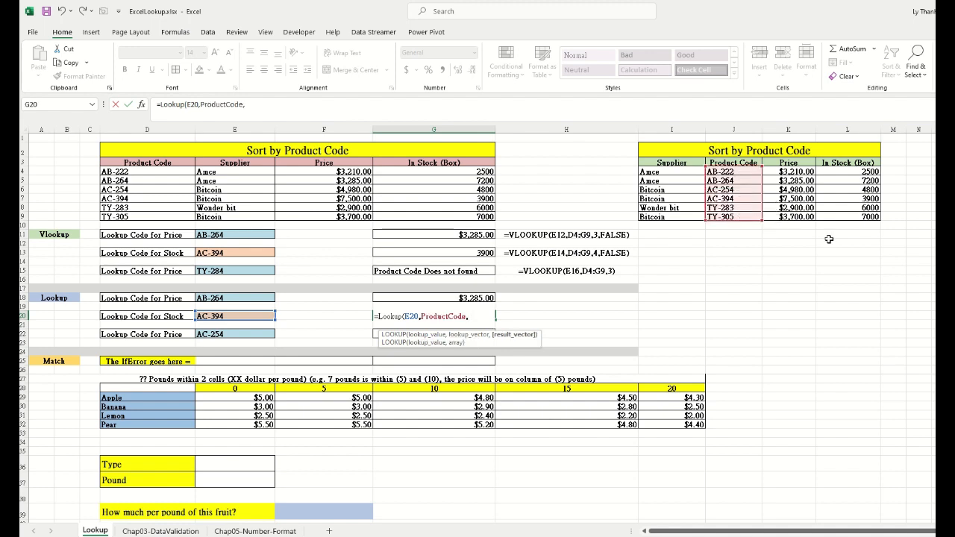
left_click_drag(862, 178, 892, 228)
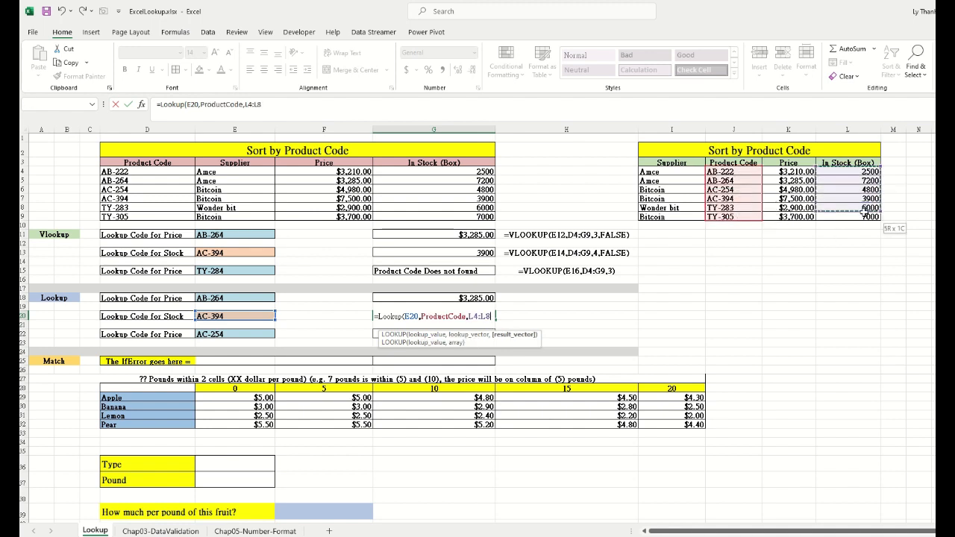
type(")")
key("Return")
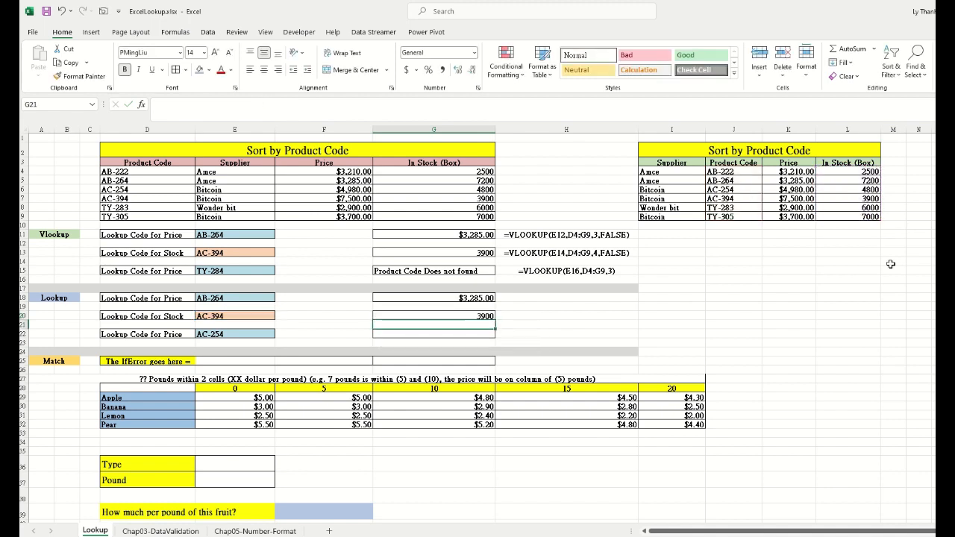
Set the third Lookup code in E22 to TY-383 and enter =LOOKUP(E22,ProductCode,K4:K9) in G22 for its price.
left_click(473, 317)
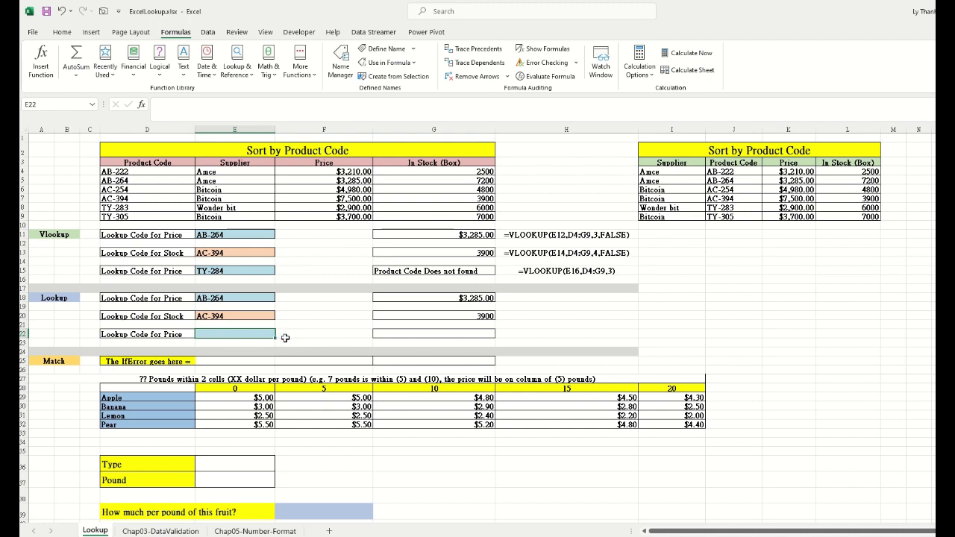
type("TY-383")
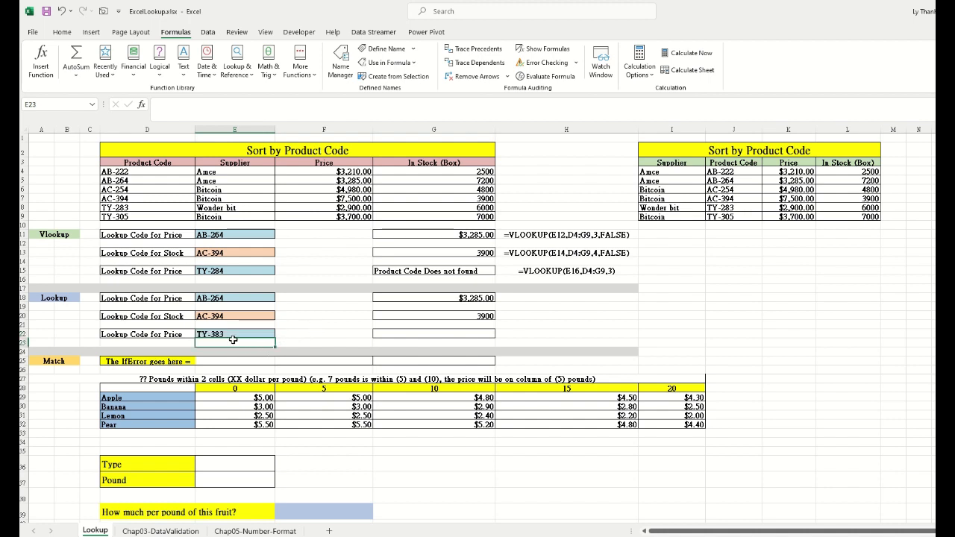
left_click(466, 333)
type("=lookup(")
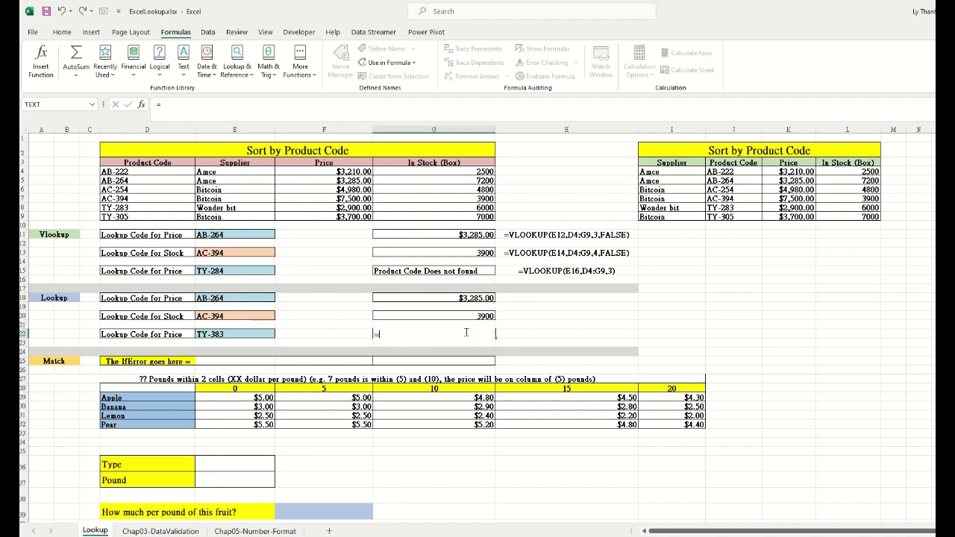
left_click(243, 334)
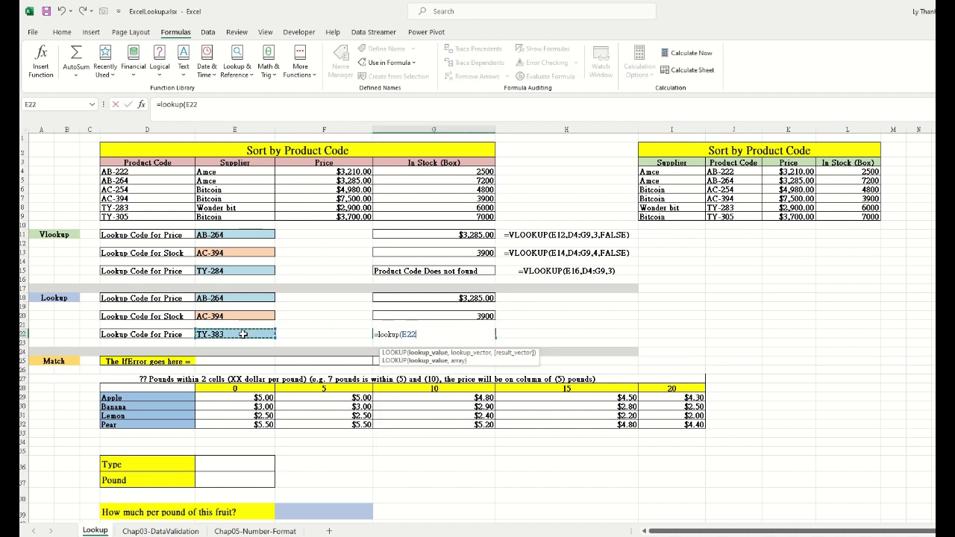
type(",")
left_click_drag(737, 173, 737, 215)
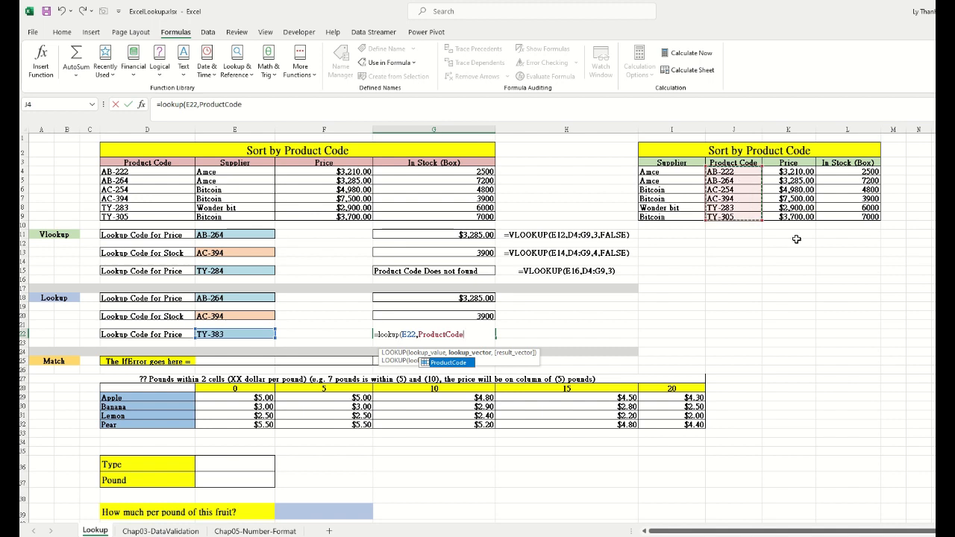
type(",")
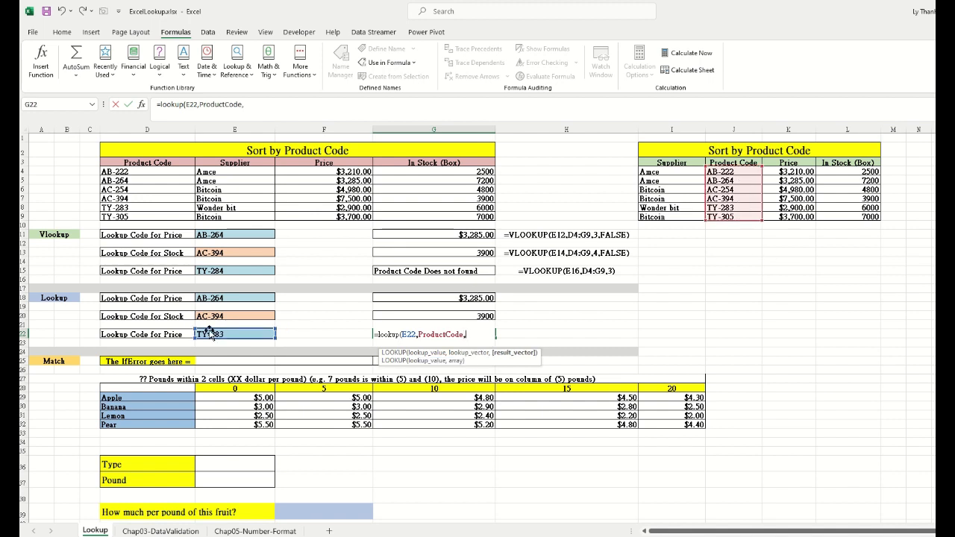
left_click_drag(791, 173, 797, 216)
type(")")
key("Return")
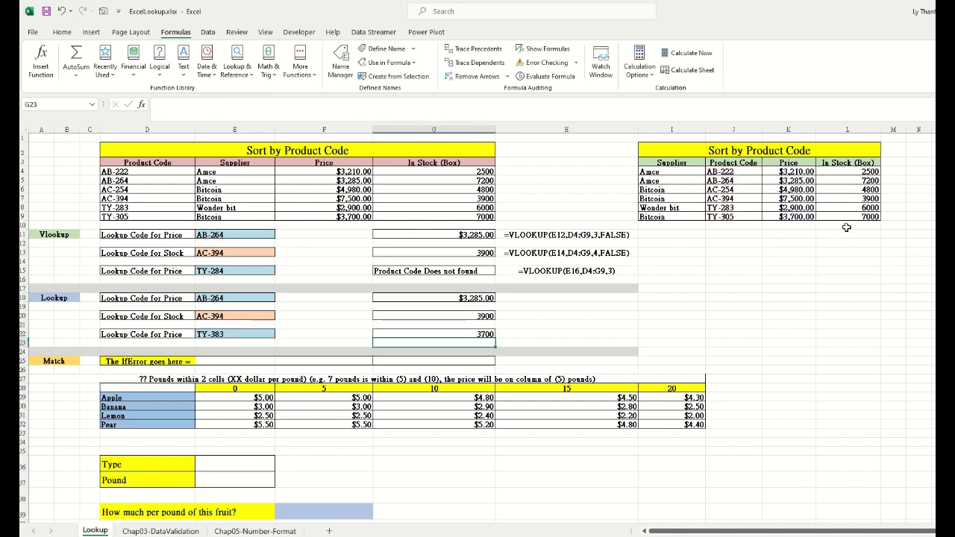
key("Up")
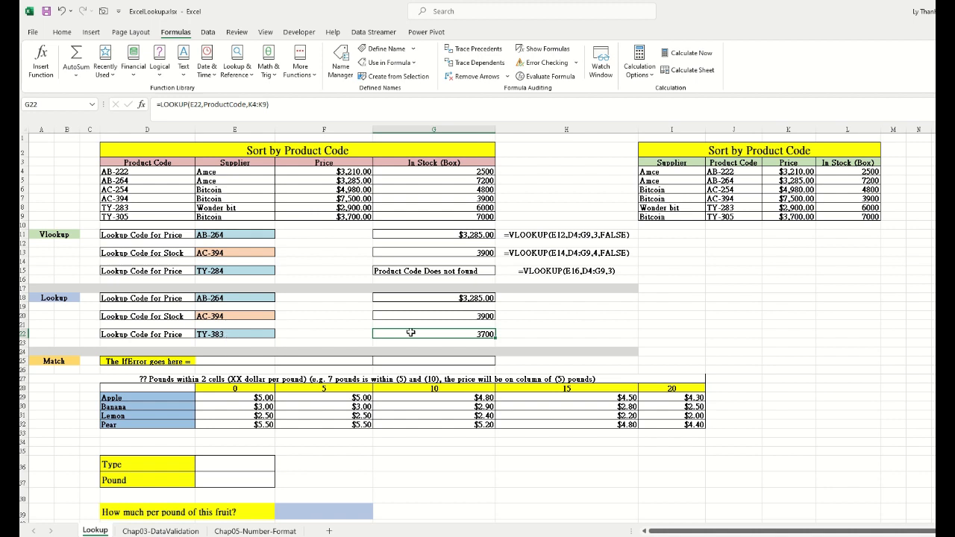
Examine the sorted product codes in J4:J9 to find which code and price the approximate match for TY-383 uses.
left_click(749, 174)
left_click(747, 181)
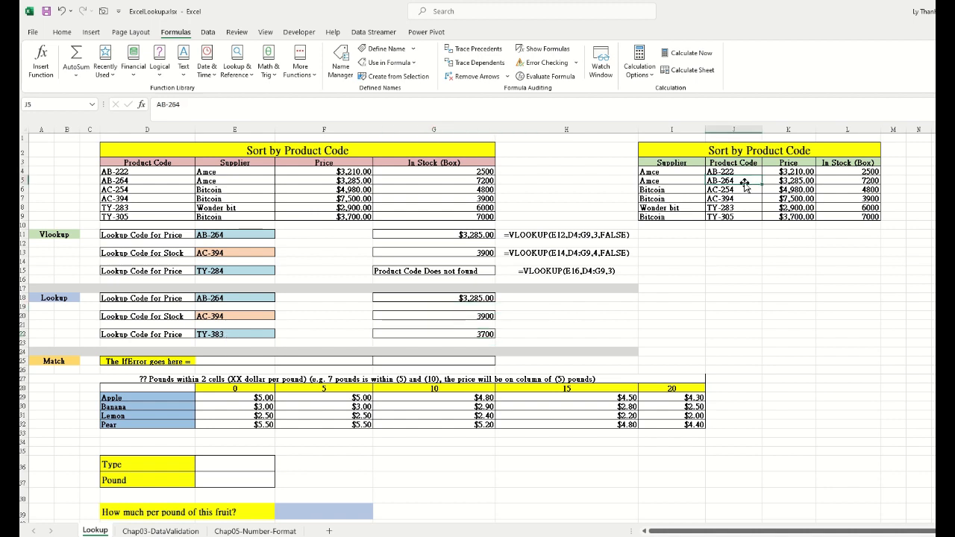
left_click(743, 190)
left_click(741, 208)
left_click(743, 216)
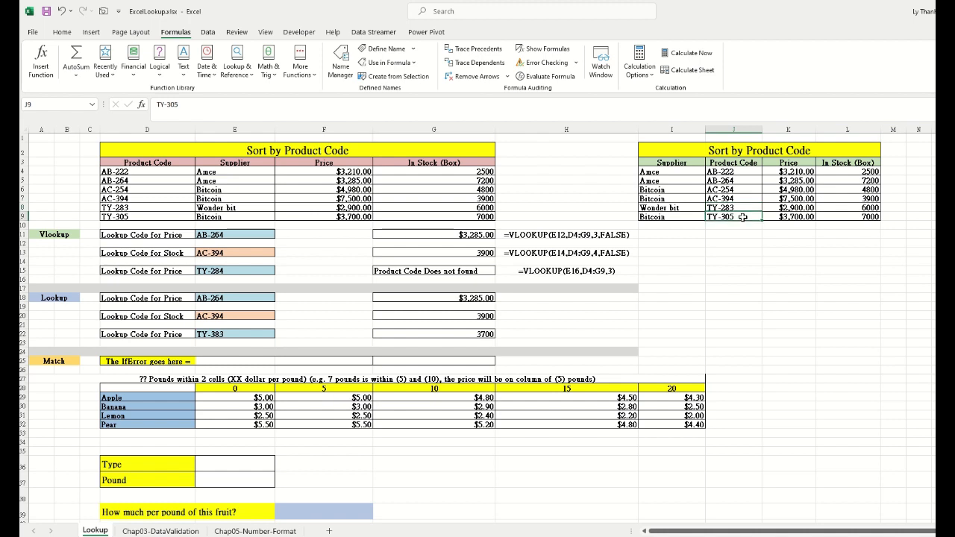
left_click(744, 226)
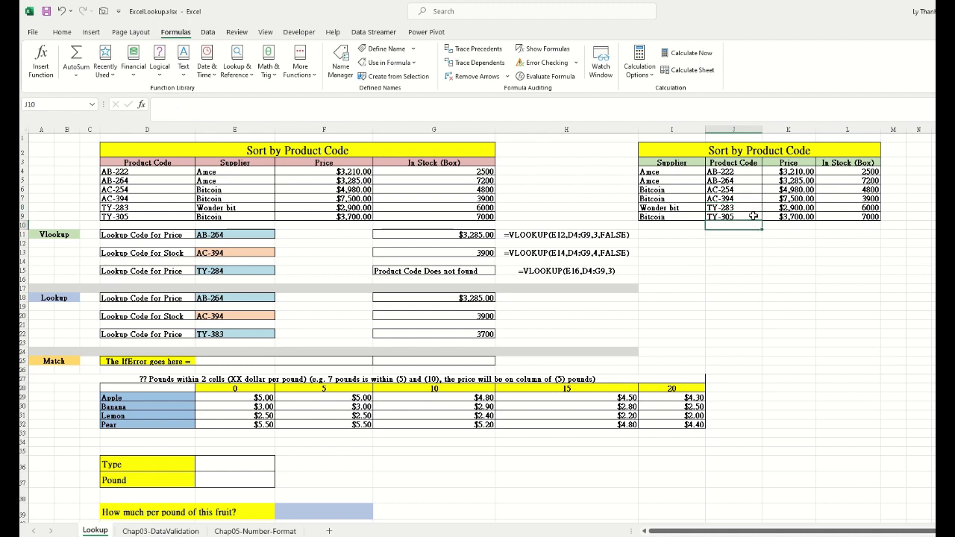
left_click_drag(749, 178, 747, 217)
left_click(749, 226)
left_click(755, 216)
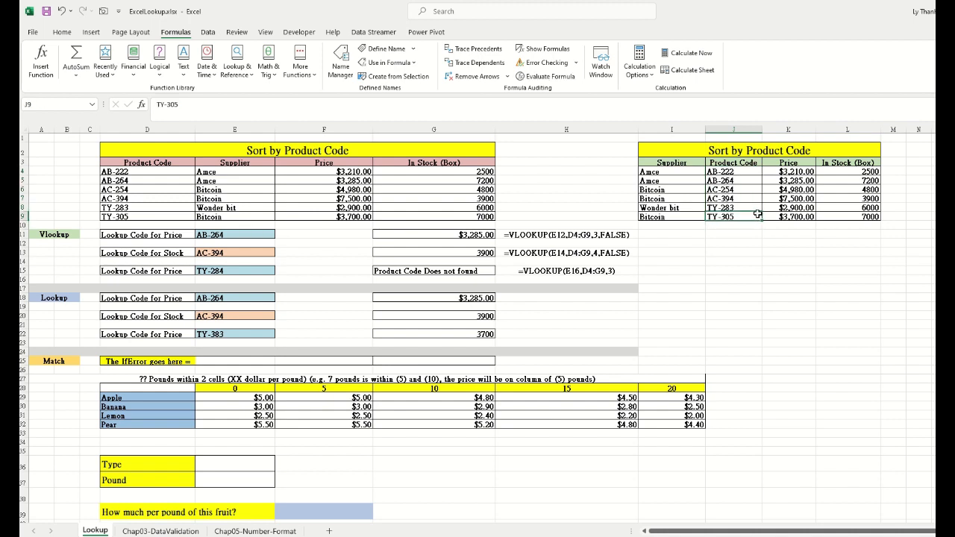
left_click(779, 216)
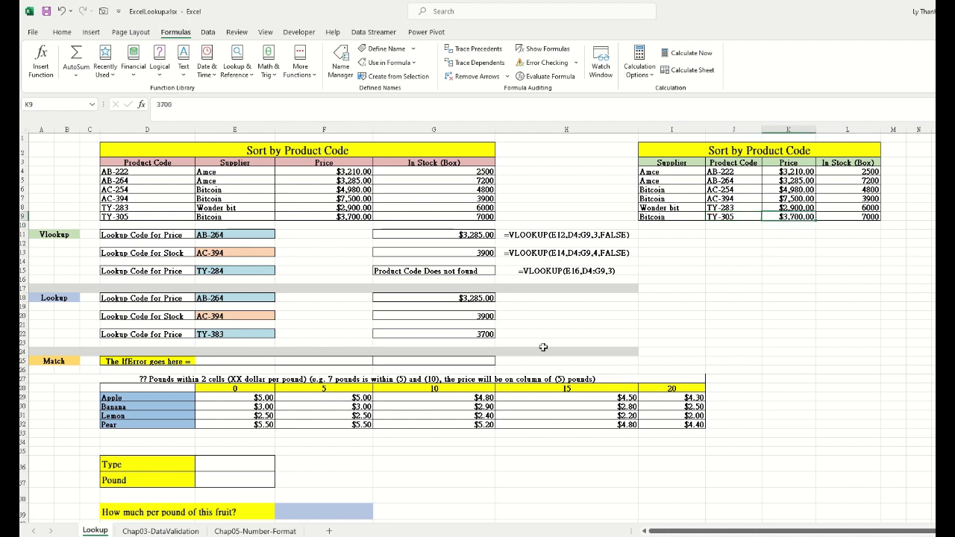
Format the Lookup price in G22 as currency like the price in G18, and review the ranges its formula uses.
left_click(488, 307)
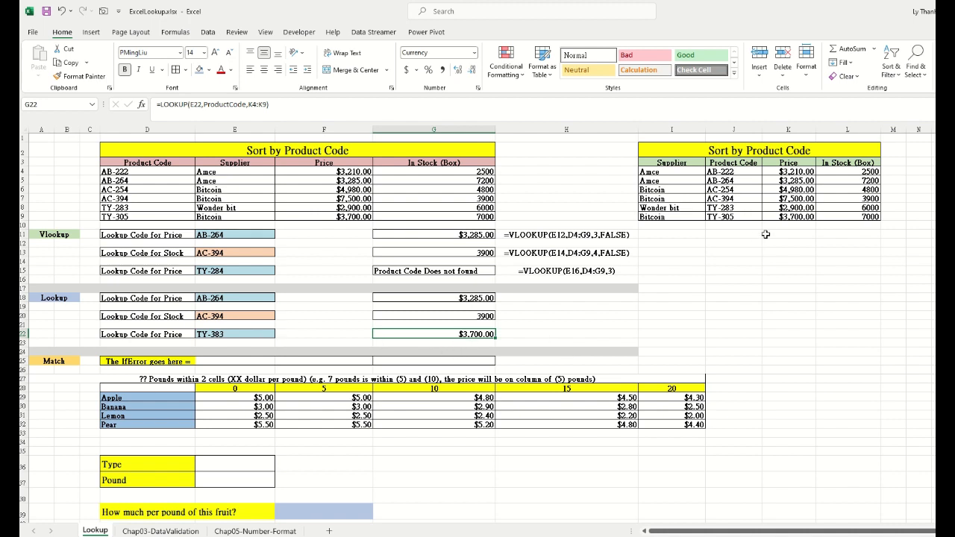
left_click(744, 216)
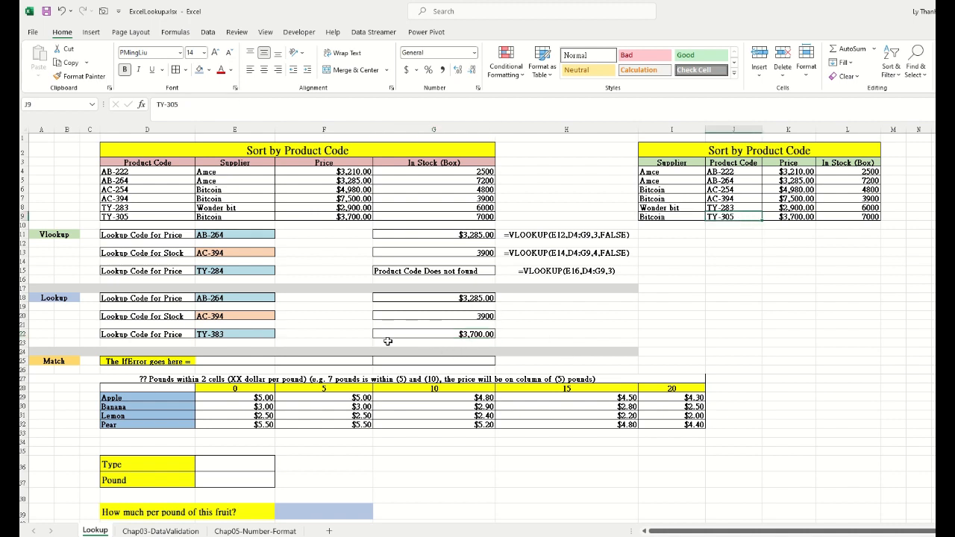
left_click(483, 338)
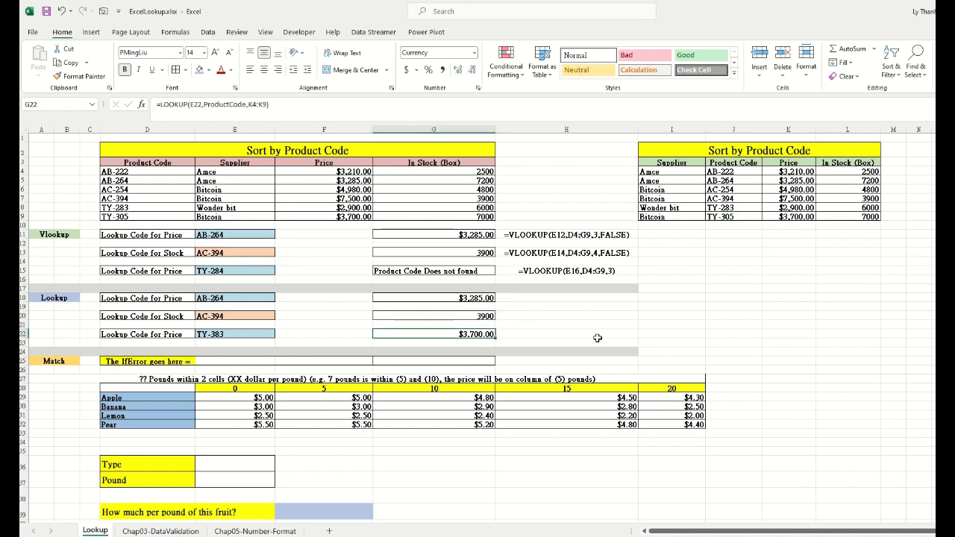
key("F2")
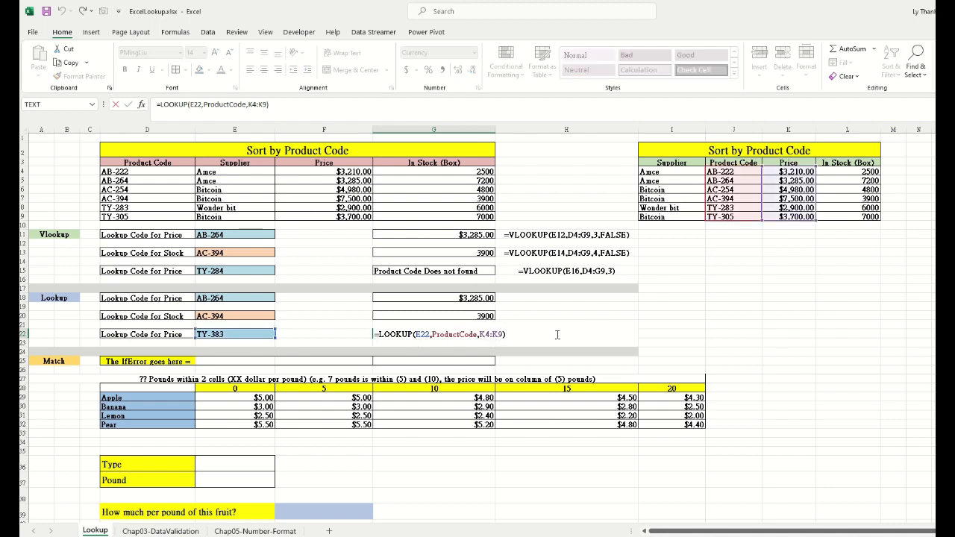
key("Return")
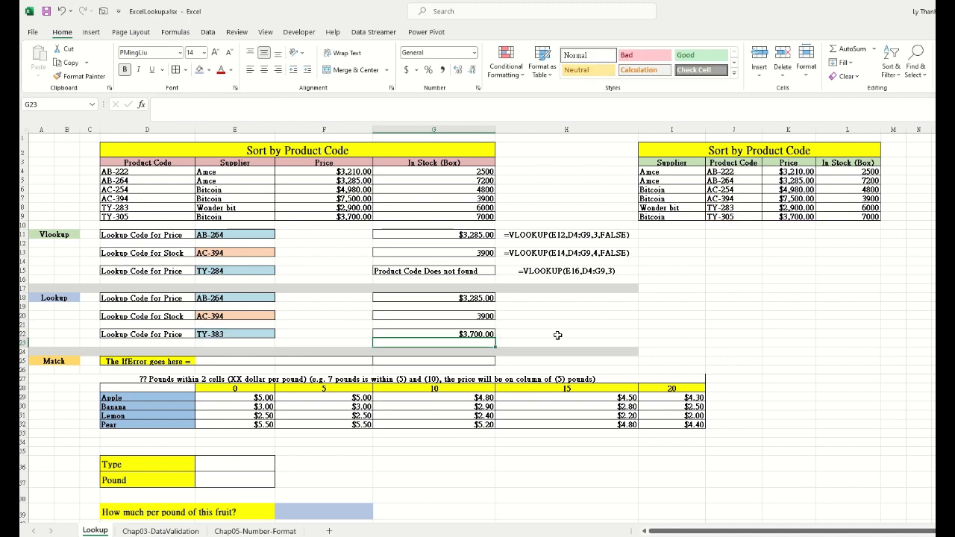
Clear the third Lookup code in E22.
left_click(212, 340)
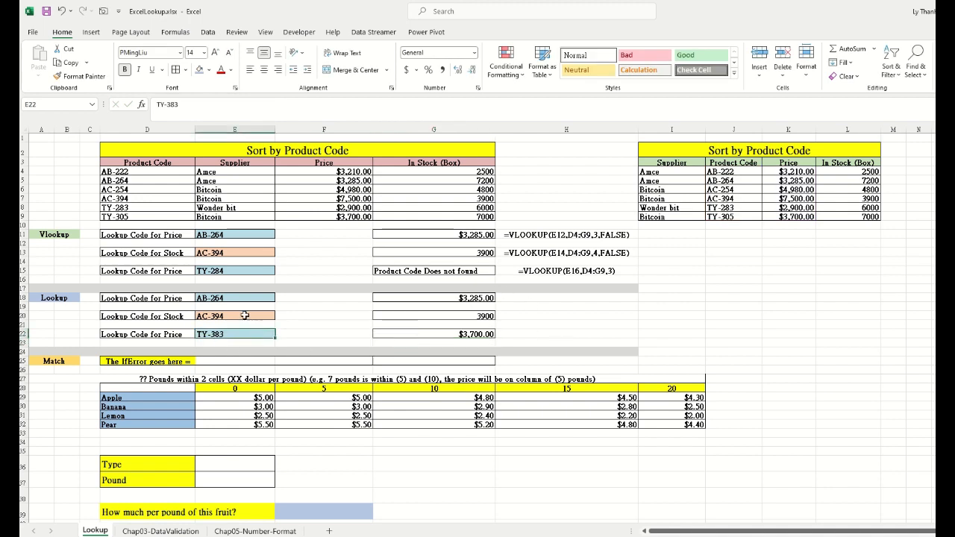
key("Delete")
left_click(772, 328)
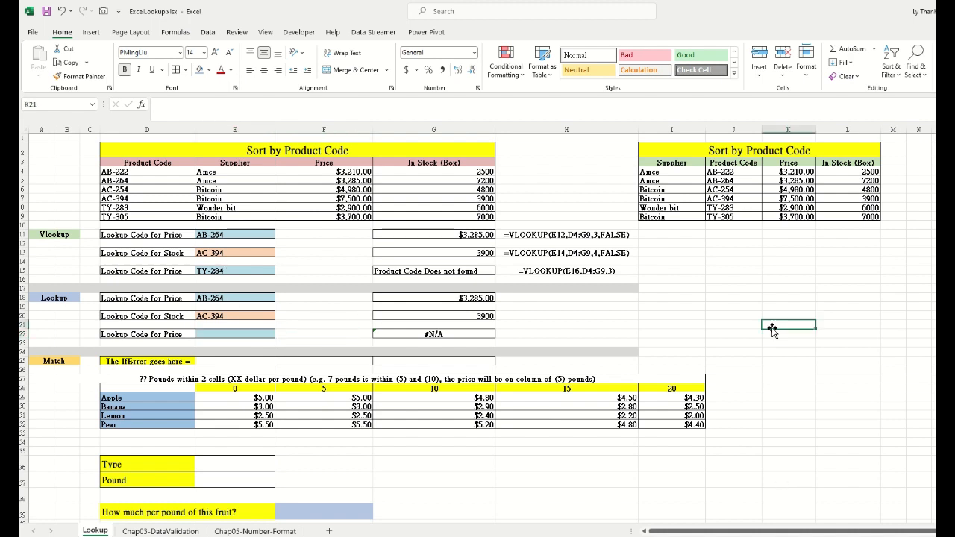
left_click_drag(752, 174, 750, 218)
left_click(236, 334)
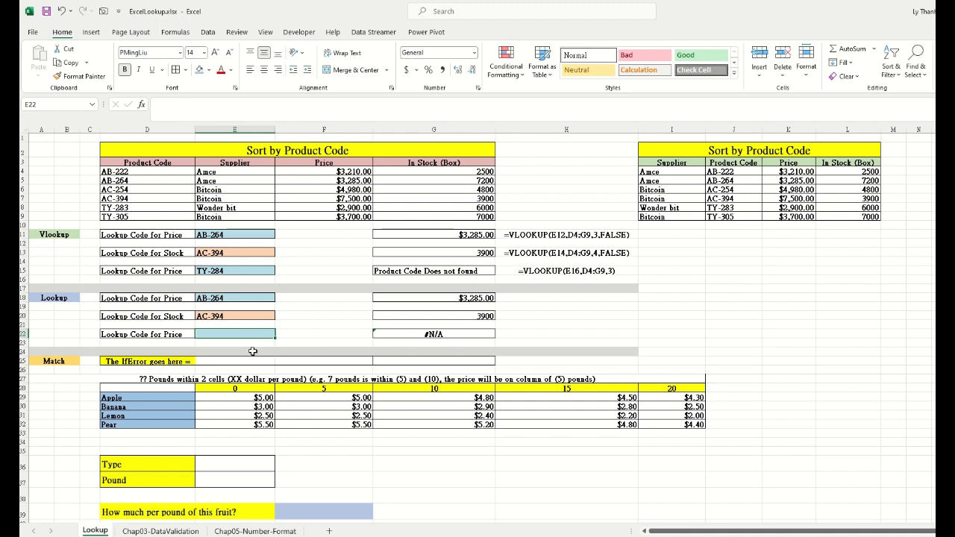
left_click(824, 340)
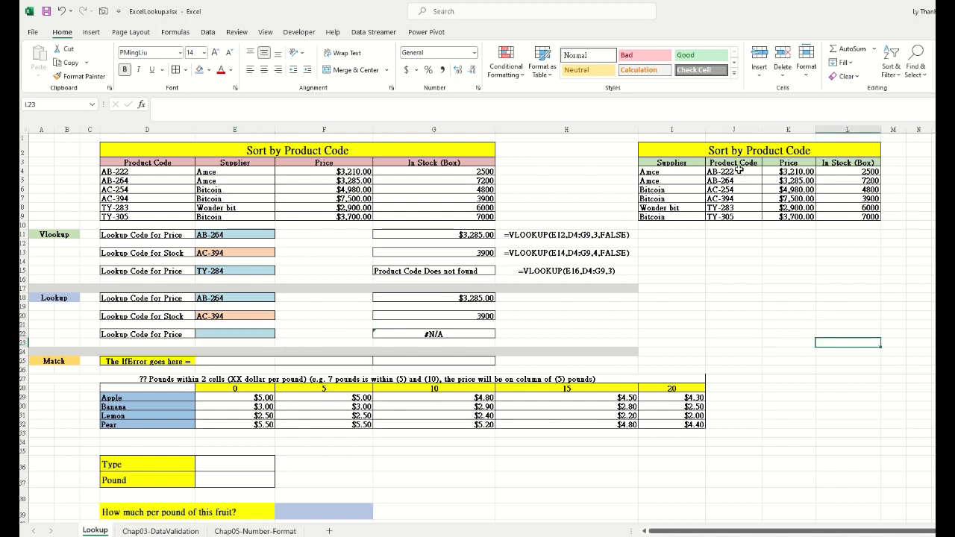
Define the workbook-scope name PCode for the product codes in J4:J9.
left_click_drag(737, 172, 735, 218)
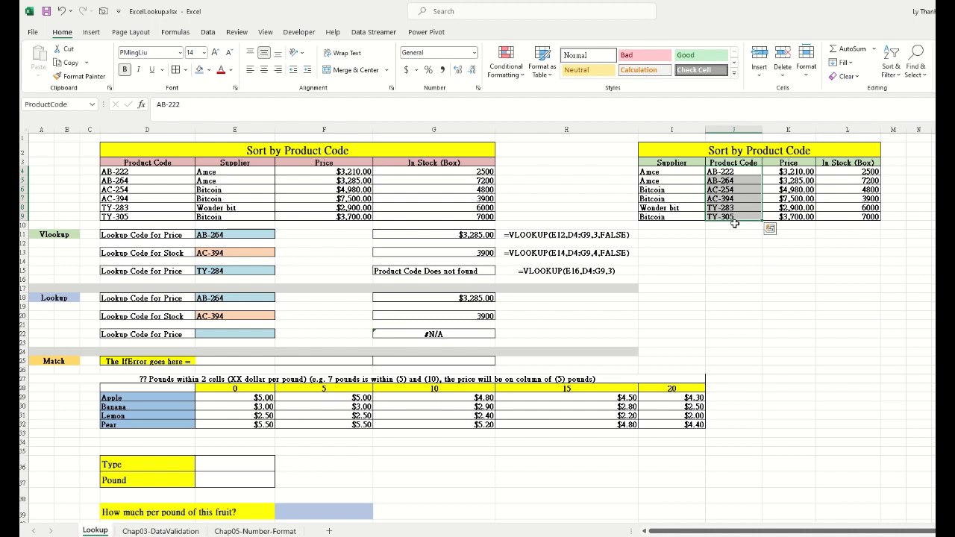
left_click(179, 32)
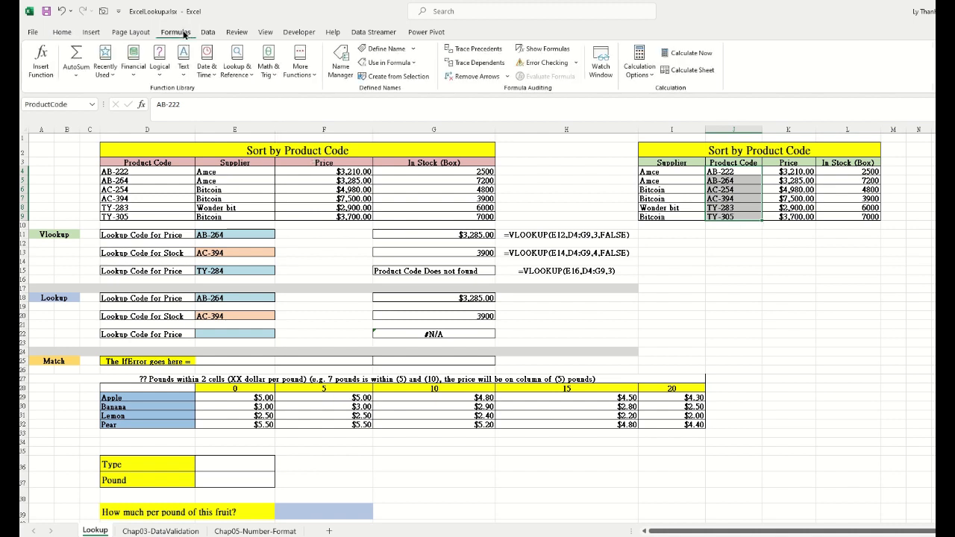
left_click(413, 52)
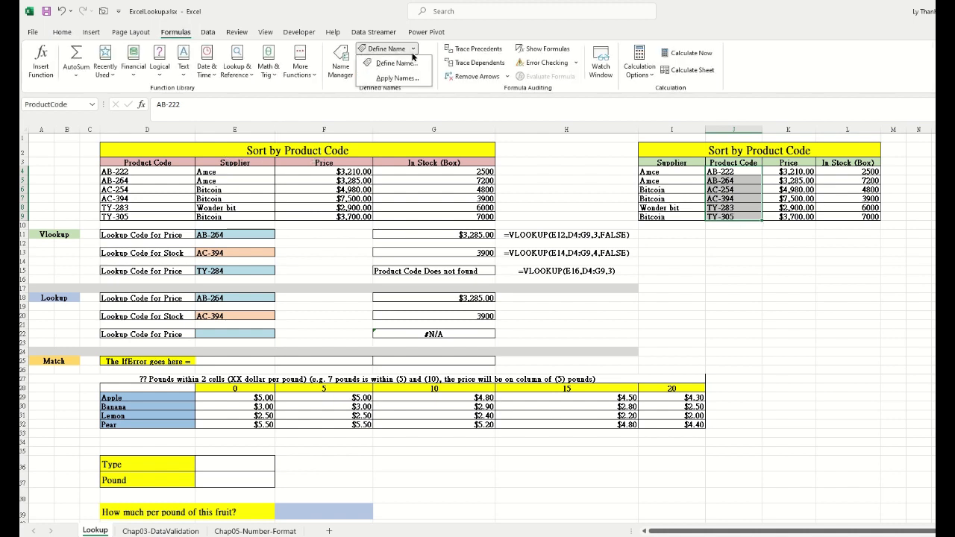
left_click(391, 64)
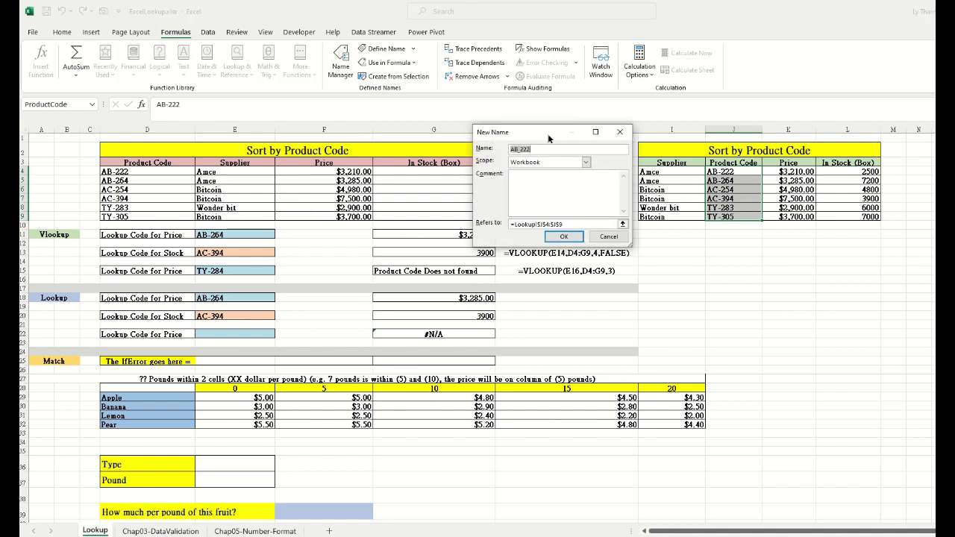
type("PCode")
left_click_drag(552, 133, 506, 120)
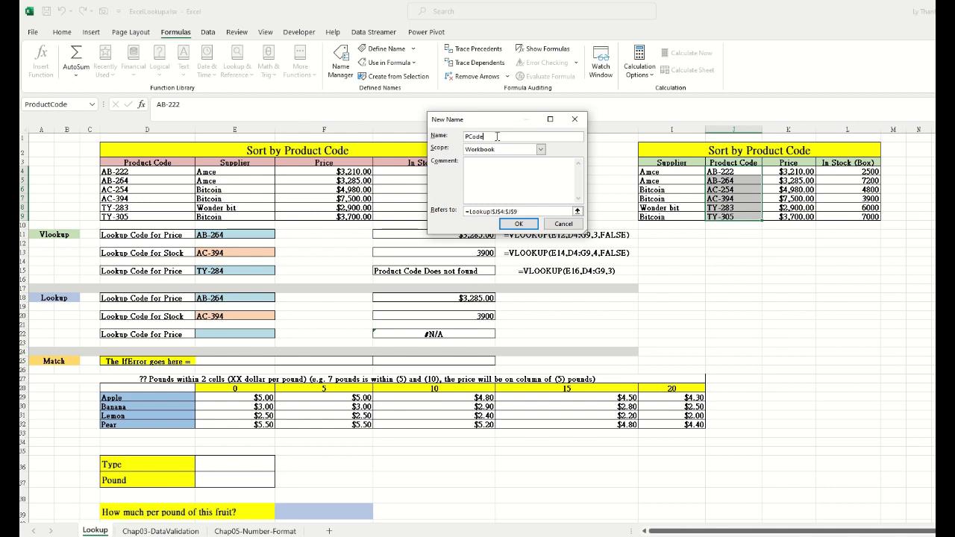
key("Return")
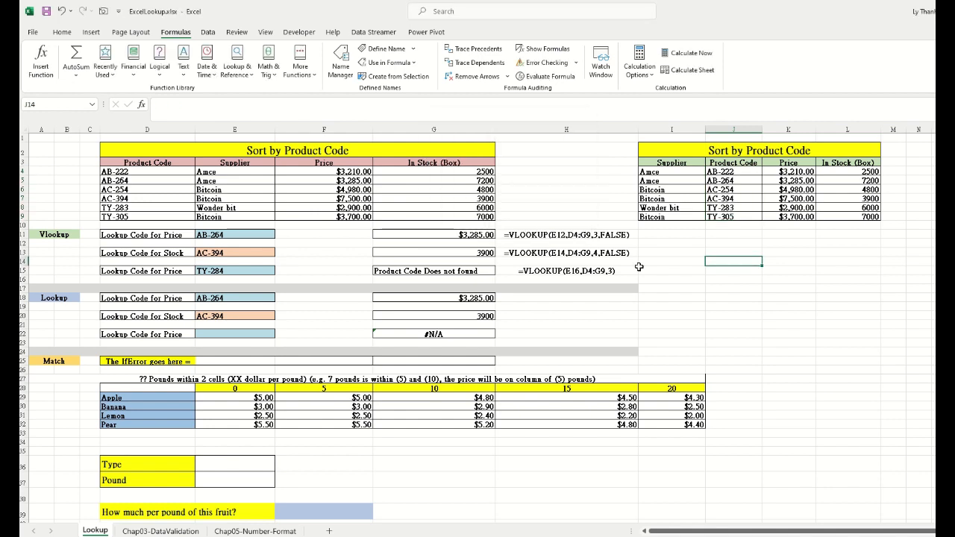
Add data validation to E22 that allows a List with the source =PCode.
left_click(229, 334)
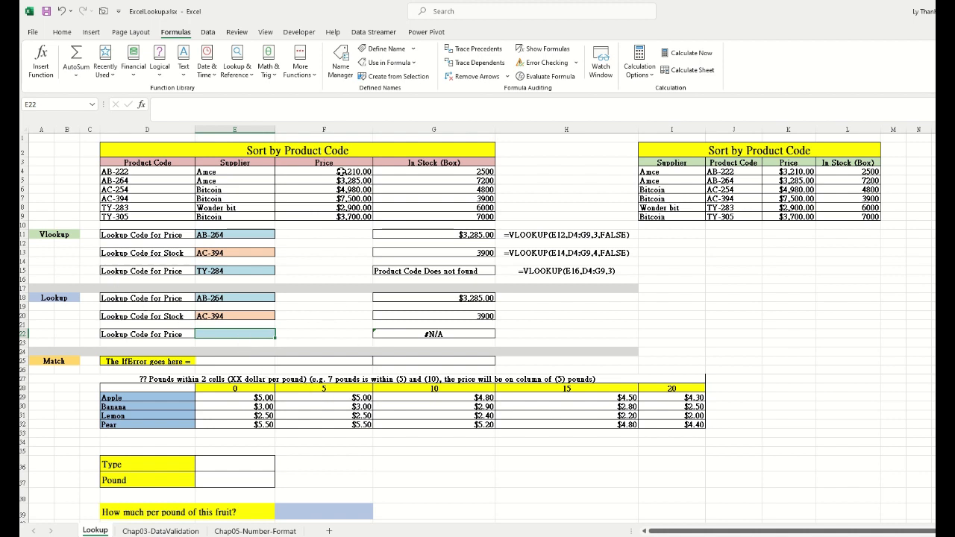
left_click(207, 32)
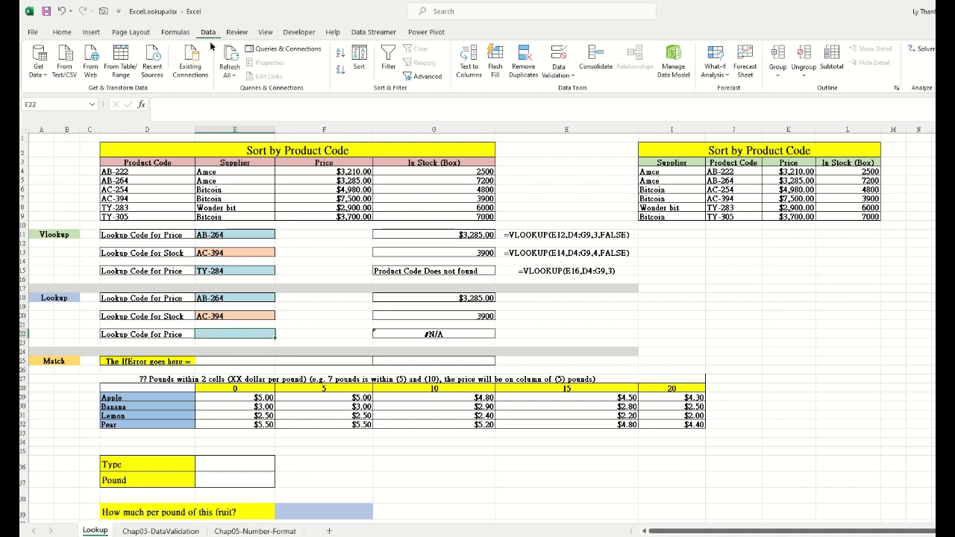
left_click(559, 75)
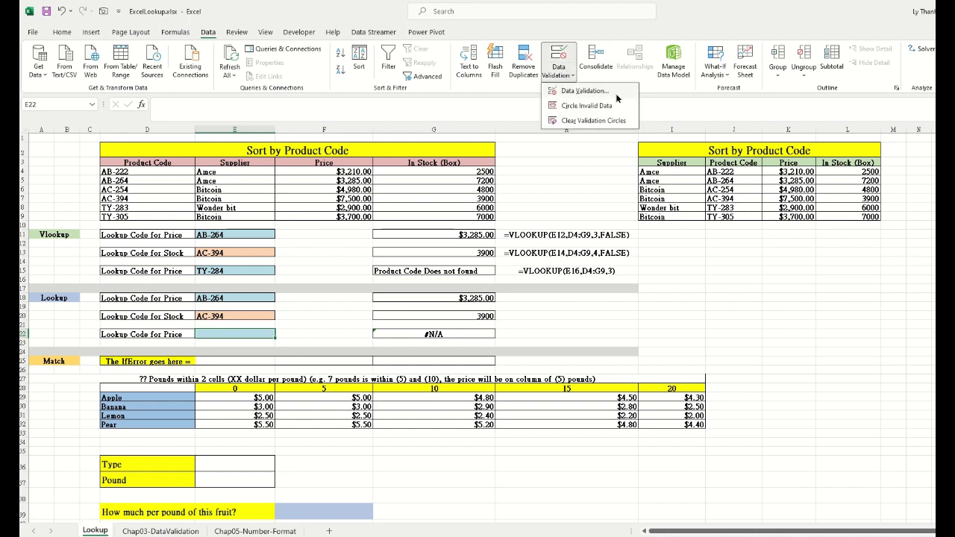
left_click(585, 90)
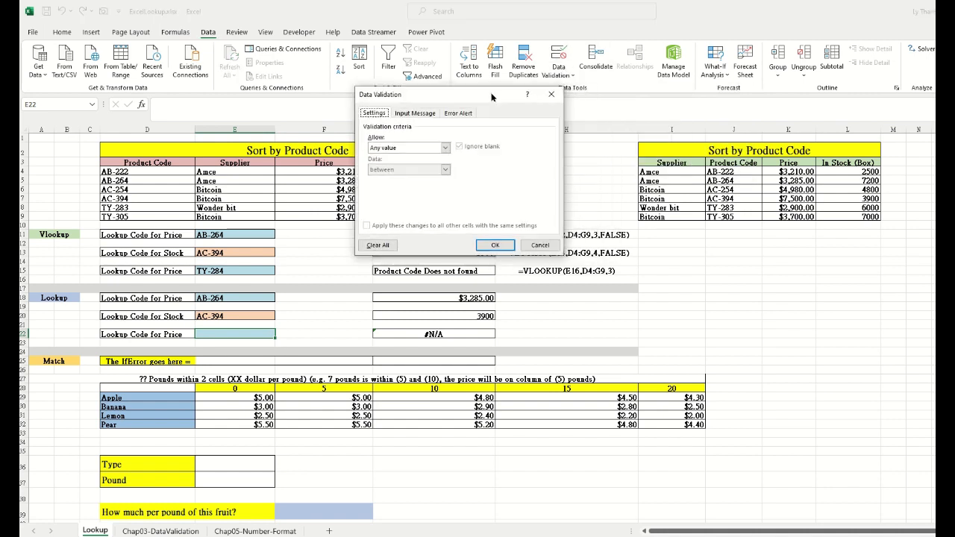
left_click(446, 148)
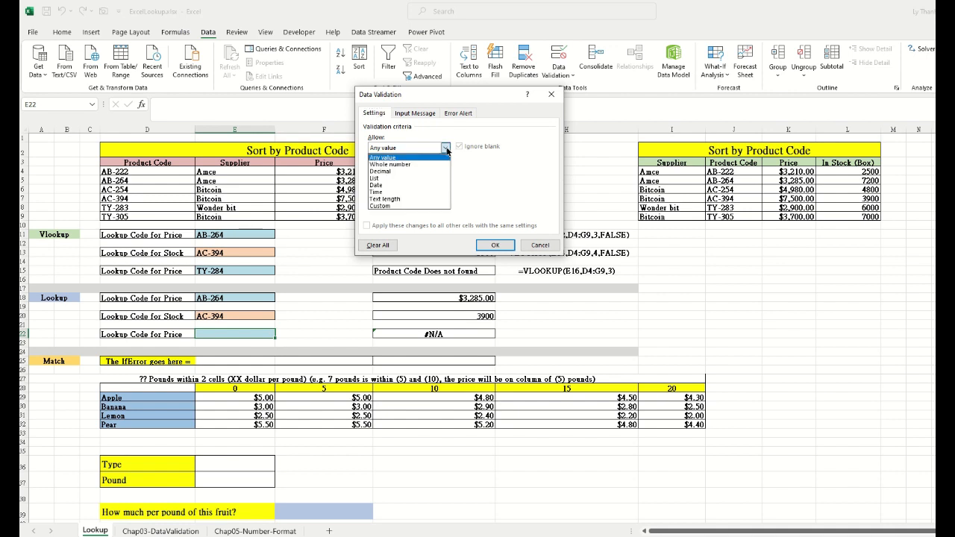
left_click(391, 179)
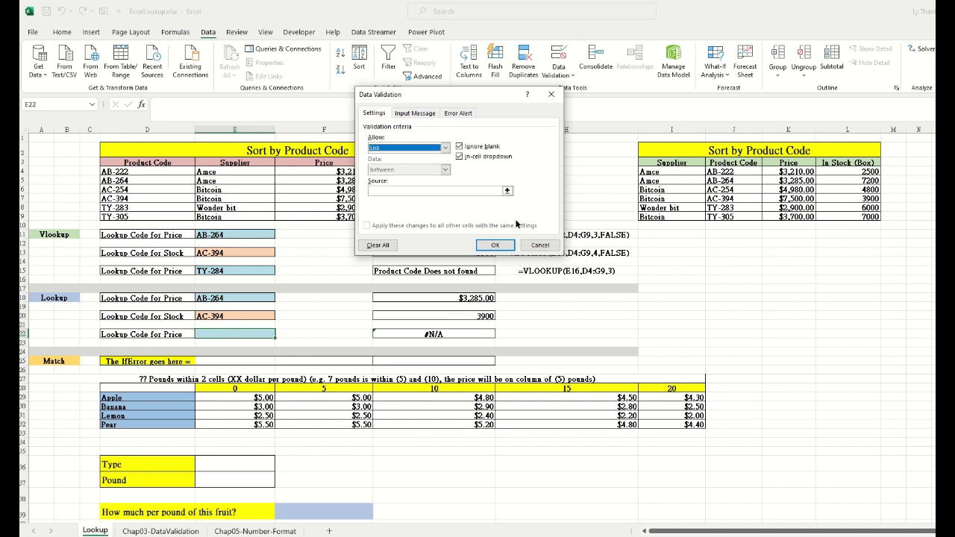
left_click(409, 191)
type("=")
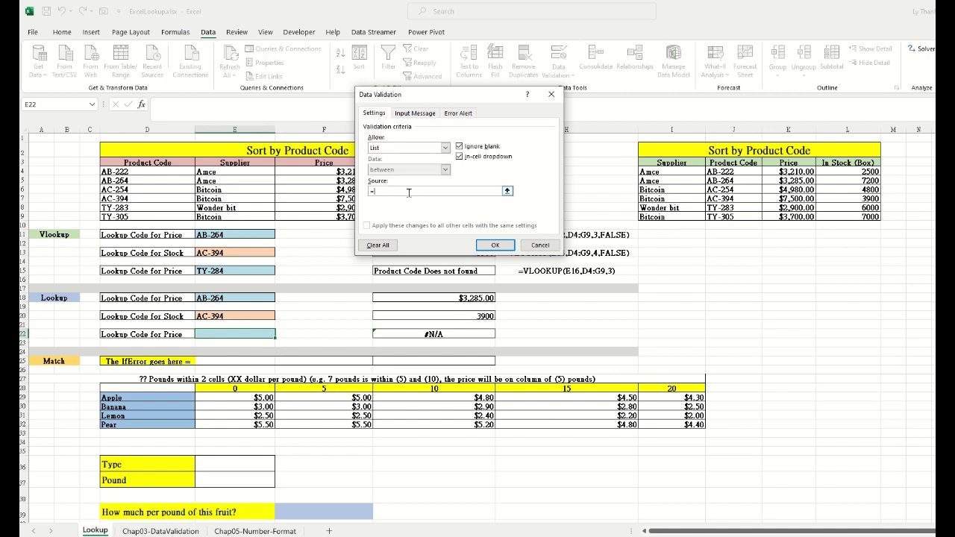
type("PCode")
left_click(495, 245)
Choose TY-283 from the validation list in E22 and check the price returned in G22.
scroll(348, 338, "down", 2)
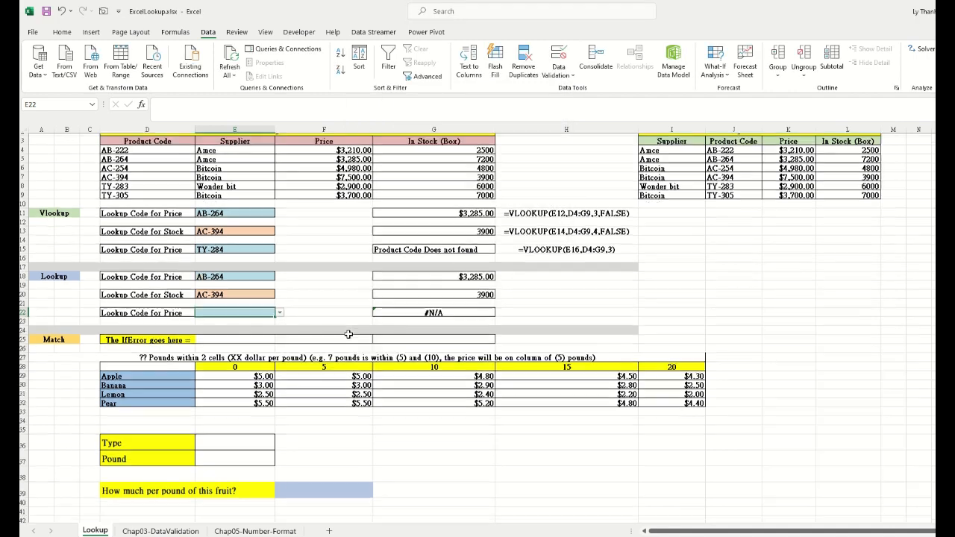
scroll(314, 339, "up", 2)
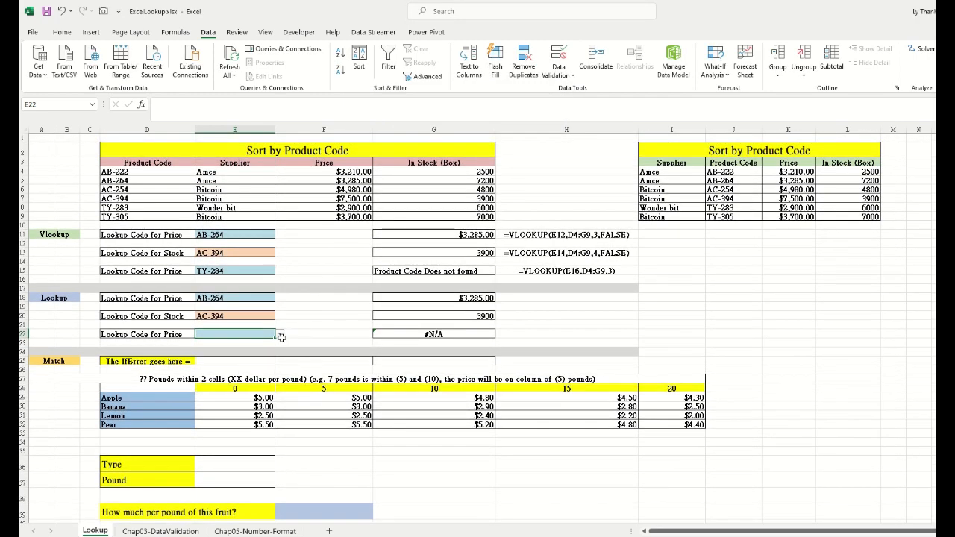
left_click(280, 335)
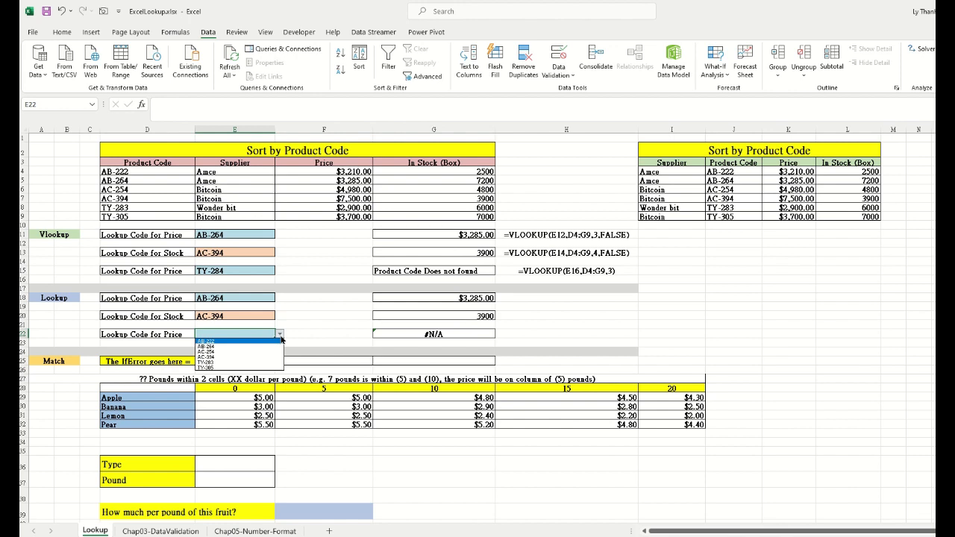
left_click(218, 362)
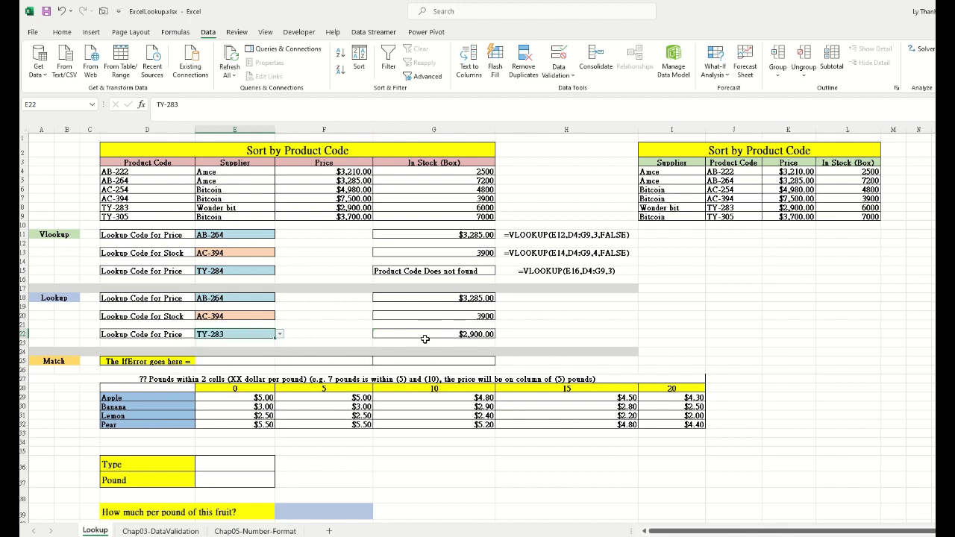
left_click(491, 338)
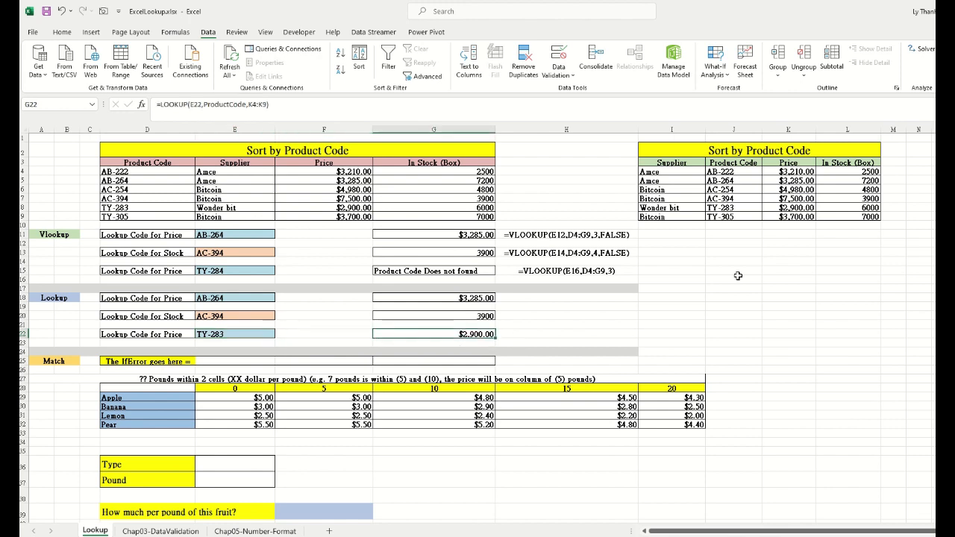
Change the code in E22 to AC-254 from the validation list and check the price in G22.
left_click(265, 335)
left_click(279, 335)
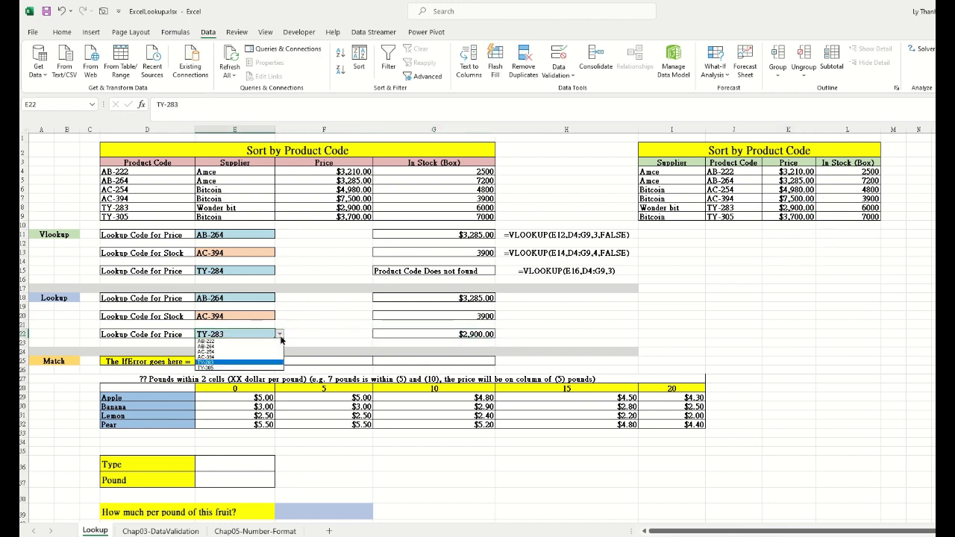
left_click(238, 351)
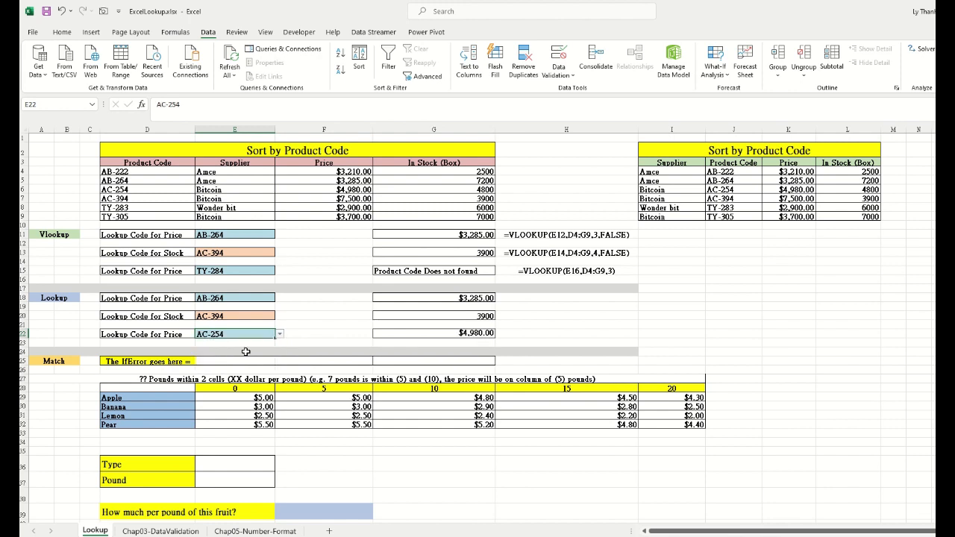
left_click(477, 334)
left_click(250, 336)
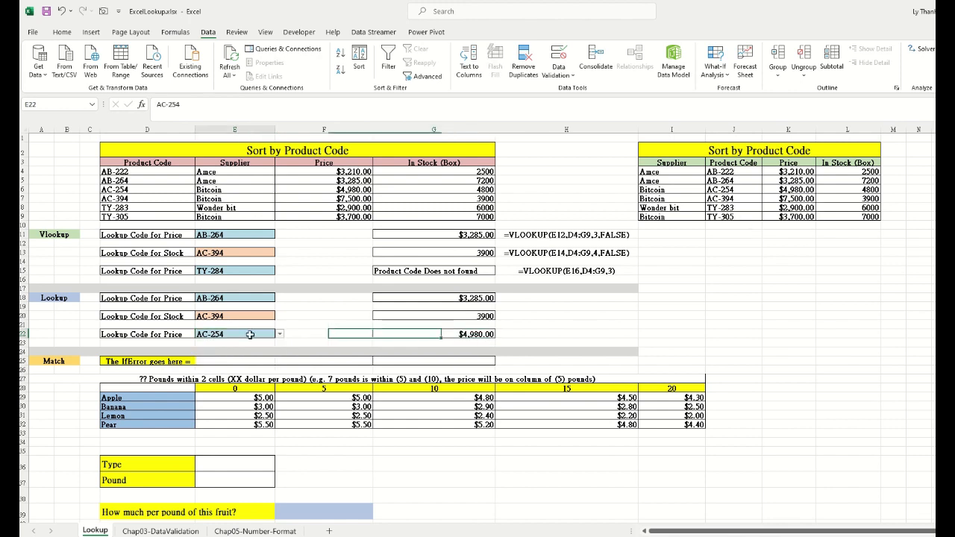
Try to replace the code in E22 with TY-400, which is not in the validation list.
double_click(236, 334)
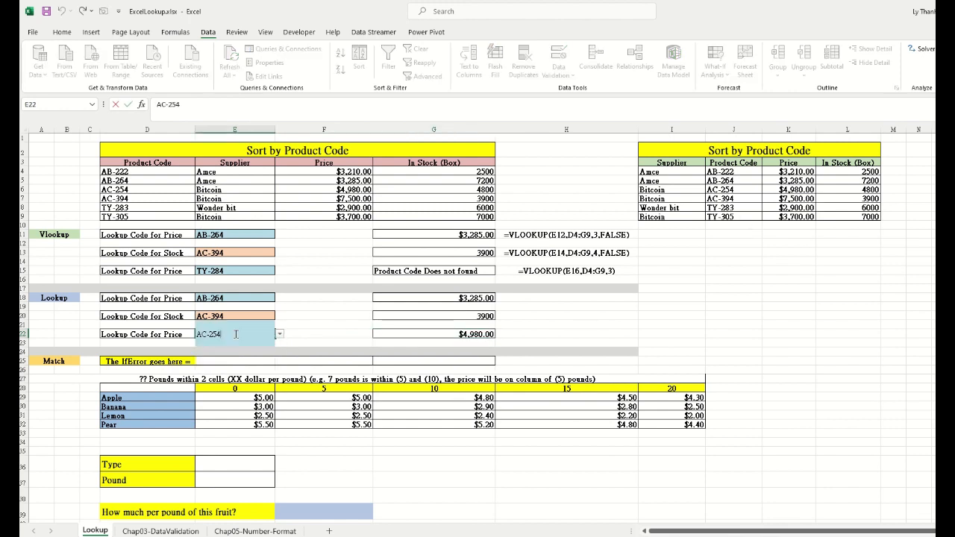
left_click_drag(236, 334, 176, 346)
type("TY-400")
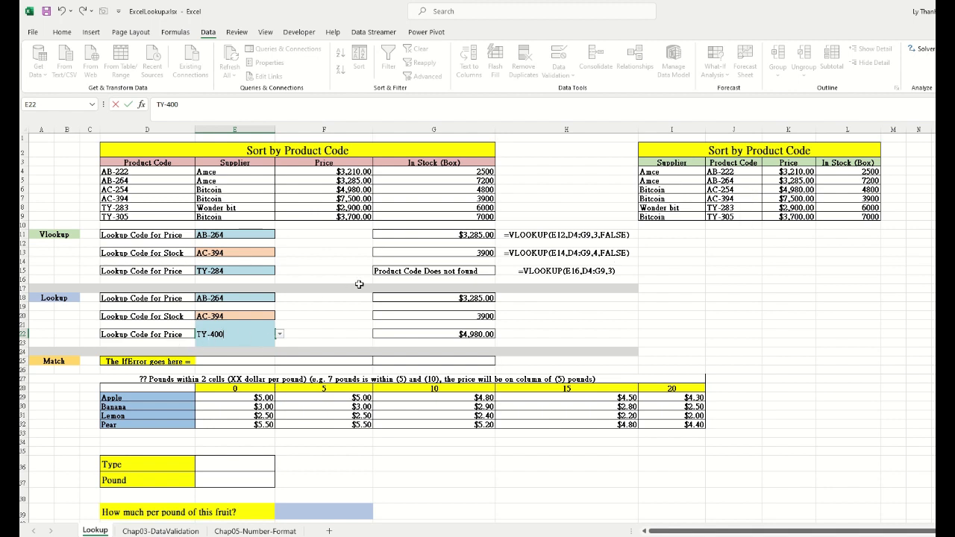
key("Return")
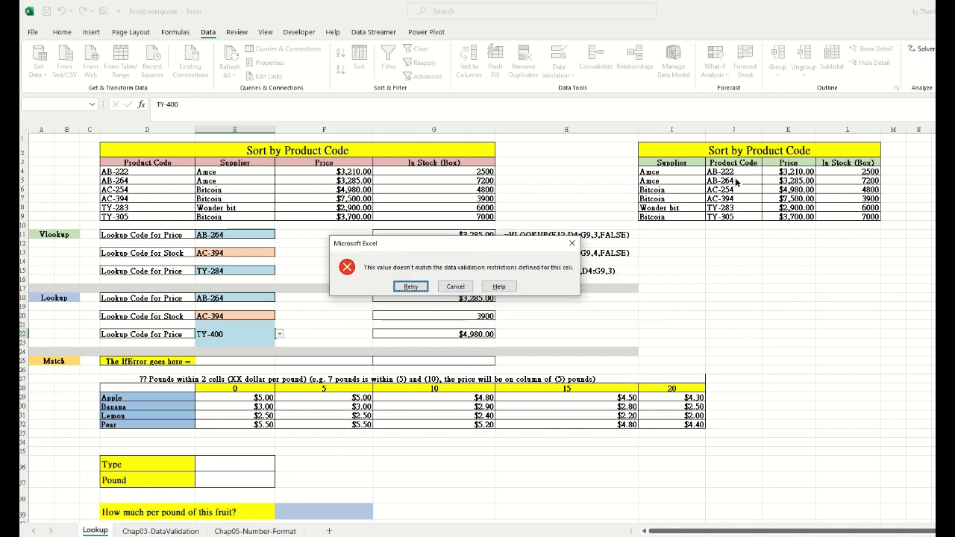
left_click(457, 287)
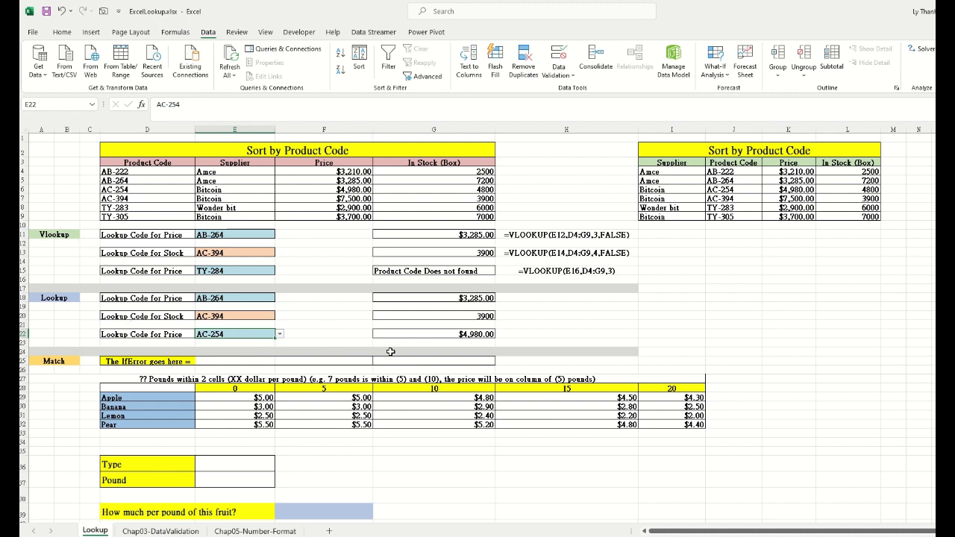
Enter the sample values 1, 10, 15 and 70 across E42:H42 below the fruit price question.
left_click(566, 312)
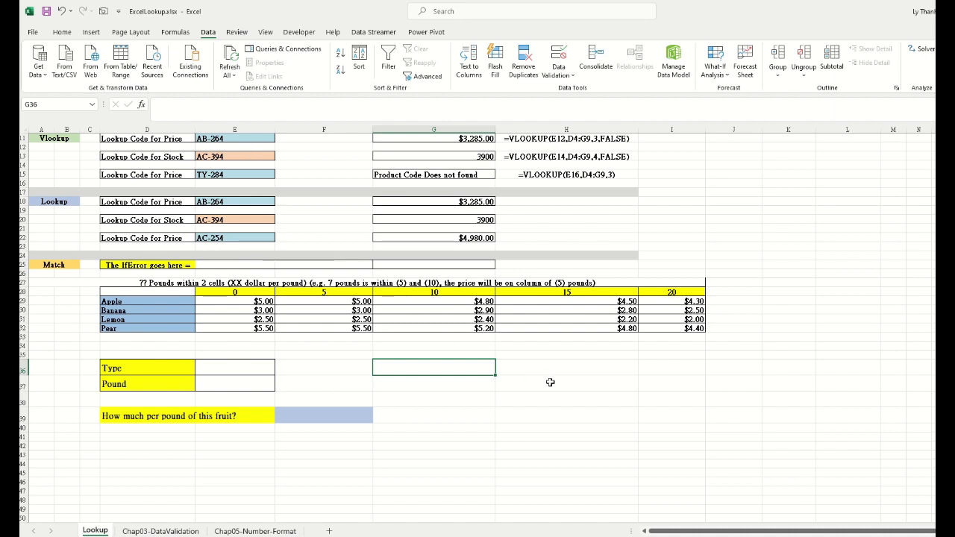
scroll(586, 415, "down", 2)
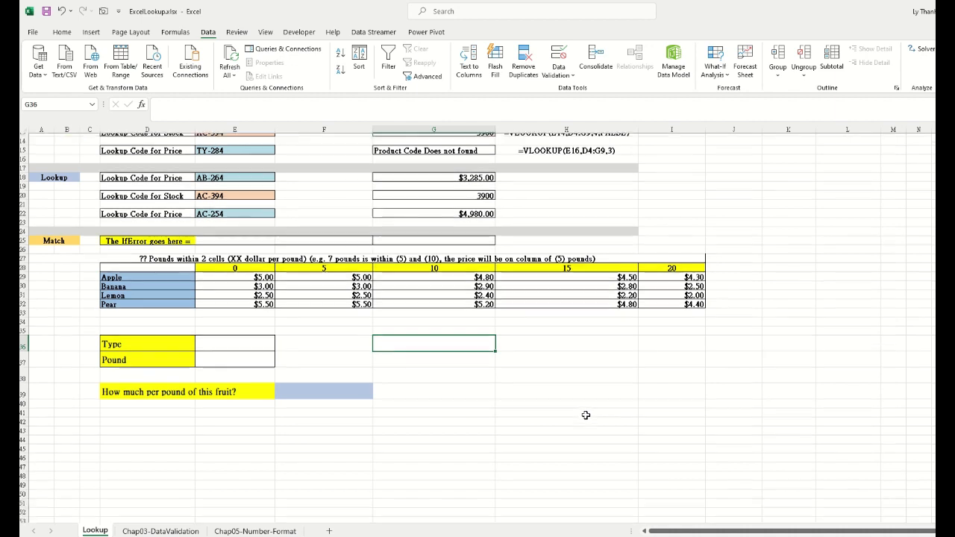
left_click(262, 402)
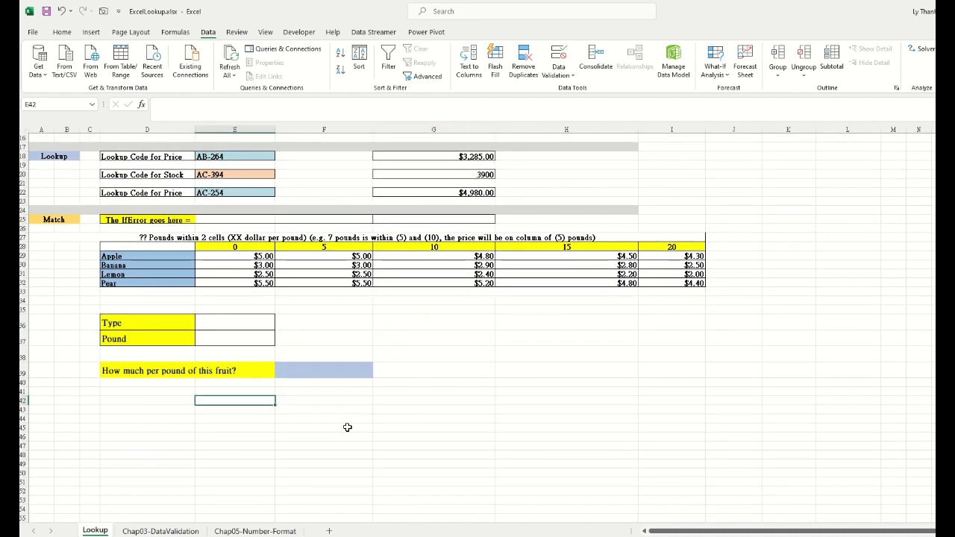
type("1")
key("Tab")
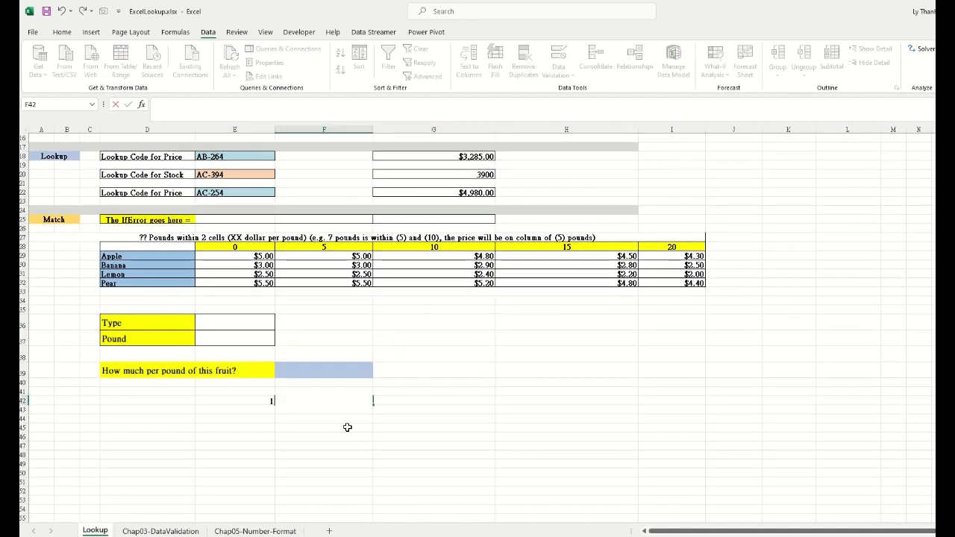
type("10")
key("Tab")
type("15")
key("Tab")
type("70")
key("Down")
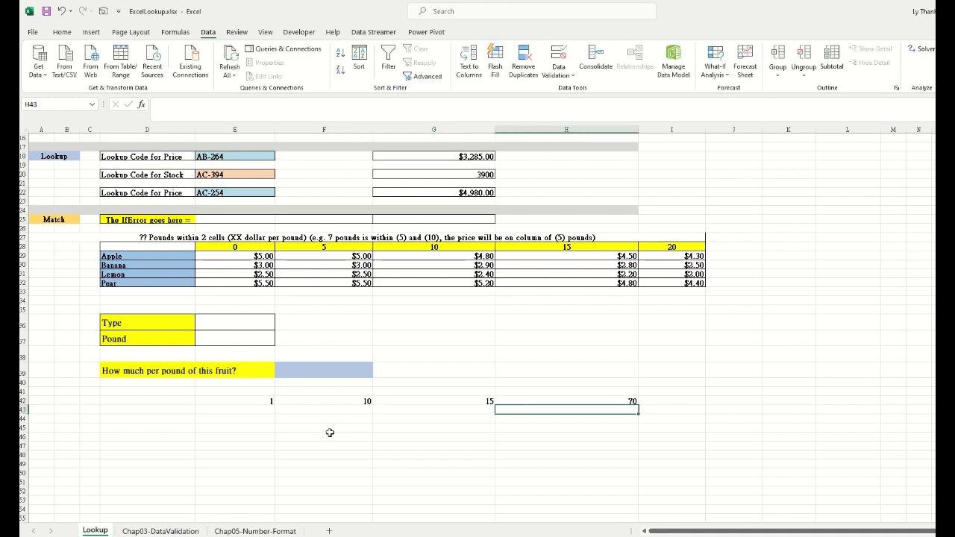
Enter =MATCH(14,E42:H42) in E45 to find the position of 14 among the sample values.
scroll(377, 450, "down", 3)
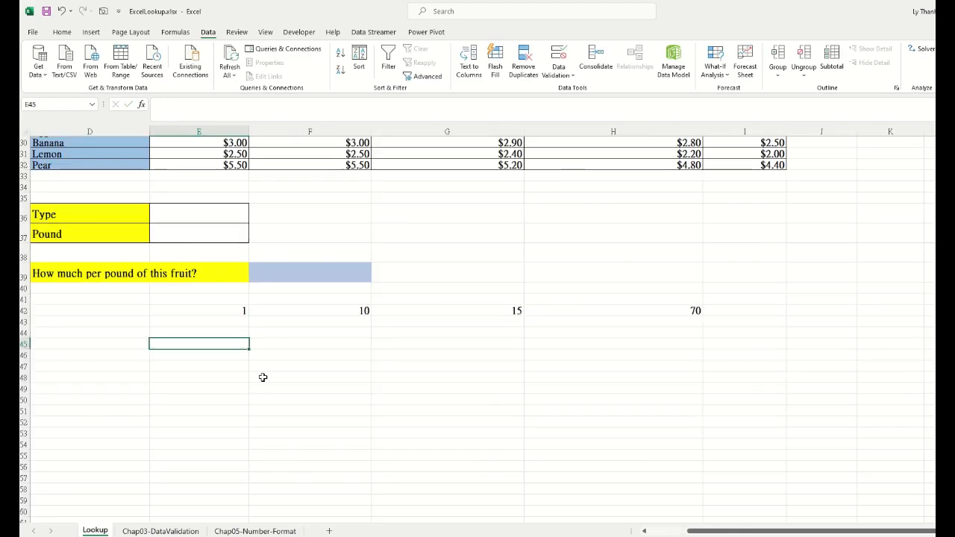
type("=M")
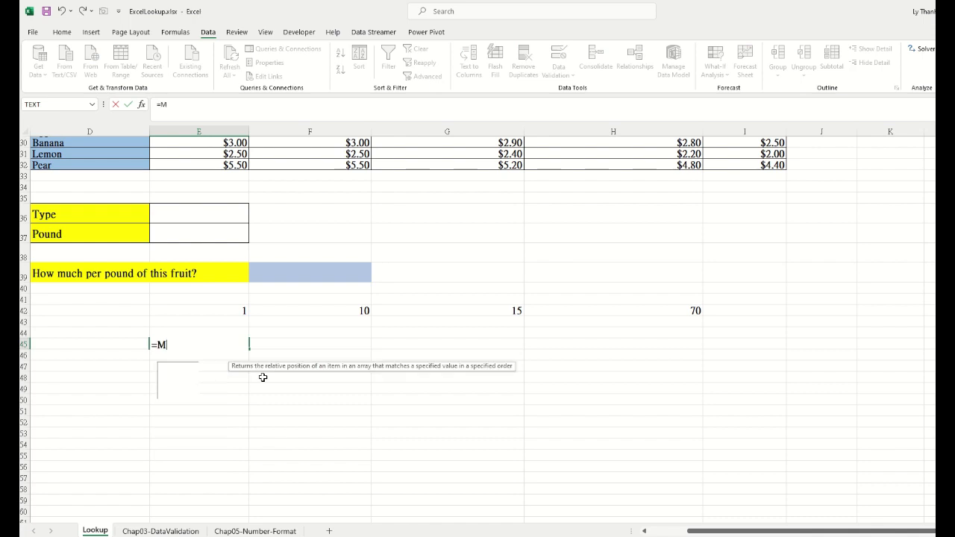
type("atch(14")
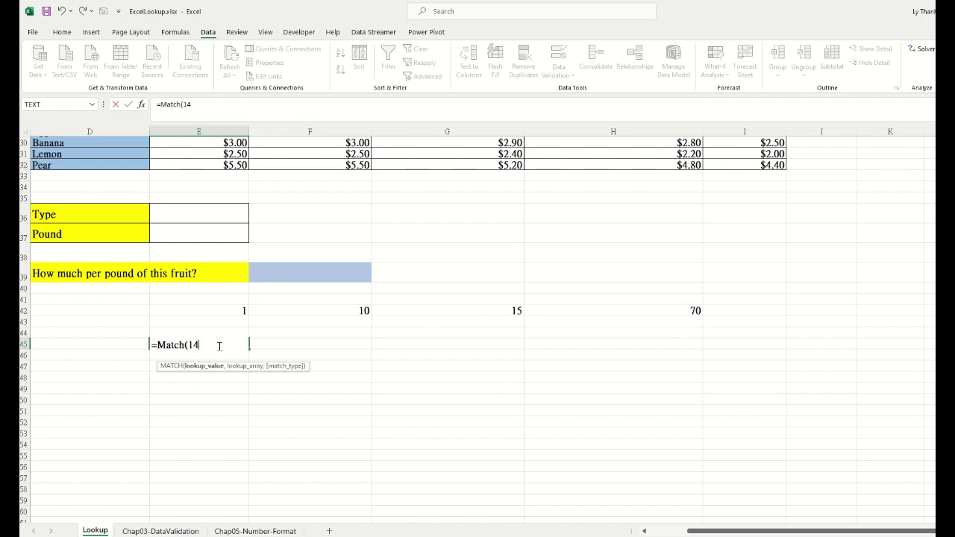
type(",")
left_click_drag(237, 303, 634, 310)
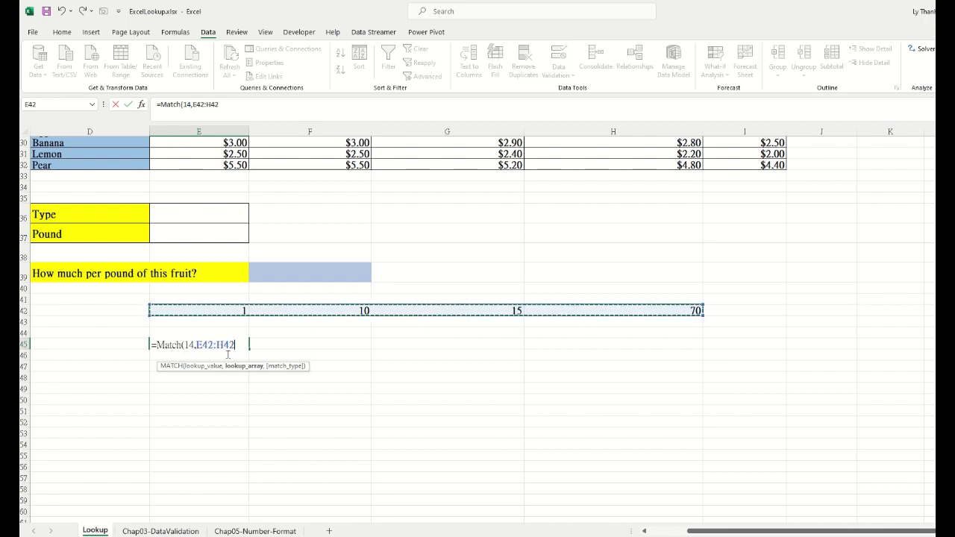
type(")")
key("Return")
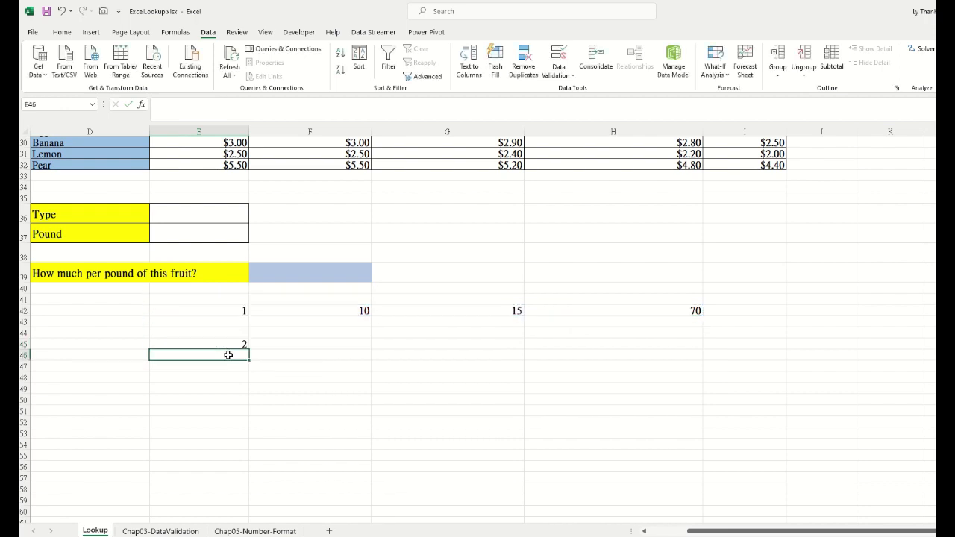
left_click(235, 342)
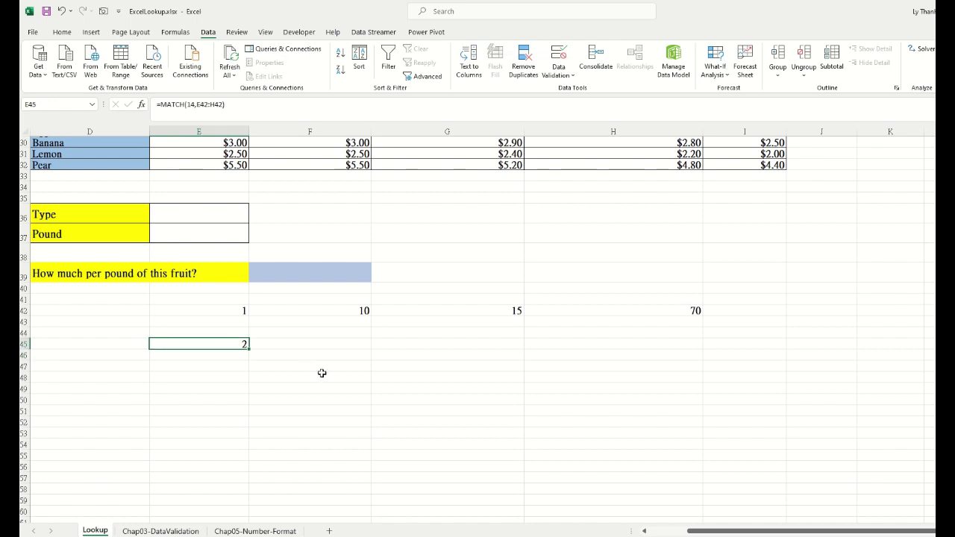
Fill the sample values in E42:H42 with light blue.
left_click_drag(215, 310, 648, 310)
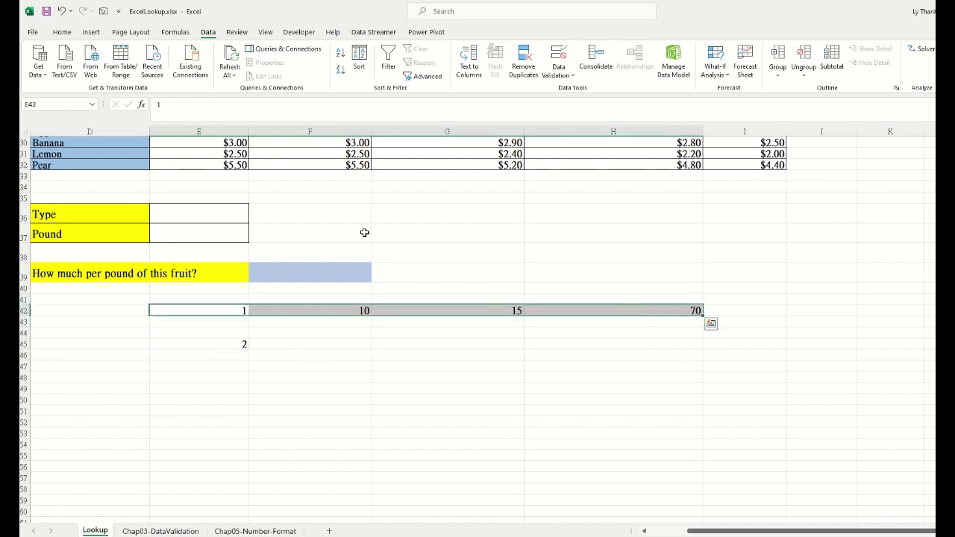
left_click(62, 31)
left_click(409, 364)
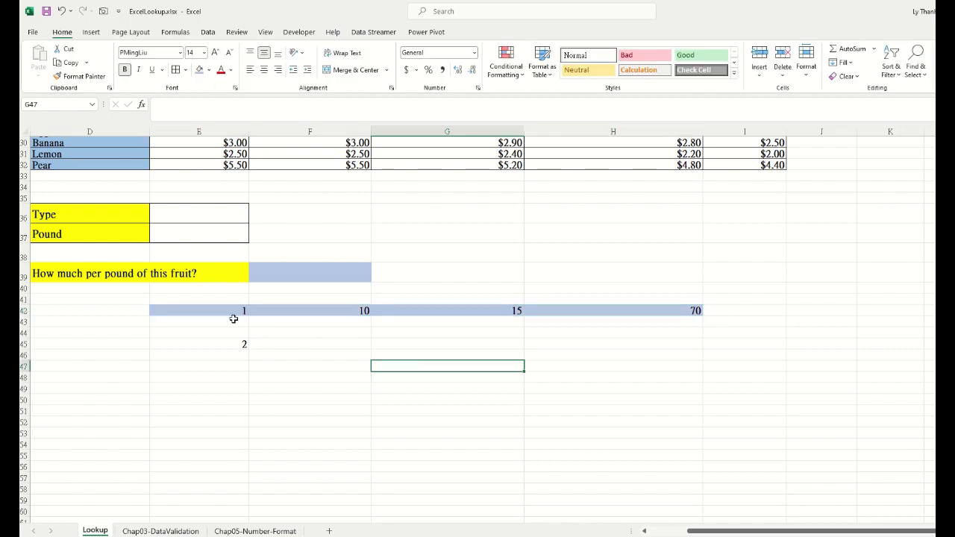
Examine the order of the values in E42:H42 to see between which two of them 14 falls.
left_click(214, 311)
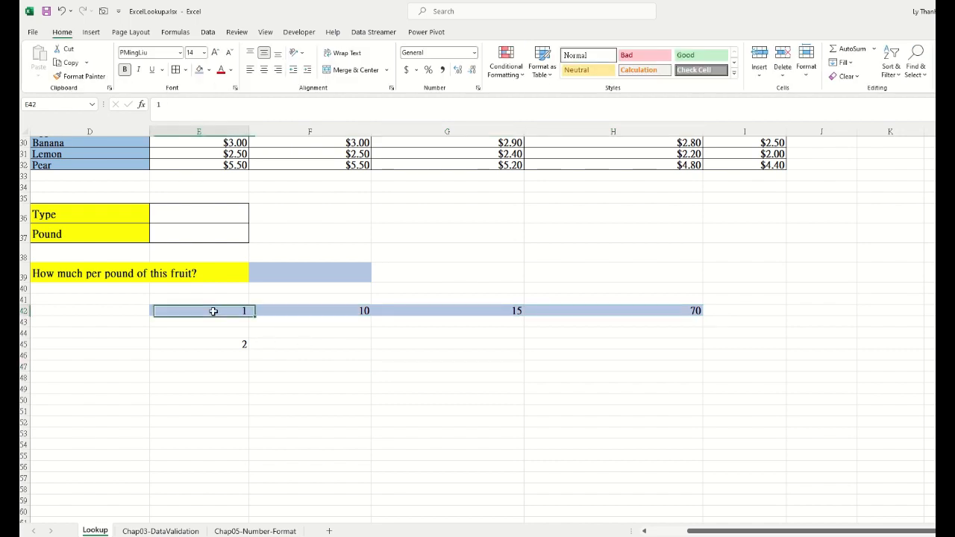
left_click(353, 310)
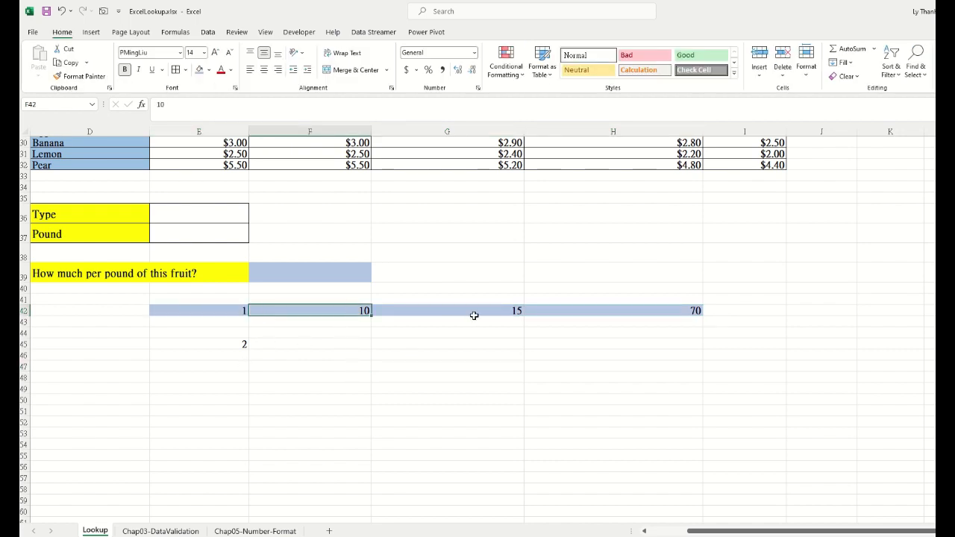
left_click(475, 313)
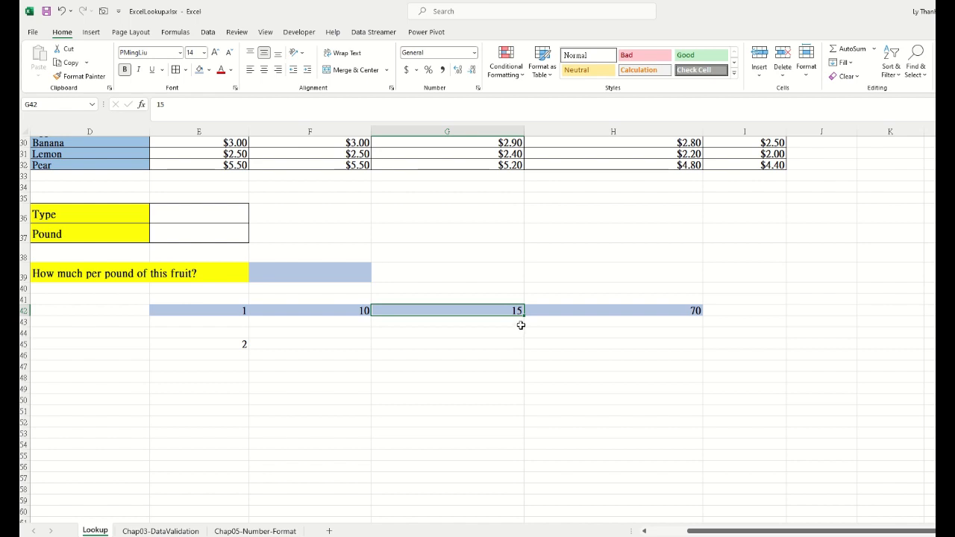
left_click_drag(224, 311, 533, 305)
left_click(492, 311)
left_click(358, 313)
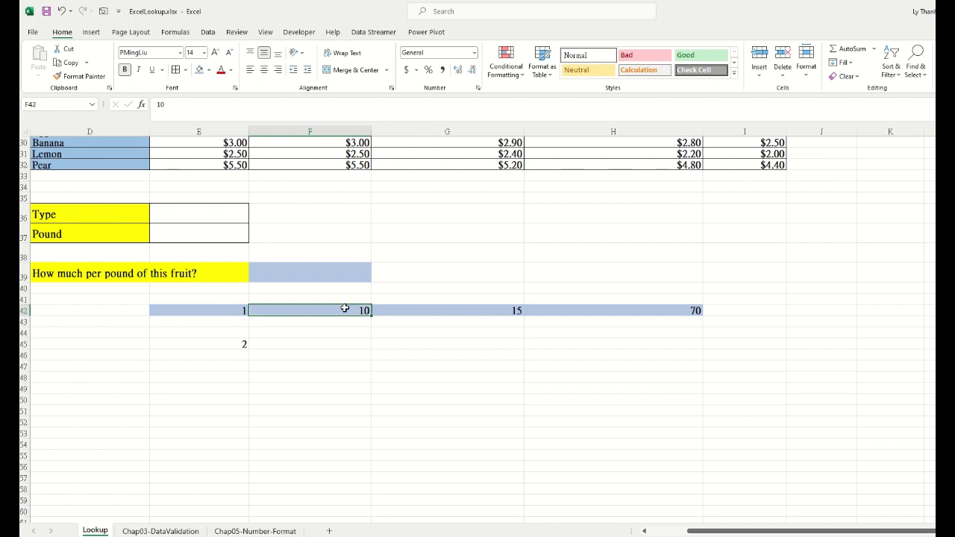
left_click_drag(224, 312, 622, 311)
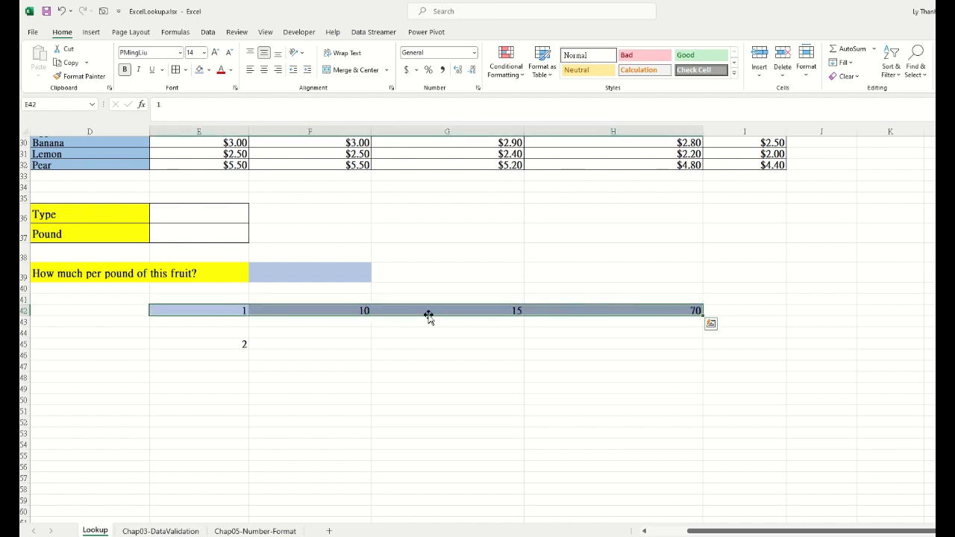
left_click(348, 309)
left_click(223, 301)
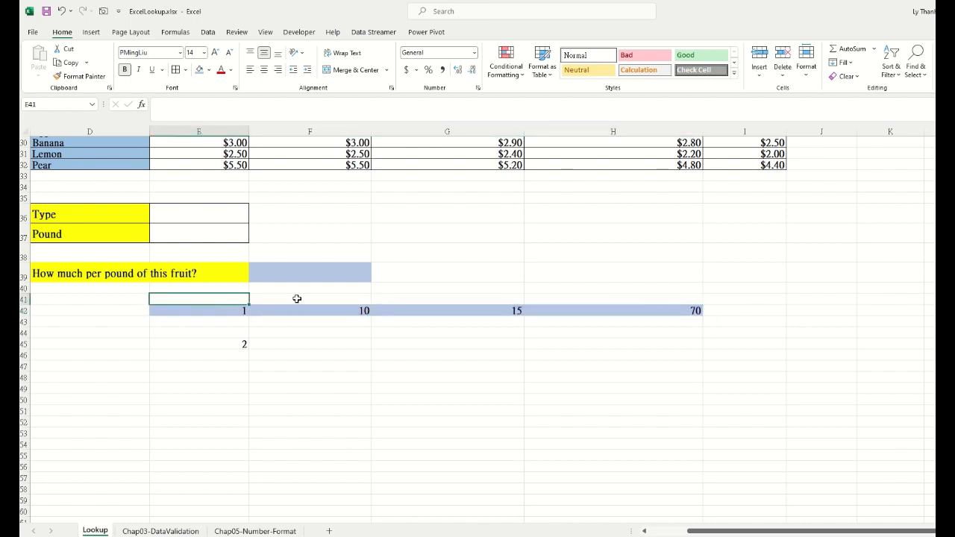
left_click(298, 300)
left_click(450, 299)
left_click(563, 297)
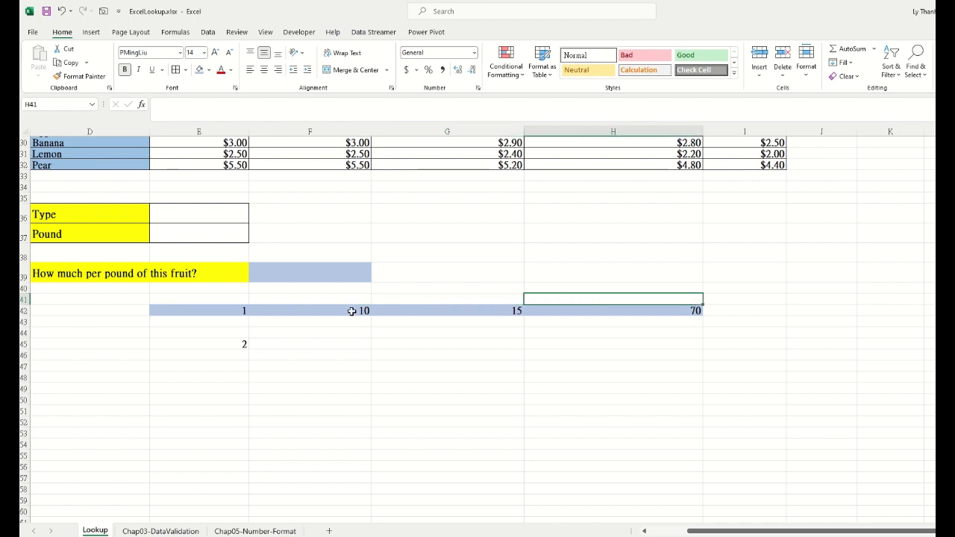
left_click(354, 311)
Review the lookup value and range used by the MATCH formula in E45.
left_click(230, 345)
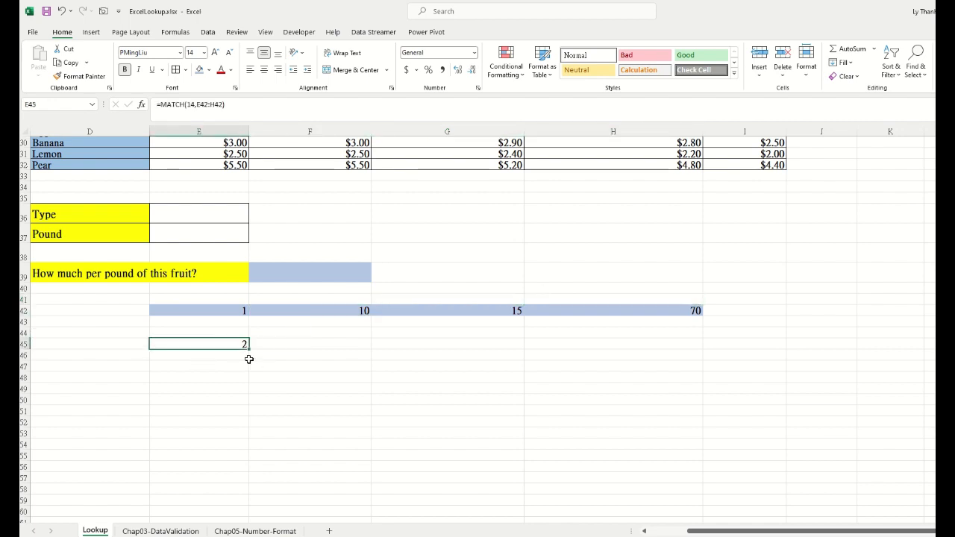
key("F2")
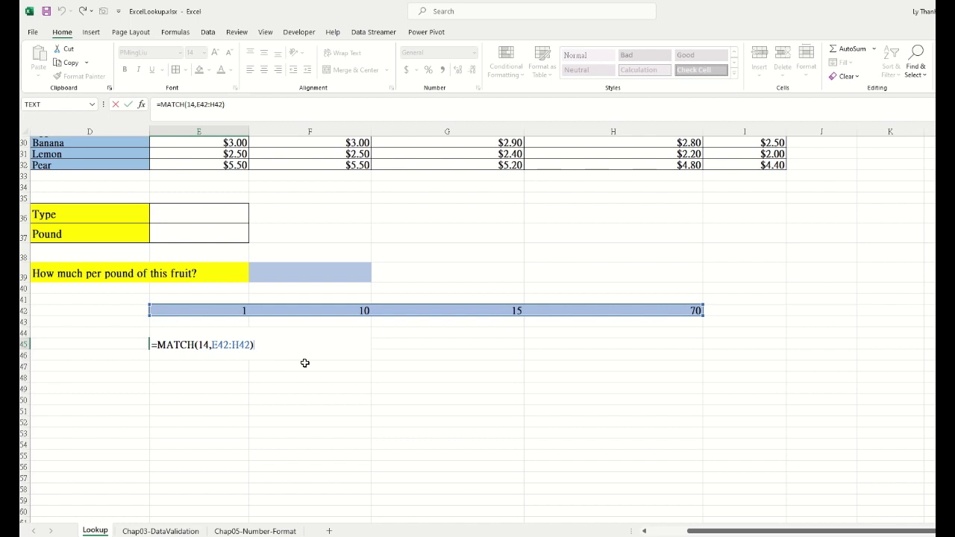
key("Return")
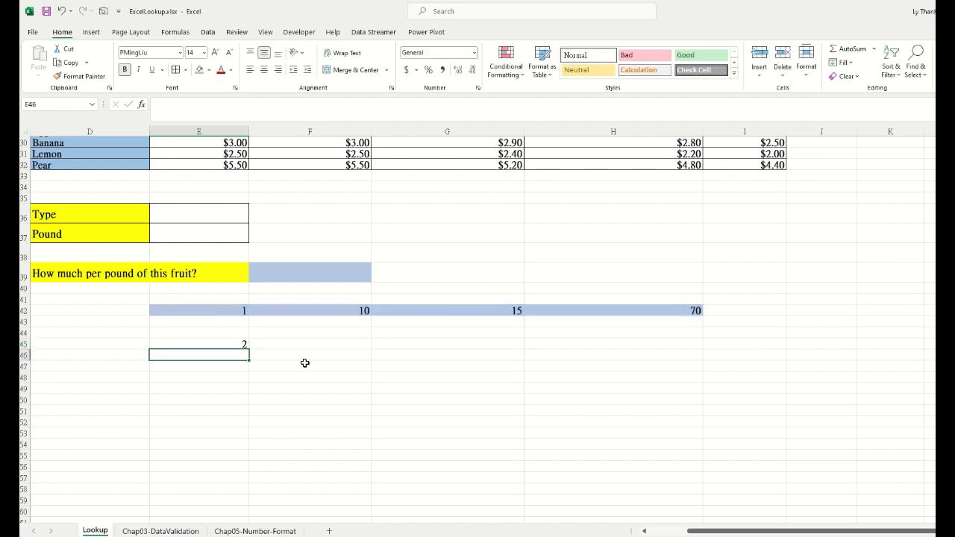
left_click(231, 344)
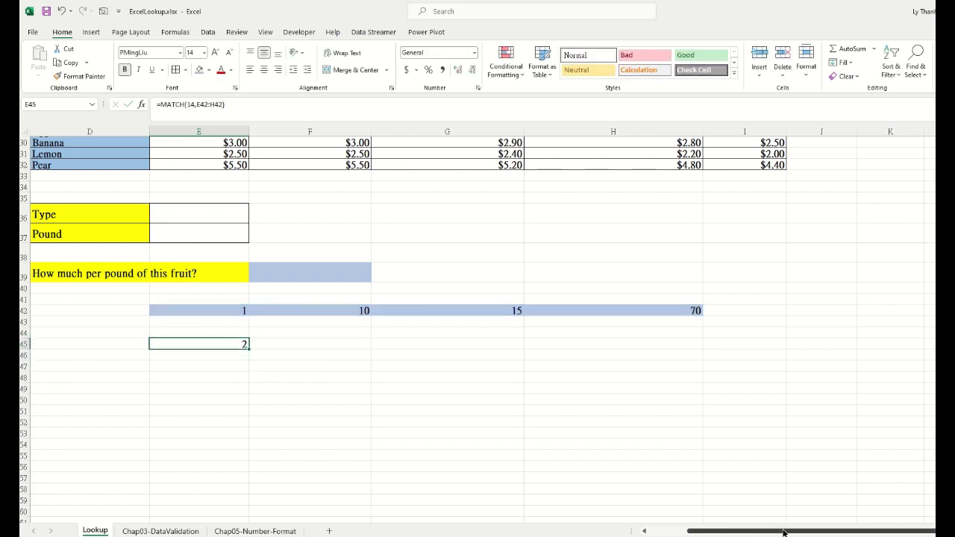
Examine the fruit price table from row 28 to row 32, going through its pound headings and fruit names.
left_click_drag(783, 532, 737, 532)
scroll(677, 419, "up", 2)
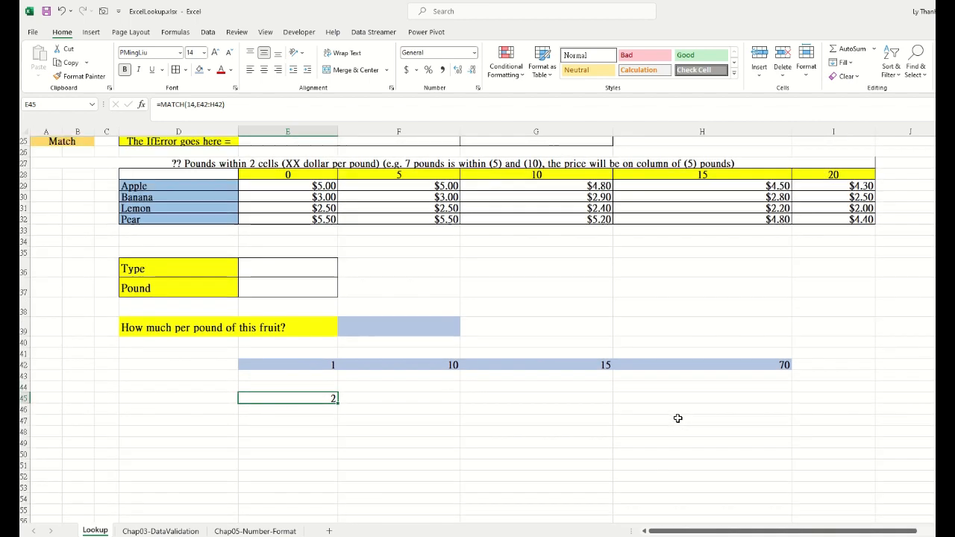
scroll(678, 419, "up", 2)
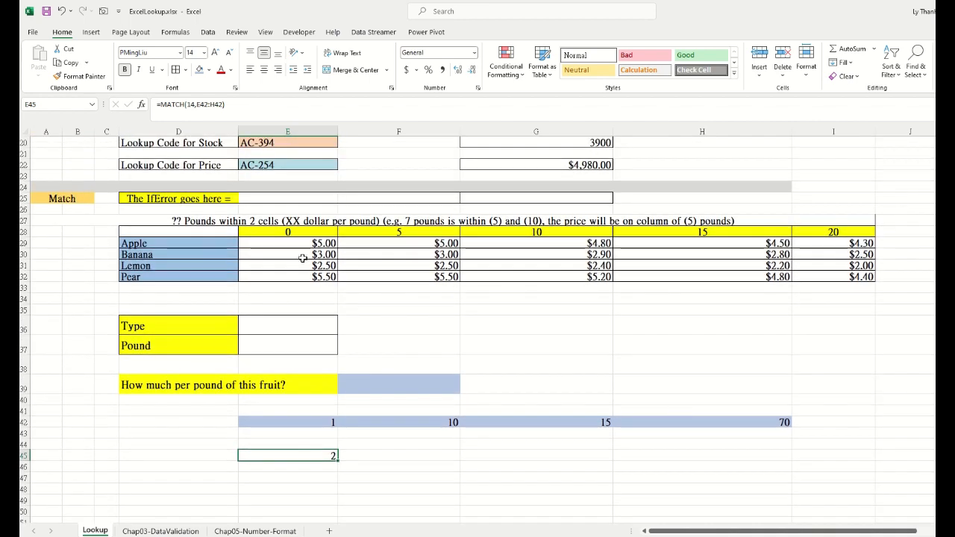
left_click_drag(200, 235, 786, 285)
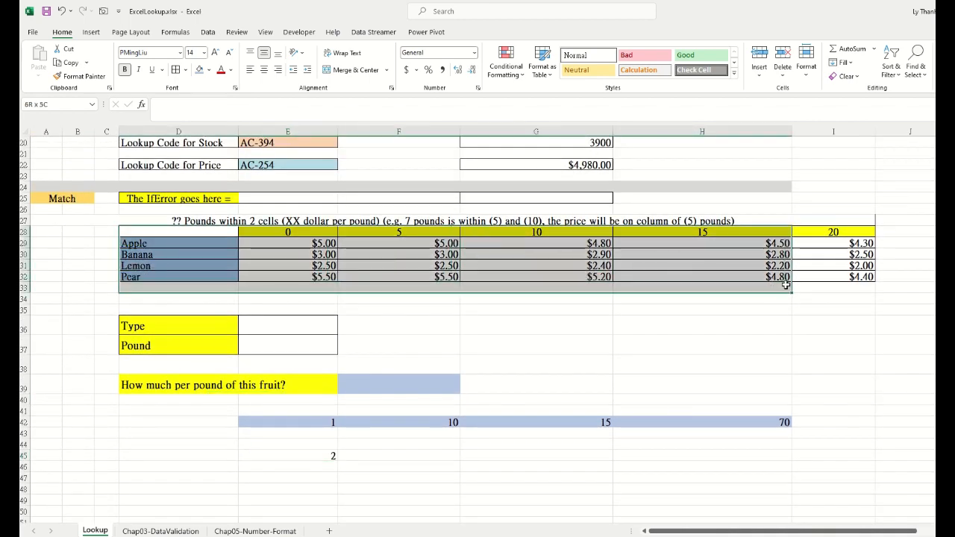
left_click_drag(202, 245, 192, 255)
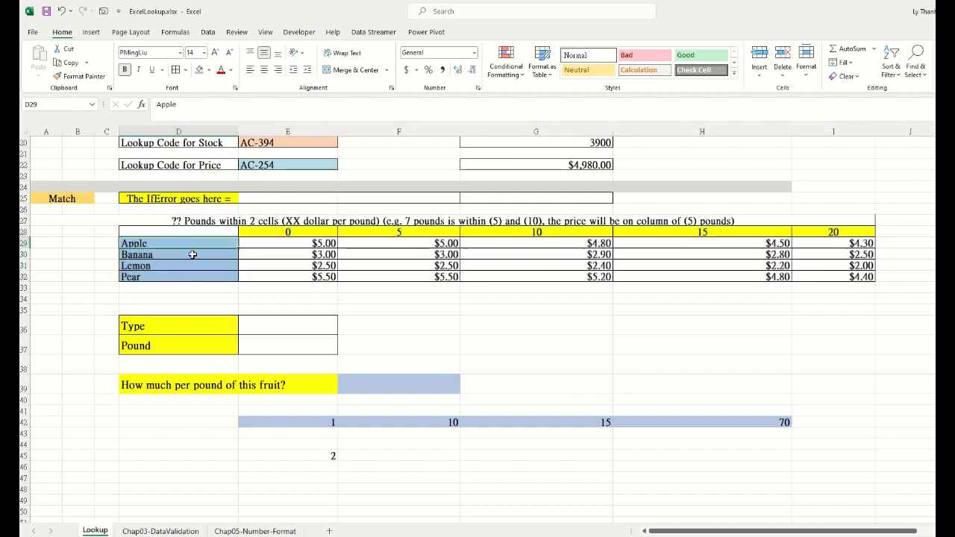
left_click(176, 266)
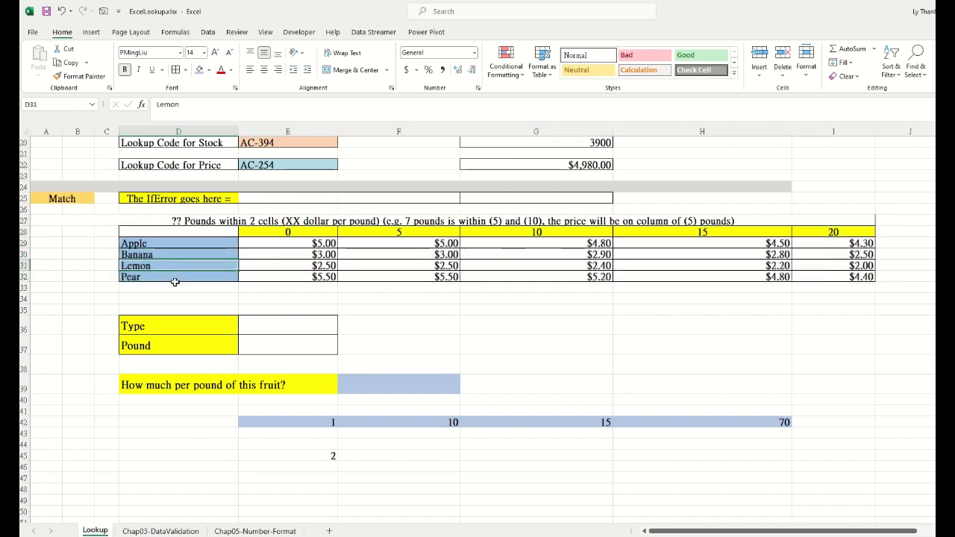
left_click(173, 278)
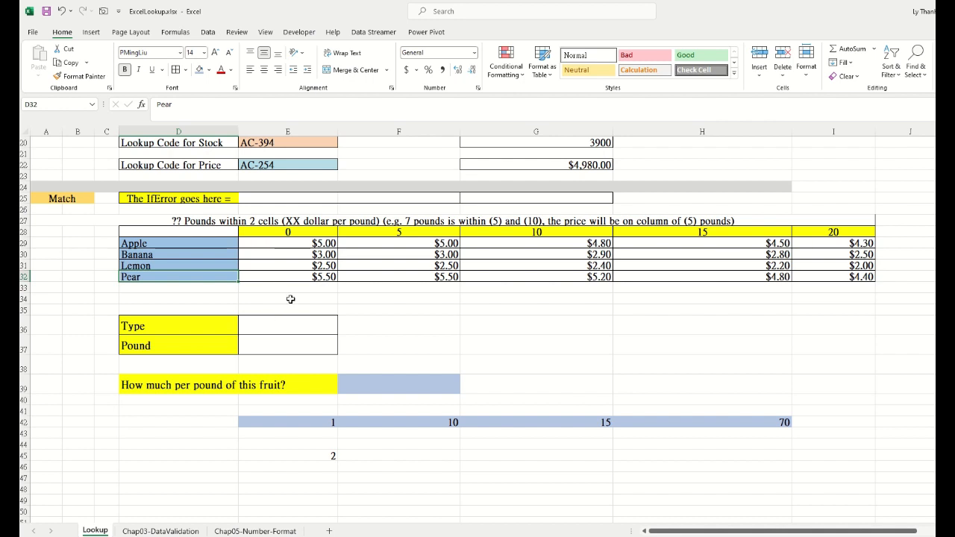
left_click(195, 245)
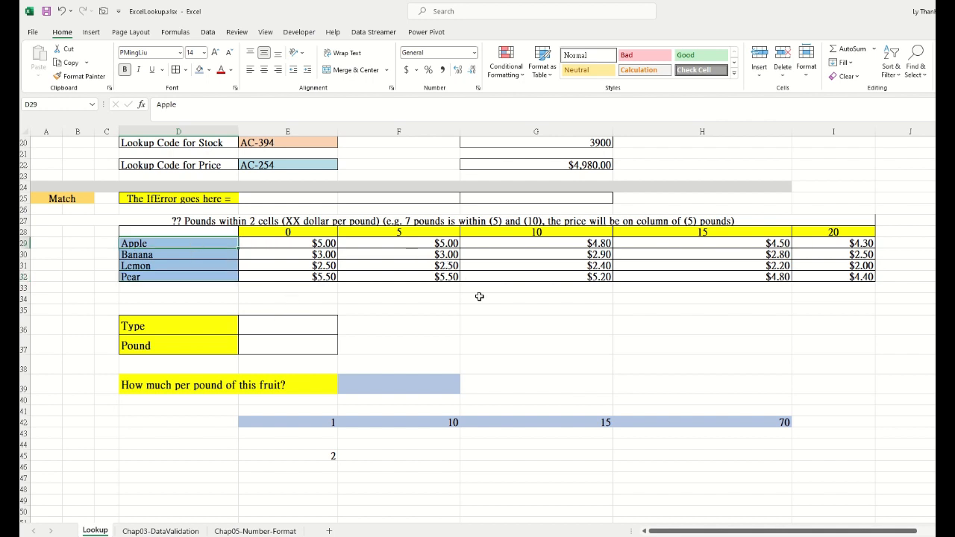
Examine the Apple row's prices under the 5, 15 and 20 pound headings in the fruit price table.
left_click(407, 233)
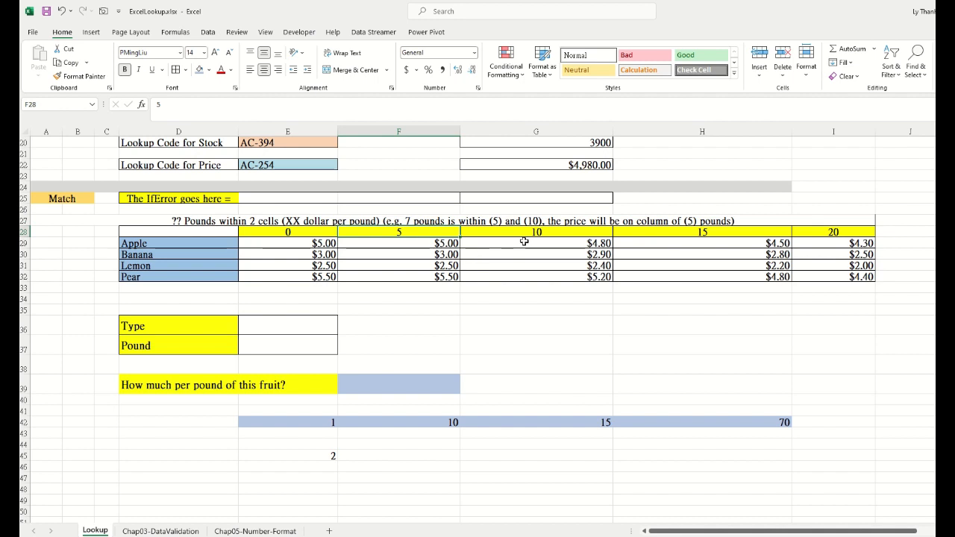
left_click(423, 246)
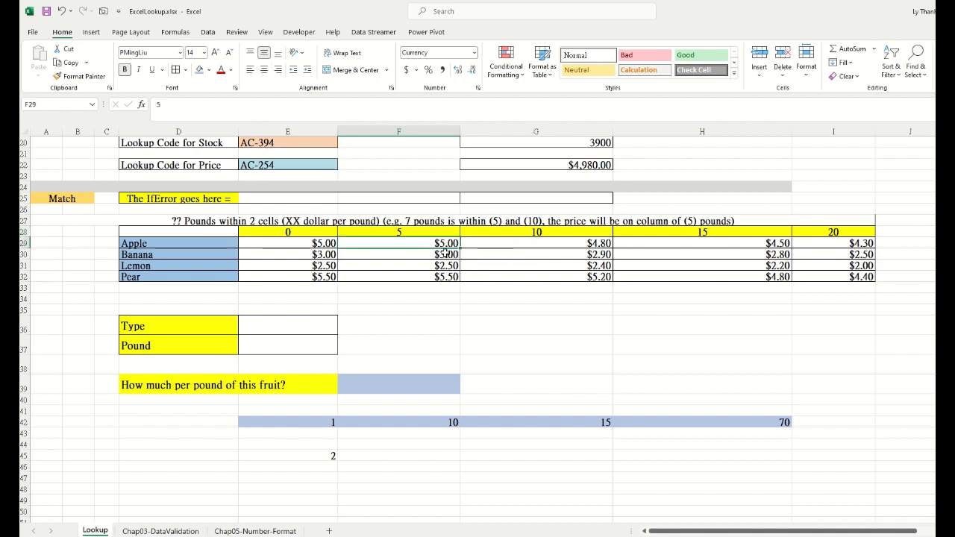
left_click(769, 244)
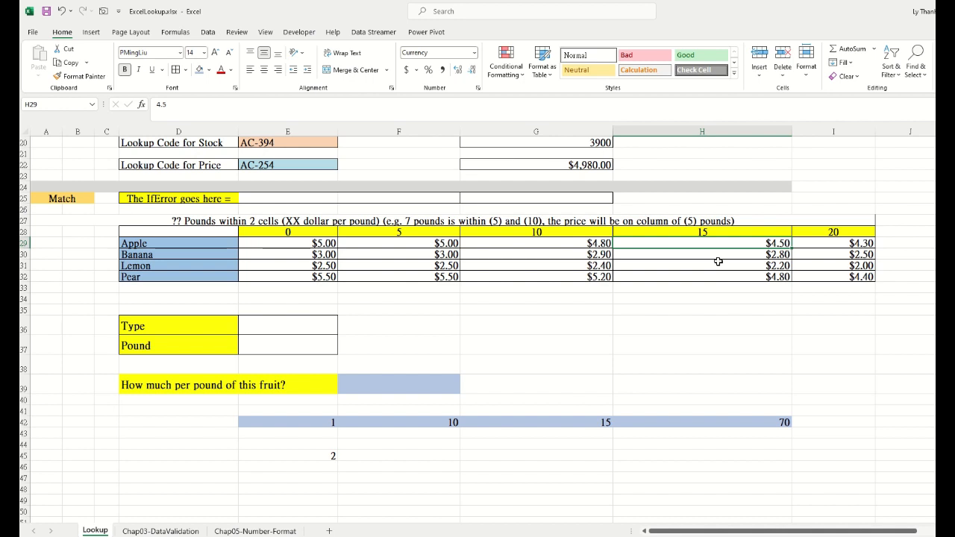
left_click(829, 243)
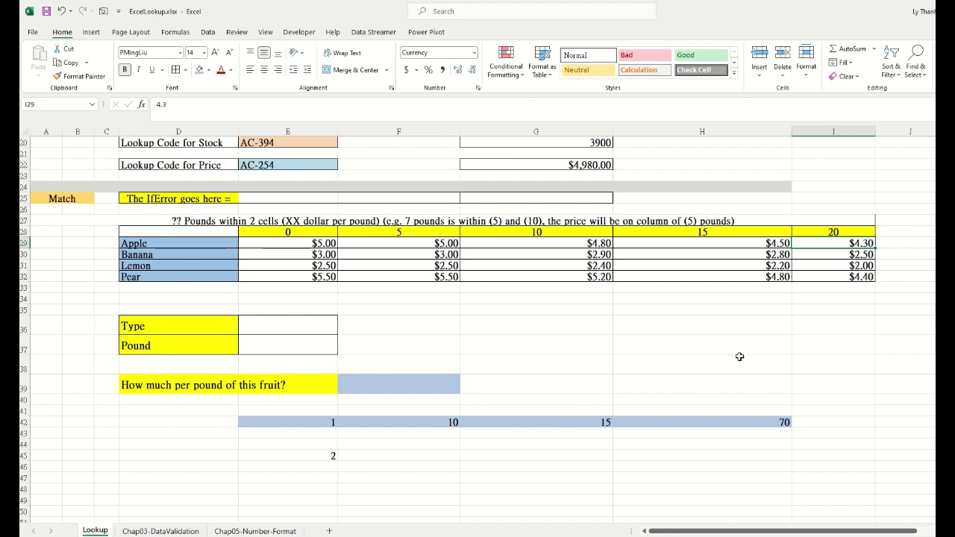
Clear the contents of the MATCH sample area D42:H46.
left_click_drag(174, 420, 719, 475)
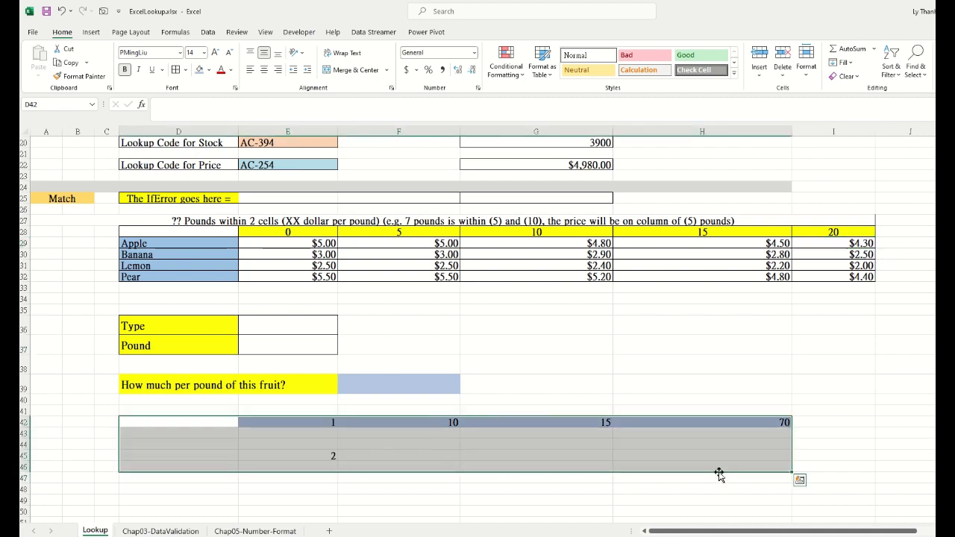
key("Delete")
Enter Lemon as the fruit type in E36 and 17 as the pound amount in E37.
left_click(292, 326)
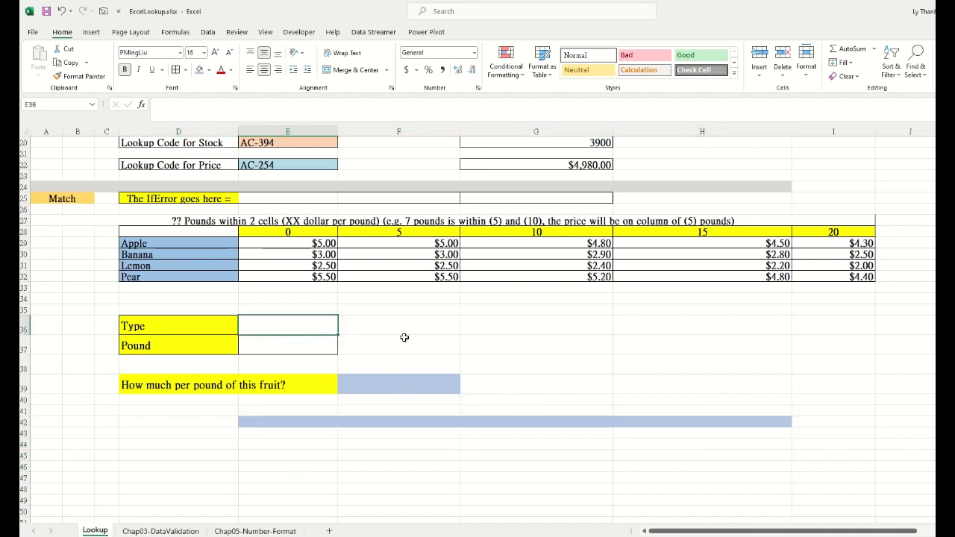
type("Lemon")
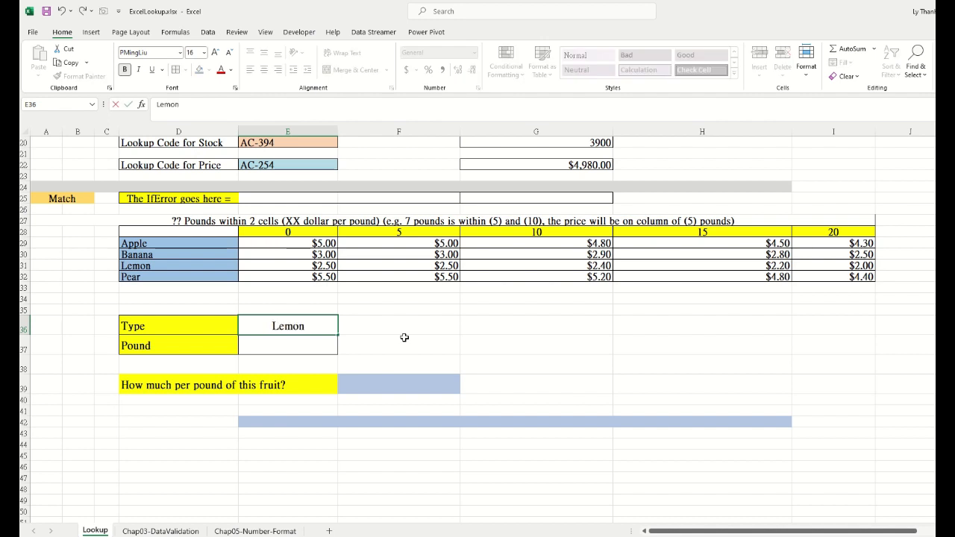
key("Return")
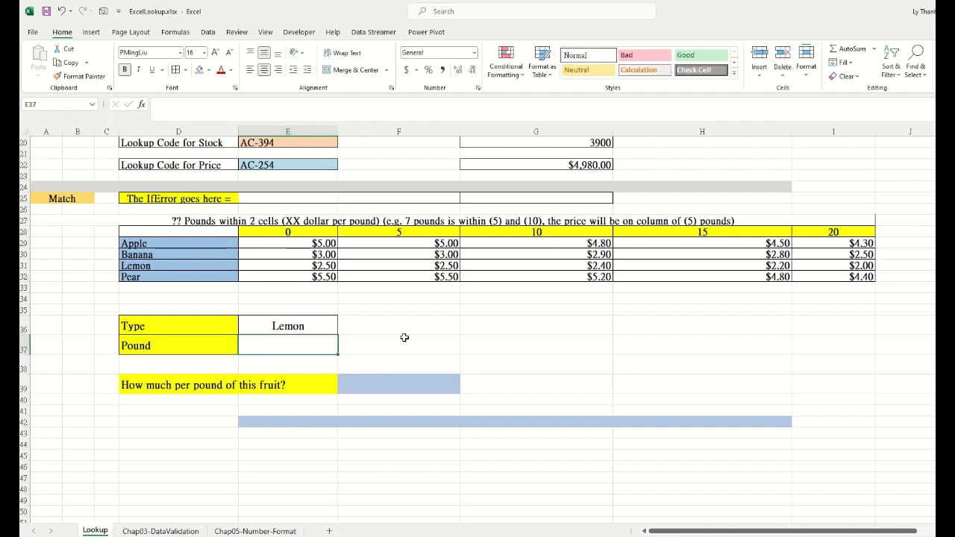
type("17")
key("Return")
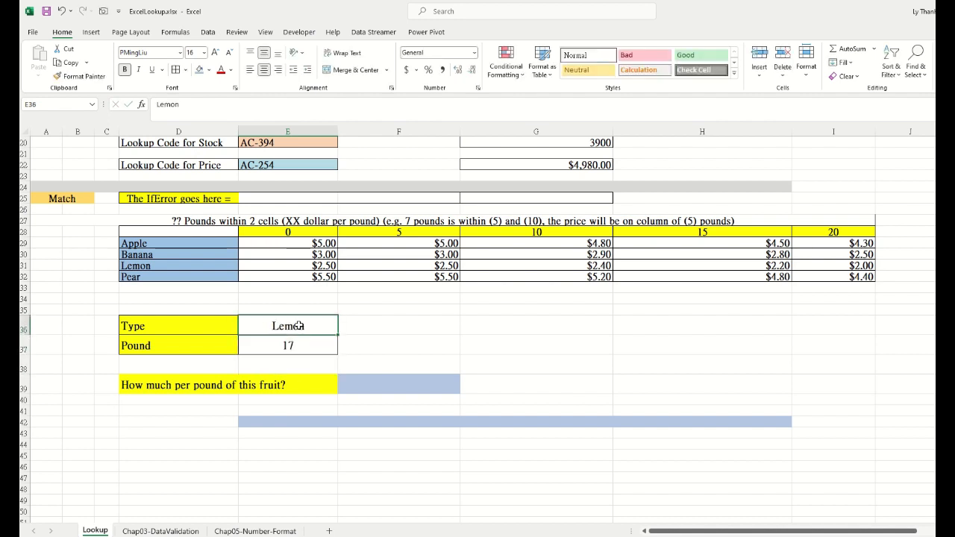
Find Lemon's price for 17 pounds in the table, and enter =VLOOKUP(E36,D29:I32,5) in F39 for the price per pound.
left_click(198, 266)
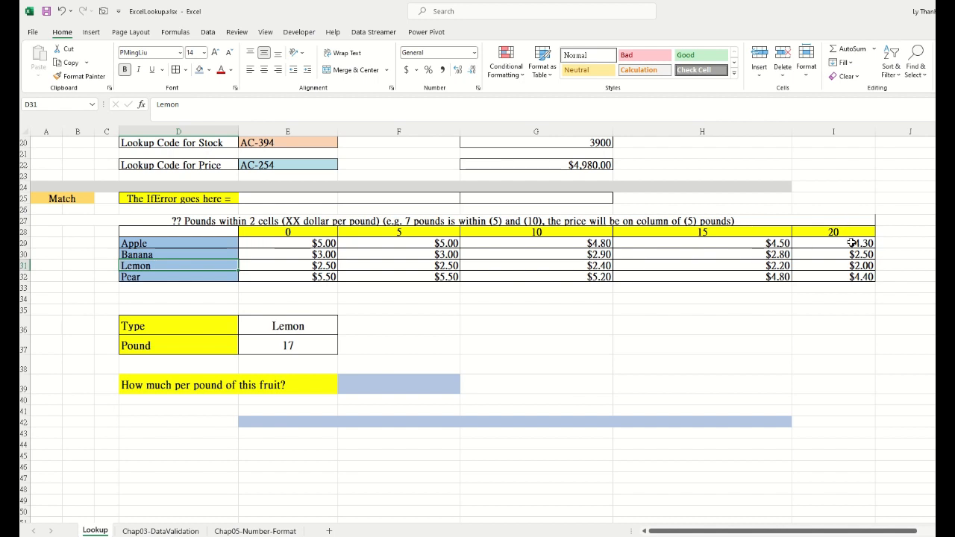
left_click(762, 266)
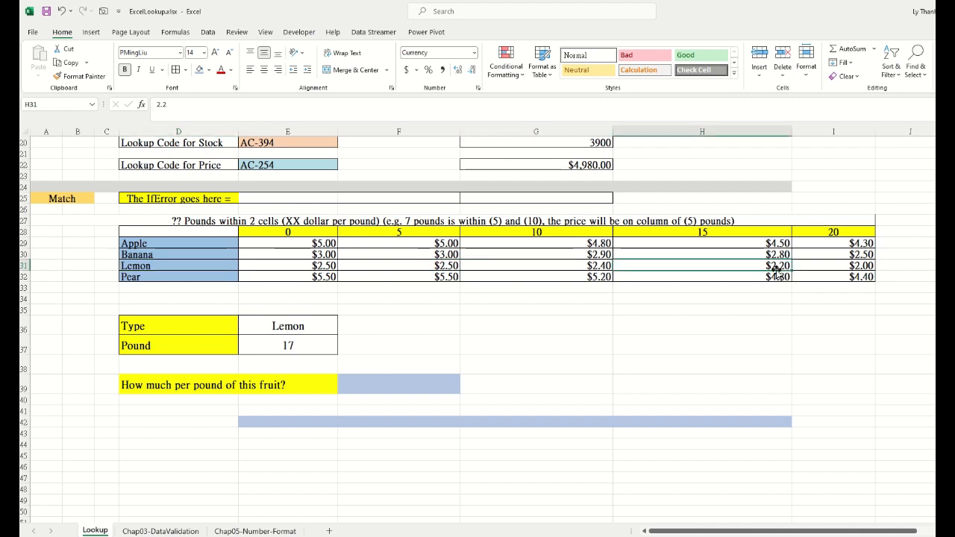
left_click(396, 382)
type("=")
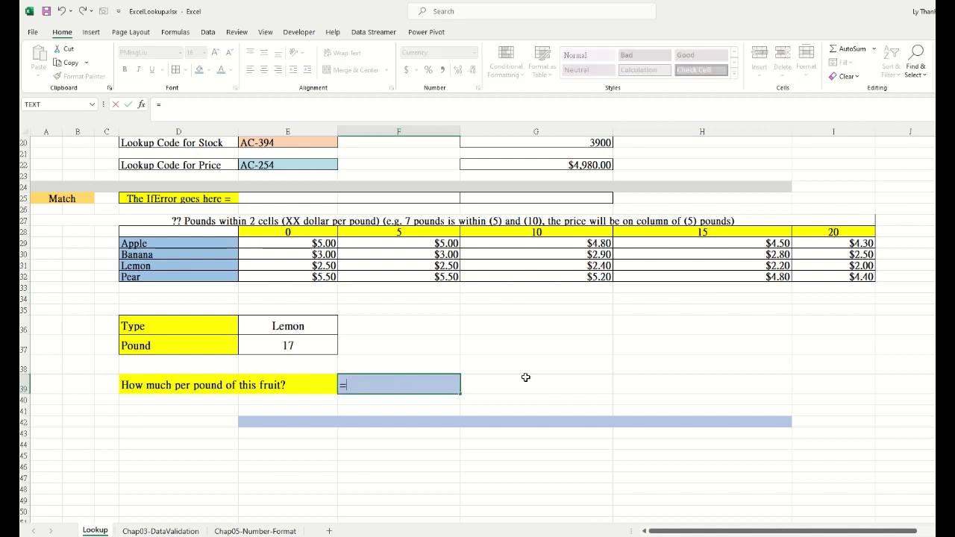
type("Vlookup(")
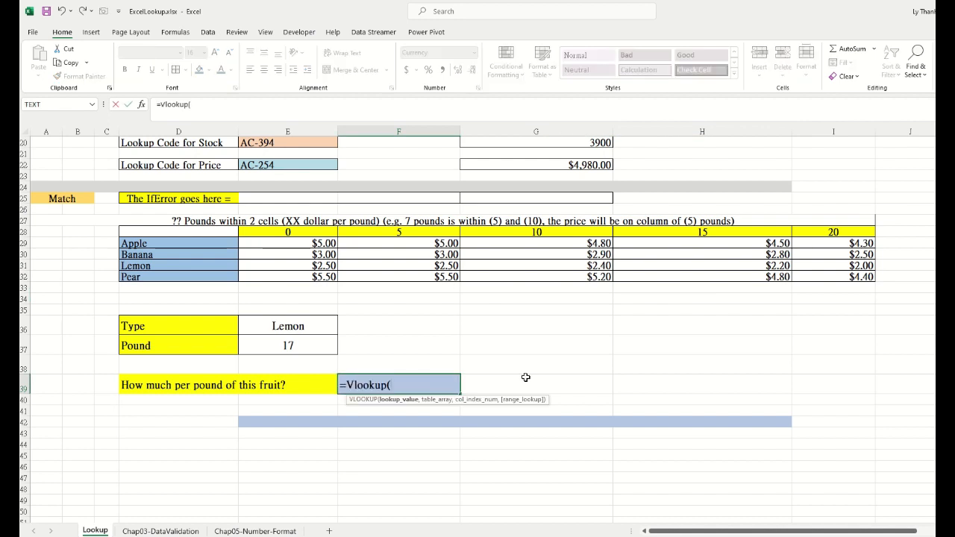
left_click(297, 326)
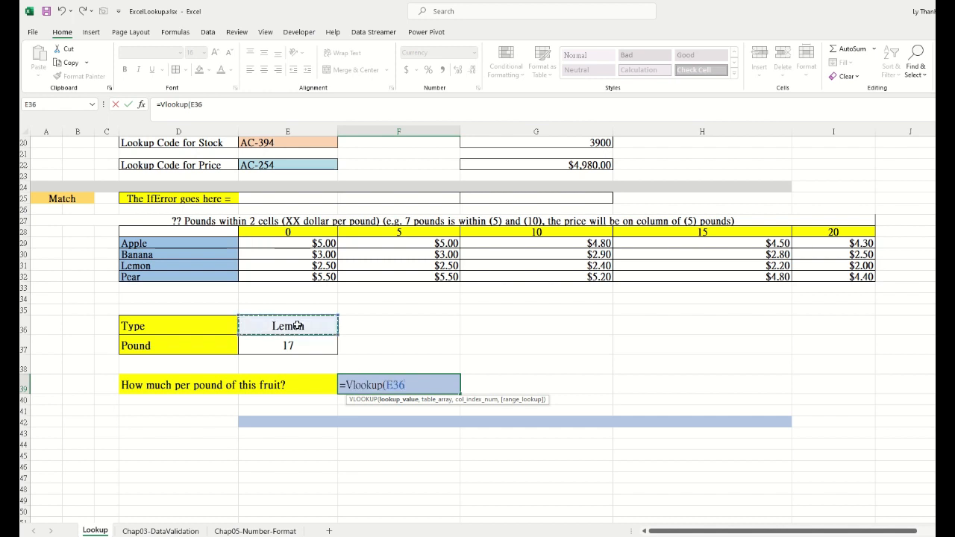
type(",")
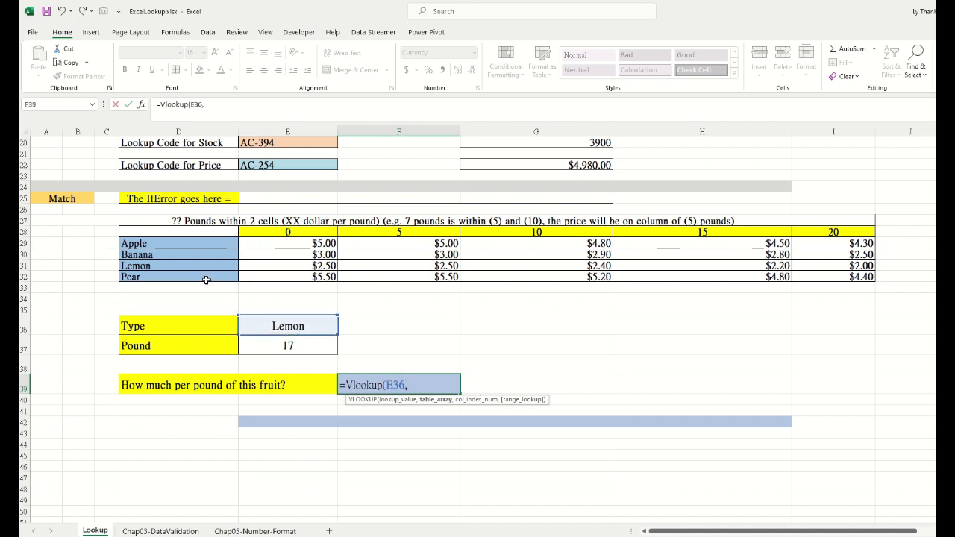
left_click_drag(190, 250, 821, 278)
type(",5")
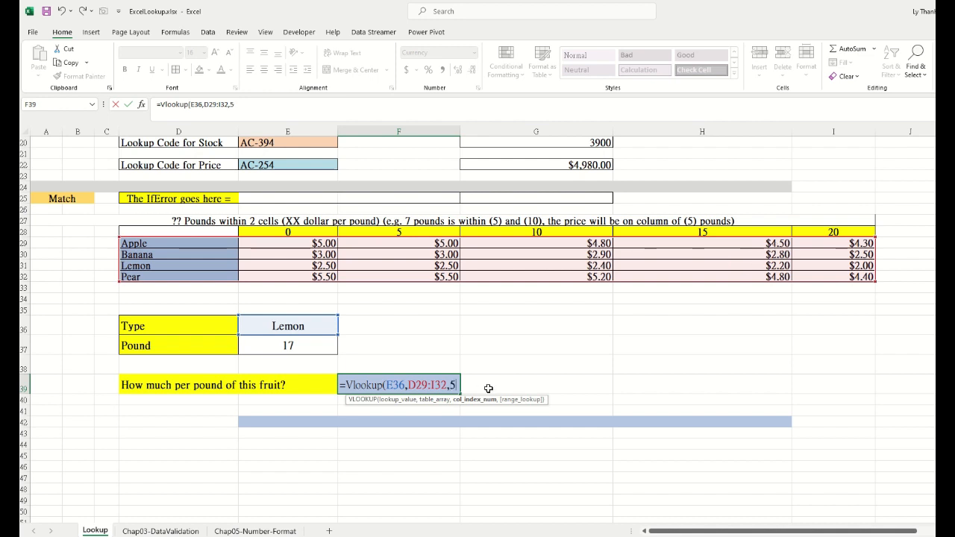
key("Return")
Check the F39 result against Lemon's price in H31 and review the column index in its VLOOKUP formula.
left_click(438, 385)
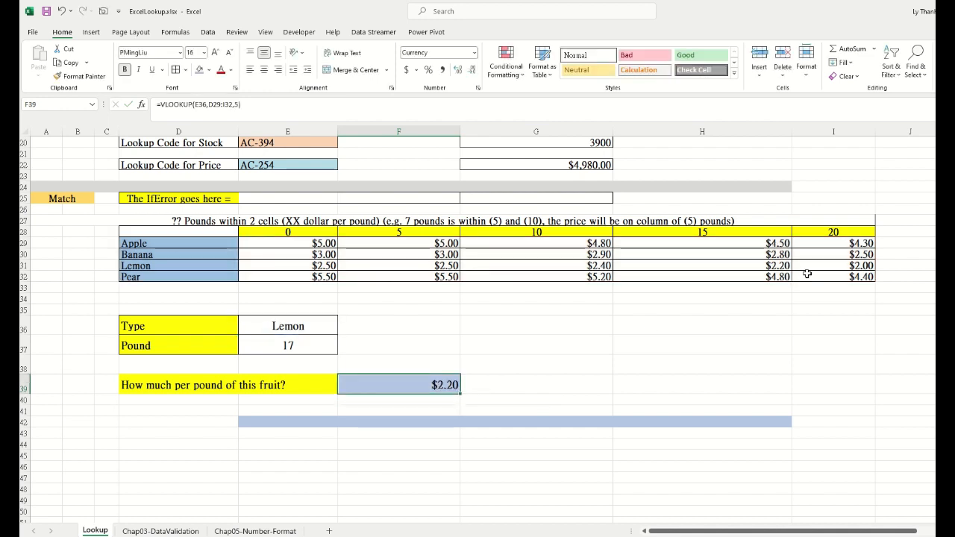
left_click(782, 265)
left_click(436, 385)
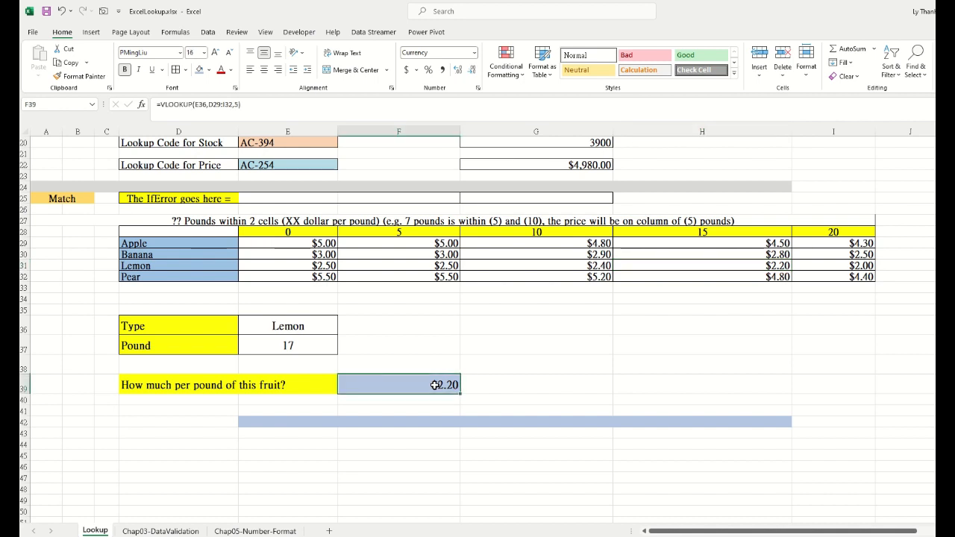
double_click(435, 386)
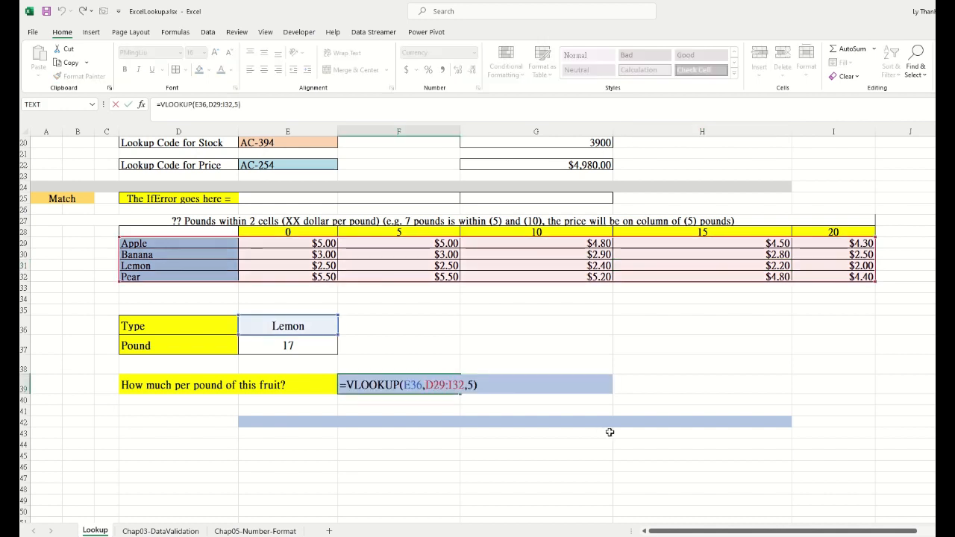
left_click(470, 385)
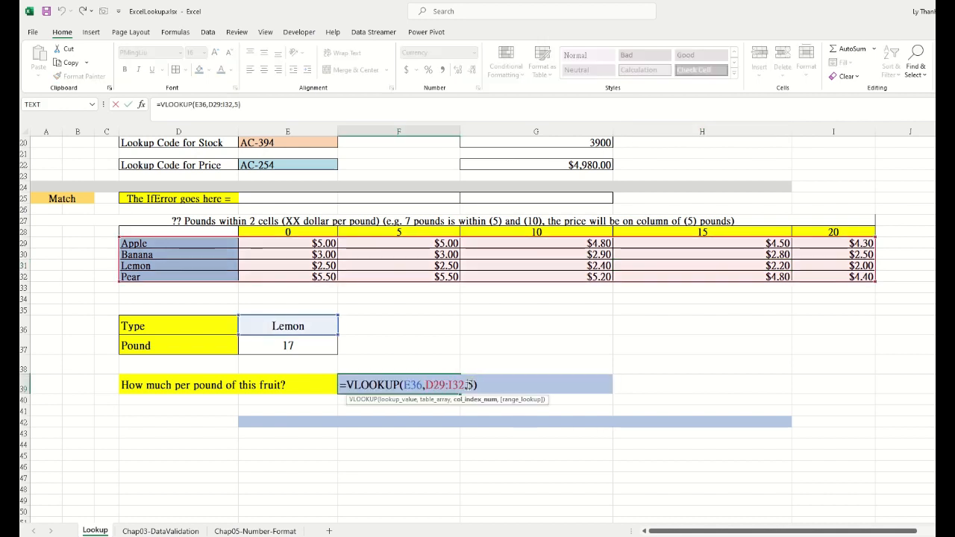
left_click(510, 383)
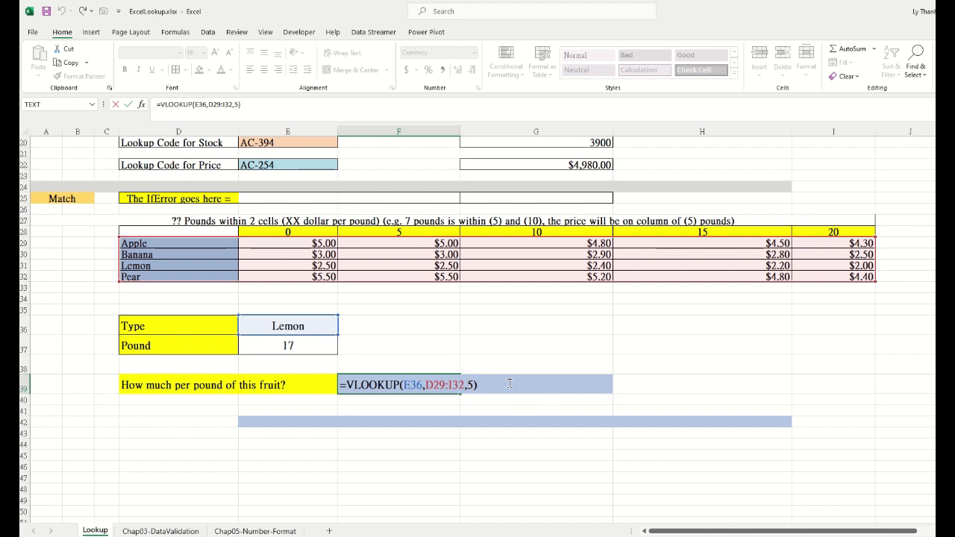
key("Return")
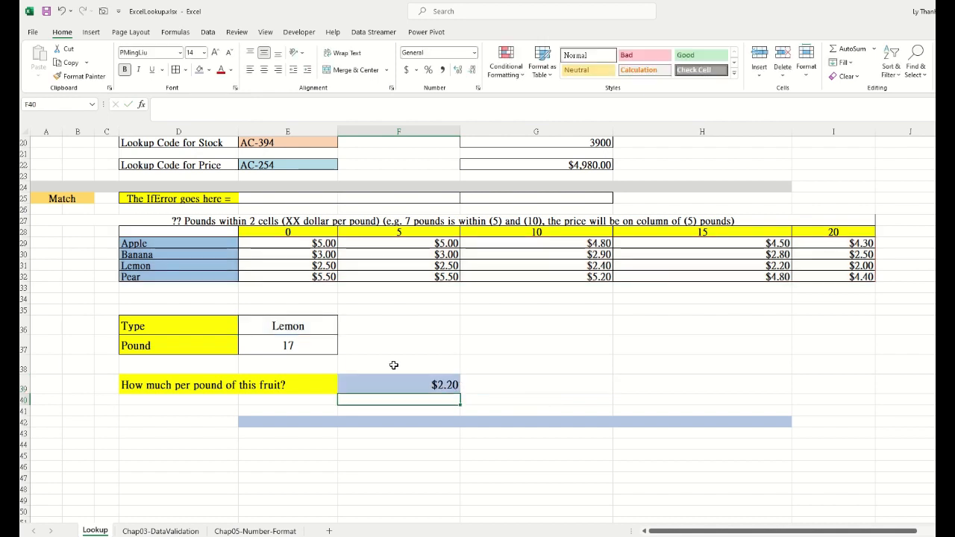
Set the pound amount in E37 to 80.
left_click(312, 347)
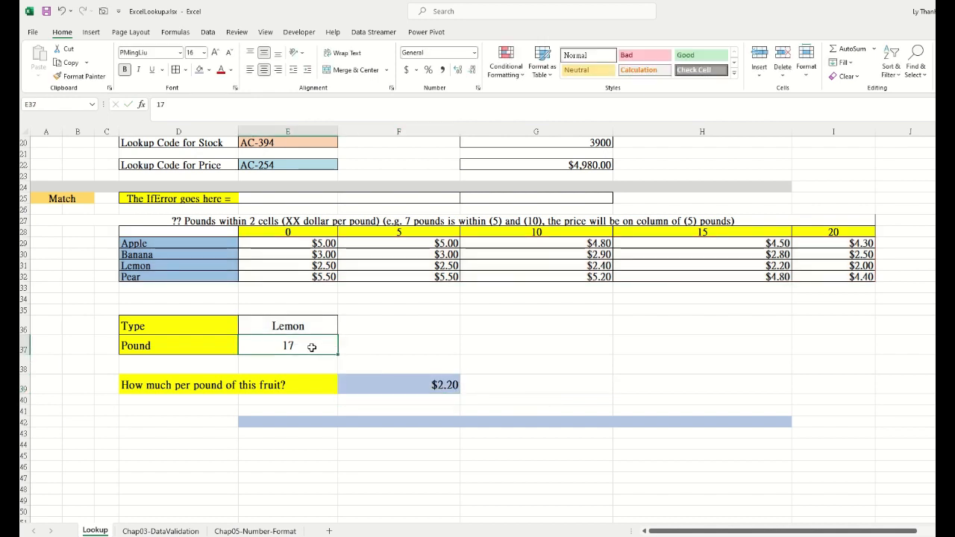
type("80")
key("Return")
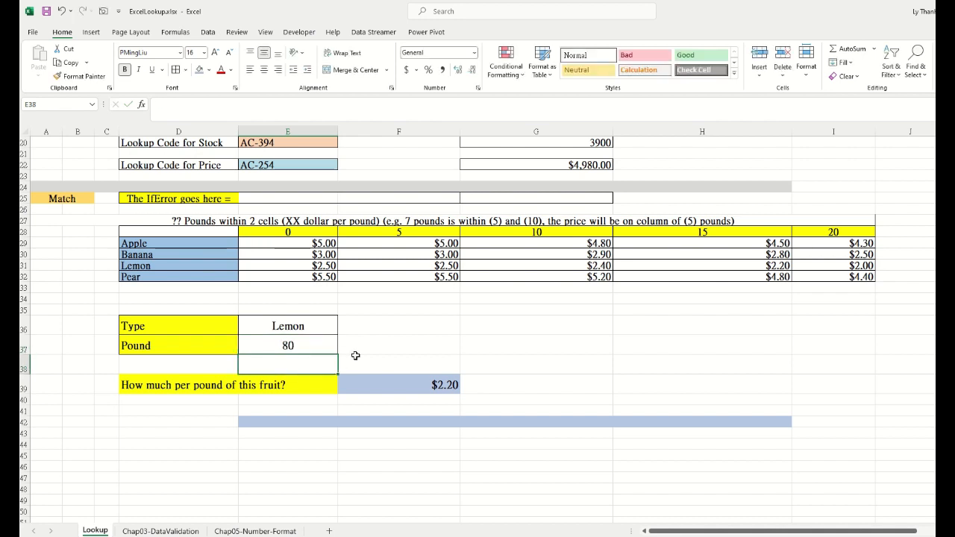
Compare F39 with Lemon's prices under the 15 and 20 pound headings, and examine the fixed column index in the formula.
left_click(423, 384)
left_click(776, 267)
left_click(867, 267)
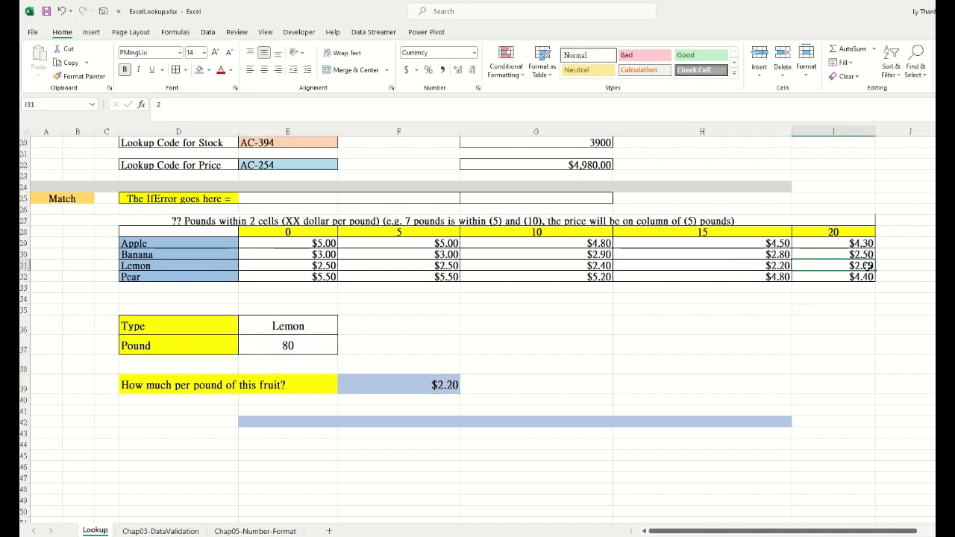
left_click(757, 266)
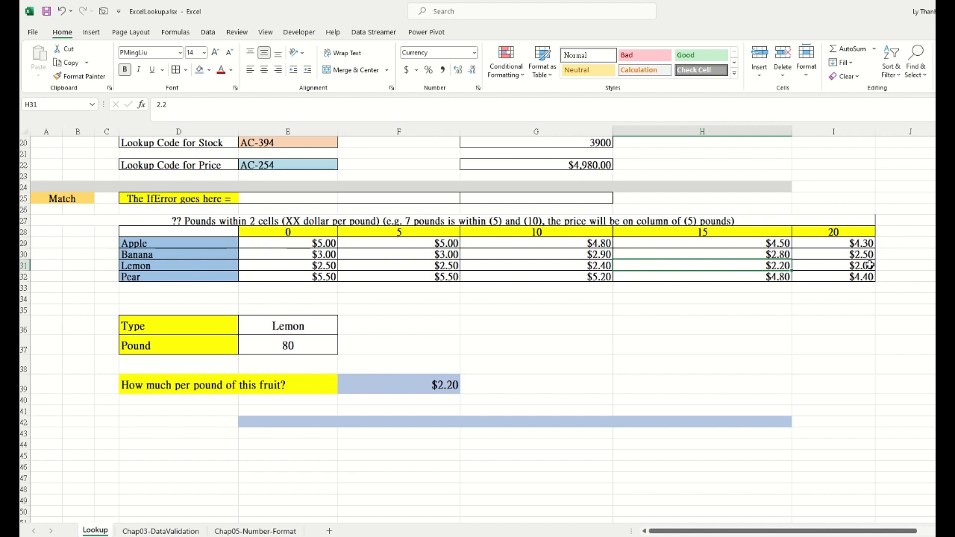
left_click(447, 386)
double_click(448, 386)
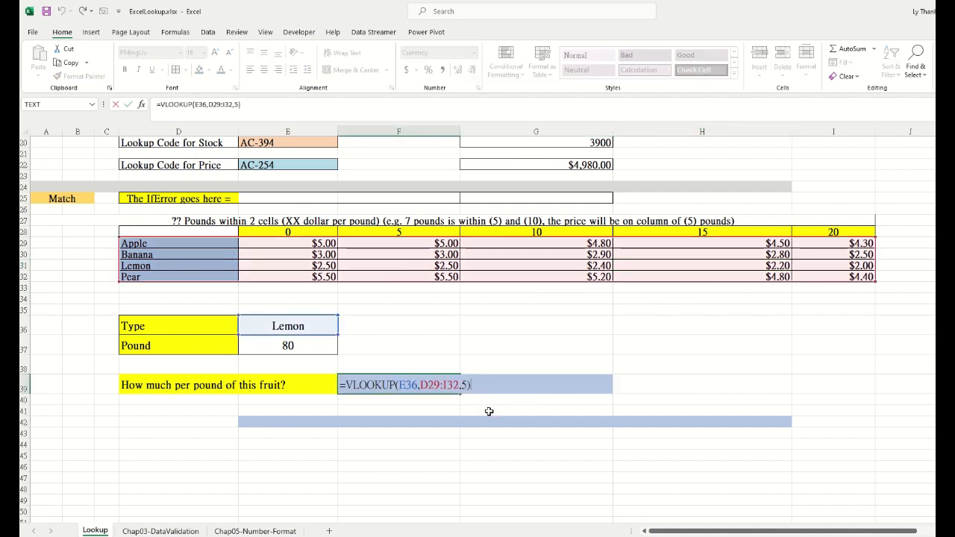
left_click(460, 386)
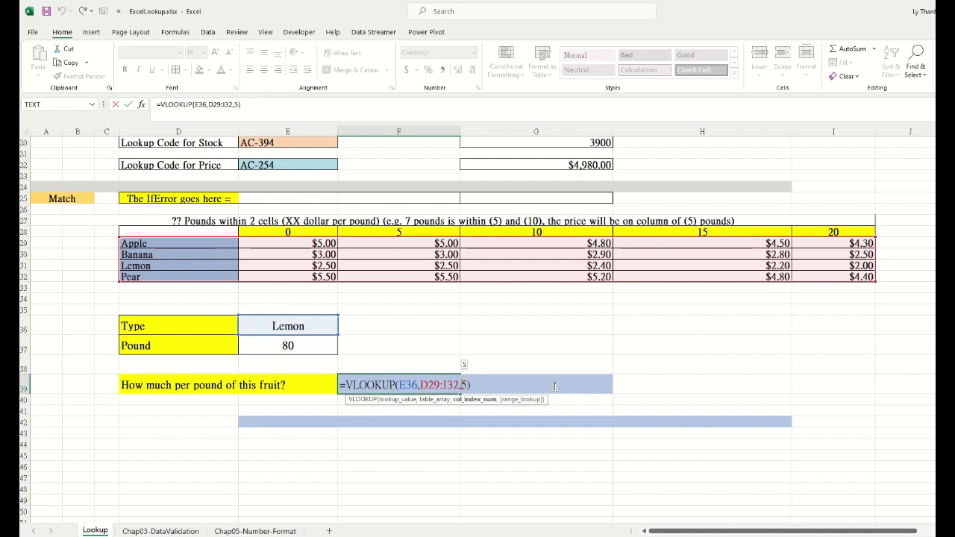
key("Return")
Set the pound amount in E37 to 2.
left_click(298, 347)
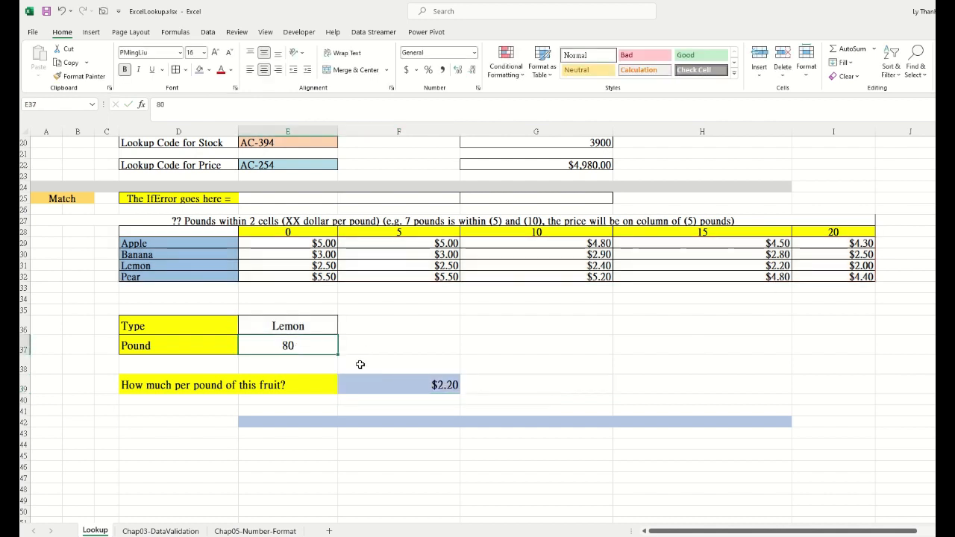
type("2")
key("Return")
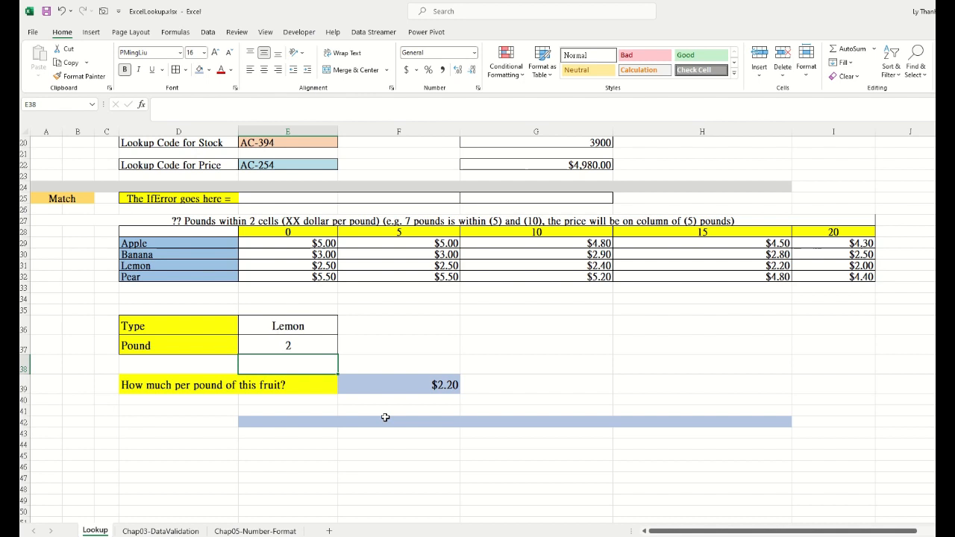
Replace the fixed column index in F39's VLOOKUP with MATCH(E37,E28:I28)+1 and check the result against Lemon's price in E31.
left_click(426, 384)
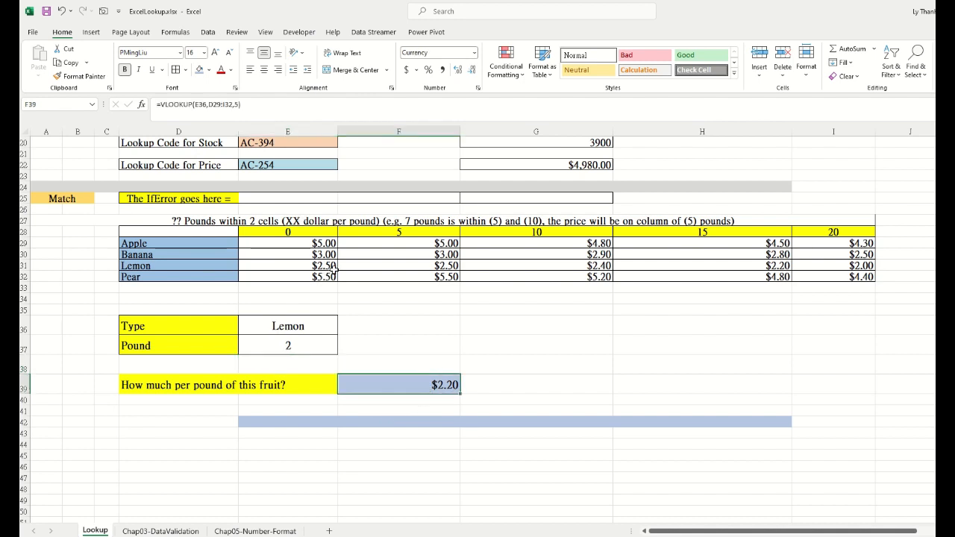
left_click(307, 265)
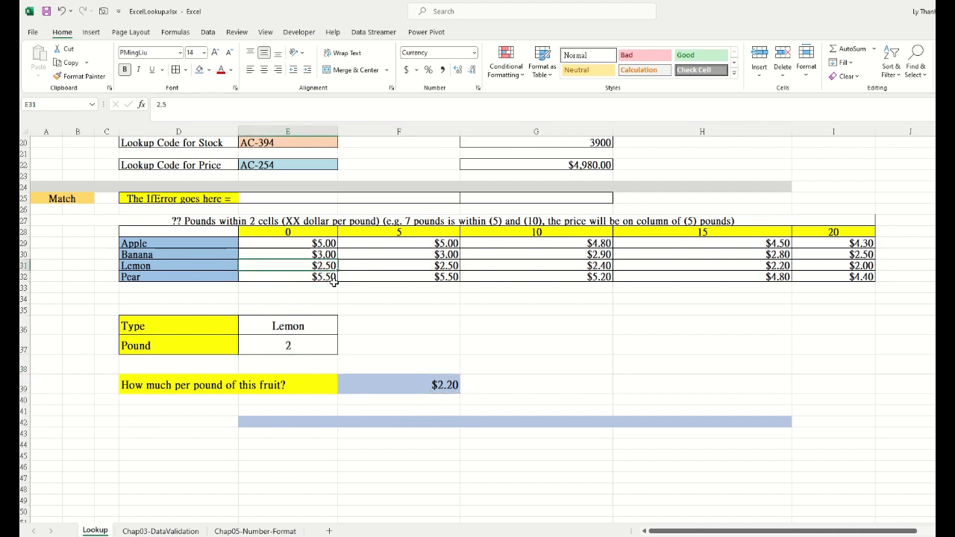
left_click(446, 386)
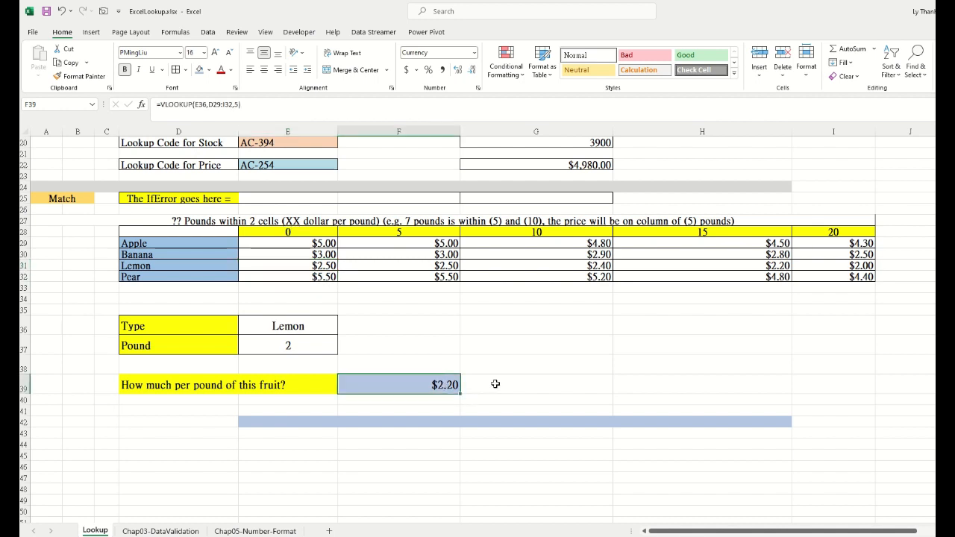
key("F2")
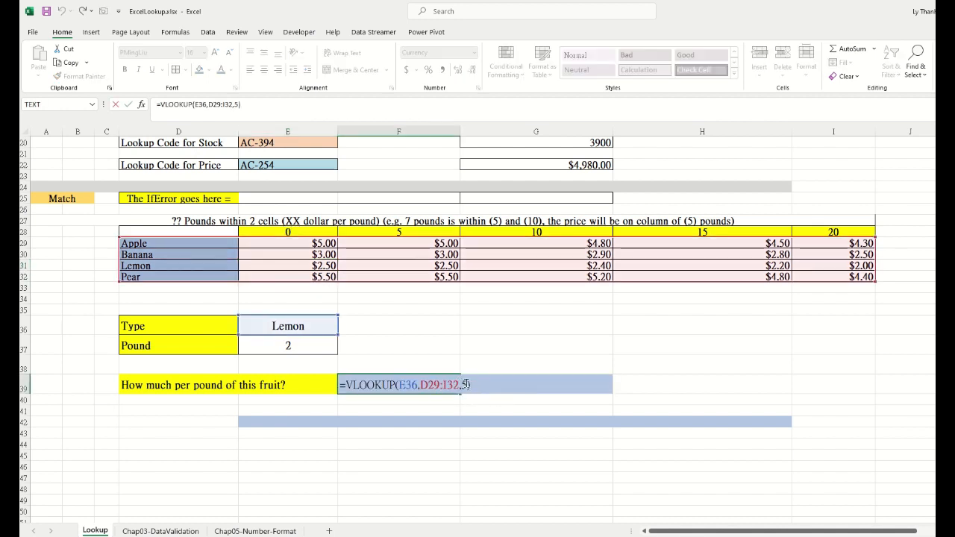
left_click(464, 384)
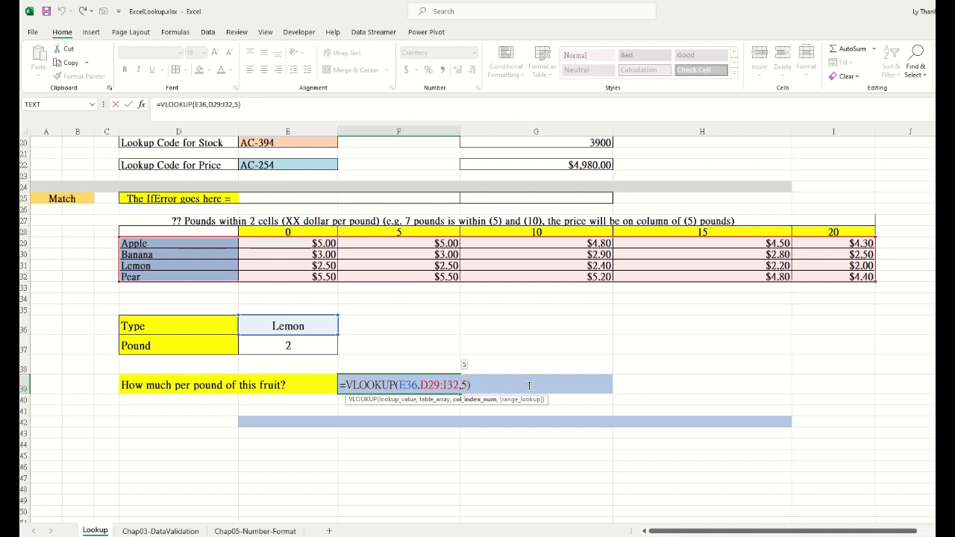
key("BackSpace")
type("Match(")
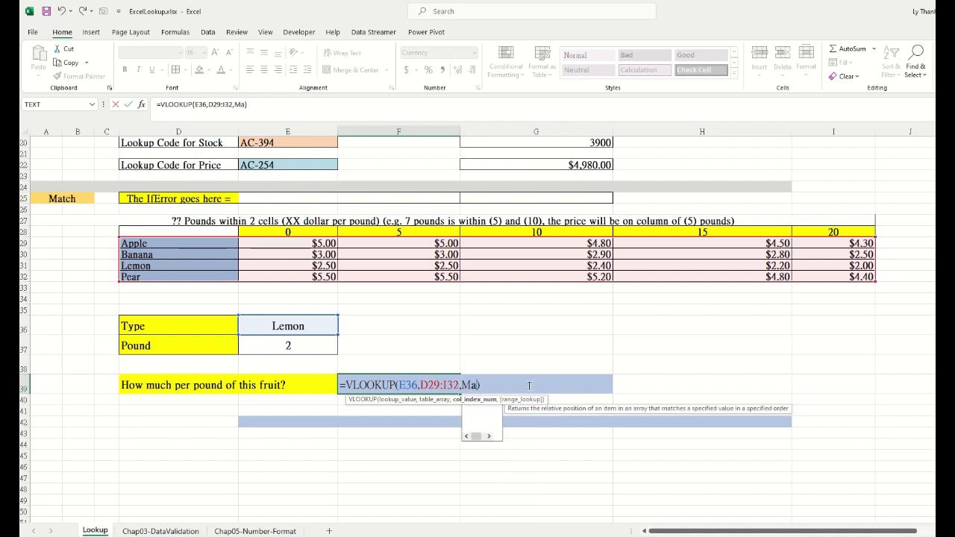
left_click(302, 345)
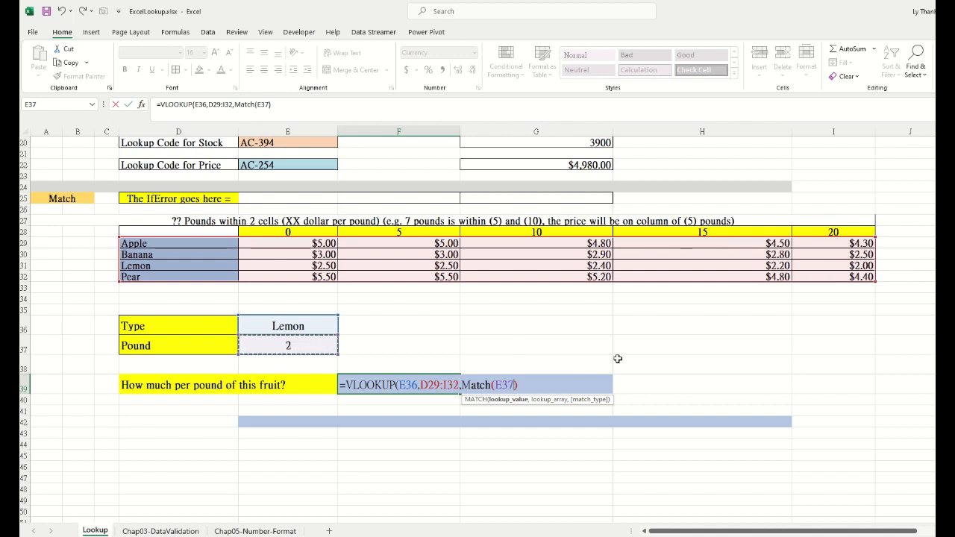
type(",")
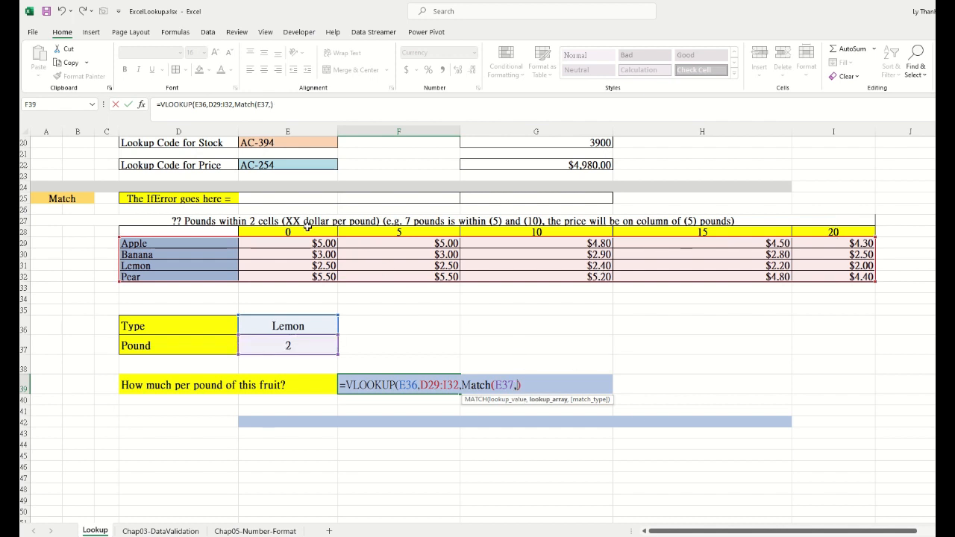
left_click_drag(307, 227, 834, 231)
key("Right")
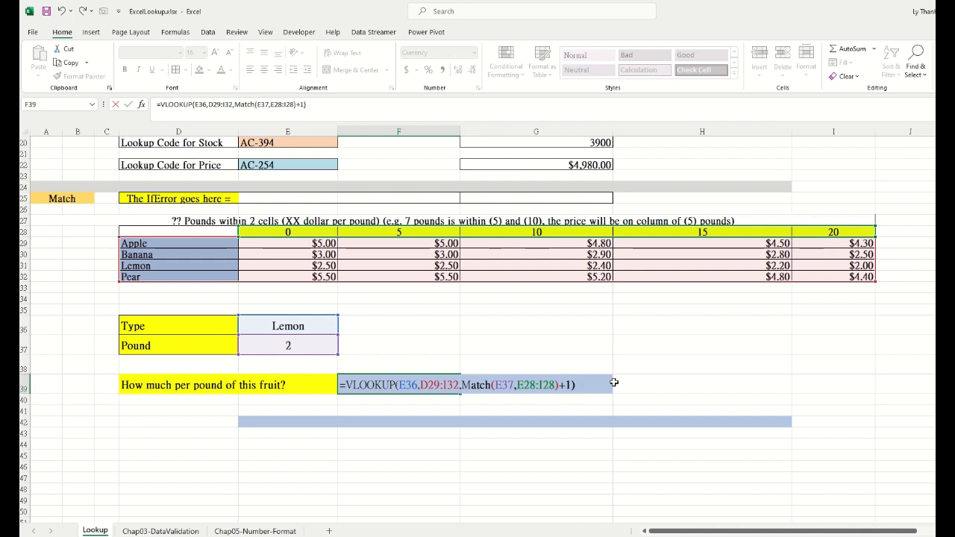
key("ctrl+Return")
left_click(320, 264)
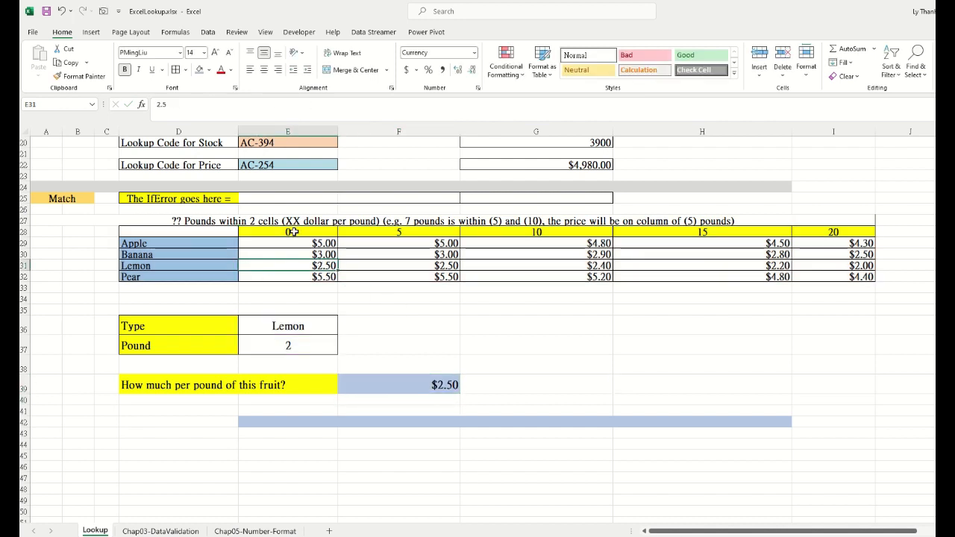
Set the fruit type in E36 to Apple and compare F39 with Apple's price under the 0 pound heading.
left_click(315, 331)
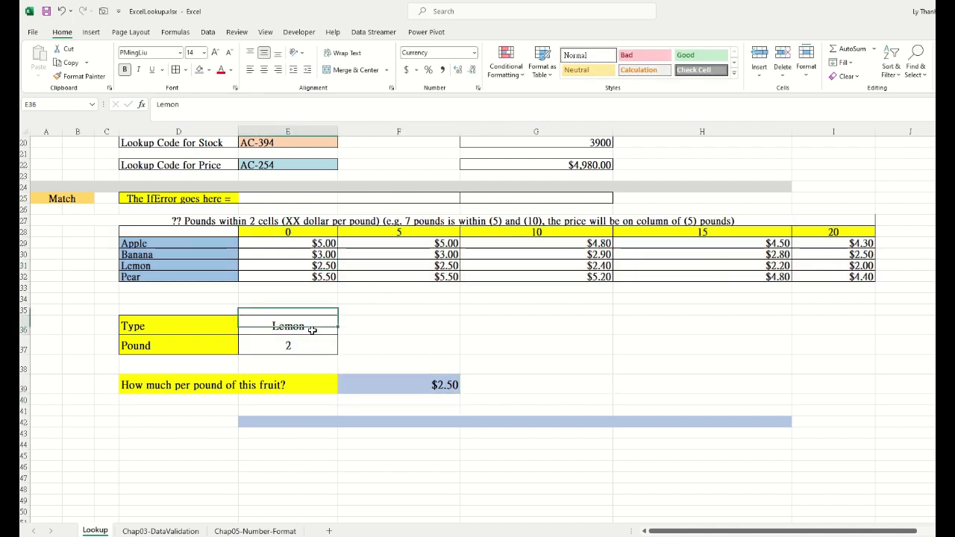
type("Apple")
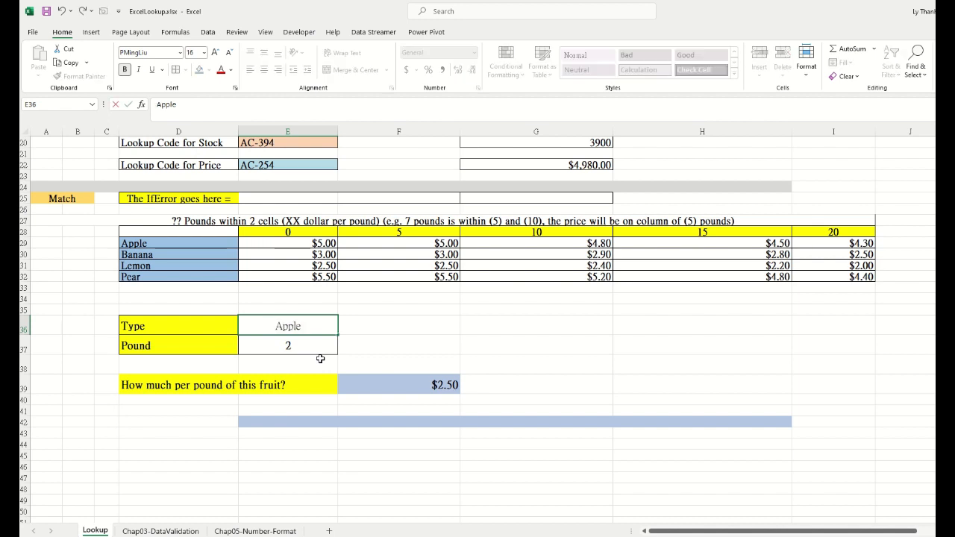
key("Return")
left_click(318, 243)
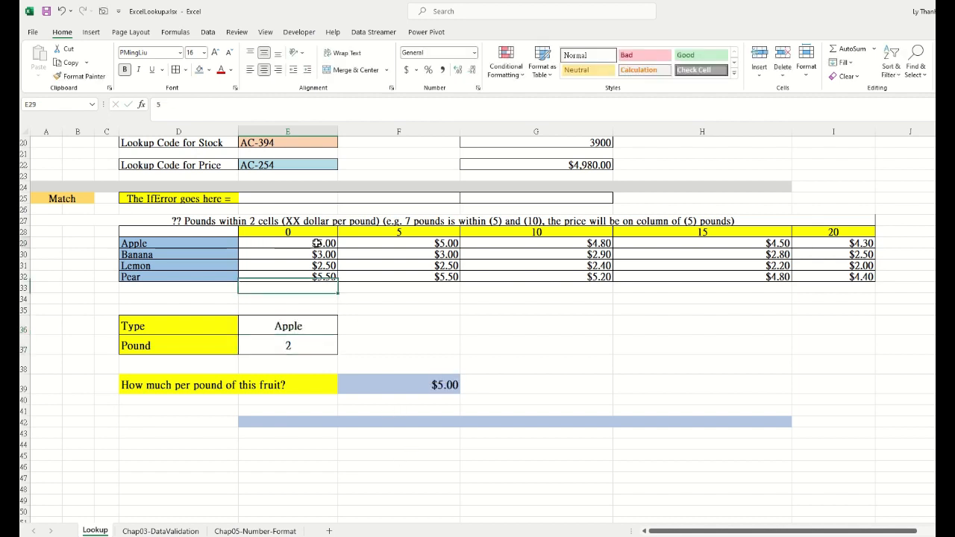
Set the pound amount in E37 to 17 and the type to Banana, and check Banana's price under the 15 pound heading.
left_click(311, 349)
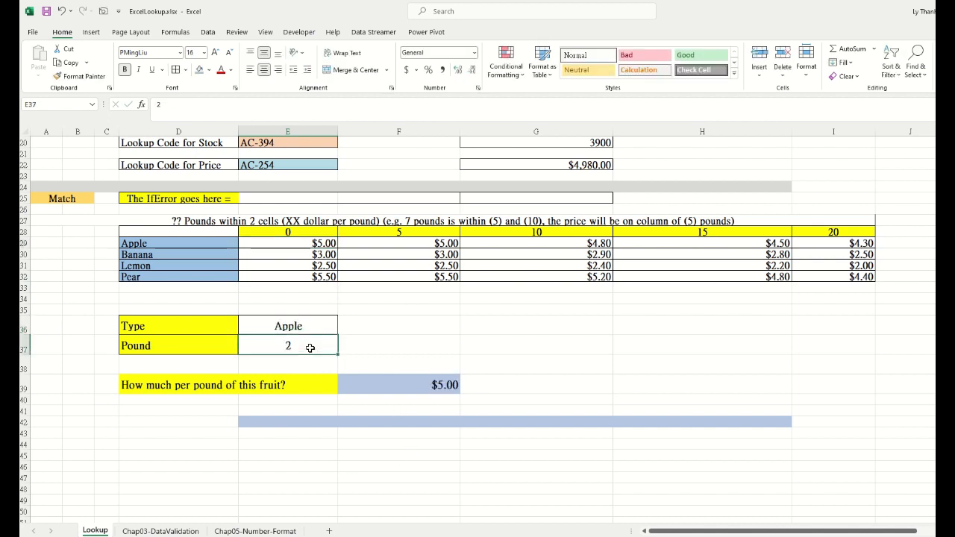
type("17")
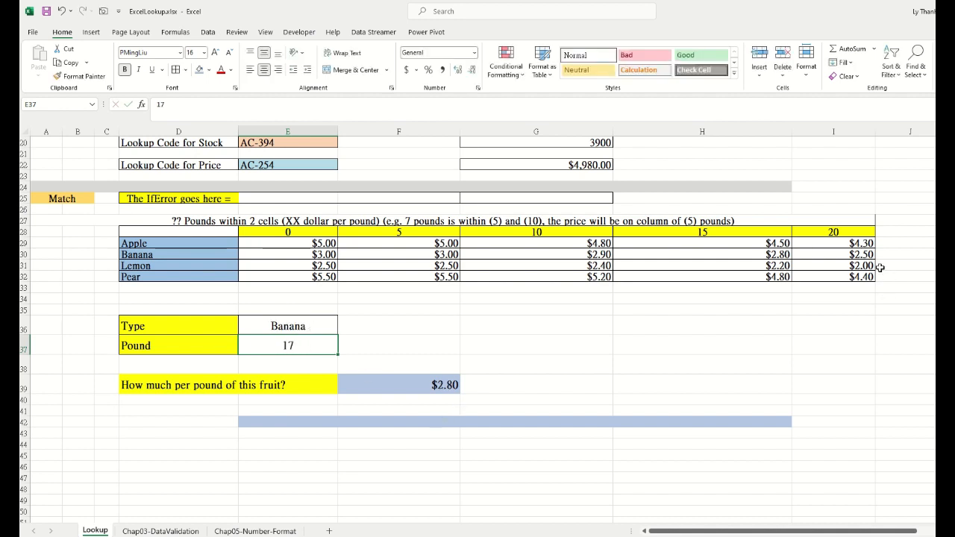
left_click(783, 259)
Set the pound amount in E37 to 12.
left_click(305, 347)
key("BackSpace")
type("2")
key("Return")
Review how the formula in F39 combines VLOOKUP with the nested MATCH, leaving it unedited.
left_click(438, 385)
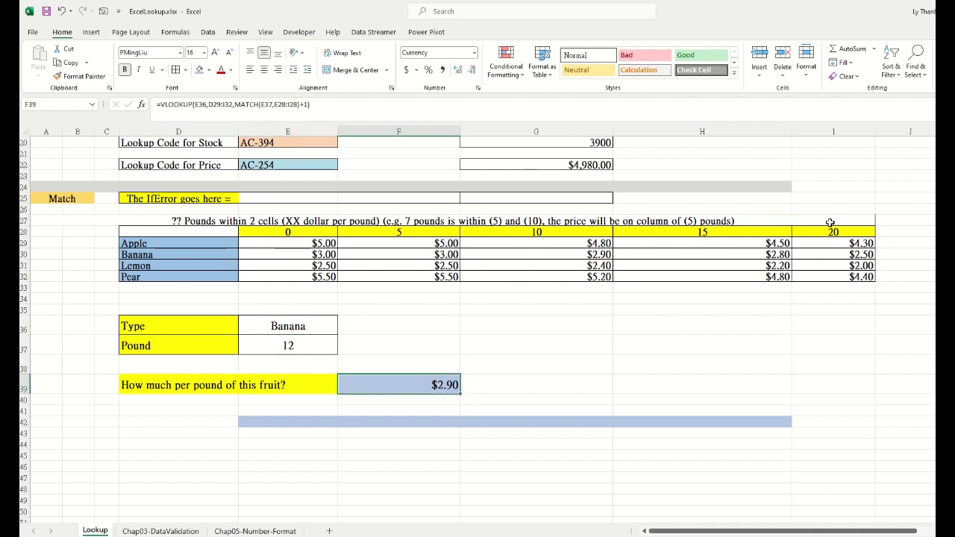
key("F2")
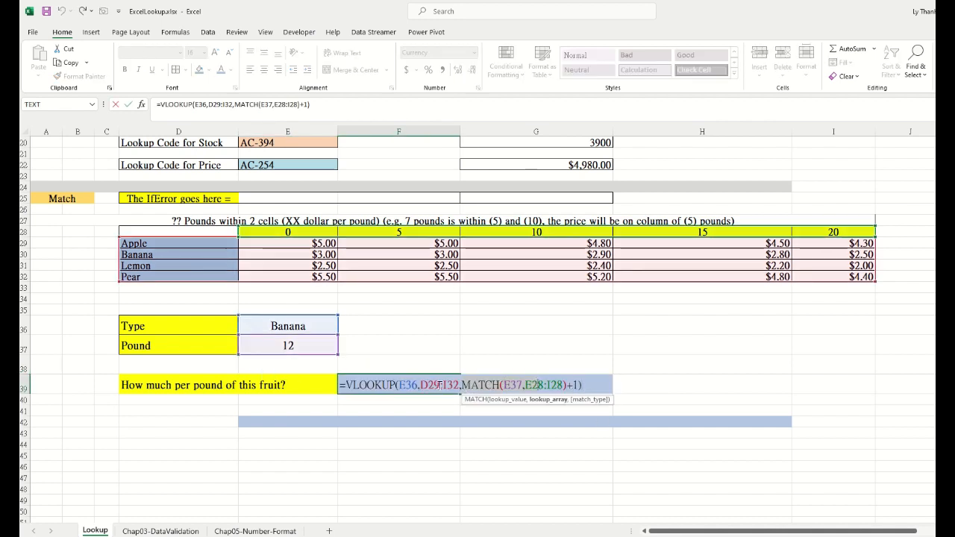
double_click(362, 386)
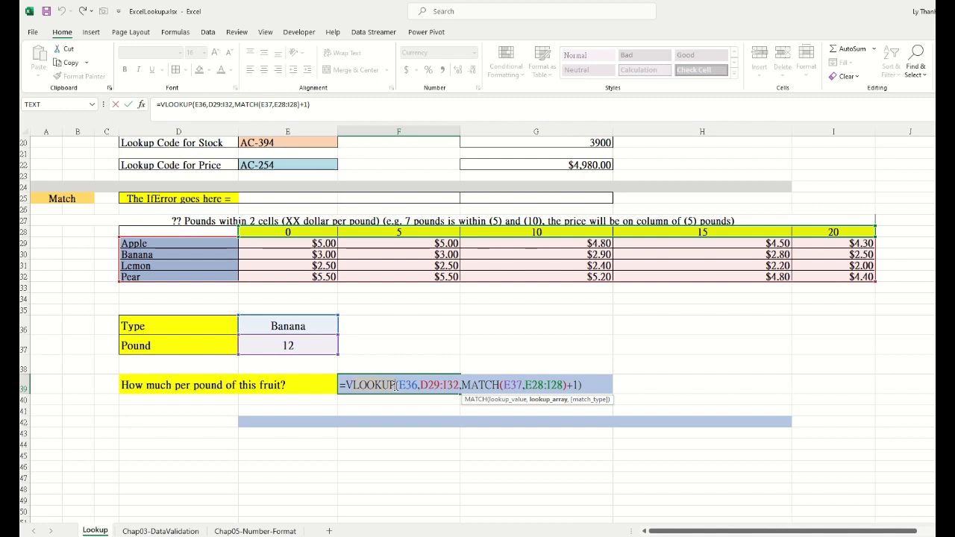
left_click(587, 383)
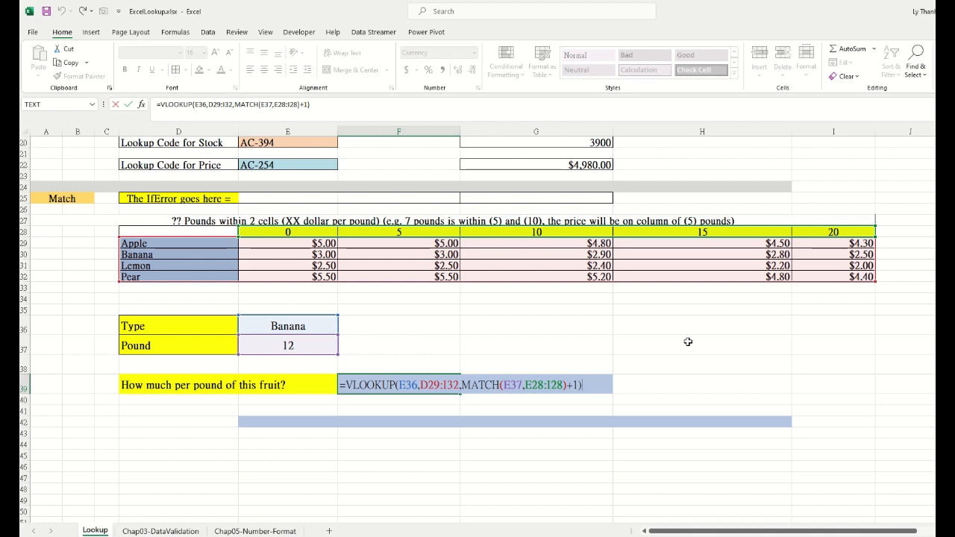
key("Return")
left_click(606, 326)
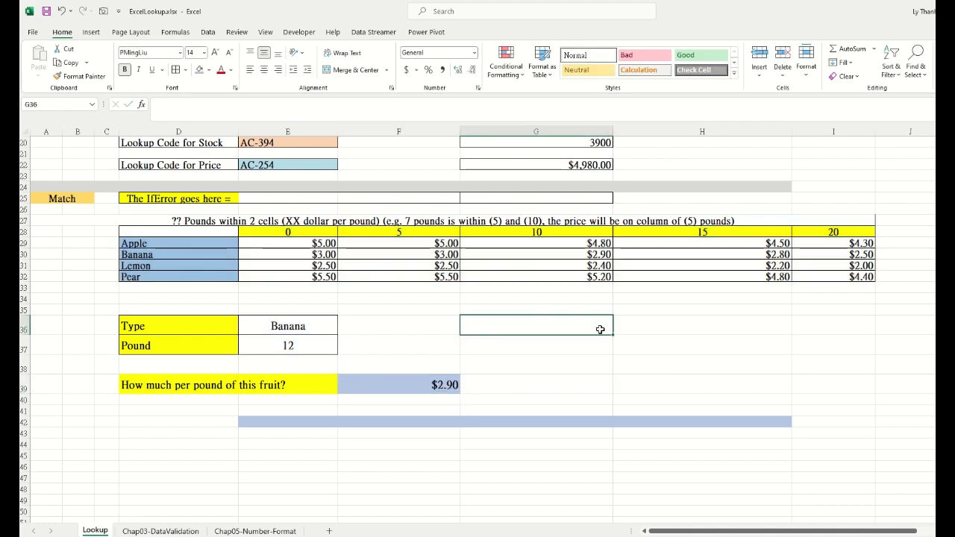
Look over the Vlookup, Lookup and Match sections together on the Lookup sheet.
scroll(600, 329, "up", 7)
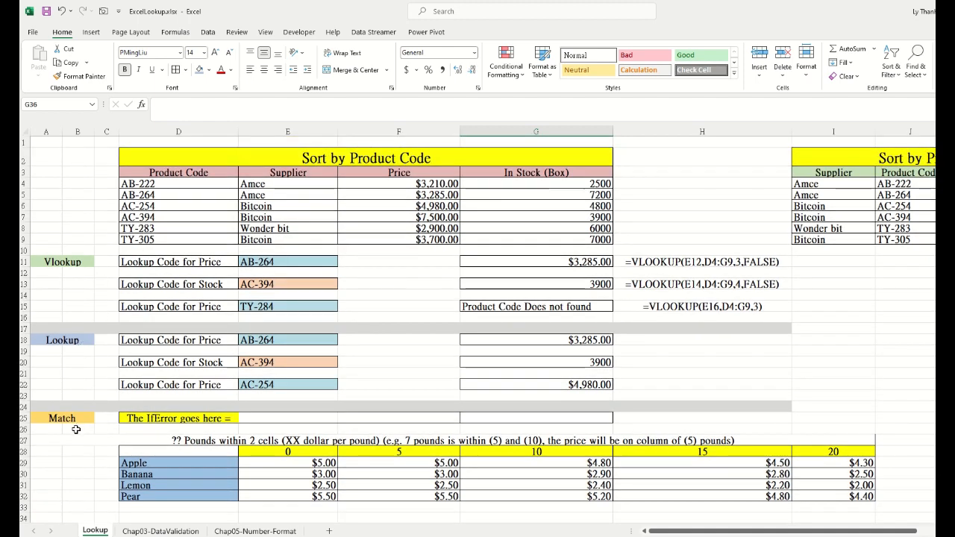
scroll(703, 312, "down", 2)
left_click(686, 254)
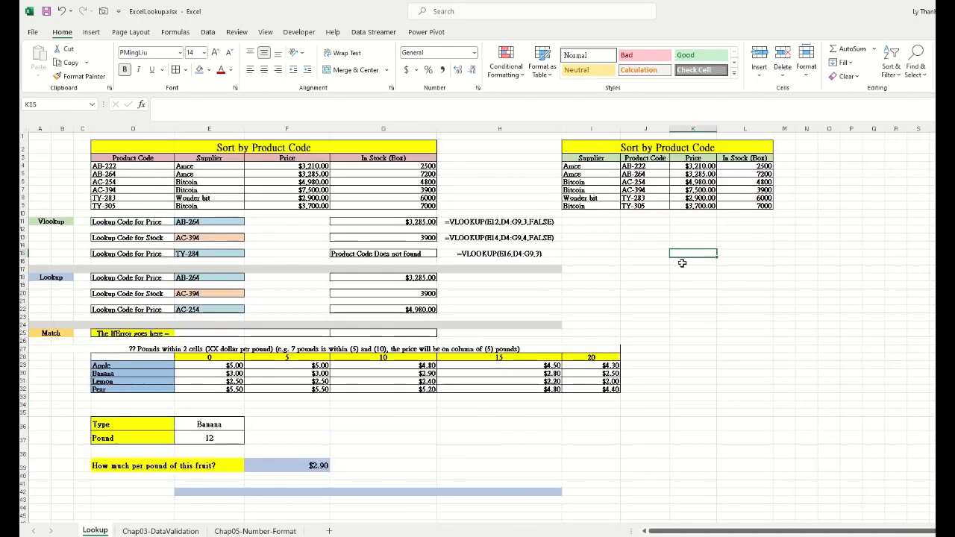
left_click(646, 246)
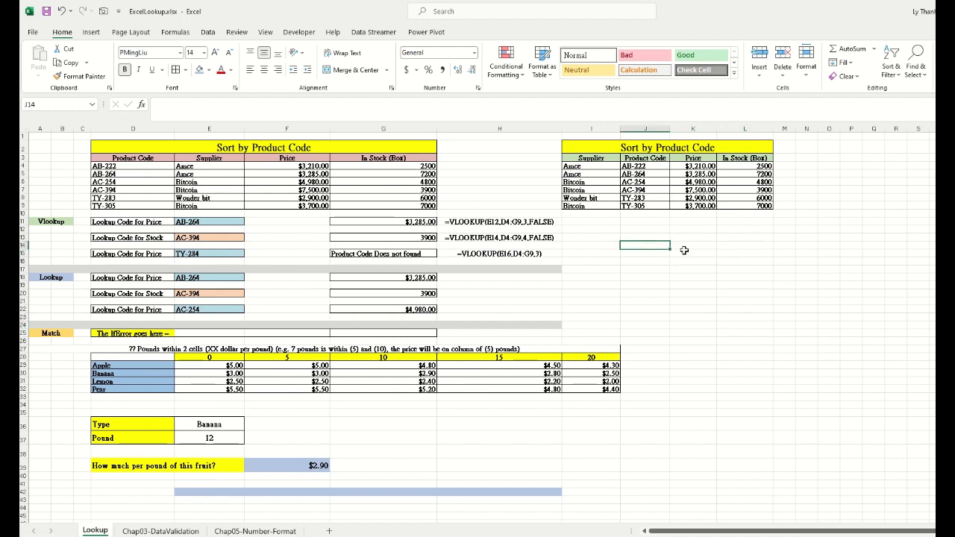
Browse the available Lookup & Reference functions through XMATCH, including the description of MATCH, without inserting one.
left_click(178, 32)
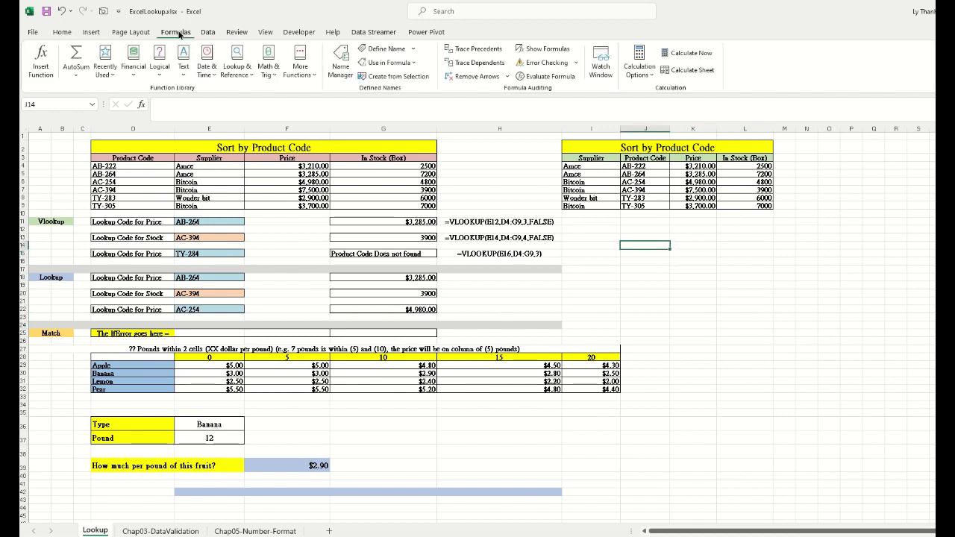
left_click(247, 81)
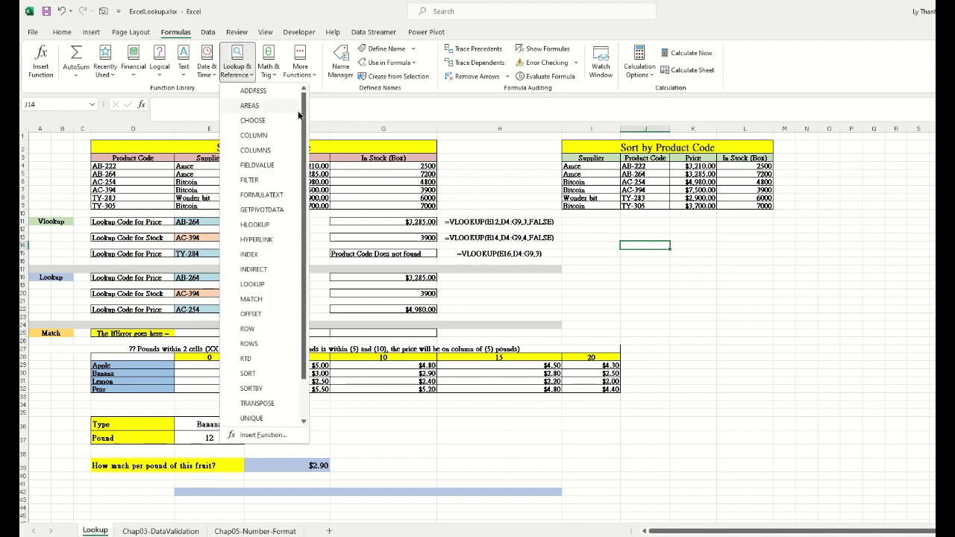
left_click_drag(304, 109, 303, 195)
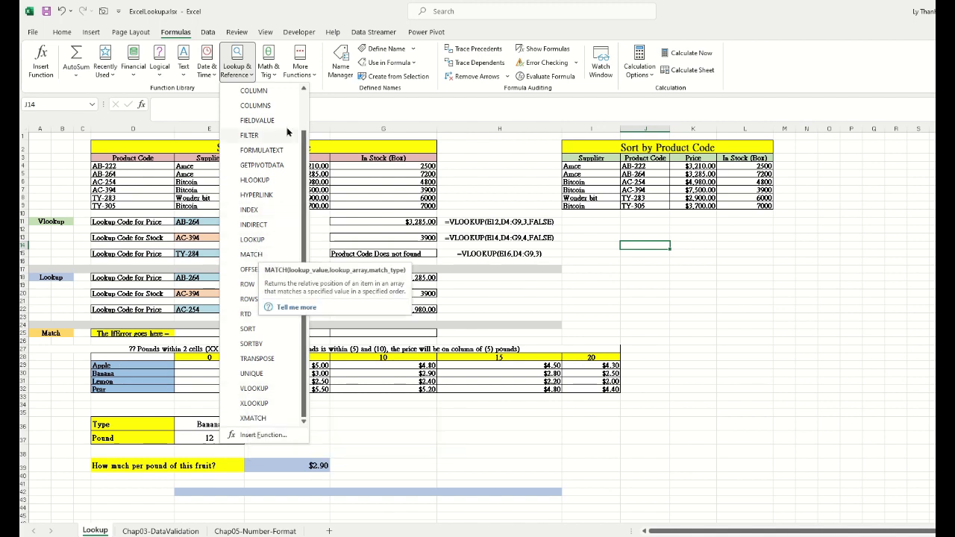
scroll(294, 194, "up", 2)
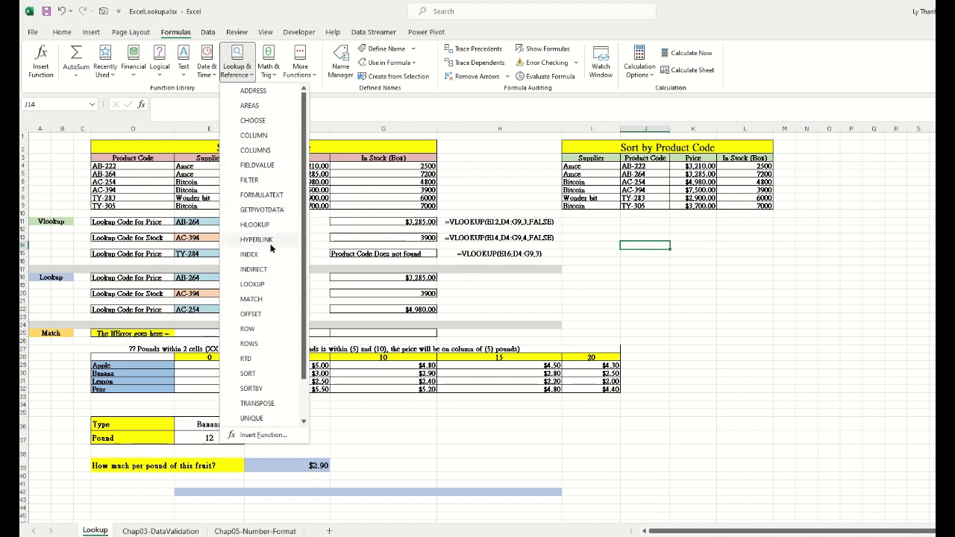
left_click(656, 277)
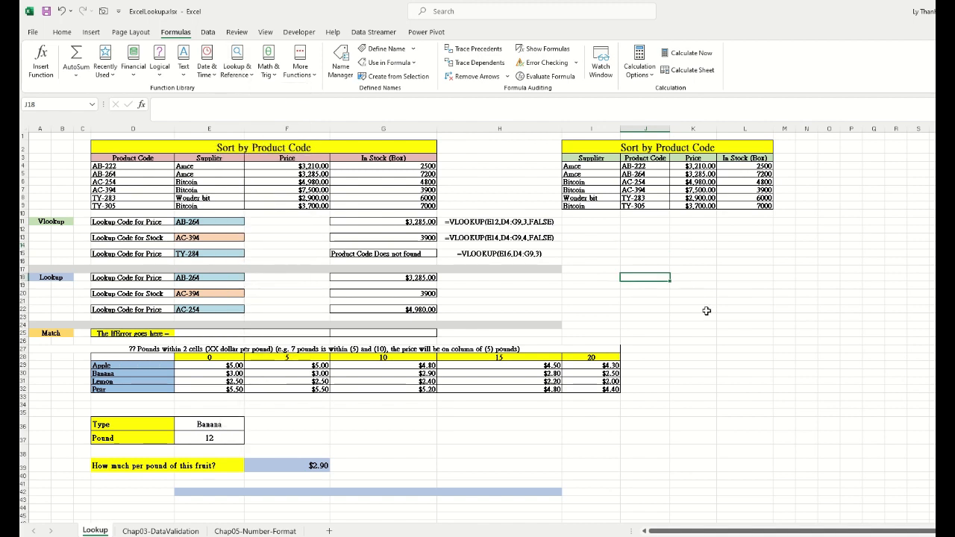